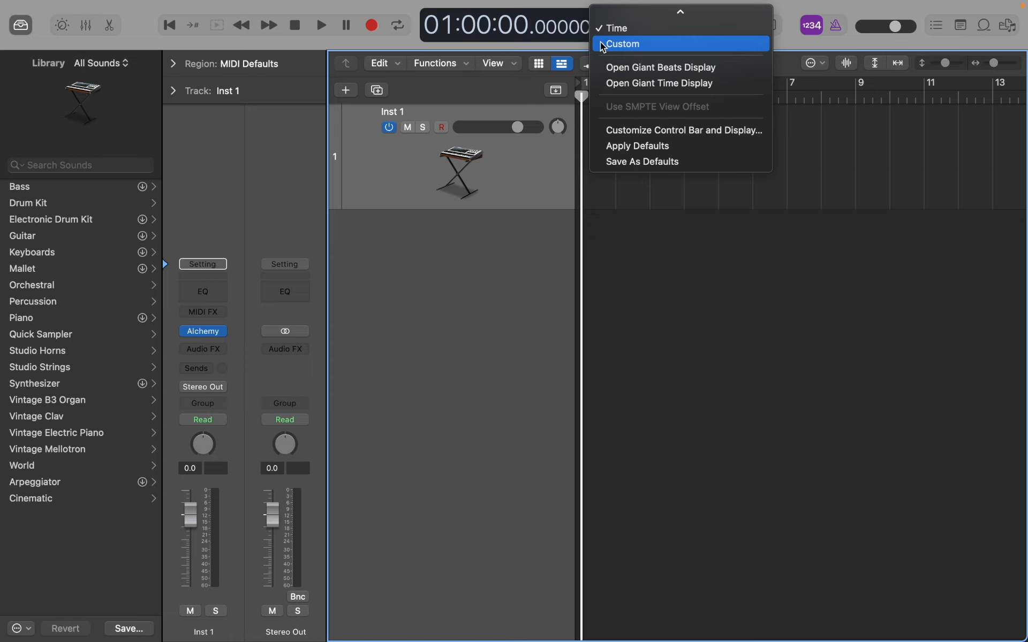
Step: Switch the control bar display to Custom and choose /16 as the division value
{"action": "left_click", "coordinate": [621, 44]}
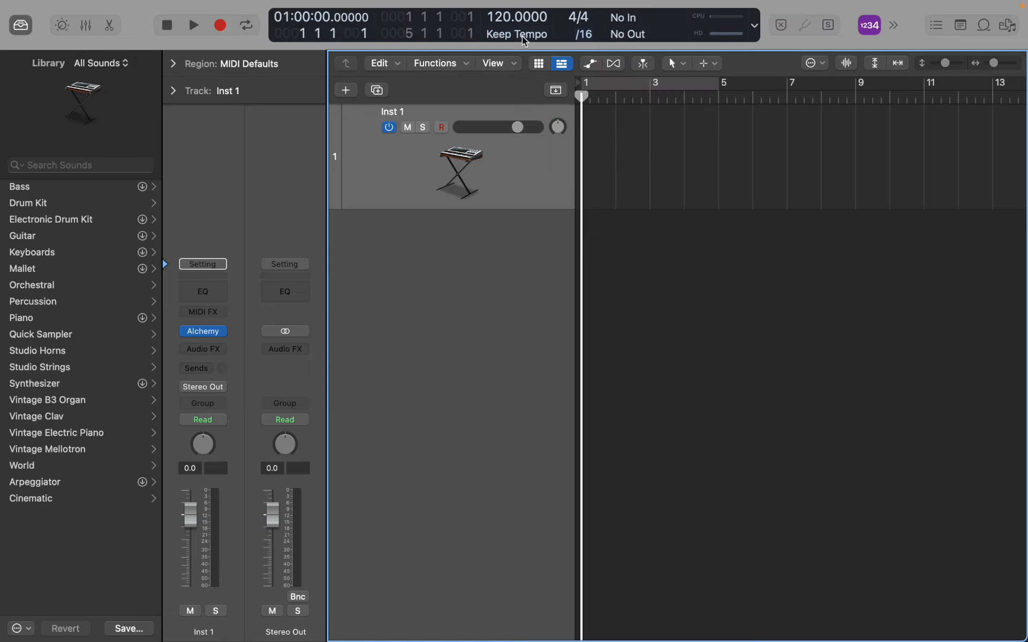
{"action": "left_click", "coordinate": [588, 35]}
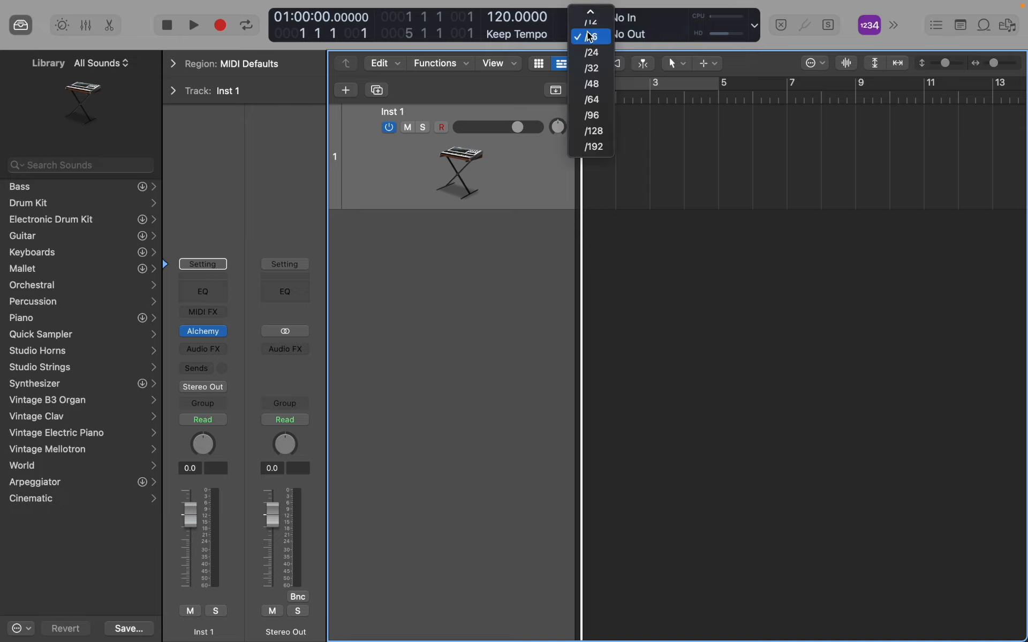
{"action": "left_click", "coordinate": [589, 36]}
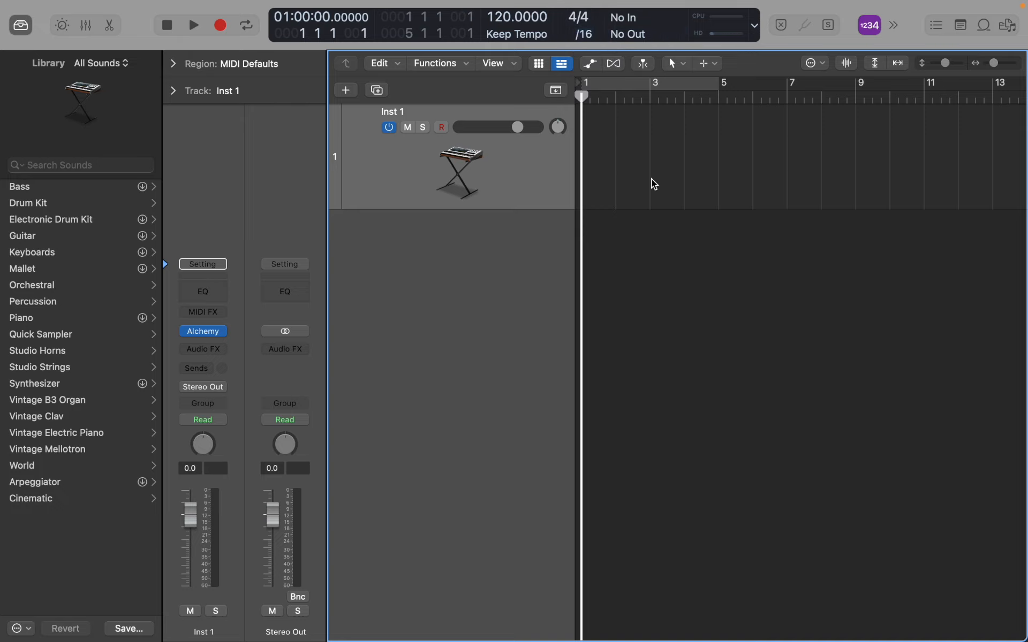
Step: Hide the Library and adjust the Tracks area's horizontal zoom to show bars 1 to 4 with their subdivisions
{"action": "scroll", "coordinate": [651, 179], "scroll_direction": "up", "scroll_amount": 5}
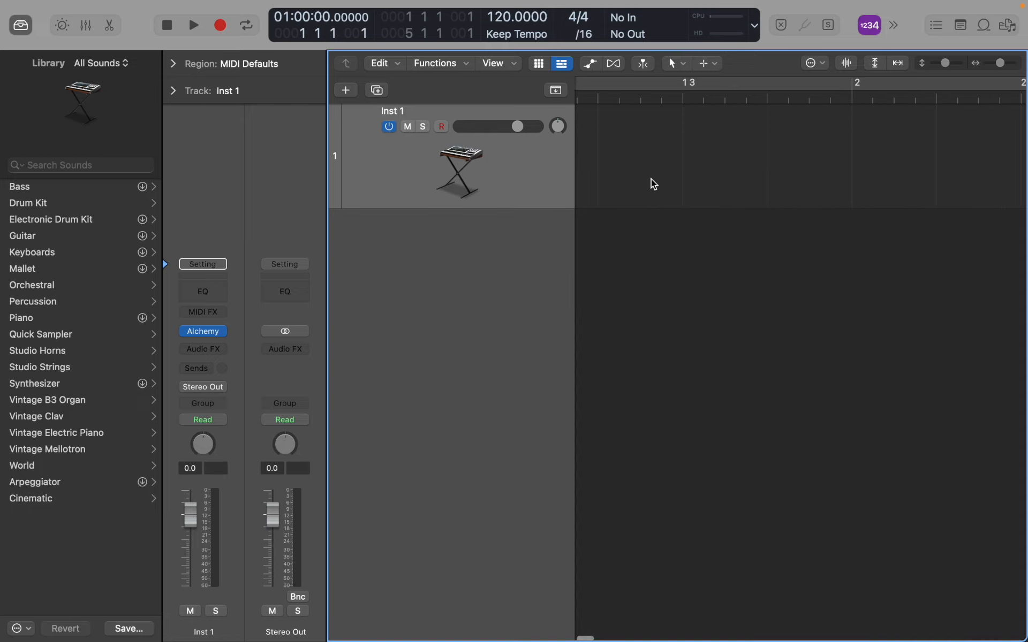
{"action": "key", "text": "y"}
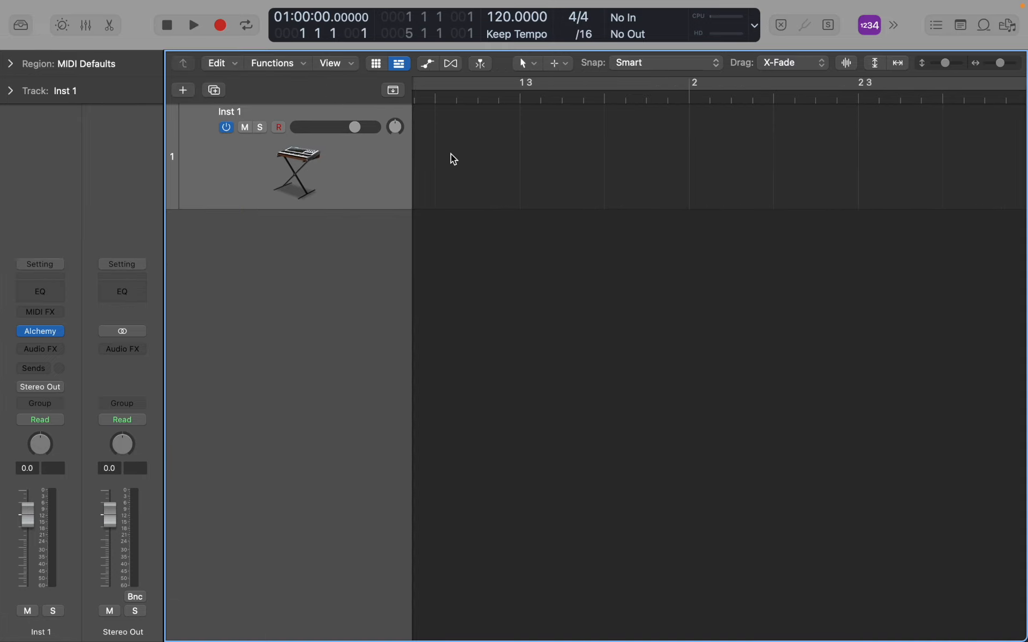
{"action": "right_click", "coordinate": [525, 152]}
{"action": "key", "text": "Escape"}
{"action": "key", "text": "comma"}
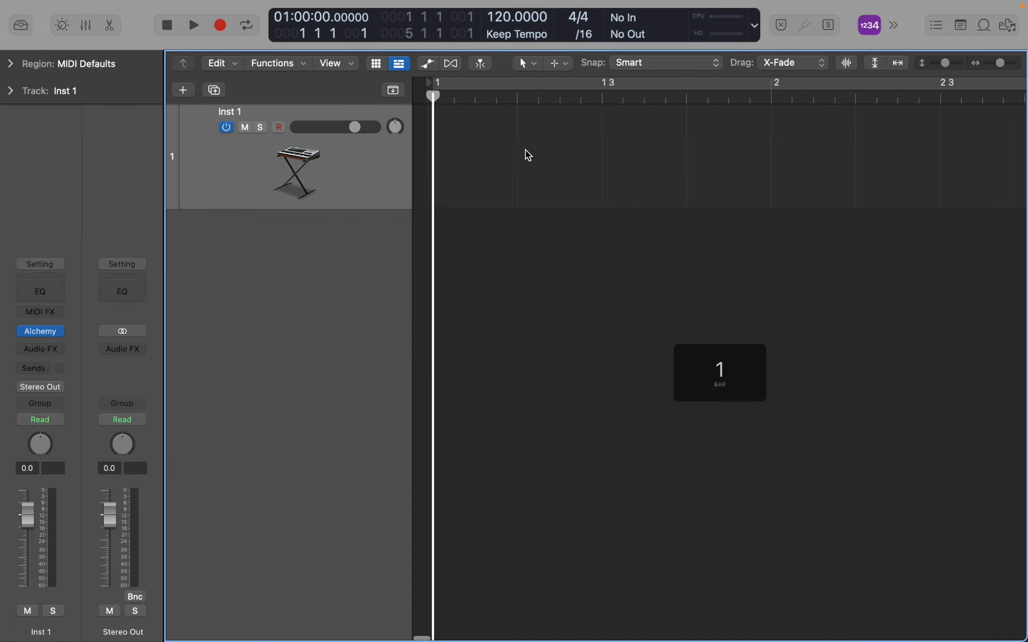
{"action": "scroll", "coordinate": [454, 129], "scroll_direction": "up", "scroll_amount": 3}
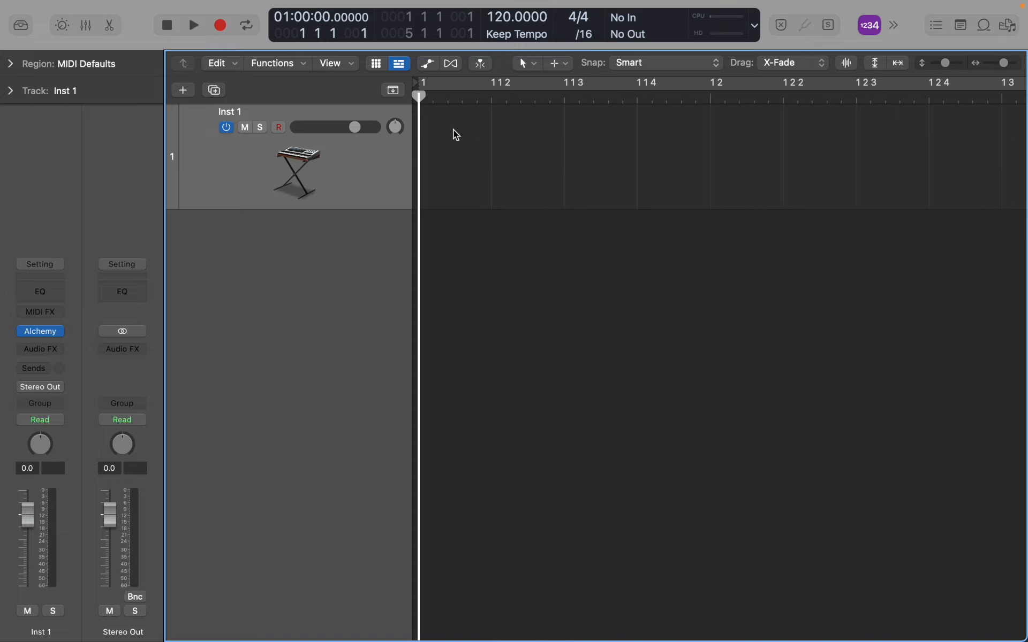
{"action": "scroll", "coordinate": [451, 134], "scroll_direction": "down", "scroll_amount": 1}
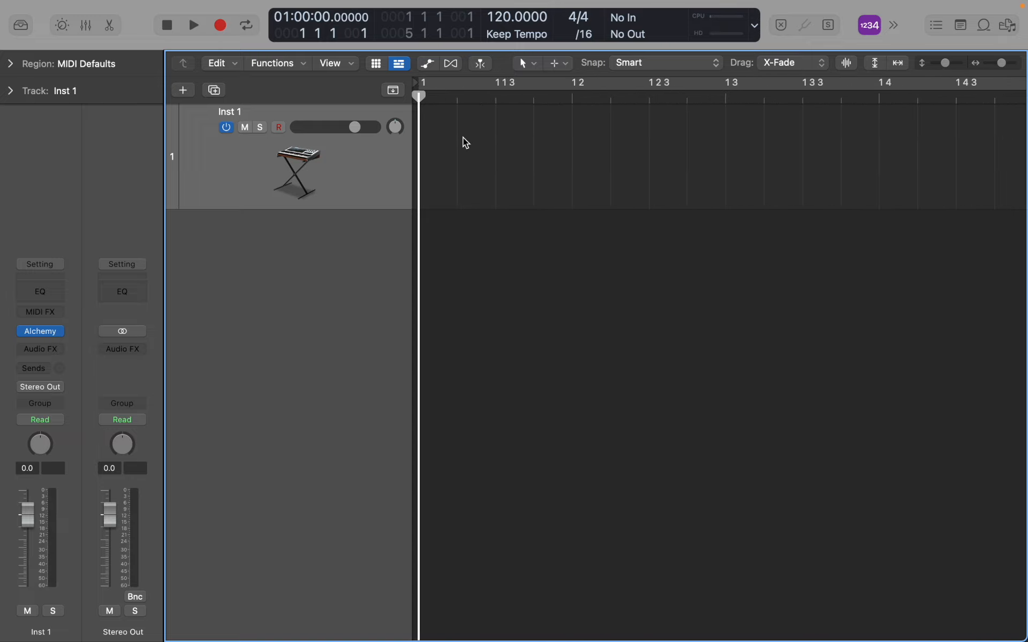
{"action": "scroll", "coordinate": [490, 149], "scroll_direction": "down", "scroll_amount": 2}
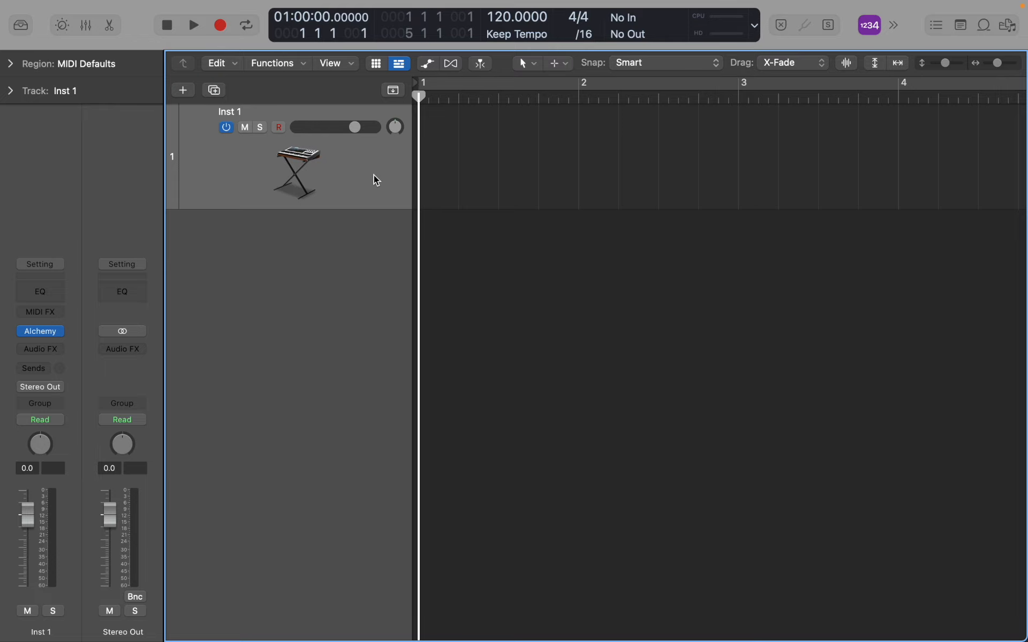
Step: Open Alchemy on the Inst 1 track, filter the presets to Bass and load 70s Synth Intro
{"action": "left_click", "coordinate": [42, 331]}
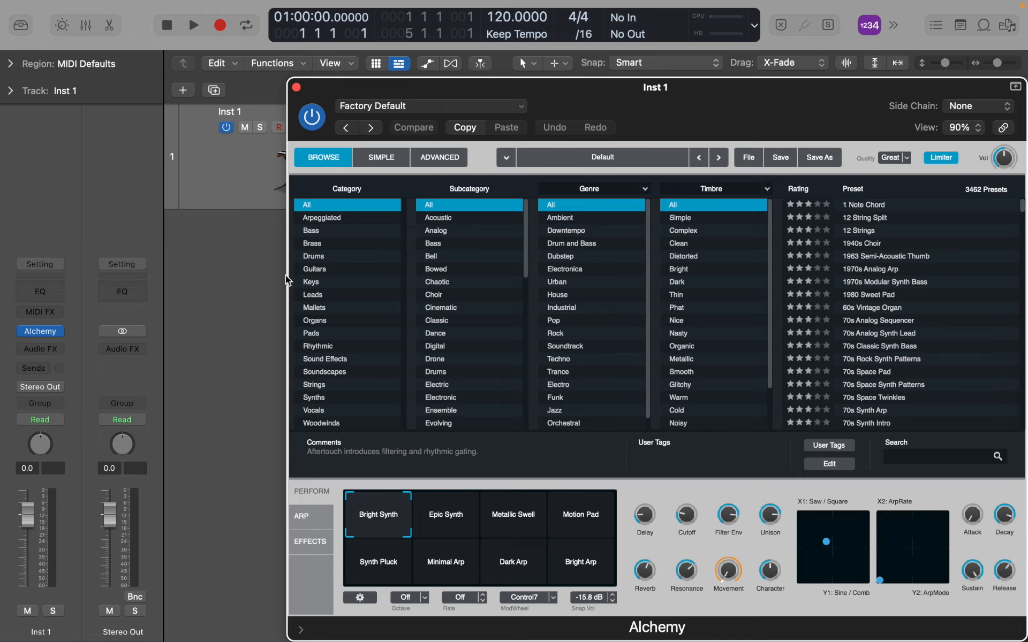
{"action": "left_click", "coordinate": [325, 234]}
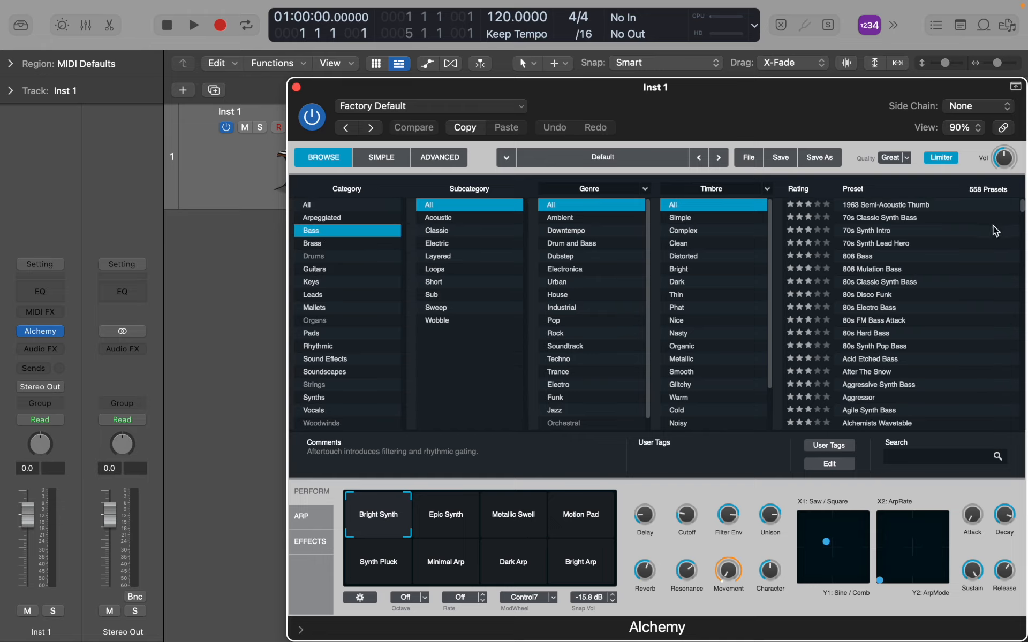
{"action": "left_click", "coordinate": [866, 231]}
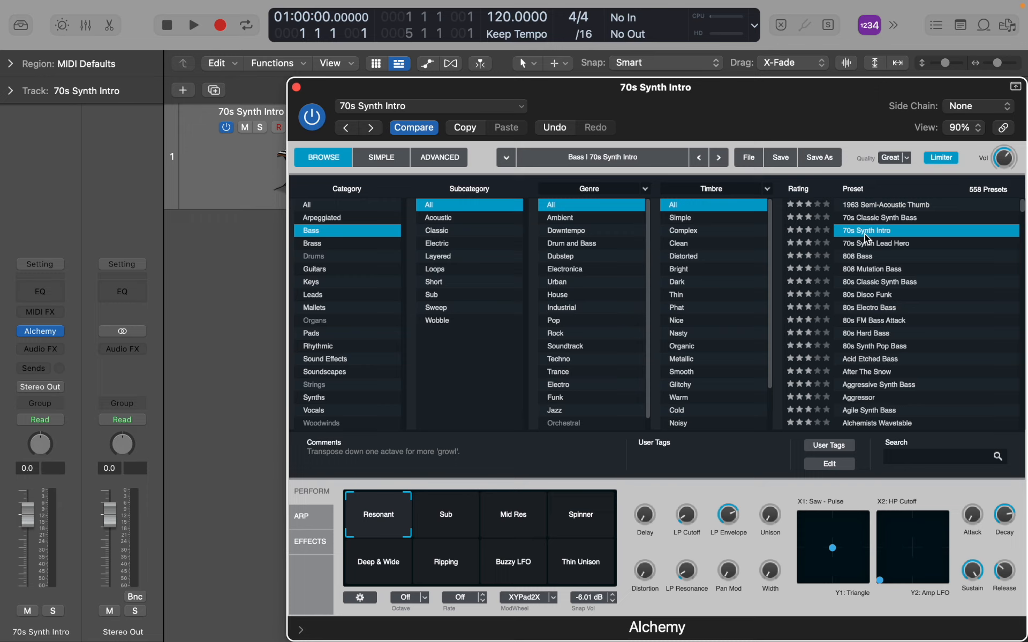
Step: Audition the 70s Synth Intro sound with Musical Typing, playing several notes at octave C2 and again at octave C3
{"action": "key", "text": "super+k"}
{"action": "key", "text": "a"}
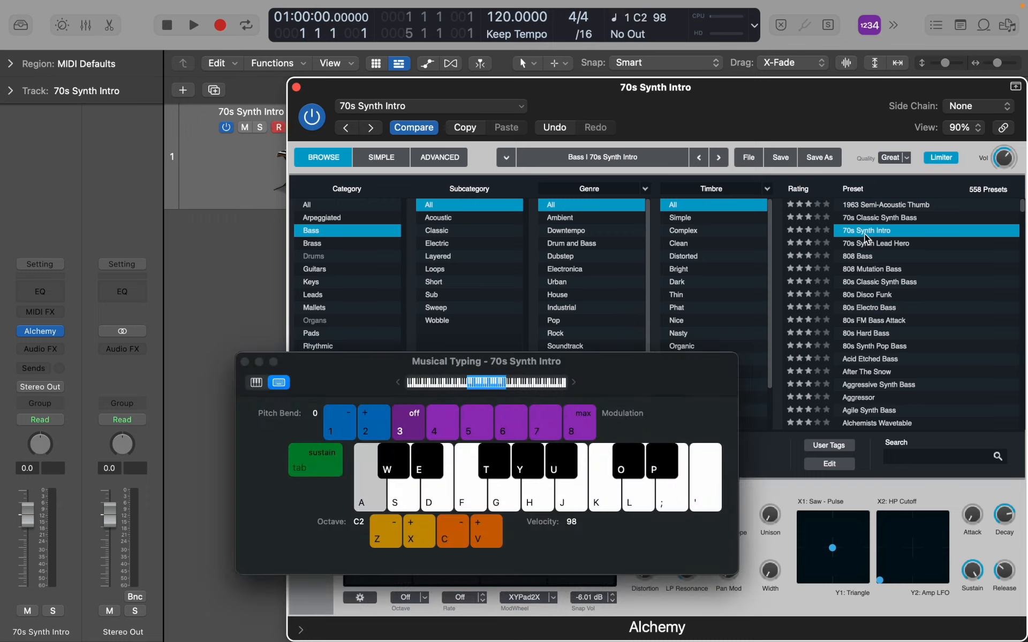
{"action": "key", "text": "s"}
{"action": "key", "text": "d"}
{"action": "key", "text": "a"}
{"action": "key", "text": "f"}
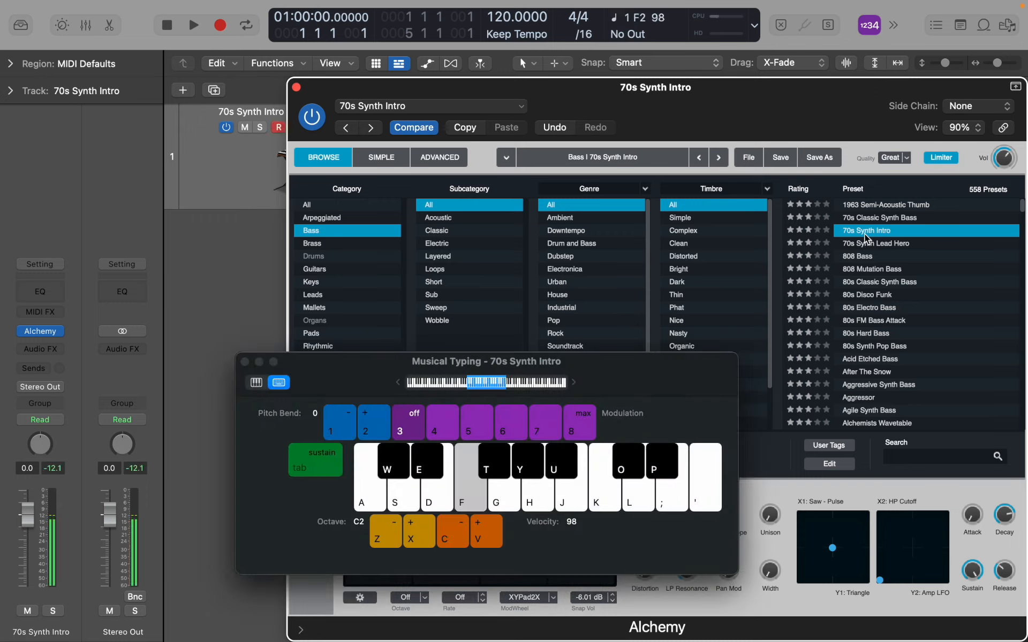
{"action": "key", "text": "x"}
{"action": "key", "text": "d"}
{"action": "key", "text": "d"}
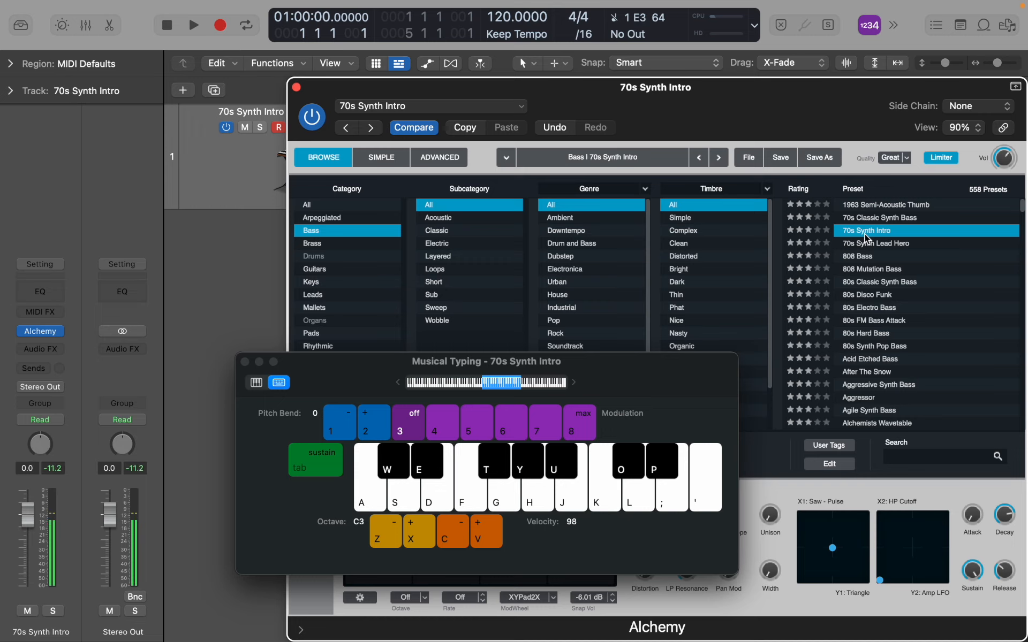
Step: Audition the bass presets from 808 Bass through 80s FM Bass Attack, playing notes to compare their sounds
{"action": "left_click", "coordinate": [871, 257]}
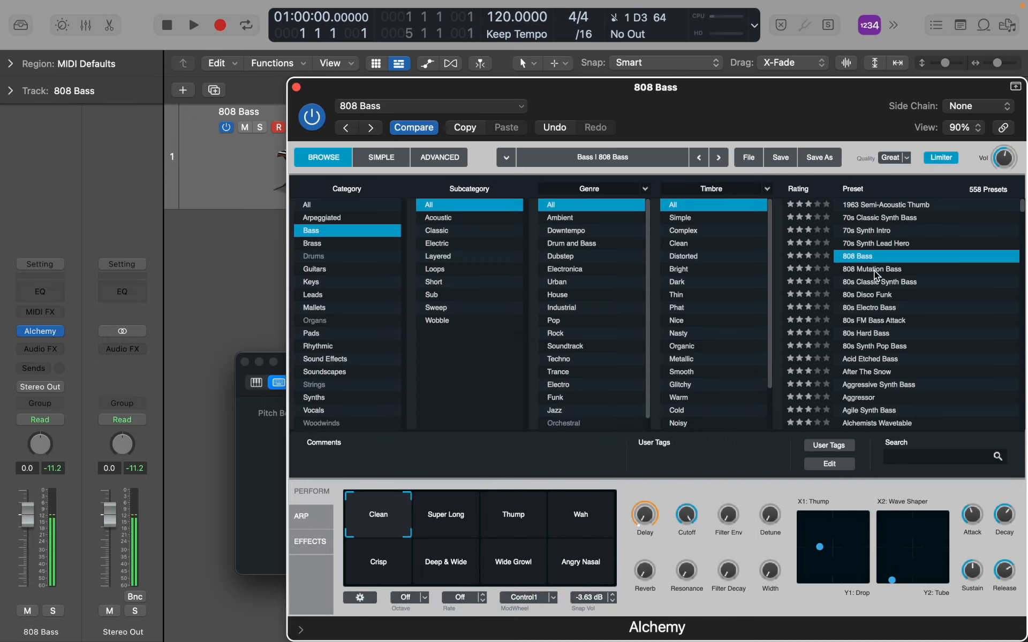
{"action": "left_click", "coordinate": [874, 270]}
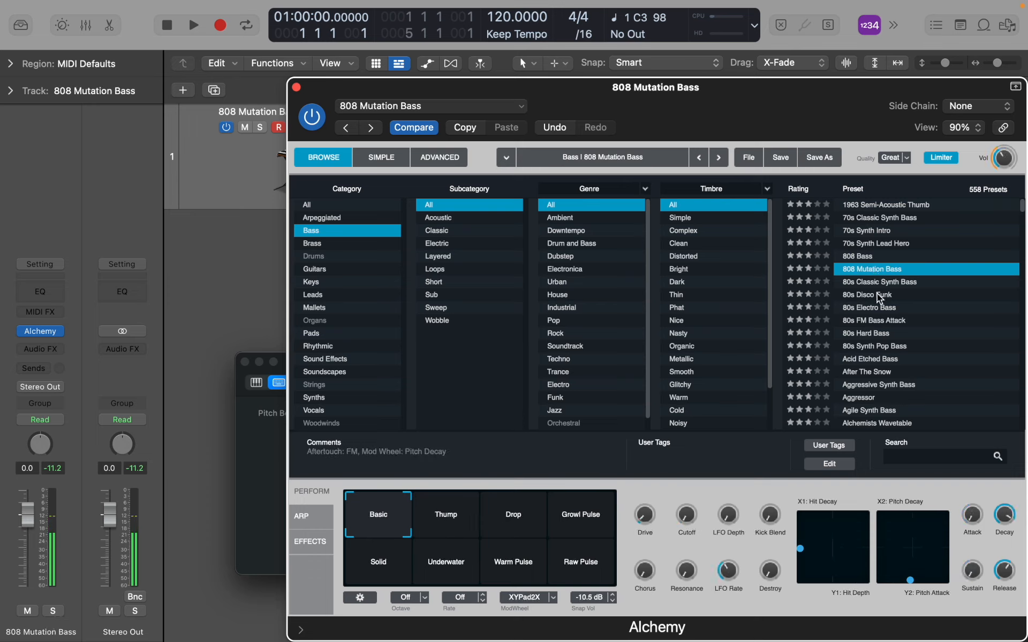
{"action": "left_click", "coordinate": [873, 282]}
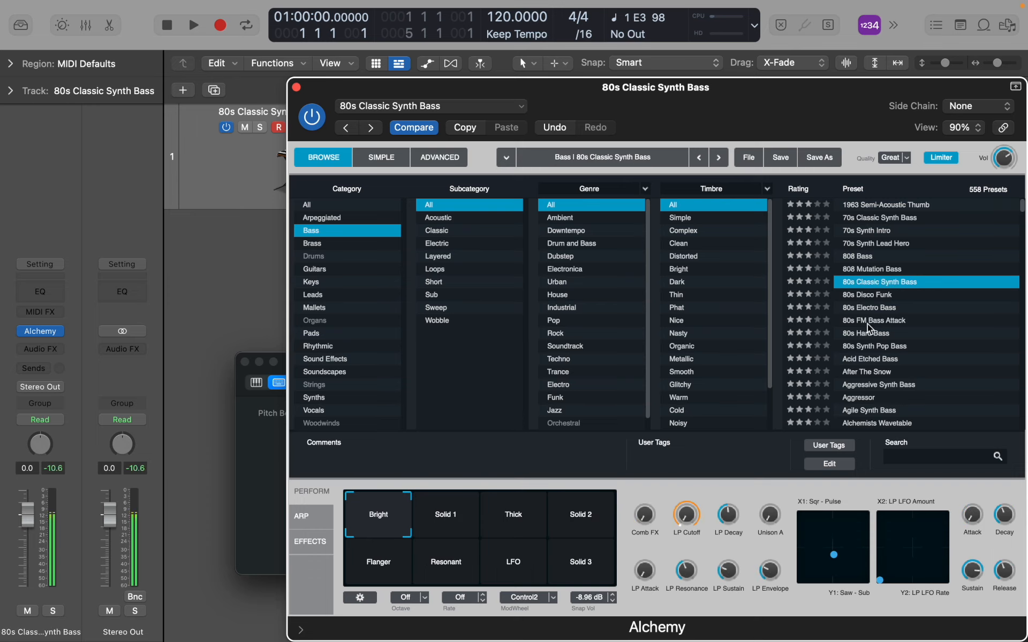
{"action": "key", "text": "f"}
{"action": "key", "text": "a"}
{"action": "left_click", "coordinate": [863, 295]}
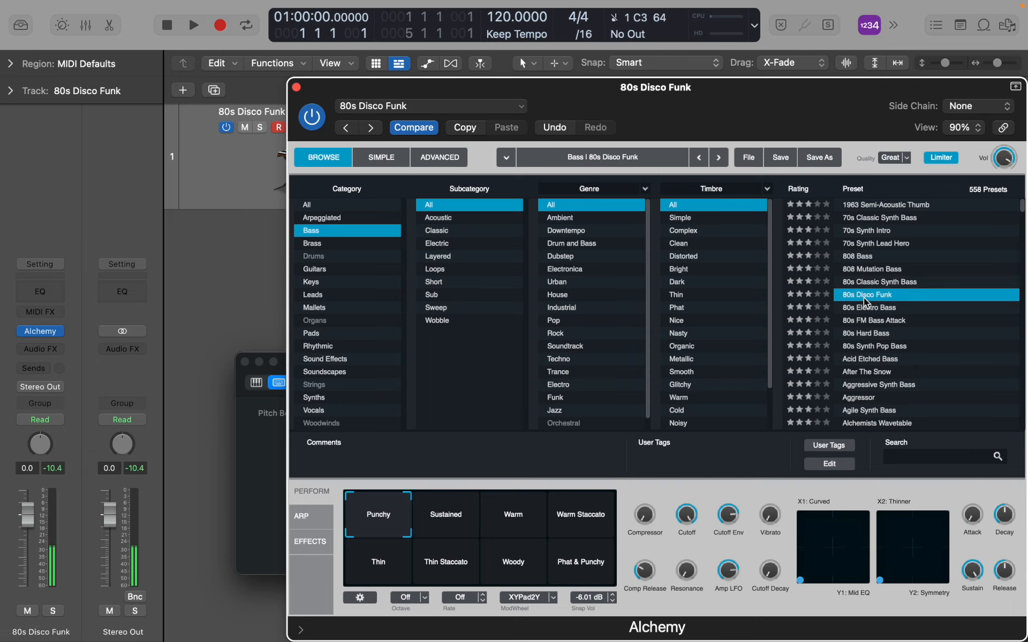
{"action": "key", "text": "d"}
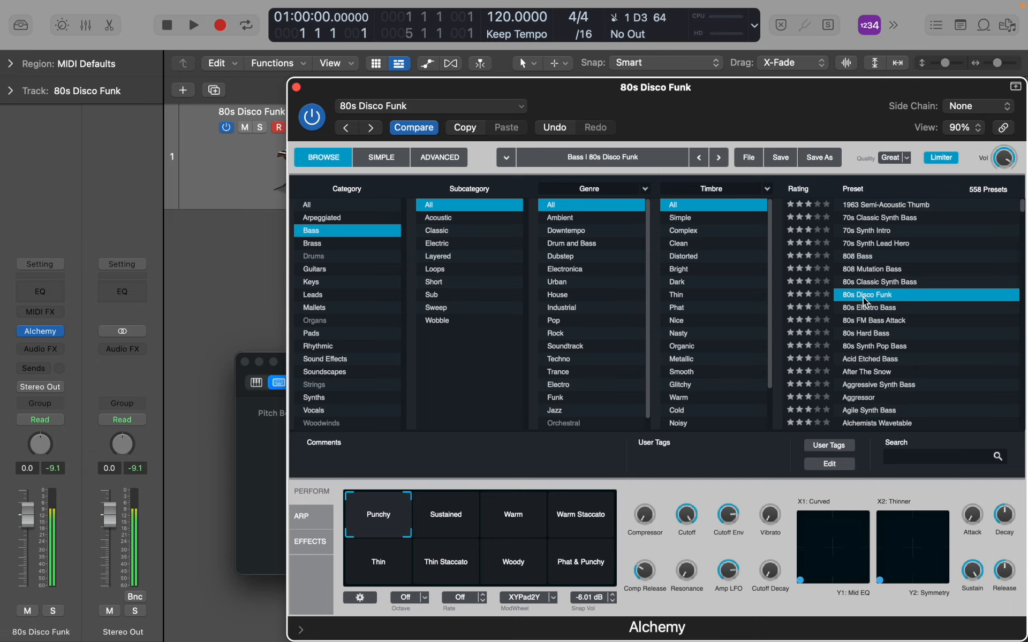
{"action": "left_click", "coordinate": [867, 310]}
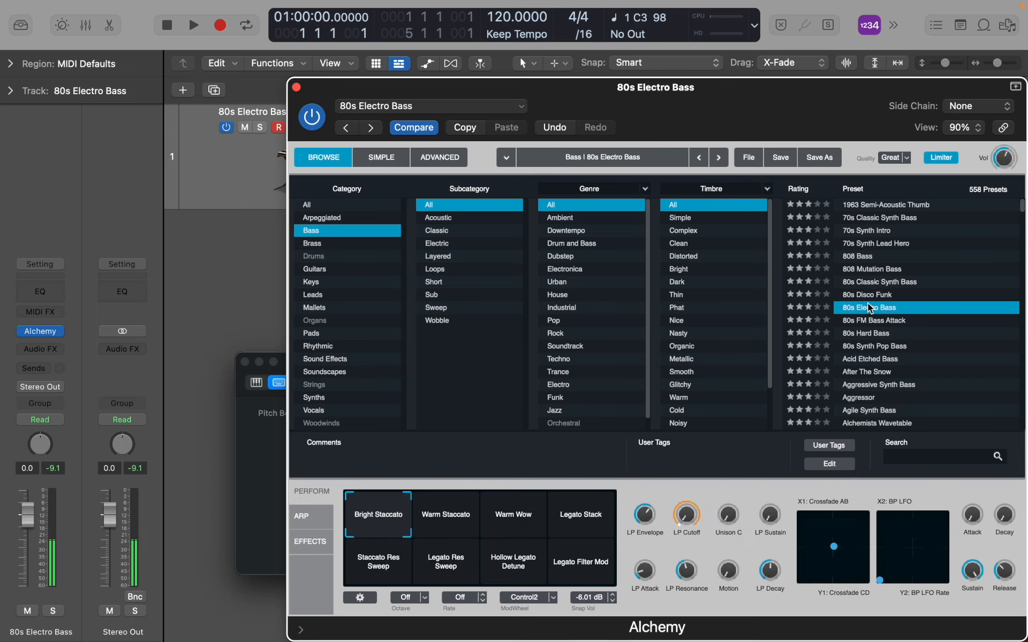
{"action": "left_click", "coordinate": [870, 323]}
Step: Compare 80s Hard Bass with 80s Synth Pop Bass, keep 80s Hard Bass, and close the Alchemy and Musical Typing windows
{"action": "left_click", "coordinate": [868, 332]}
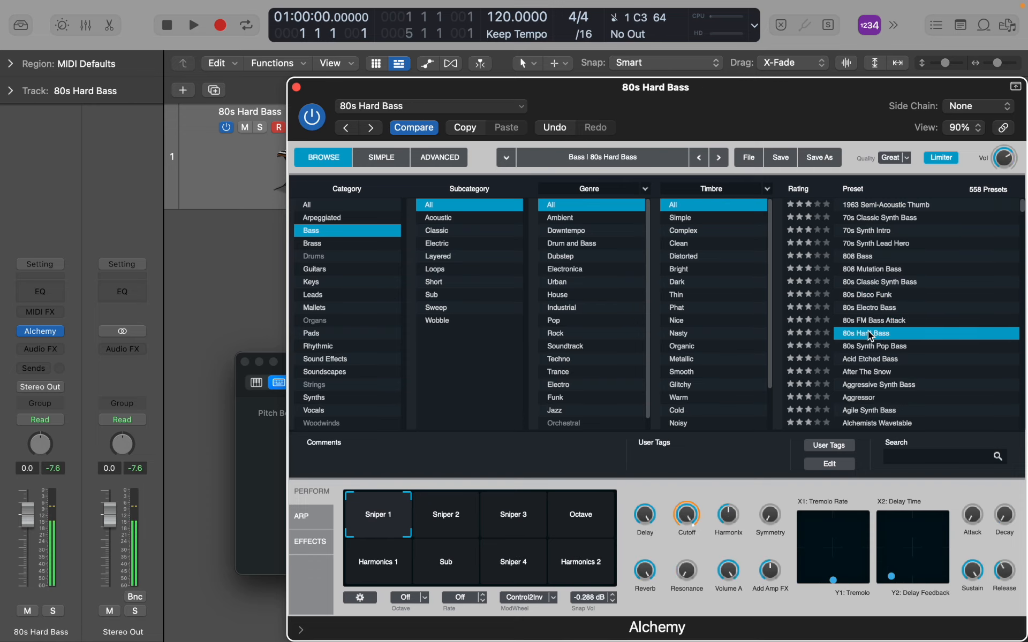
{"action": "left_click", "coordinate": [871, 346]}
{"action": "left_click", "coordinate": [868, 332]}
{"action": "left_click", "coordinate": [296, 87]}
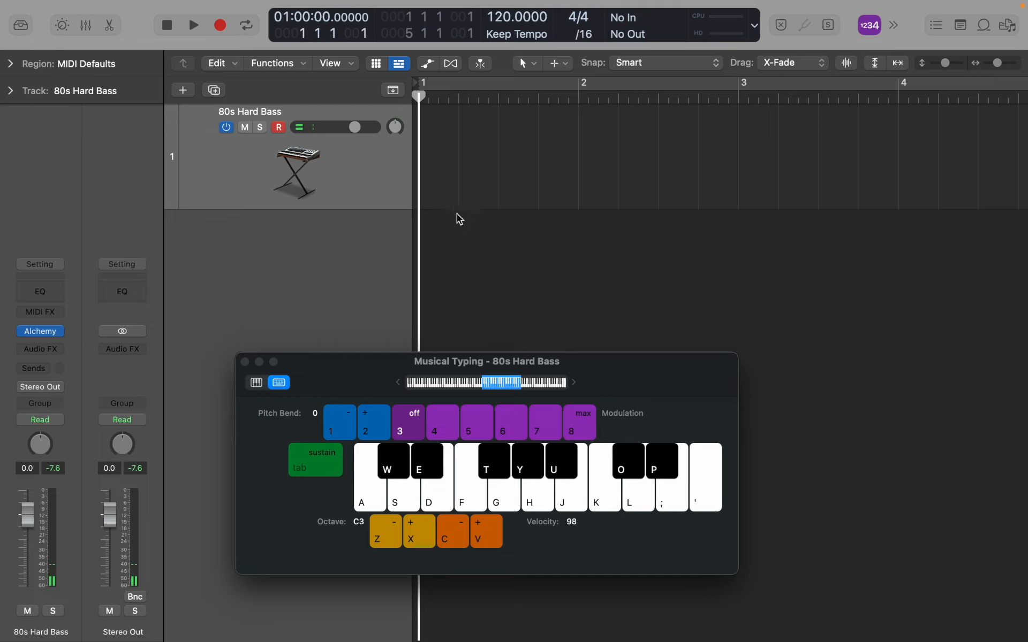
{"action": "left_click", "coordinate": [245, 361]}
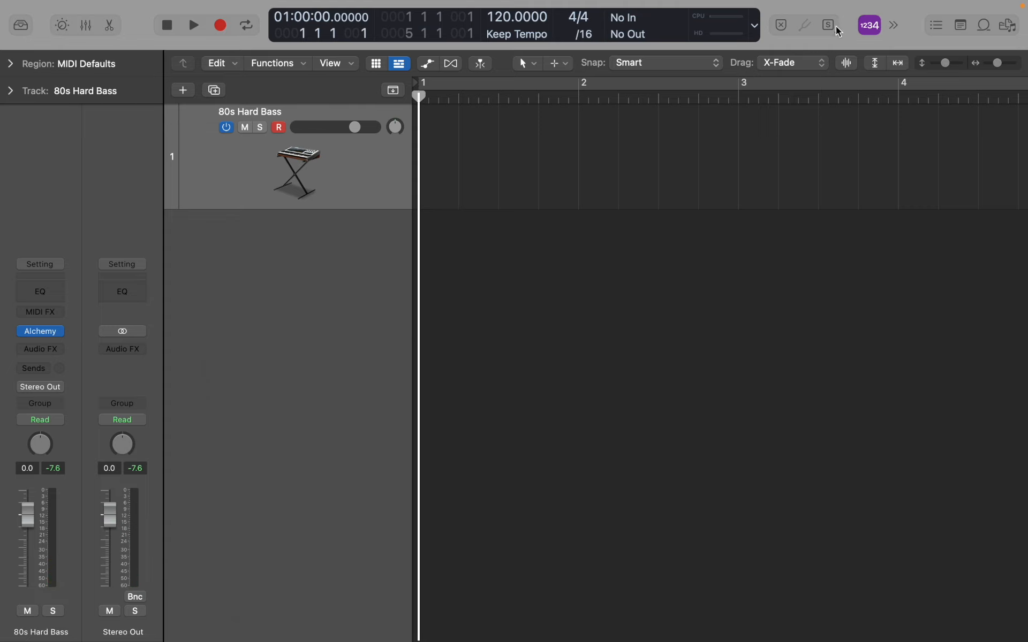
{"action": "left_click", "coordinate": [754, 25]}
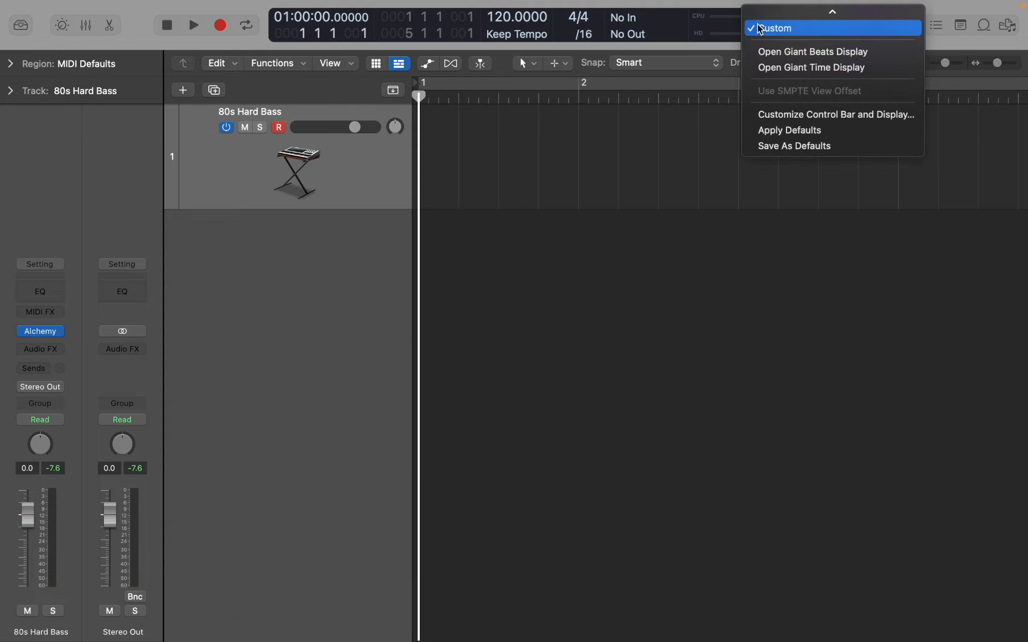
{"action": "left_click", "coordinate": [712, 244]}
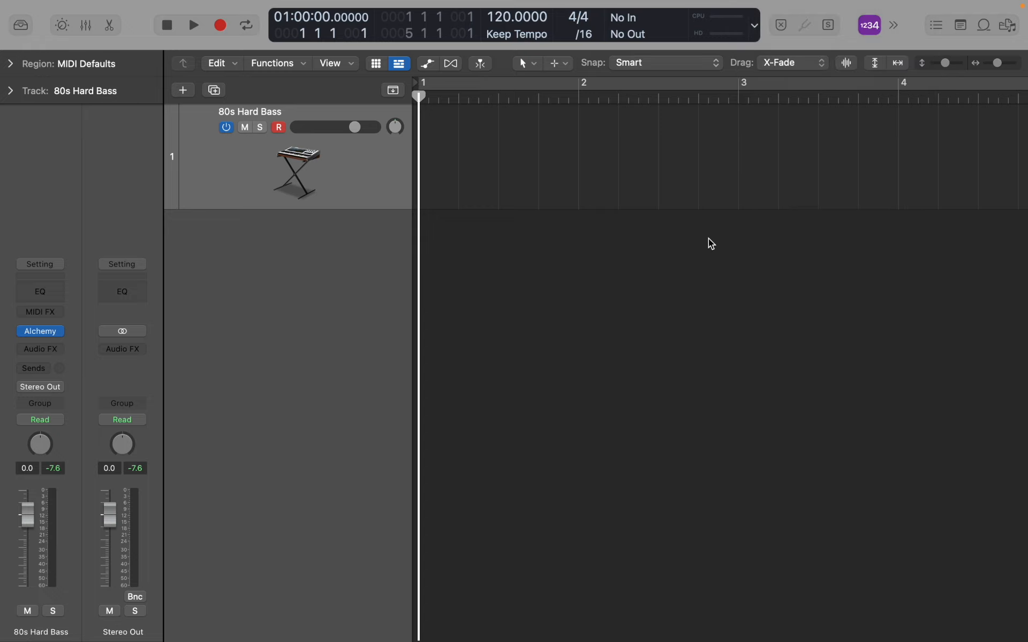
Step: Play the project from bar 1 to just past bar 2 and set the division value to /8
{"action": "key", "text": "space"}
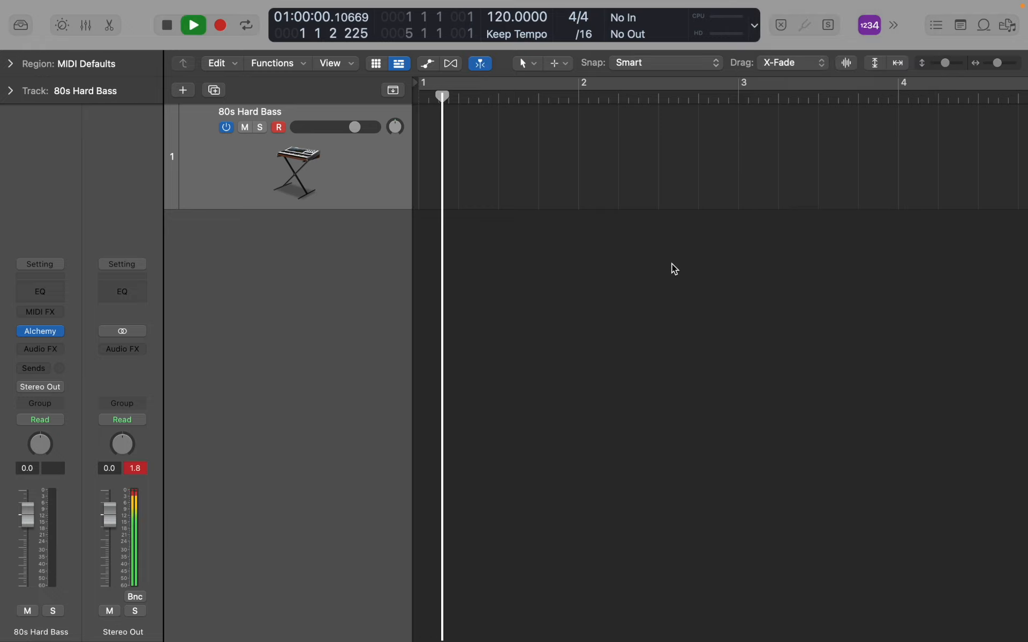
{"action": "key", "text": "space"}
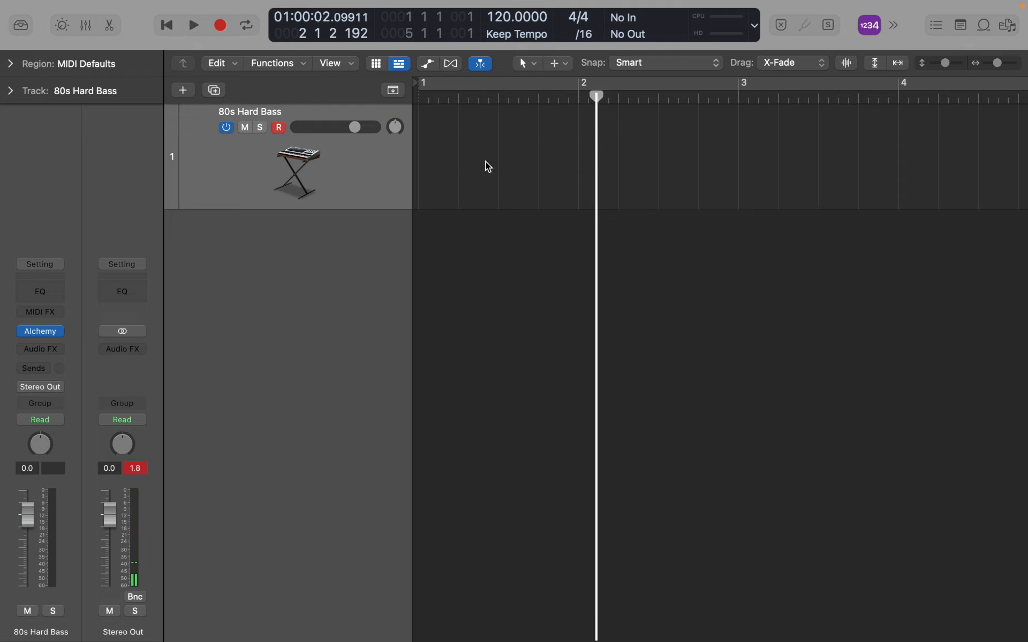
{"action": "left_click", "coordinate": [589, 34]}
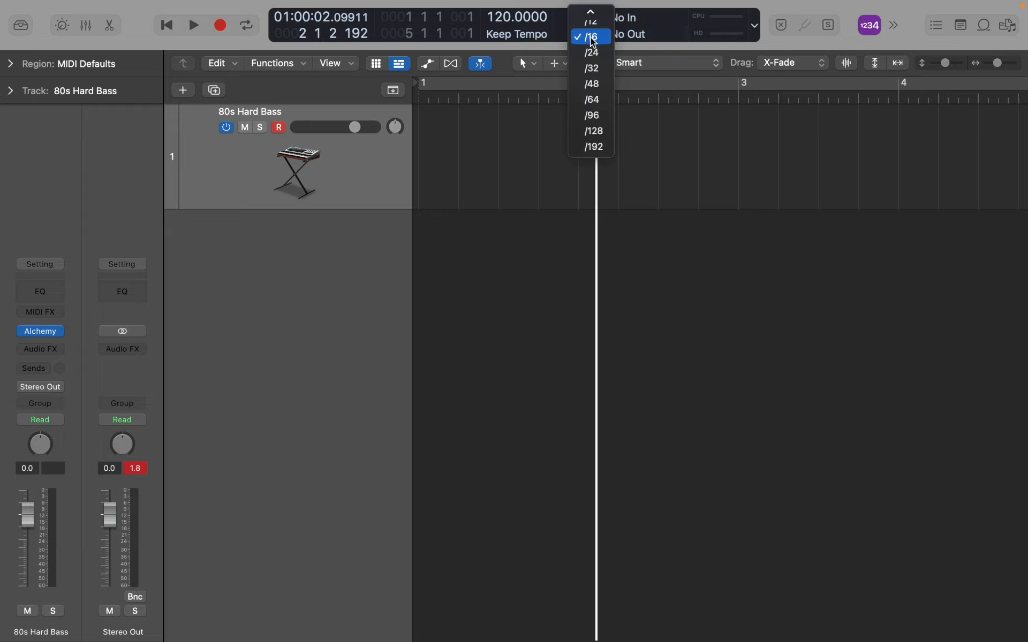
{"action": "scroll", "coordinate": [592, 43], "scroll_direction": "up", "scroll_amount": 3}
{"action": "left_click", "coordinate": [591, 48]}
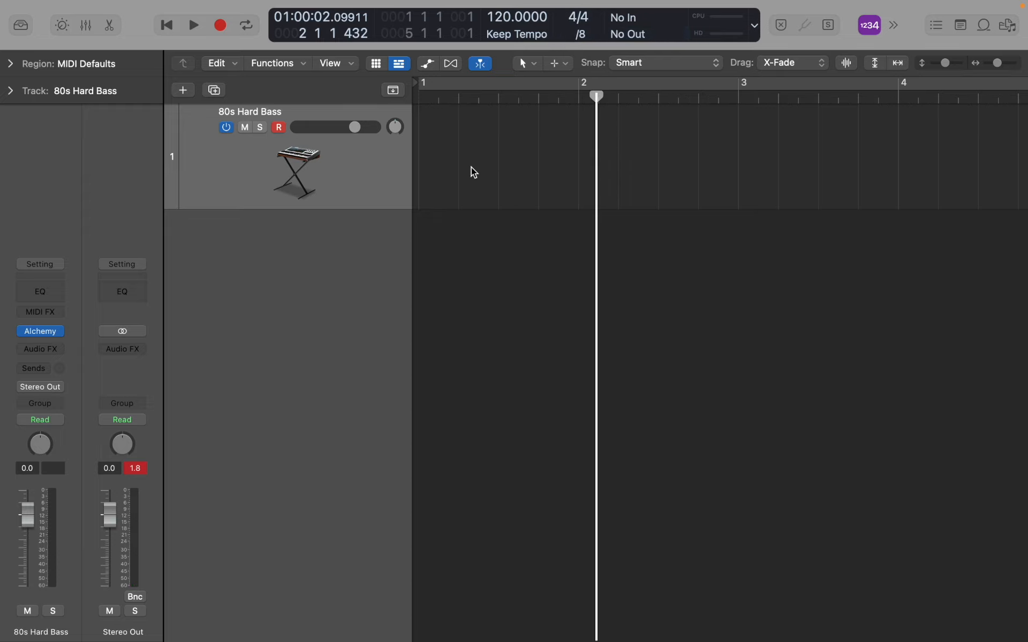
Step: Play bar 1 with the cycle area turned on, and turn cycling off once playback is stopped
{"action": "left_click", "coordinate": [419, 90]}
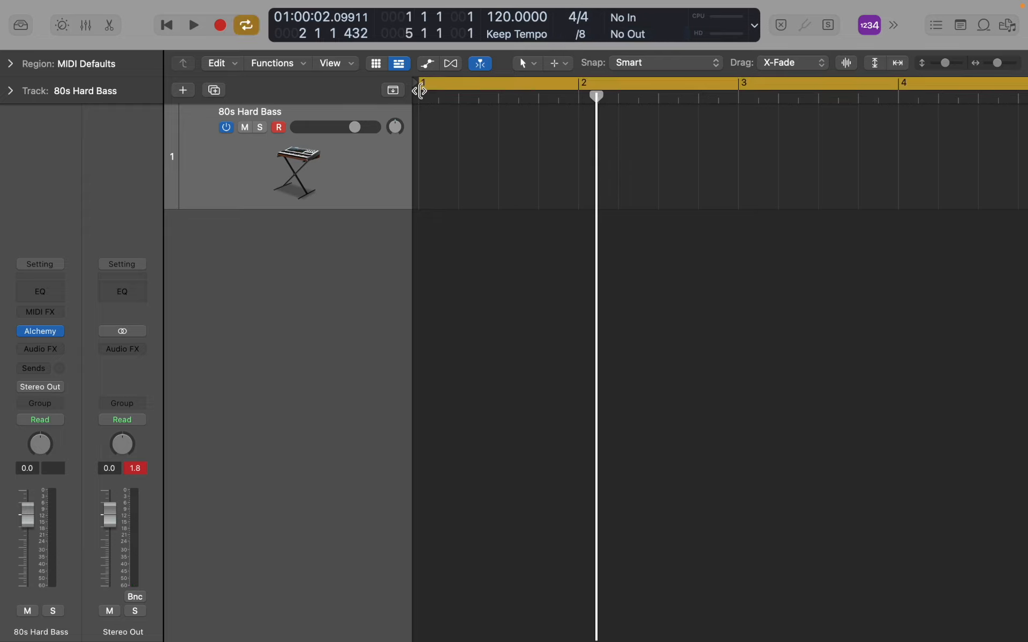
{"action": "key", "text": "space"}
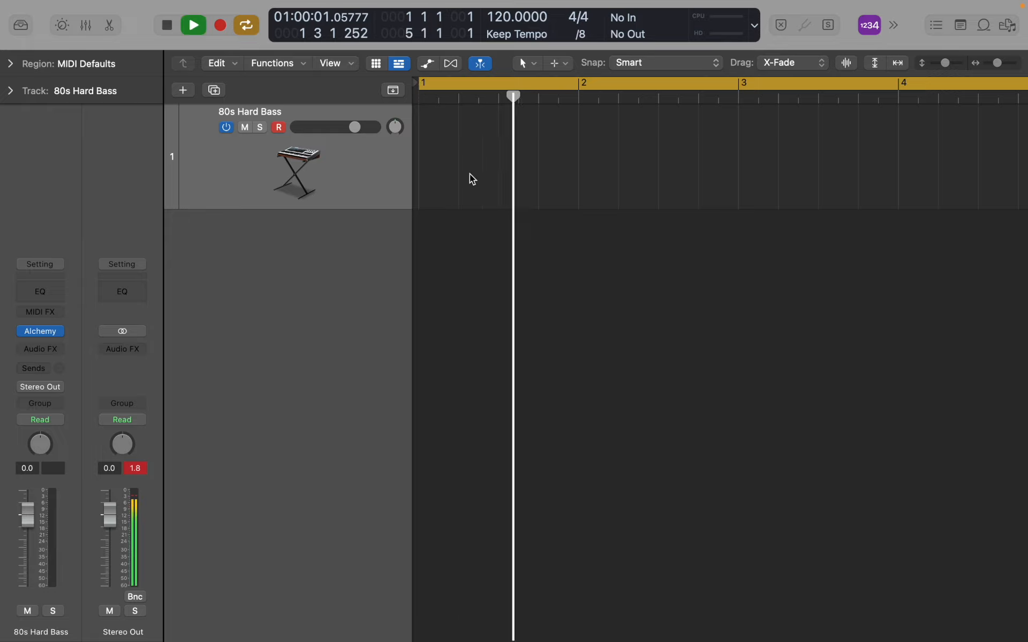
{"action": "key", "text": "space"}
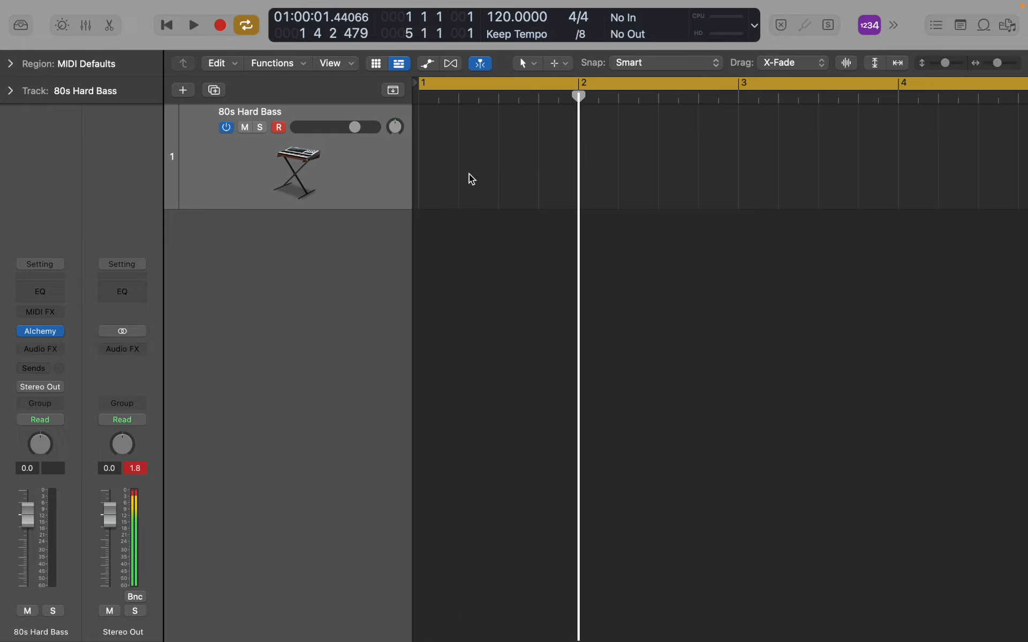
{"action": "left_click", "coordinate": [479, 83]}
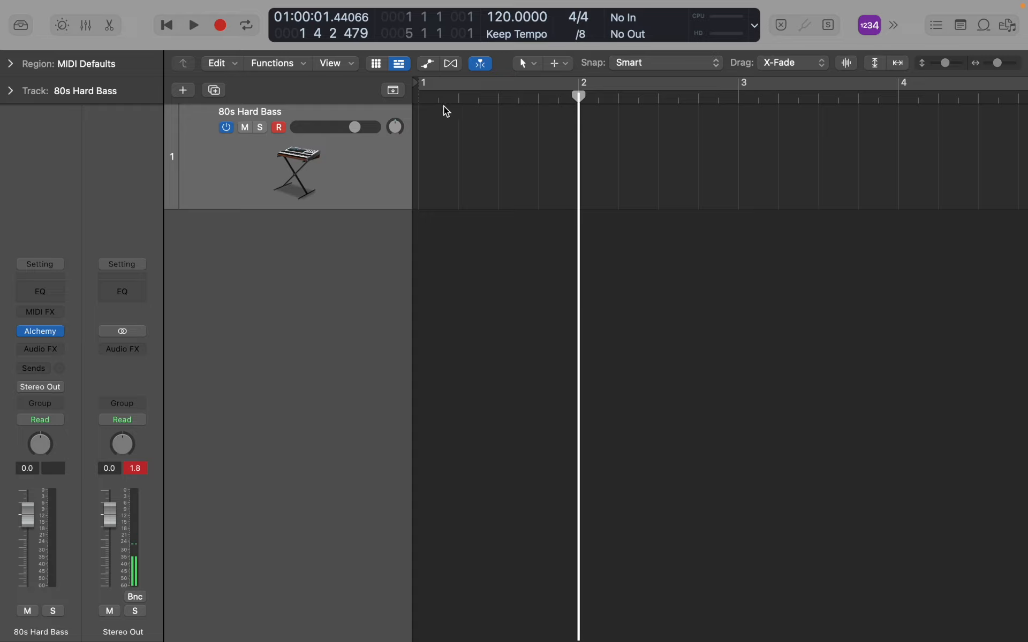
{"action": "key", "text": "super+Right"}
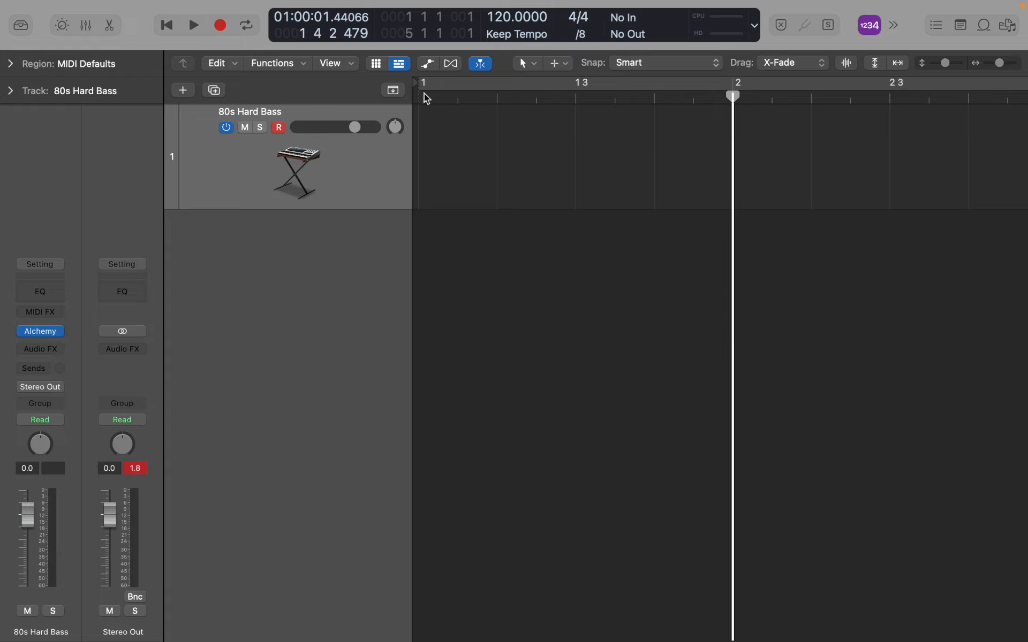
Step: Open Musical Typing, set its octave to C4, and try out a few notes on the 80s Hard Bass track
{"action": "key", "text": "super+k"}
{"action": "key", "text": "s"}
{"action": "key", "text": "x"}
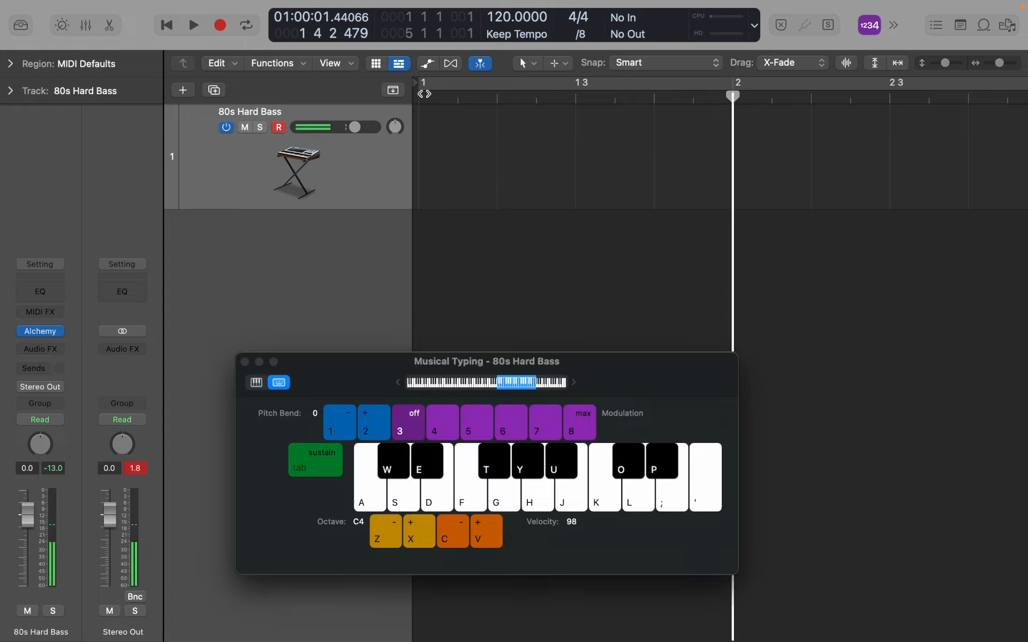
{"action": "key", "text": "a"}
{"action": "key", "text": "f"}
{"action": "key", "text": "a"}
Step: Return the playhead to bar 1, set the project tempo to 110, and play the start to hear the new speed
{"action": "key", "text": "Return"}
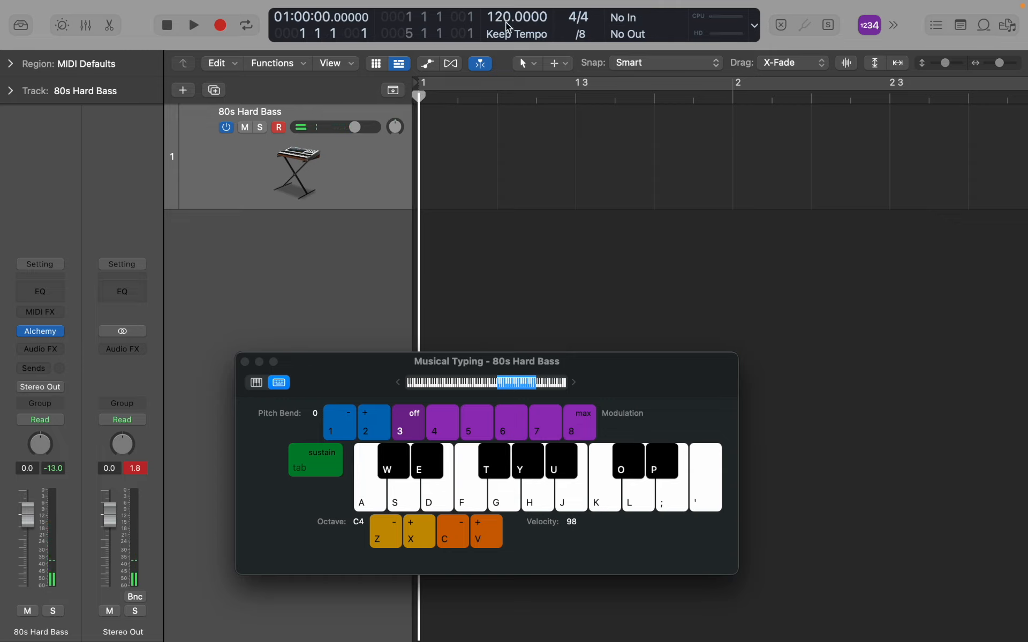
{"action": "mouse_move", "coordinate": [504, 22]}
{"action": "left_mouse_down"}
{"action": "mouse_move", "coordinate": [511, 51]}
{"action": "mouse_move", "coordinate": [510, 34]}
{"action": "left_mouse_up"}
{"action": "key", "text": "space"}
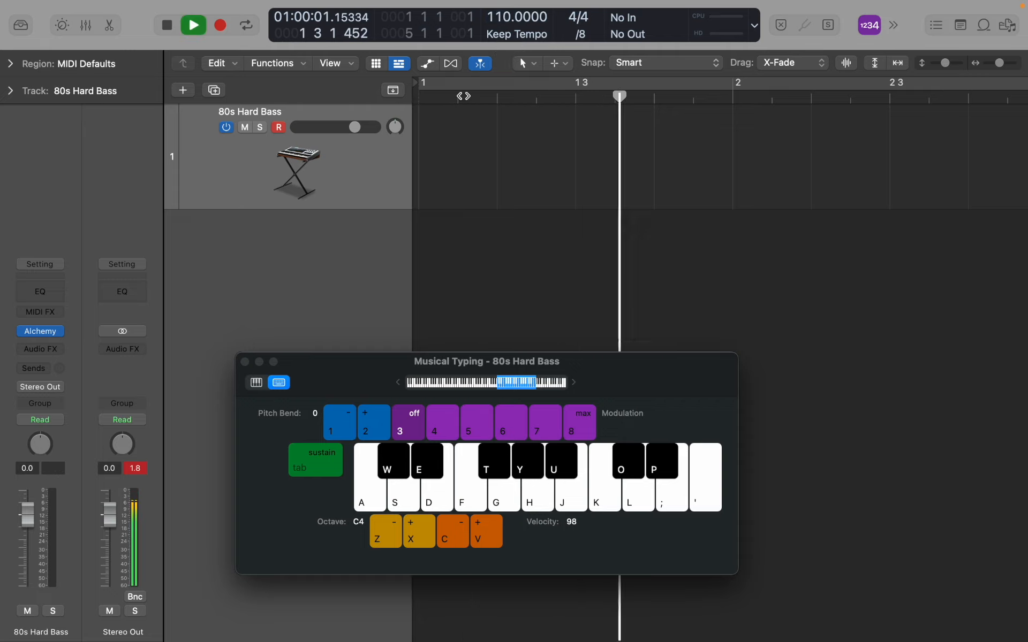
{"action": "key", "text": "space"}
Step: Rehearse the two-note bass part (C-E, D-F, E-G, F-A, back to C-E) over playback from bar 1, stopping in bar 6
{"action": "left_click", "coordinate": [426, 101]}
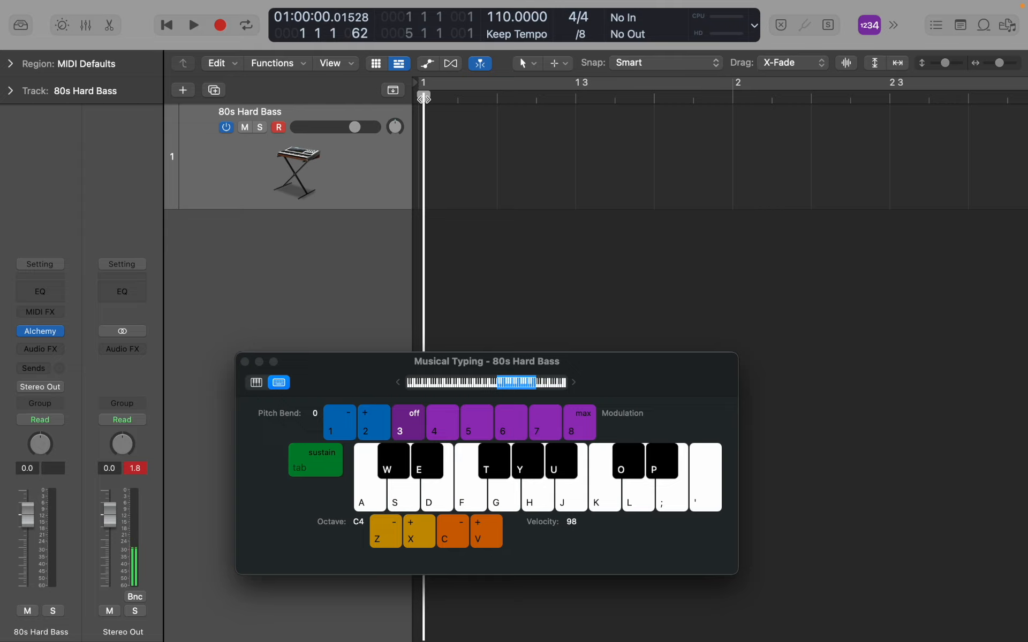
{"action": "key", "text": "space"}
{"action": "key", "text": "a"}
{"action": "key", "text": "d"}
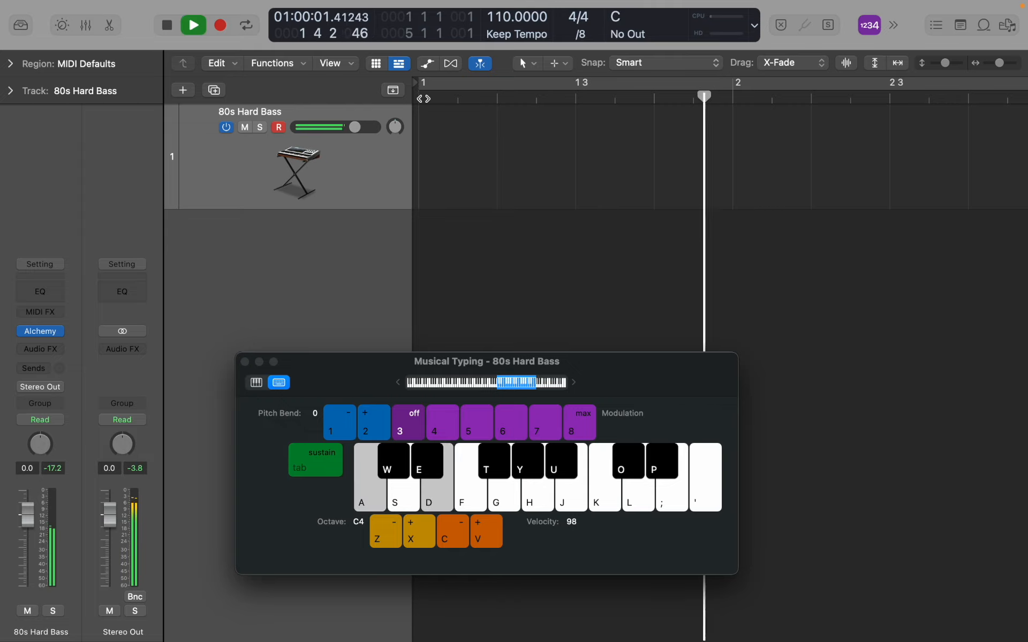
{"action": "key", "text": "s"}
{"action": "key", "text": "f"}
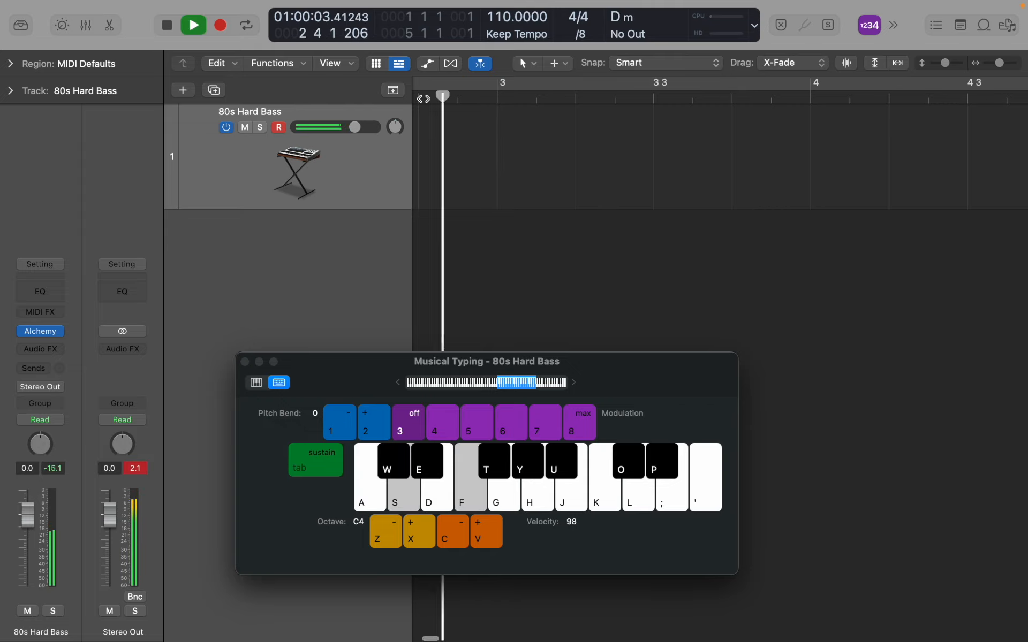
{"action": "key", "text": "d"}
{"action": "key", "text": "g"}
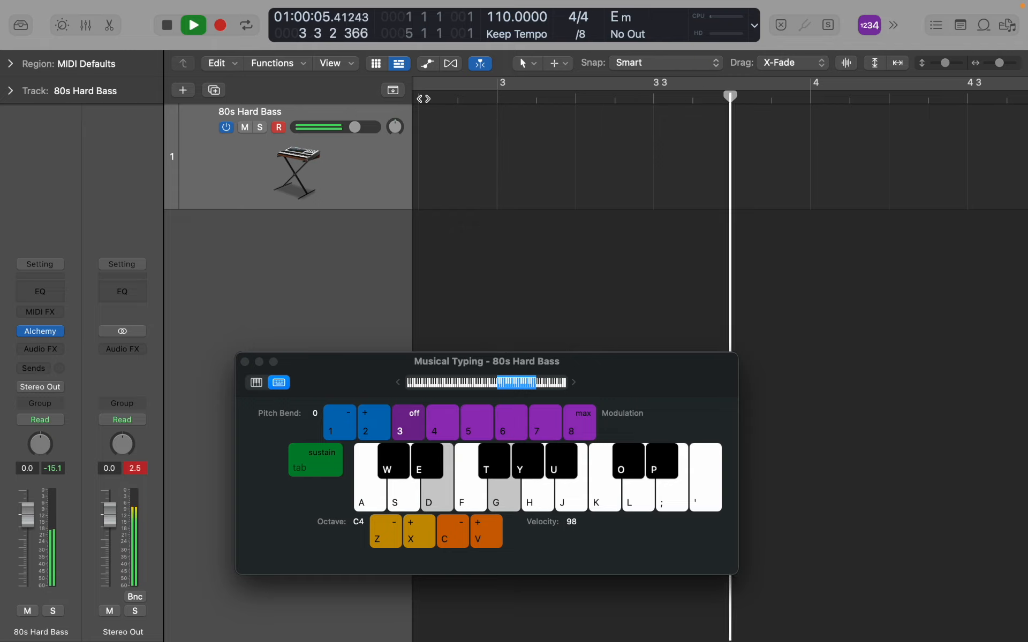
{"action": "key", "text": "f"}
{"action": "key", "text": "h"}
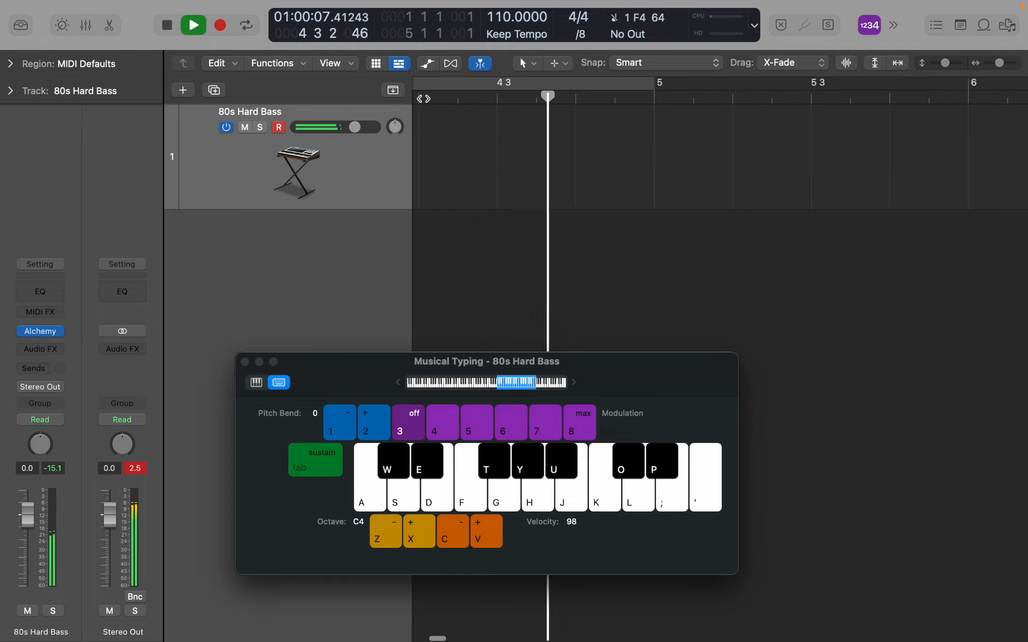
{"action": "key", "text": "d"}
{"action": "key", "text": "a"}
{"action": "key", "text": "d"}
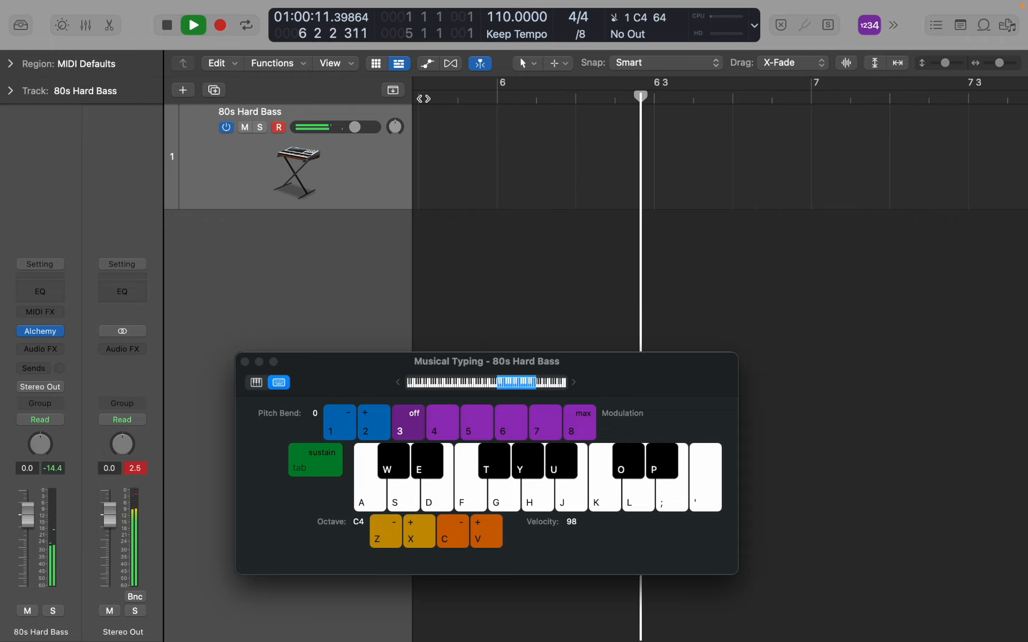
{"action": "key", "text": "space"}
Step: Record the two-note bass part (C-E, D-F, E-G, F-A, ending on C-E) from bar 1 through bar 5
{"action": "key", "text": "super+Left"}
{"action": "key", "text": "super+Left"}
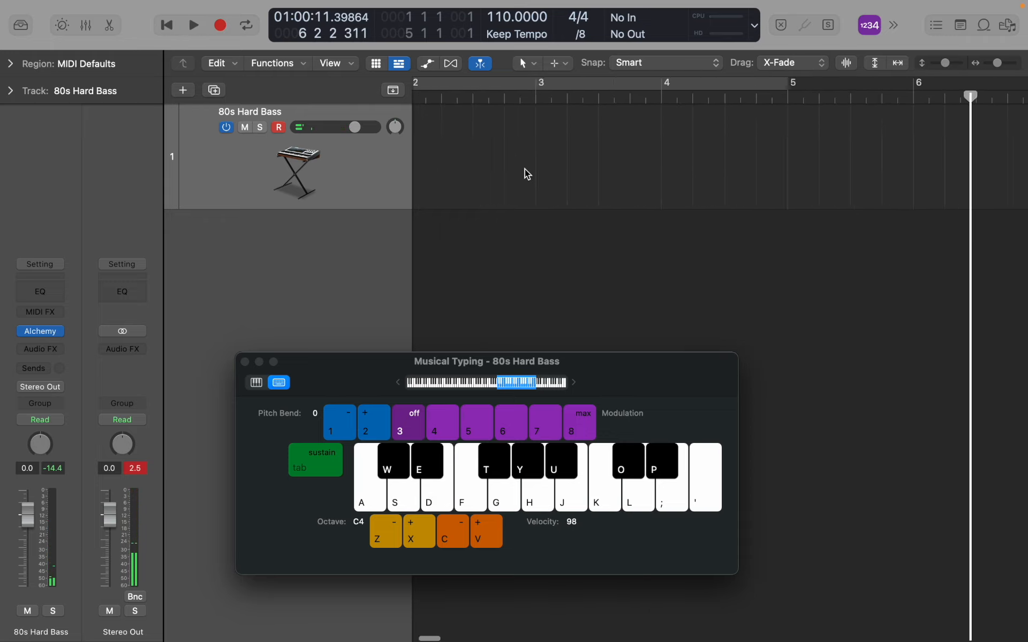
{"action": "left_click", "coordinate": [423, 96]}
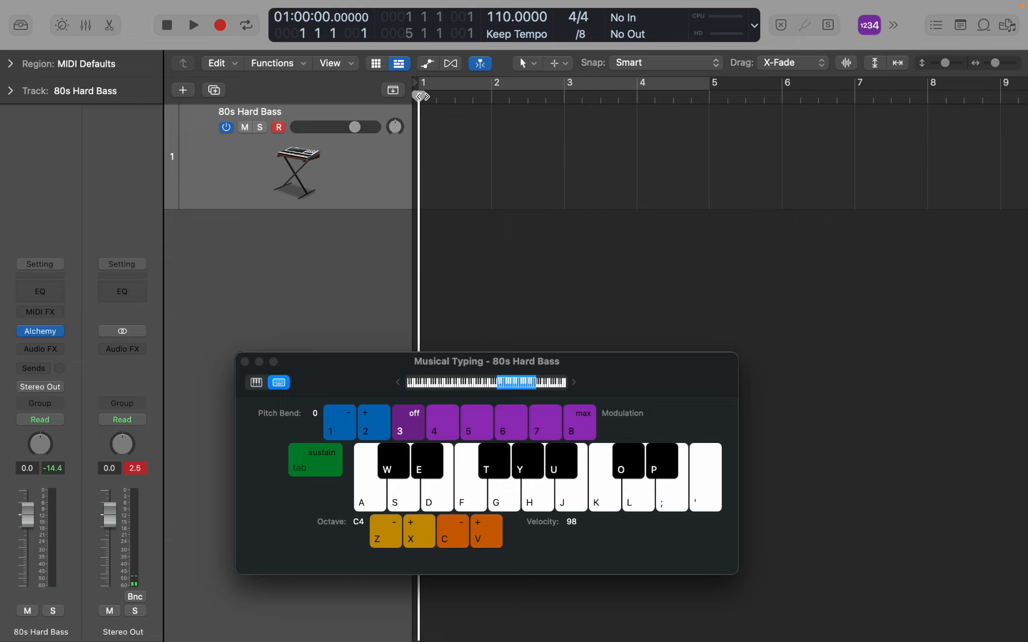
{"action": "key", "text": "r"}
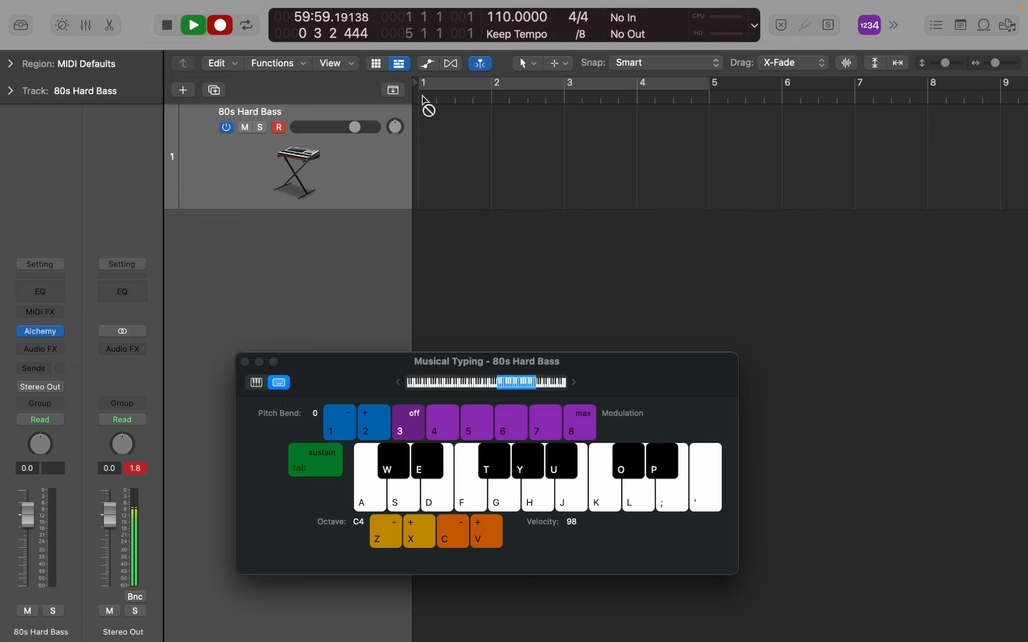
{"action": "key", "text": "a"}
{"action": "key", "text": "d"}
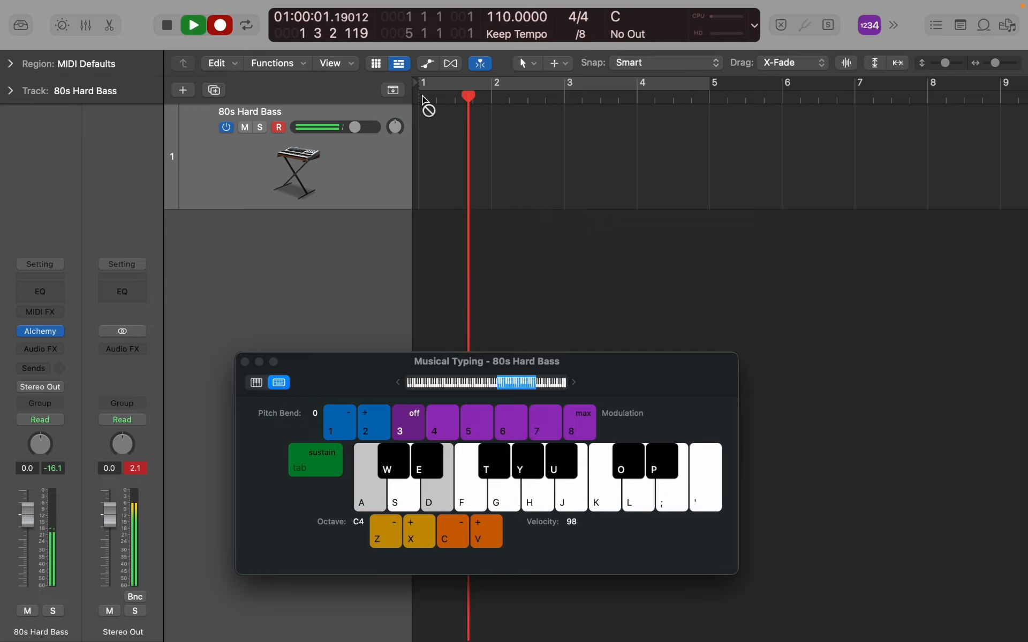
{"action": "key", "text": "s"}
{"action": "key", "text": "f"}
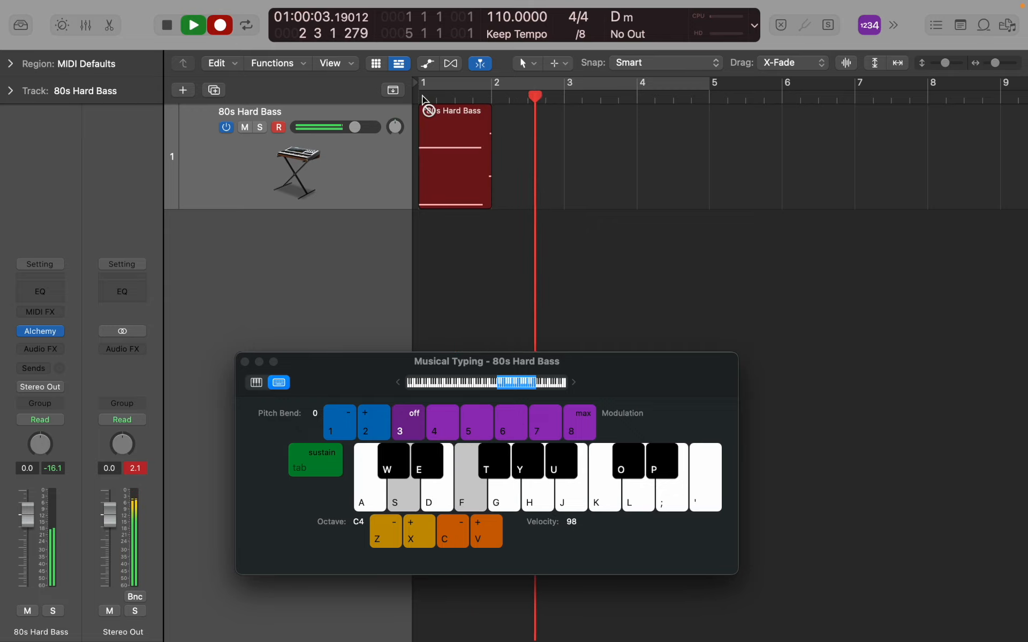
{"action": "key", "text": "d"}
{"action": "key", "text": "g"}
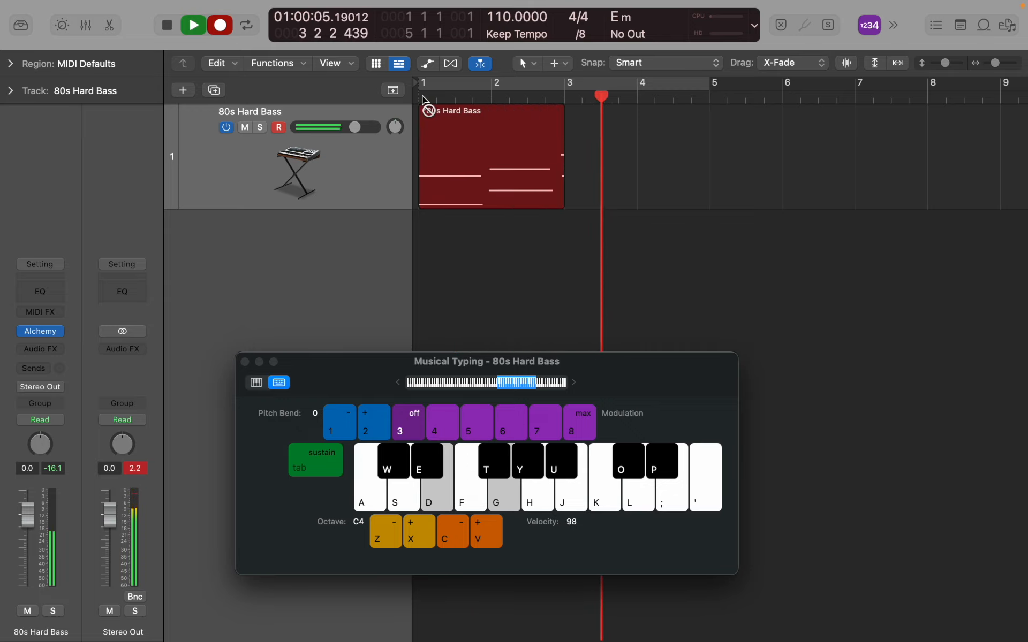
{"action": "key", "text": "f"}
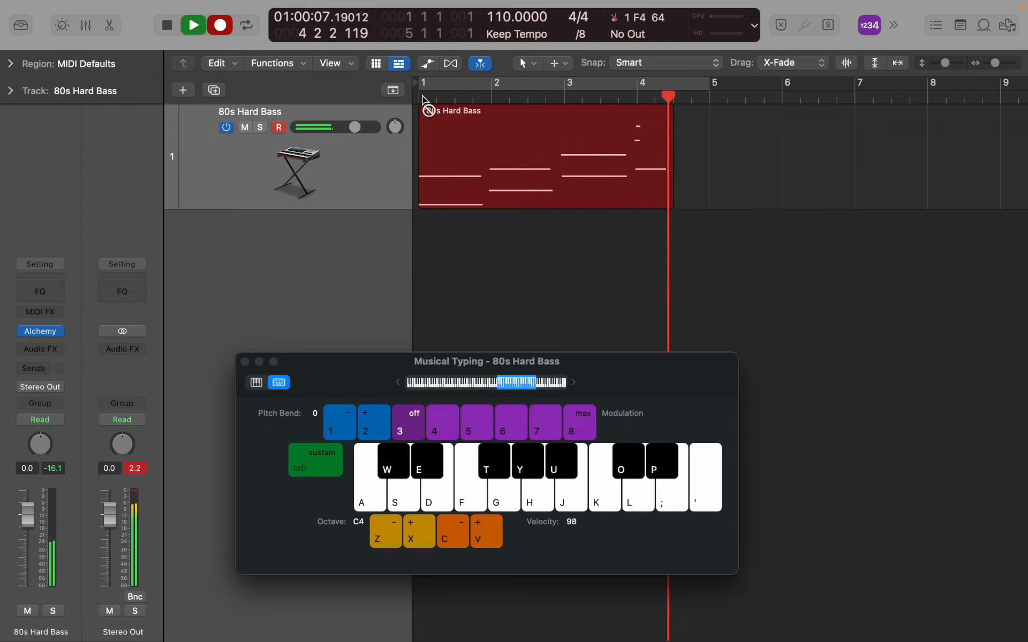
{"action": "key", "text": "f"}
{"action": "key", "text": "a"}
{"action": "key", "text": "d"}
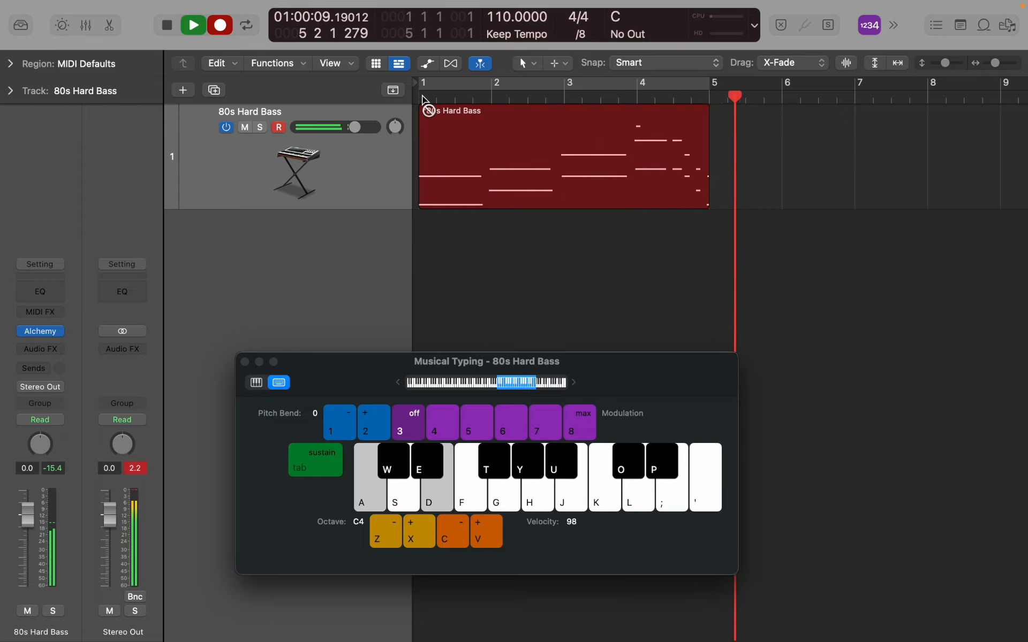
{"action": "key", "text": "space"}
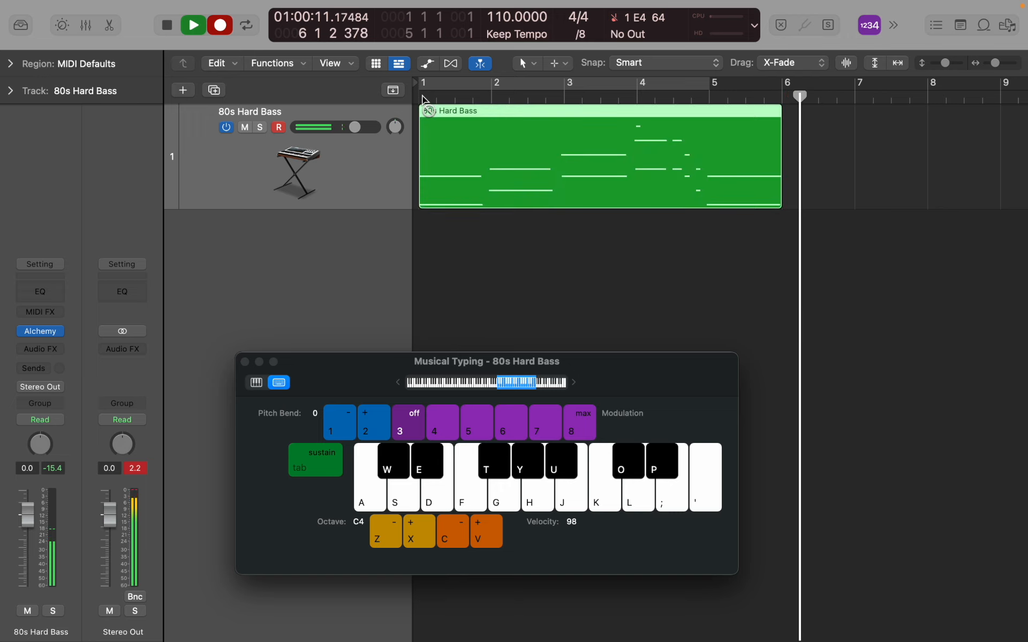
Step: Open the recorded bass region in the Piano Roll, close Musical Typing, and return the playhead to bar 1
{"action": "double_click", "coordinate": [497, 143]}
{"action": "left_click", "coordinate": [244, 362]}
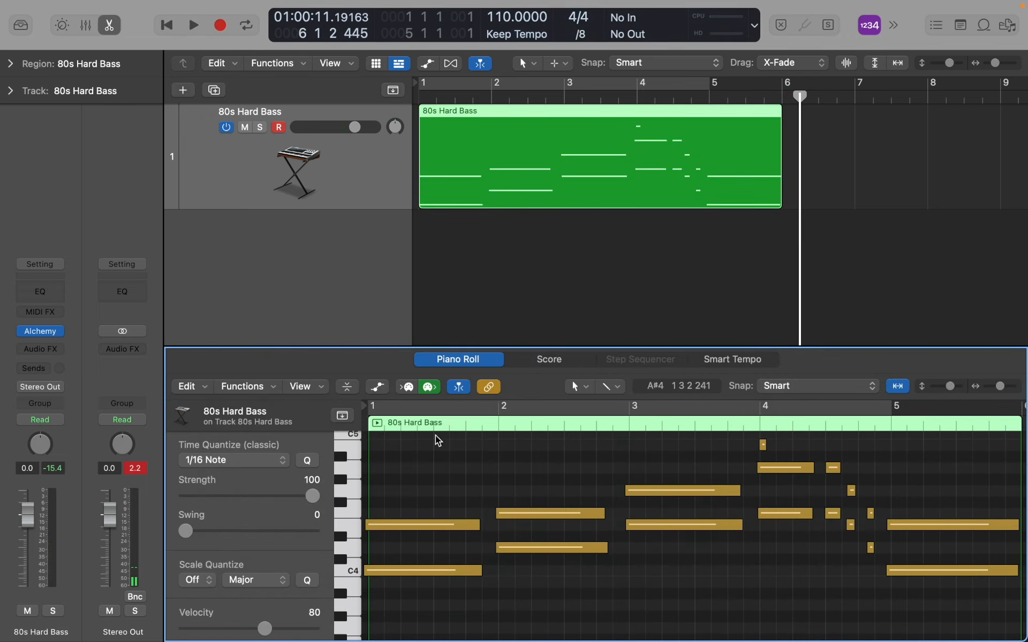
{"action": "key", "text": "Return"}
Step: Quantize all notes of the recorded bass region to 1/4 Note
{"action": "key", "text": "super+Right"}
{"action": "key", "text": "super+Right"}
{"action": "key", "text": "super+Right"}
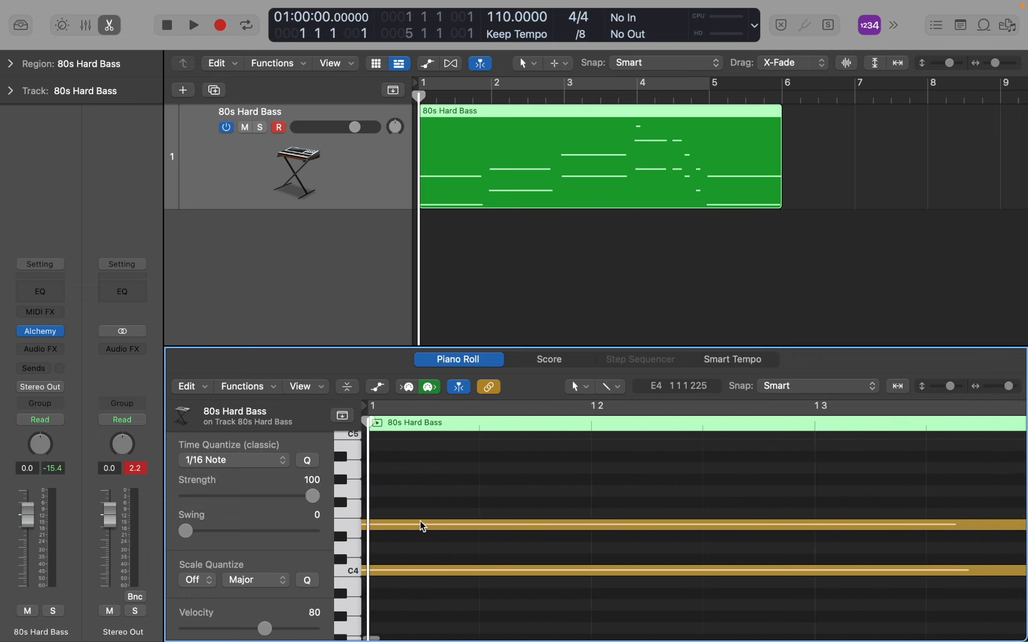
{"action": "key", "text": "super+Left"}
{"action": "key", "text": "super+Left"}
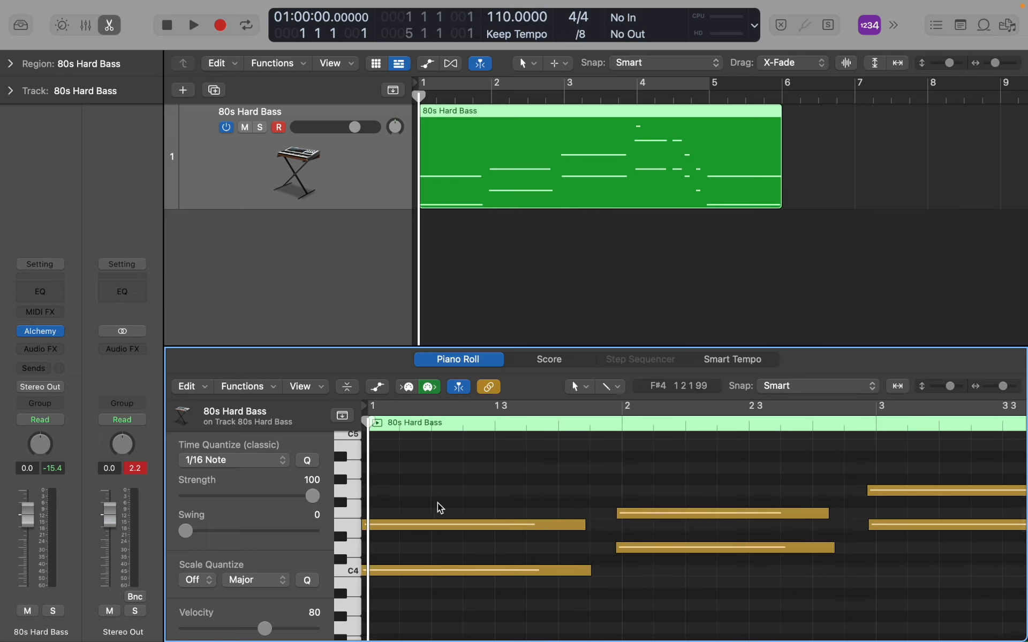
{"action": "key", "text": "super+Left"}
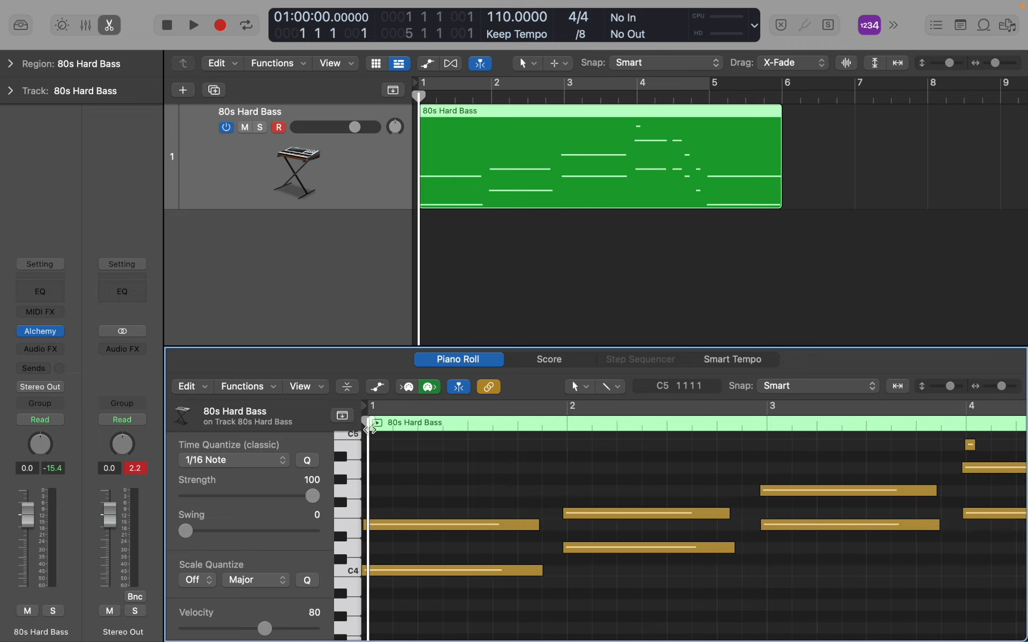
{"action": "left_click", "coordinate": [403, 525]}
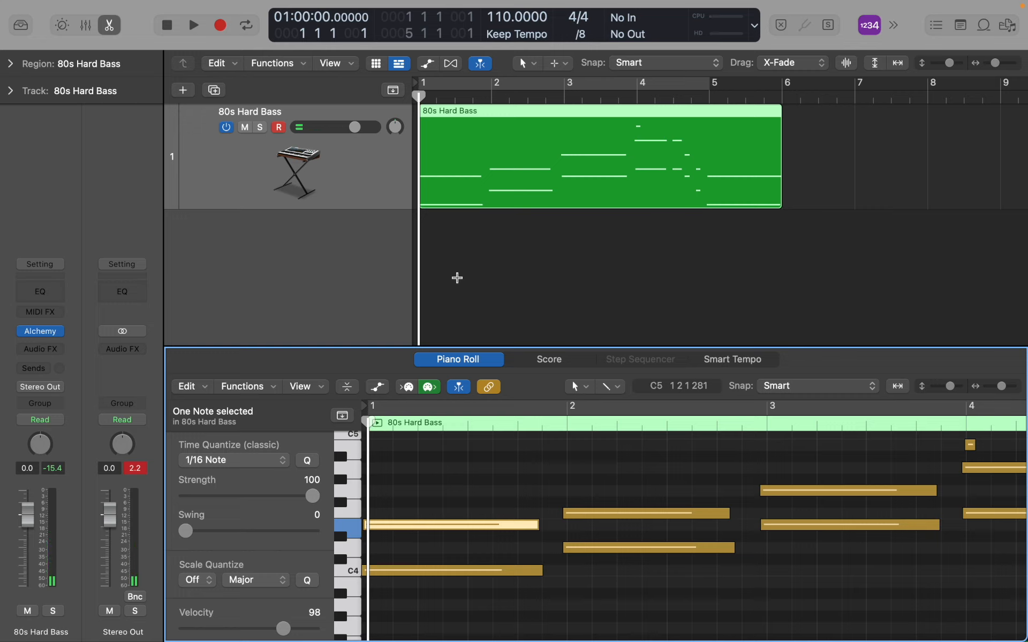
{"action": "key", "text": "super+a"}
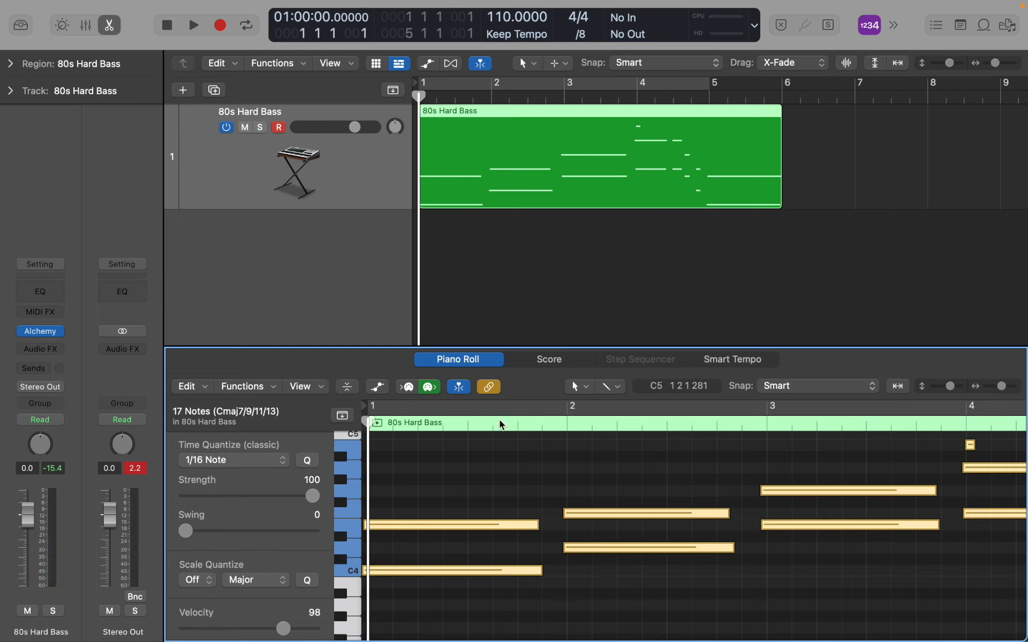
{"action": "left_click", "coordinate": [279, 462]}
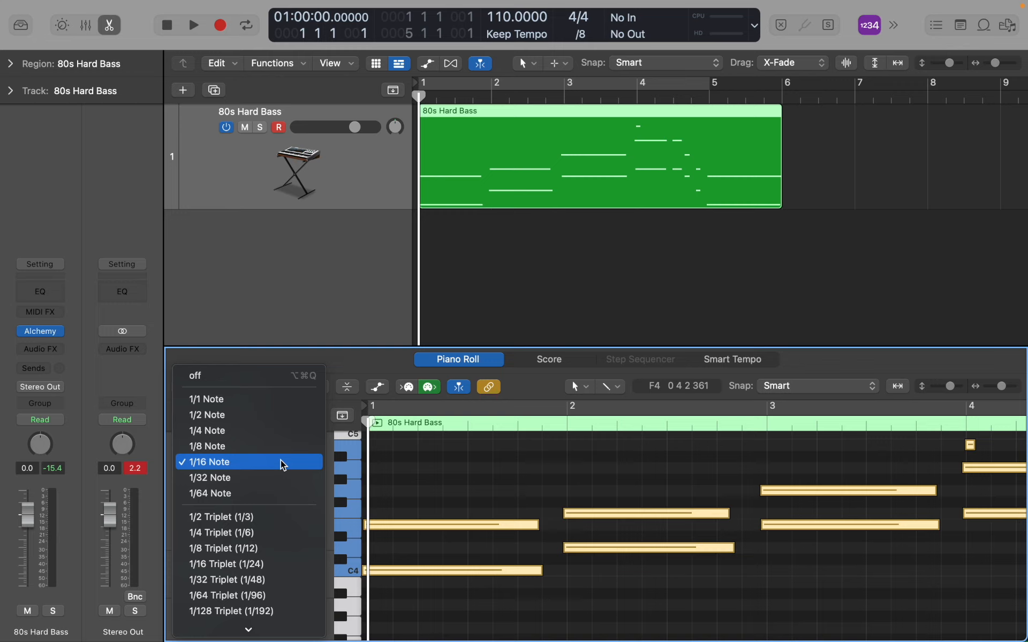
{"action": "left_click", "coordinate": [267, 430]}
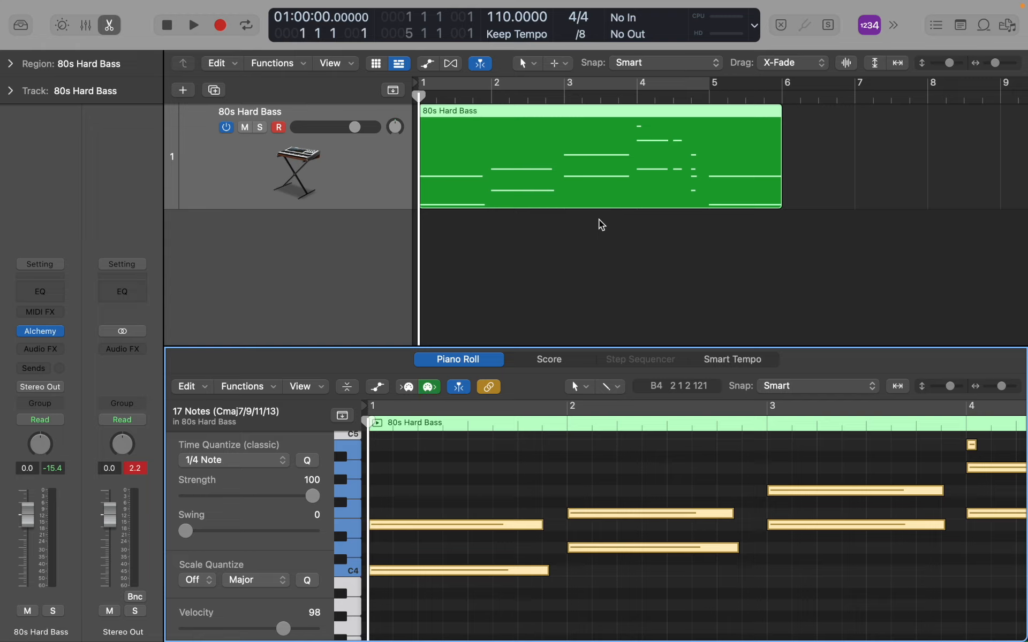
Step: Play the quantized bass region from bar 1 and stop near the end of bar 5
{"action": "key", "text": "space"}
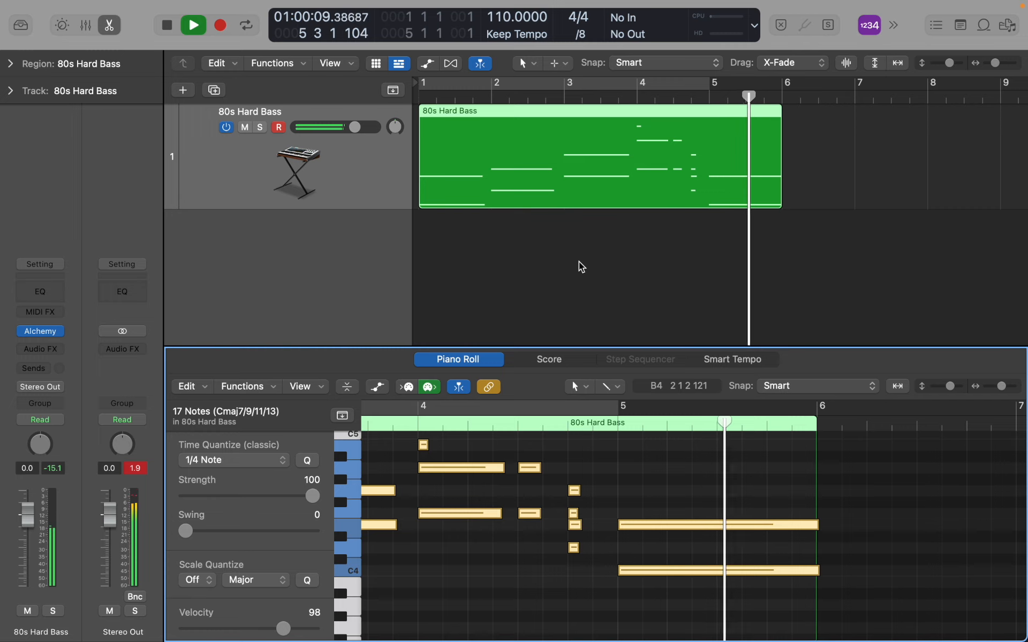
{"action": "key", "text": "space"}
{"action": "key", "text": "super+t"}
Step: Quantize only the six short notes in the second half of bar 4 to 1/8 Note
{"action": "left_click", "coordinate": [546, 460]}
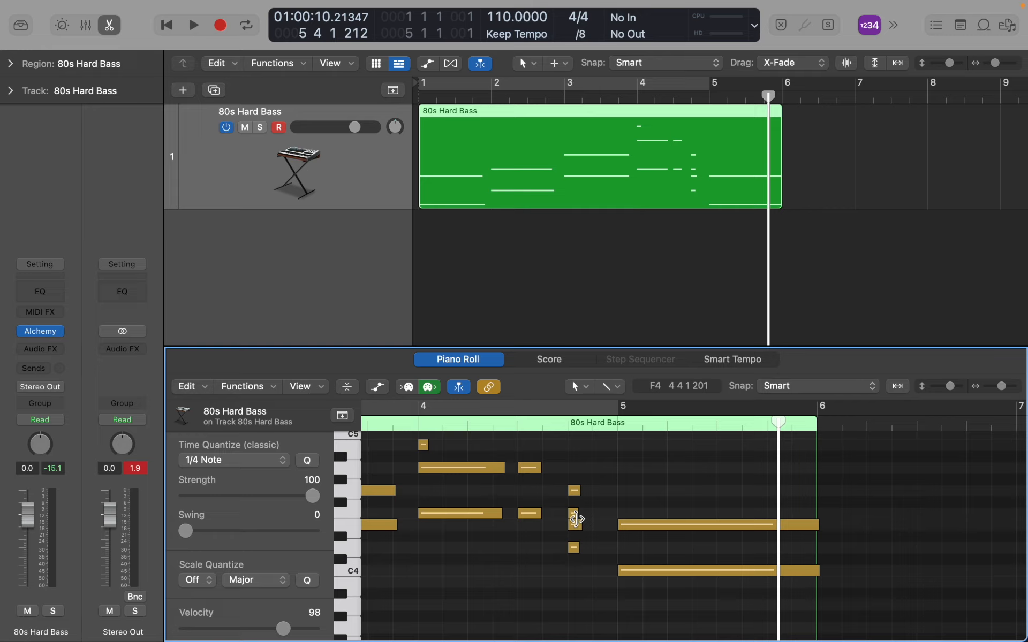
{"action": "left_click_drag", "start_coordinate": [567, 474], "coordinate": [578, 584]}
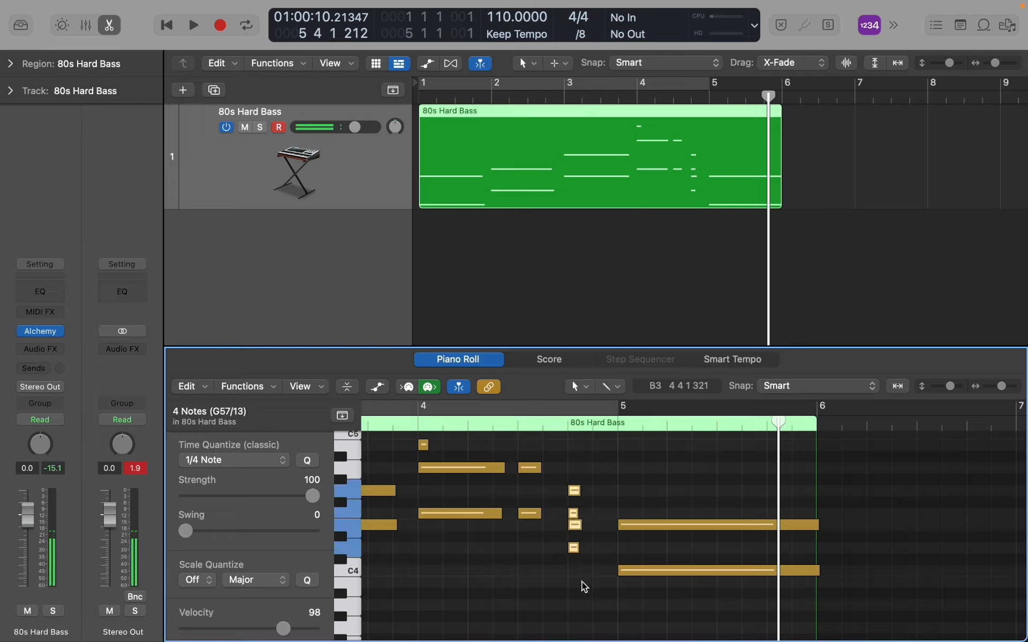
{"action": "left_click_drag", "start_coordinate": [518, 446], "coordinate": [590, 570]}
{"action": "scroll", "coordinate": [578, 570], "scroll_direction": "up", "scroll_amount": 1}
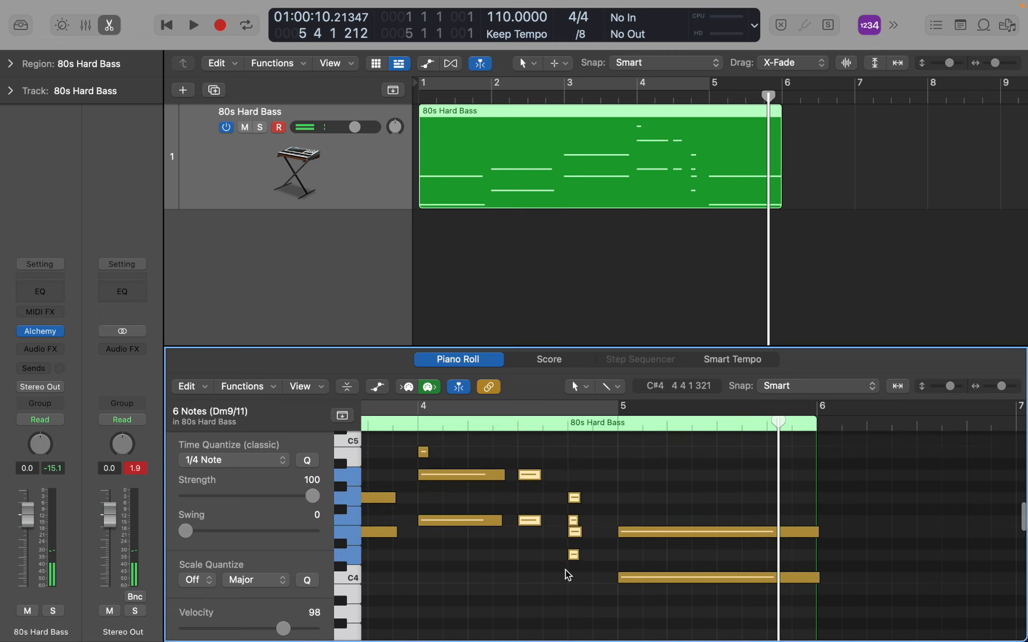
{"action": "left_click", "coordinate": [282, 462]}
{"action": "left_click", "coordinate": [278, 471]}
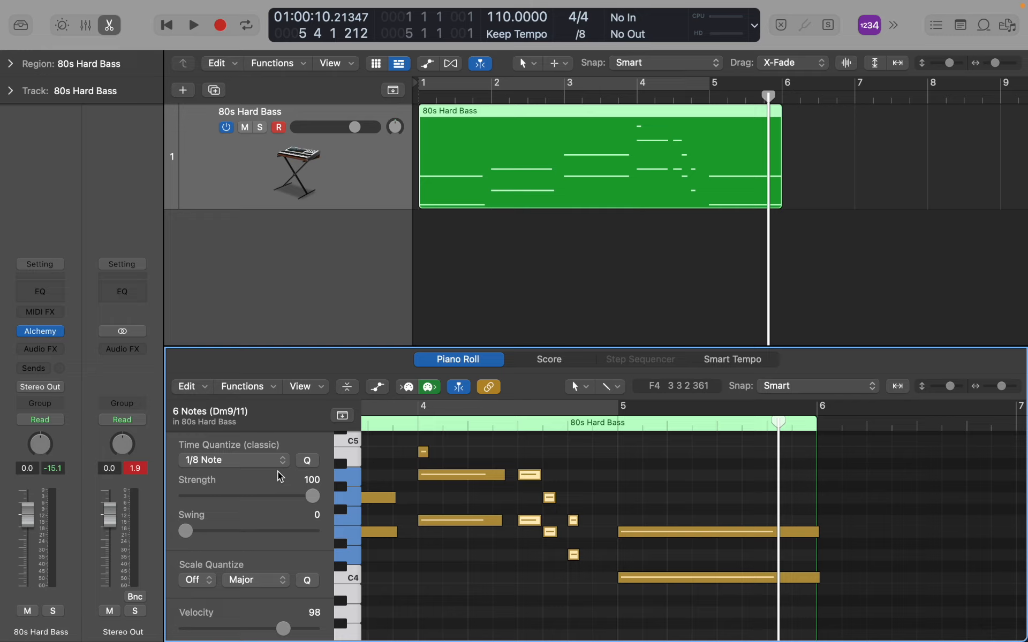
Step: Play the region from bar 4 into bar 5 to check the timing of the short notes
{"action": "left_click", "coordinate": [418, 428]}
{"action": "key", "text": "space"}
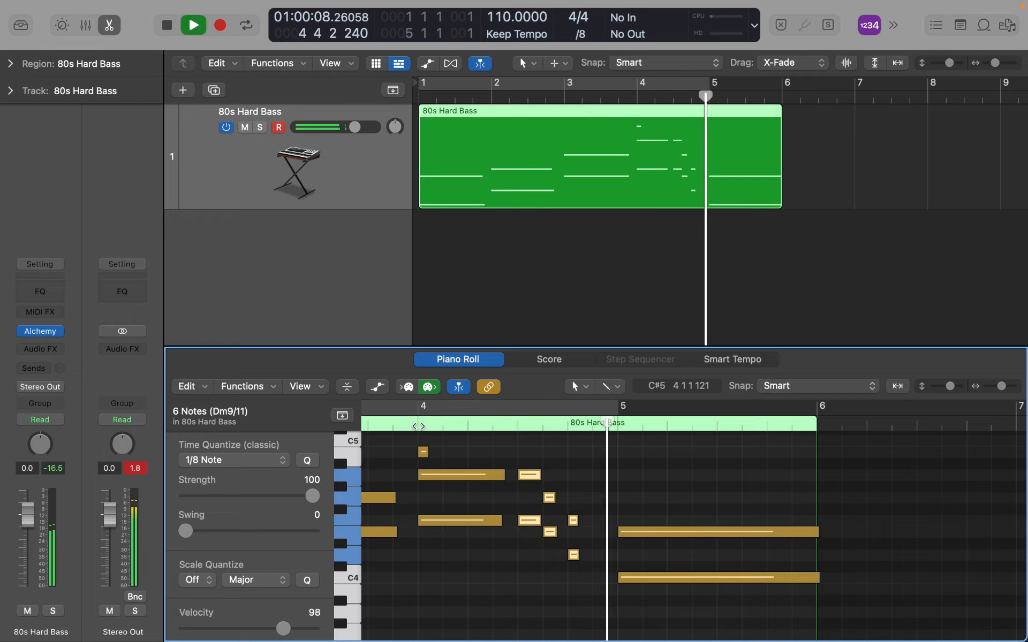
{"action": "key", "text": "space"}
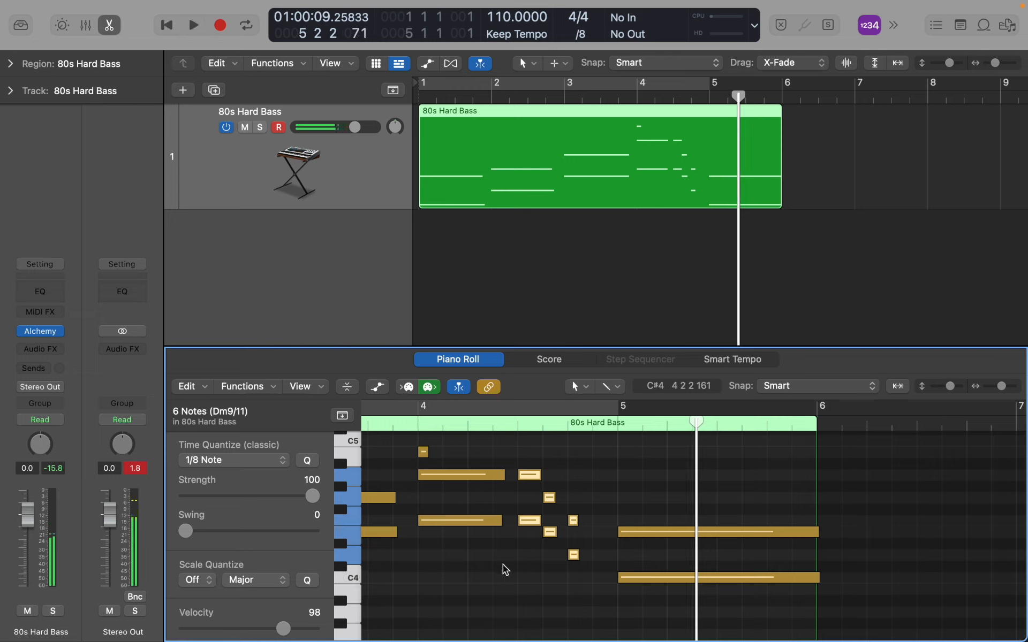
{"action": "left_click", "coordinate": [532, 586]}
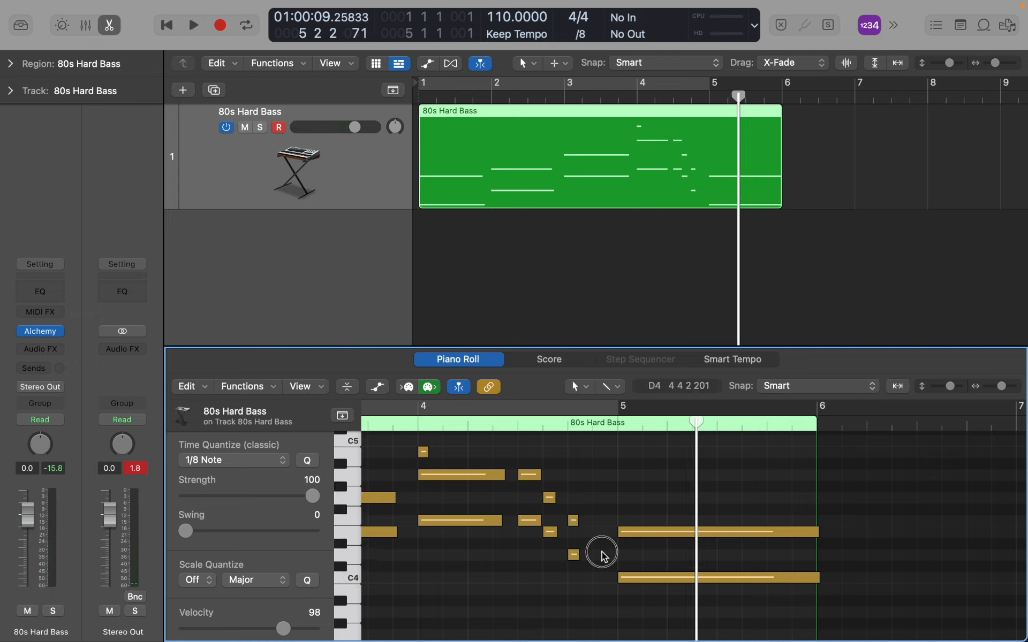
{"action": "left_click_drag", "start_coordinate": [545, 471], "coordinate": [585, 581]}
{"action": "scroll", "coordinate": [585, 581], "scroll_direction": "up", "scroll_amount": 3}
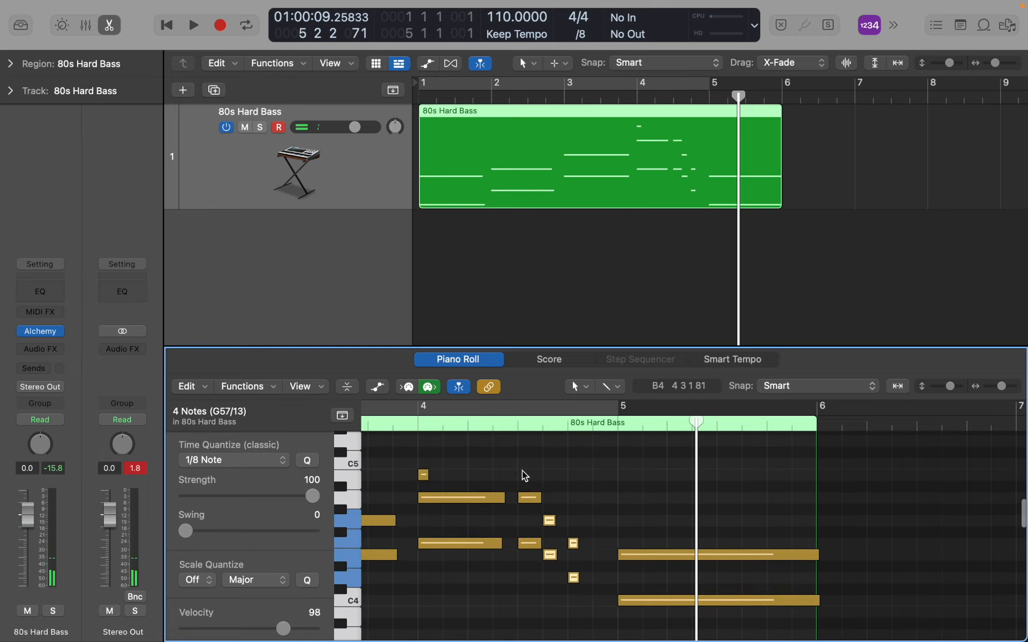
{"action": "left_click_drag", "start_coordinate": [521, 471], "coordinate": [592, 552]}
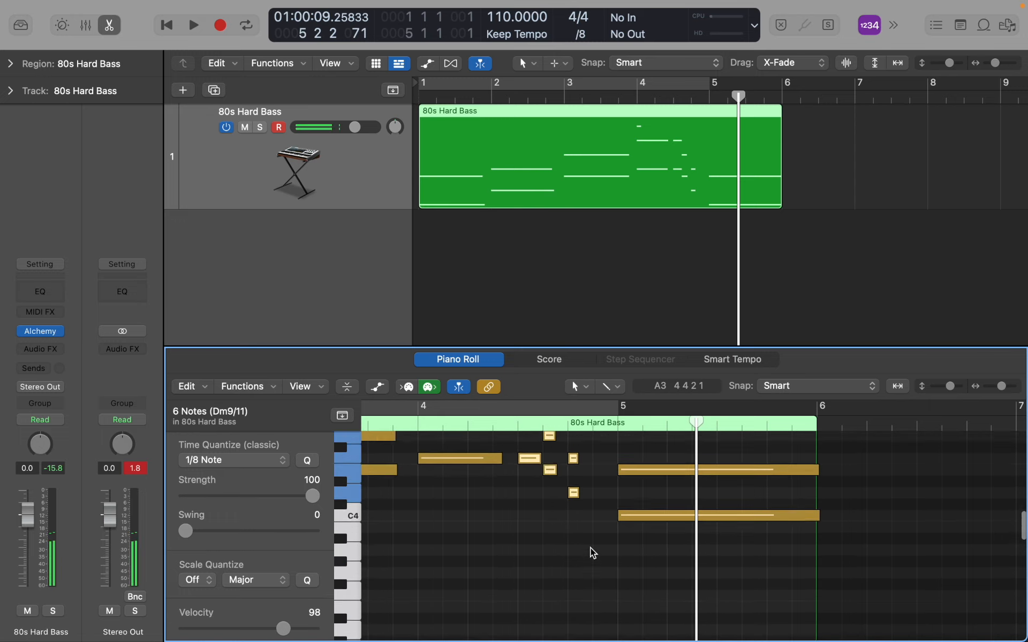
Step: Delete the stray short B4 note at the start of bar 4 and play the region from bar 4 into bar 5
{"action": "scroll", "coordinate": [509, 530], "scroll_direction": "up", "scroll_amount": 7}
{"action": "left_click", "coordinate": [420, 544]}
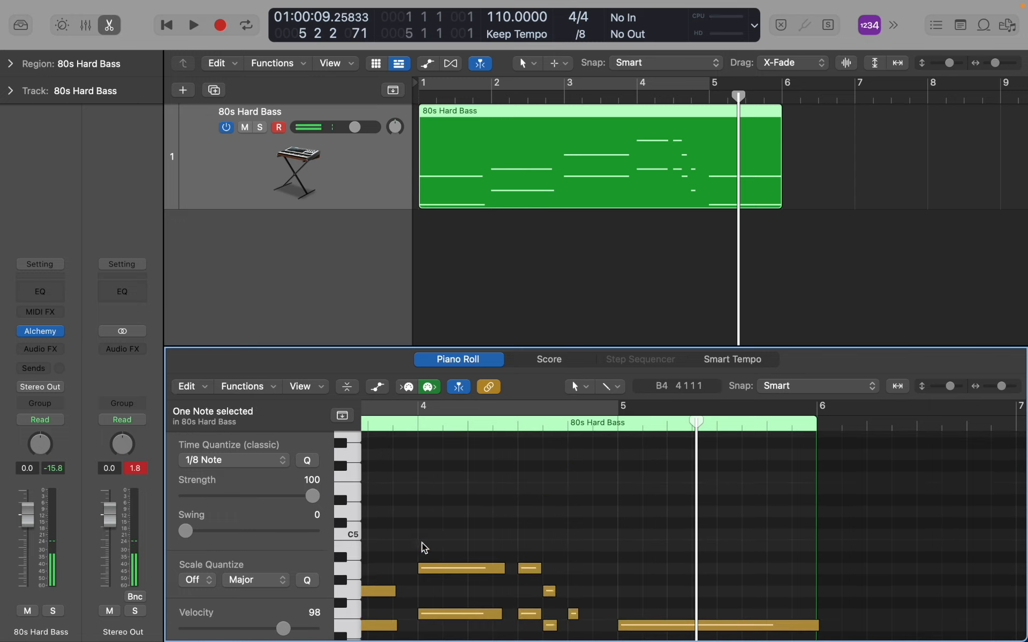
{"action": "left_click", "coordinate": [423, 423]}
{"action": "key", "text": "space"}
{"action": "scroll", "coordinate": [503, 538], "scroll_direction": "down", "scroll_amount": 3}
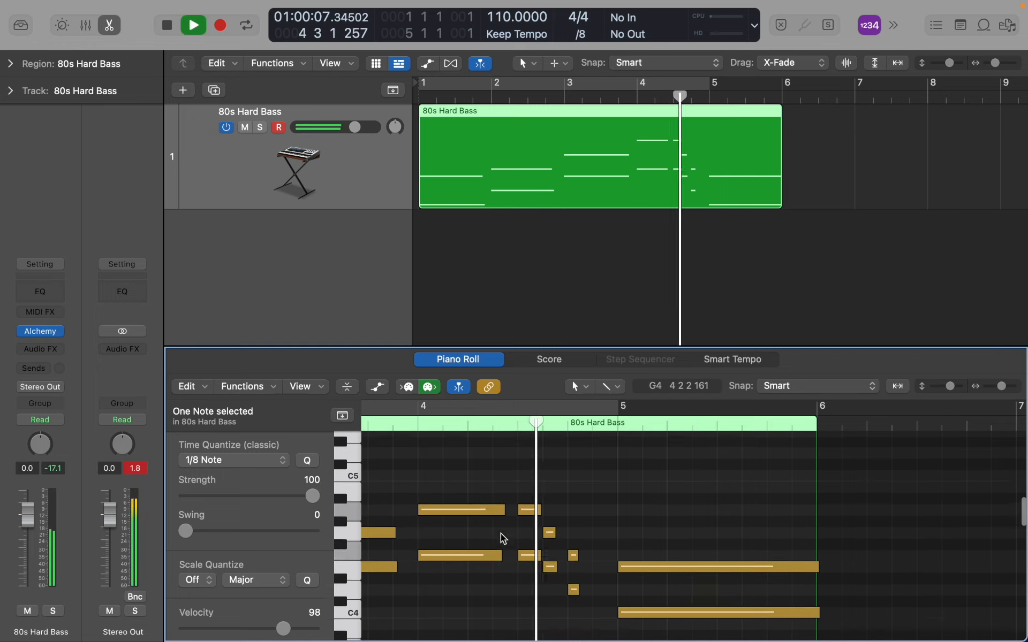
{"action": "scroll", "coordinate": [503, 538], "scroll_direction": "down", "scroll_amount": 1}
{"action": "key", "text": "space"}
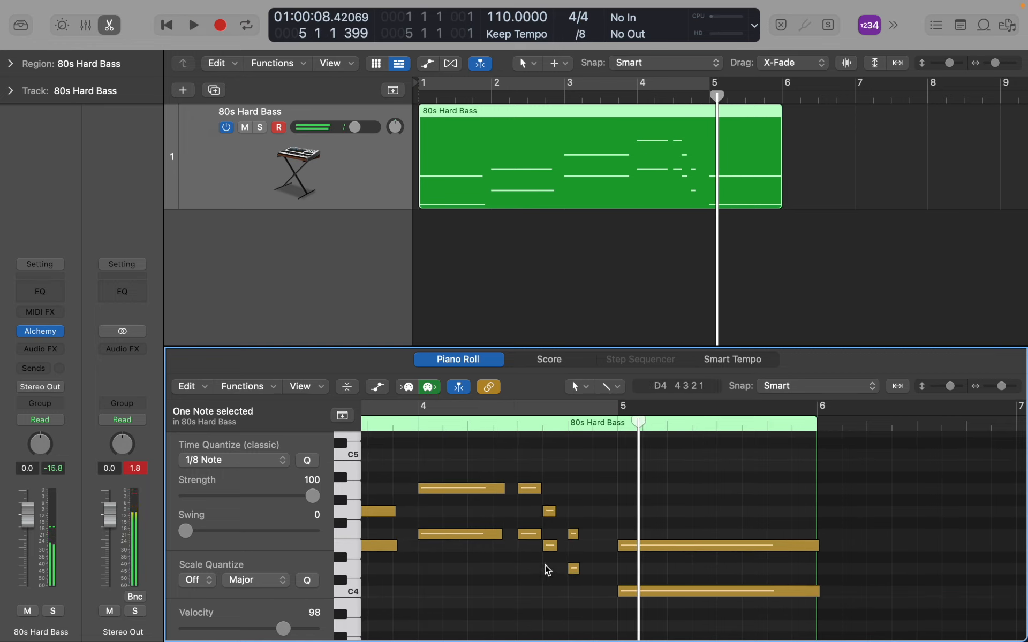
Step: Move the last four short notes of bar 4 an eighth note later and play the result from bar 4
{"action": "left_click_drag", "start_coordinate": [544, 487], "coordinate": [584, 576]}
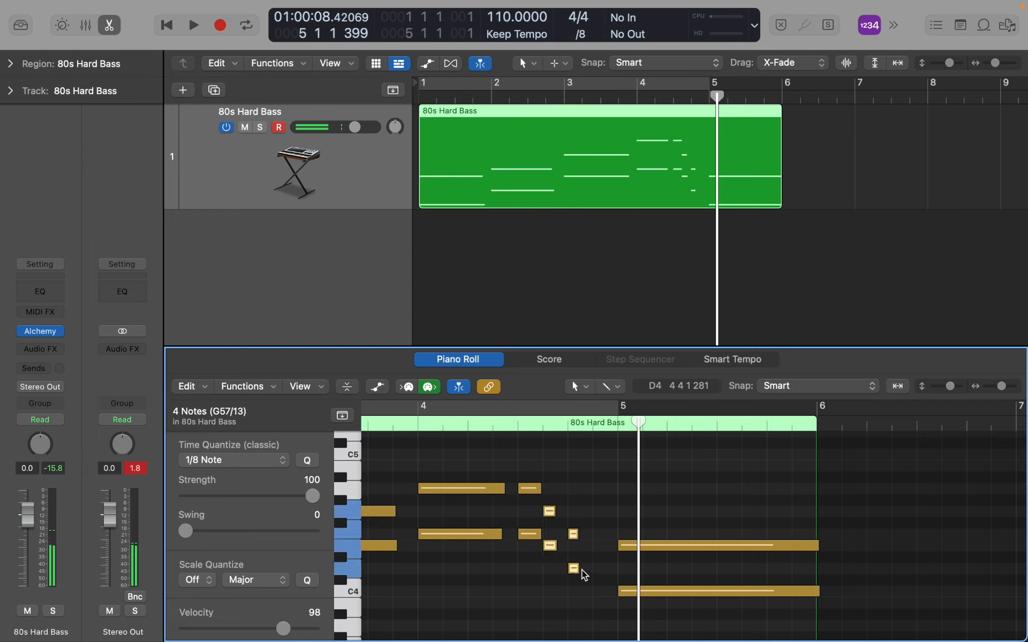
{"action": "left_click_drag", "start_coordinate": [573, 535], "coordinate": [598, 540]}
{"action": "left_click", "coordinate": [419, 425]}
{"action": "key", "text": "space"}
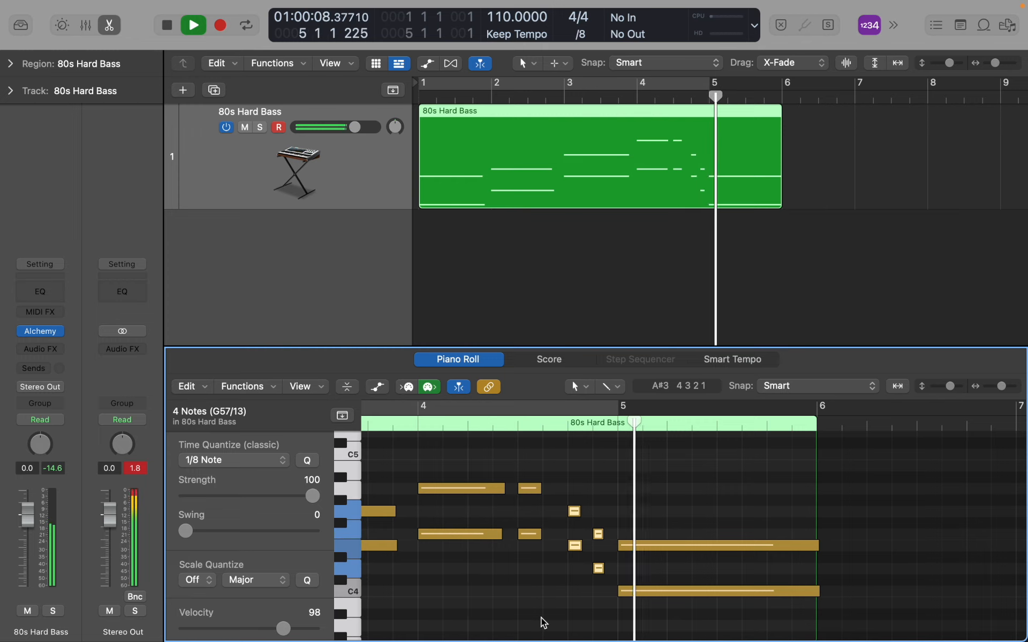
{"action": "key", "text": "space"}
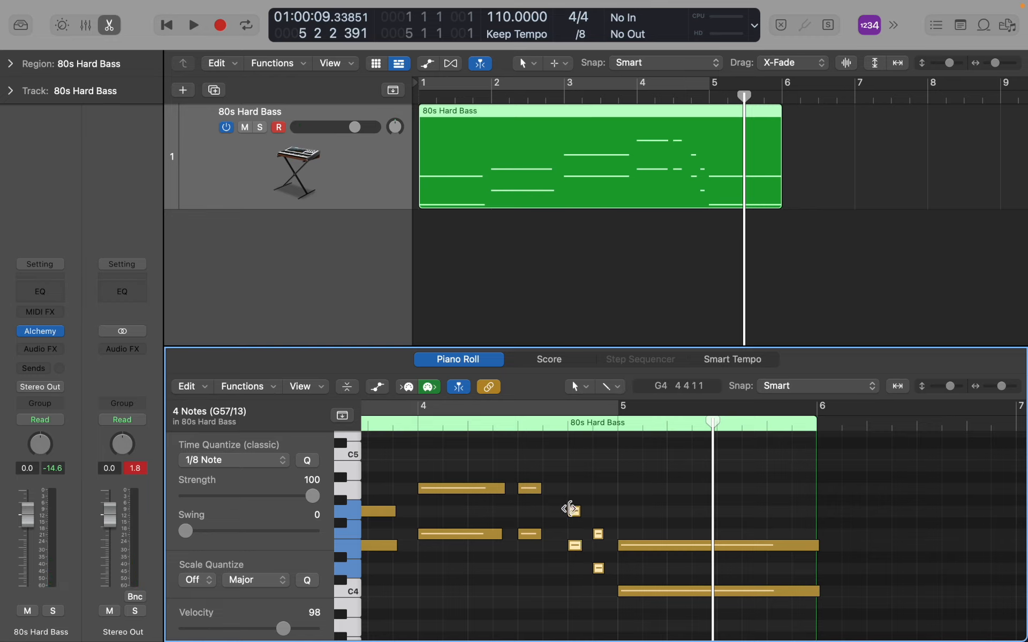
Step: Quantize the four moved notes at the end of bar 4 to 1/16 Note and set the grid division to /16
{"action": "key", "text": "super+Right"}
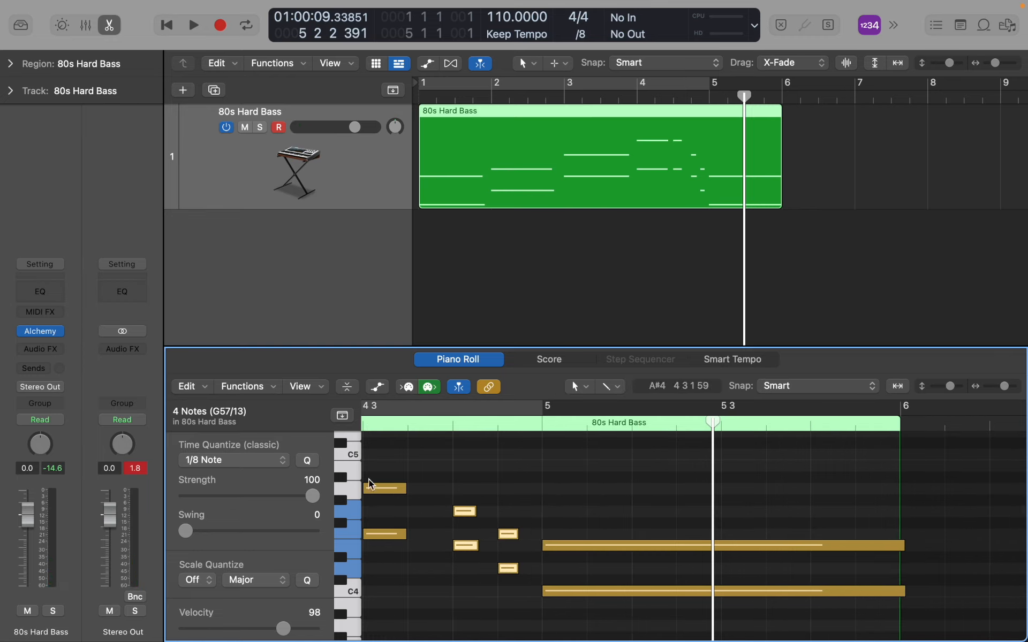
{"action": "left_click", "coordinate": [288, 466]}
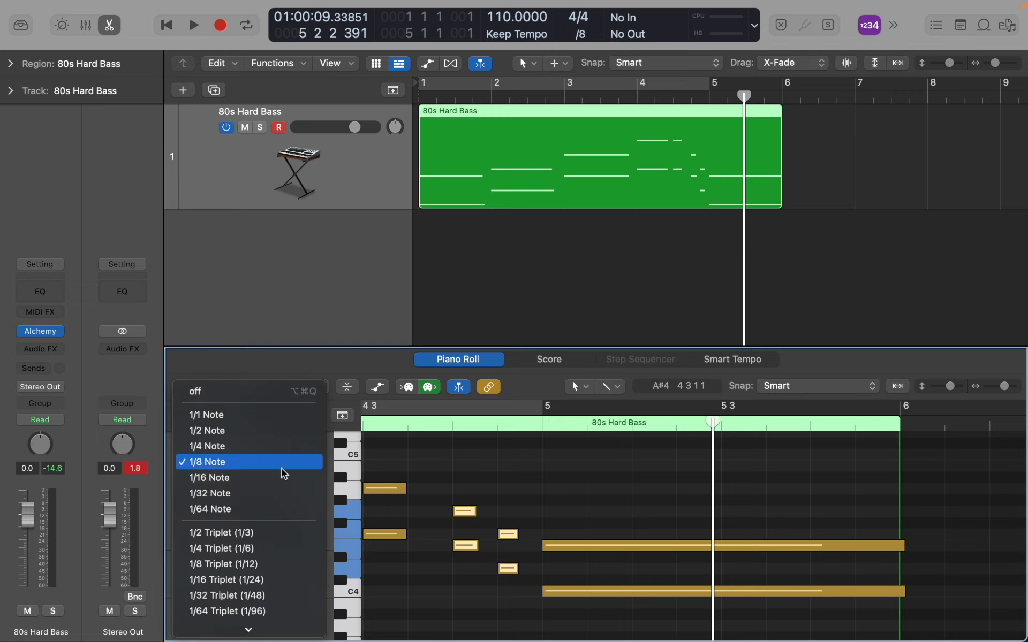
{"action": "left_click", "coordinate": [269, 493]}
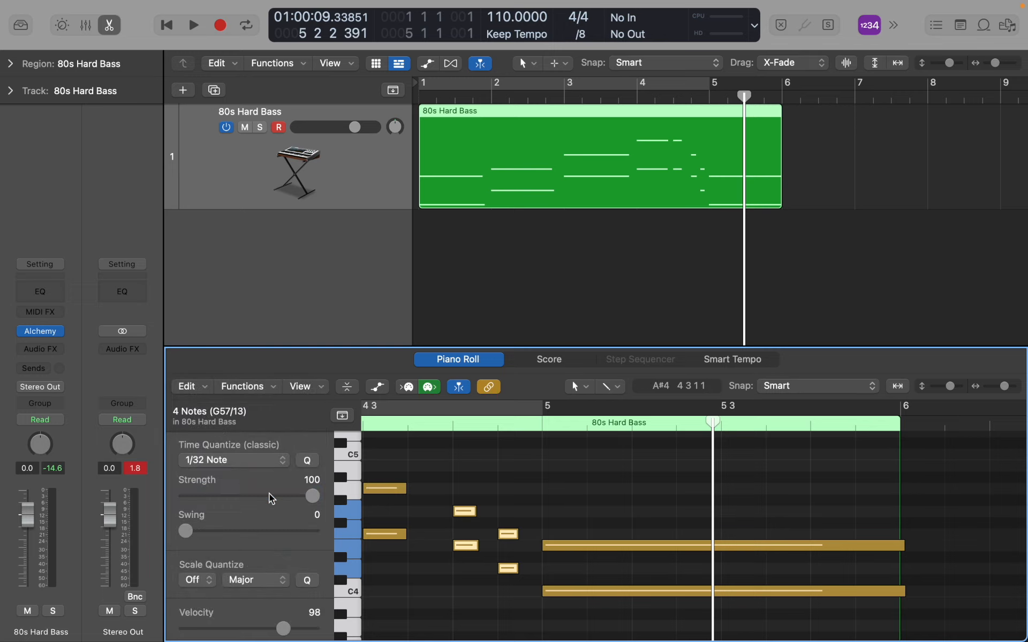
{"action": "left_click", "coordinate": [269, 466]}
{"action": "left_click", "coordinate": [282, 449]}
{"action": "left_click", "coordinate": [473, 477]}
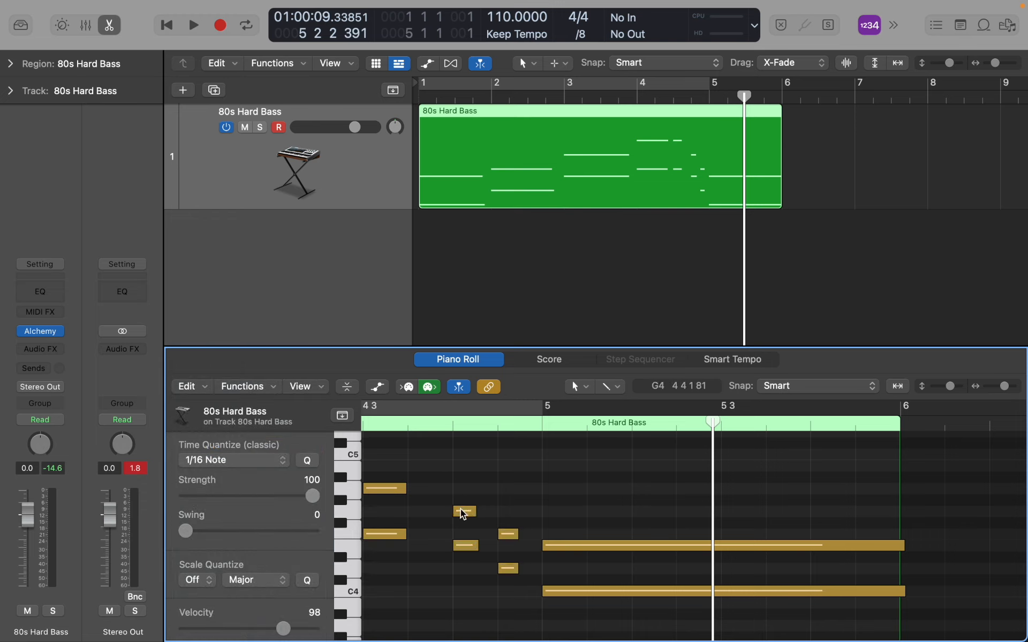
{"action": "left_click", "coordinate": [583, 35]}
{"action": "left_click", "coordinate": [589, 69]}
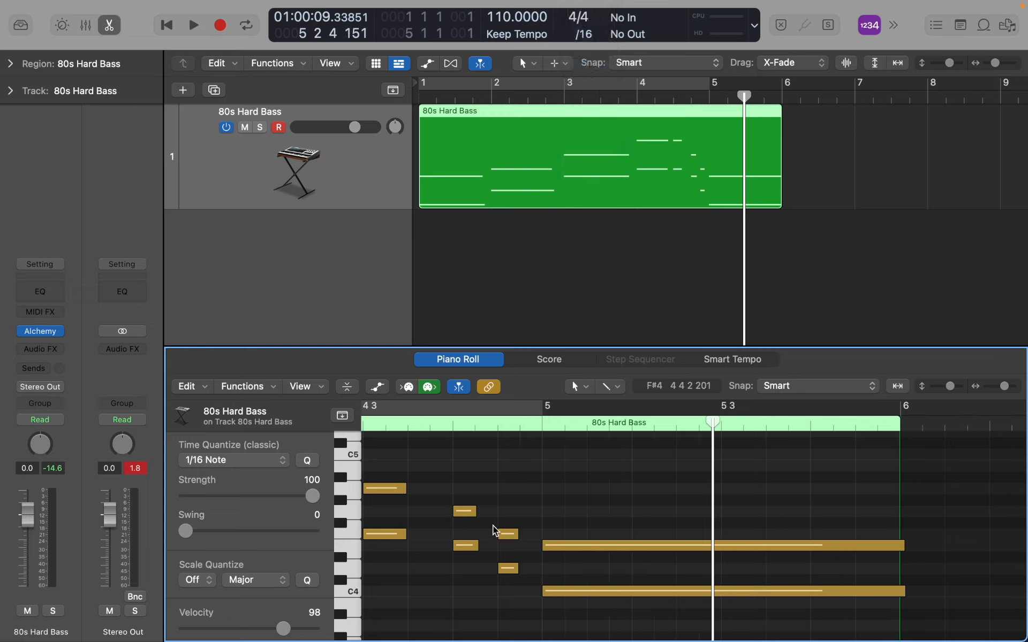
Step: Move the last four short notes of bar 4 together one sixteenth note earlier
{"action": "scroll", "coordinate": [484, 537], "scroll_direction": "up", "scroll_amount": 3}
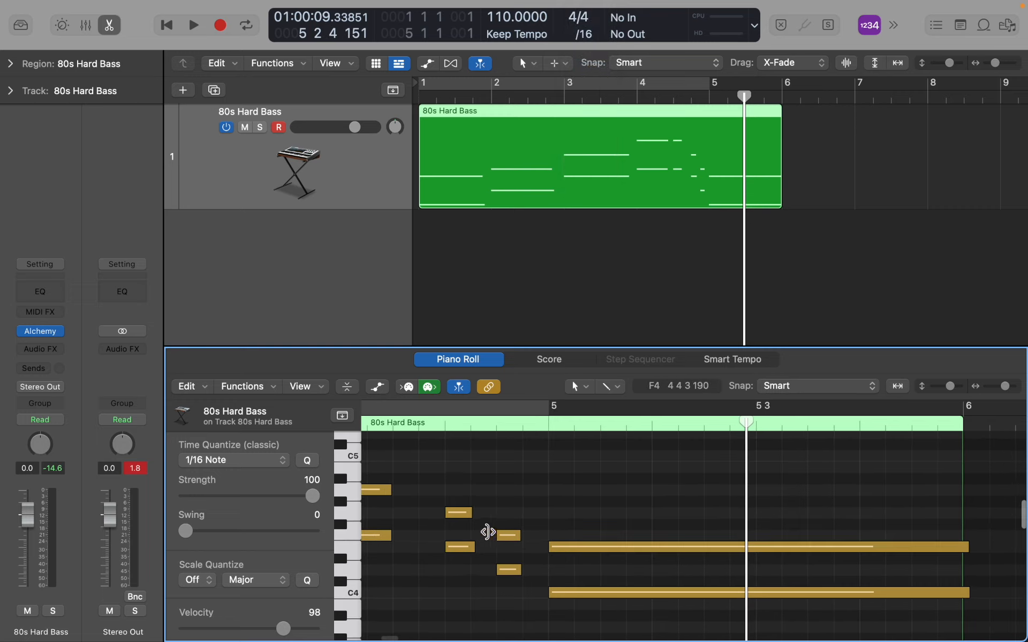
{"action": "left_click_drag", "start_coordinate": [443, 493], "coordinate": [523, 569]}
{"action": "scroll", "coordinate": [520, 567], "scroll_direction": "down", "scroll_amount": 2}
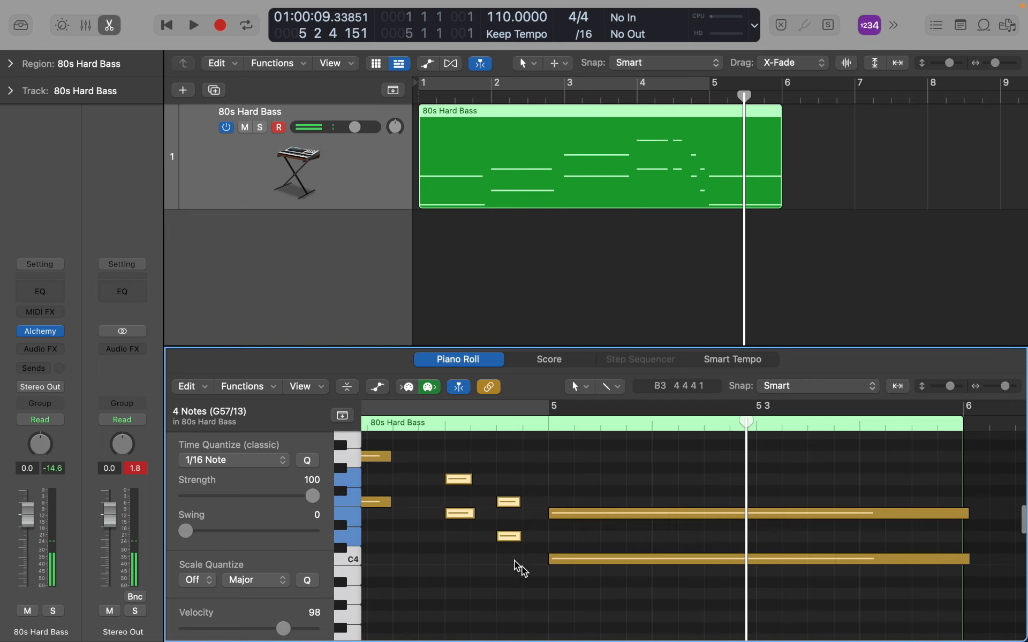
{"action": "left_click_drag", "start_coordinate": [466, 486], "coordinate": [438, 488]}
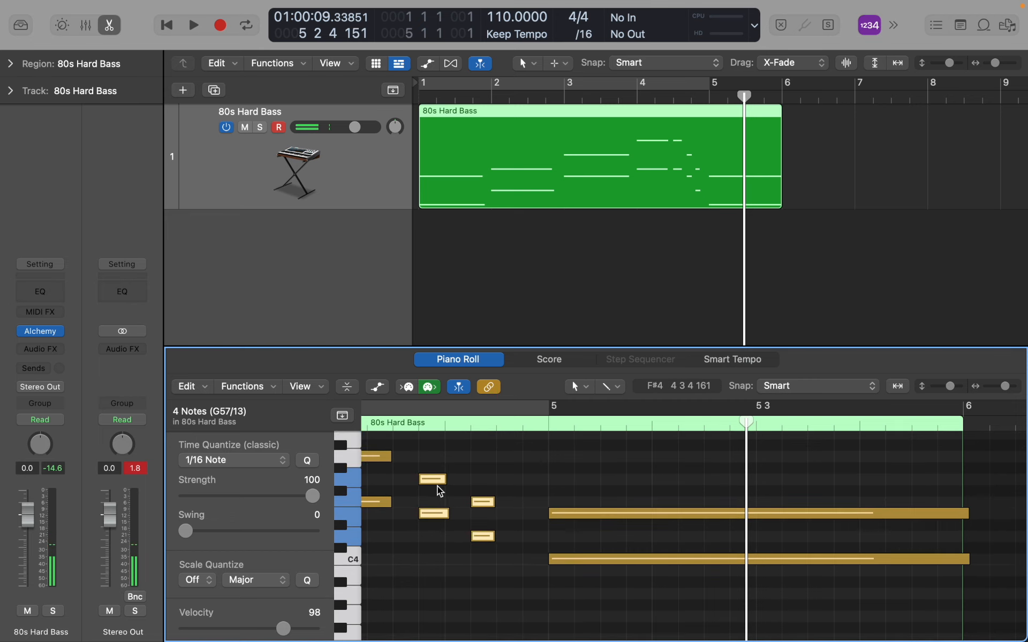
Step: Play the region from just before bar 4 into bar 5 to check the shifted notes
{"action": "scroll", "coordinate": [438, 490], "scroll_direction": "down", "scroll_amount": 2}
{"action": "scroll", "coordinate": [438, 489], "scroll_direction": "left", "scroll_amount": 3}
{"action": "scroll", "coordinate": [438, 490], "scroll_direction": "down", "scroll_amount": 2}
{"action": "left_click", "coordinate": [674, 426]}
{"action": "key", "text": "space"}
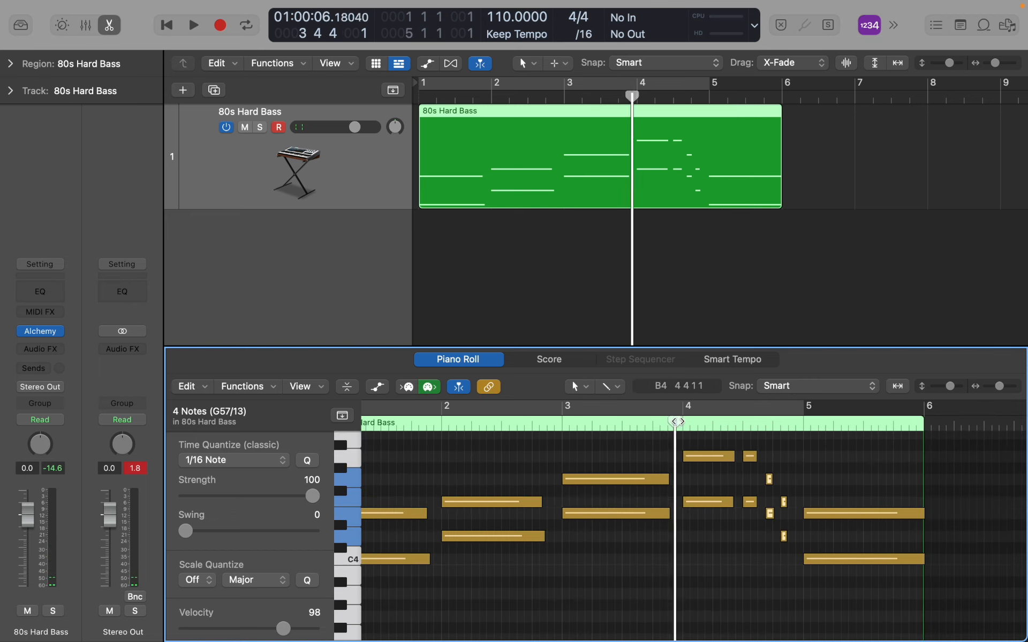
{"action": "scroll", "coordinate": [701, 579], "scroll_direction": "right", "scroll_amount": 5}
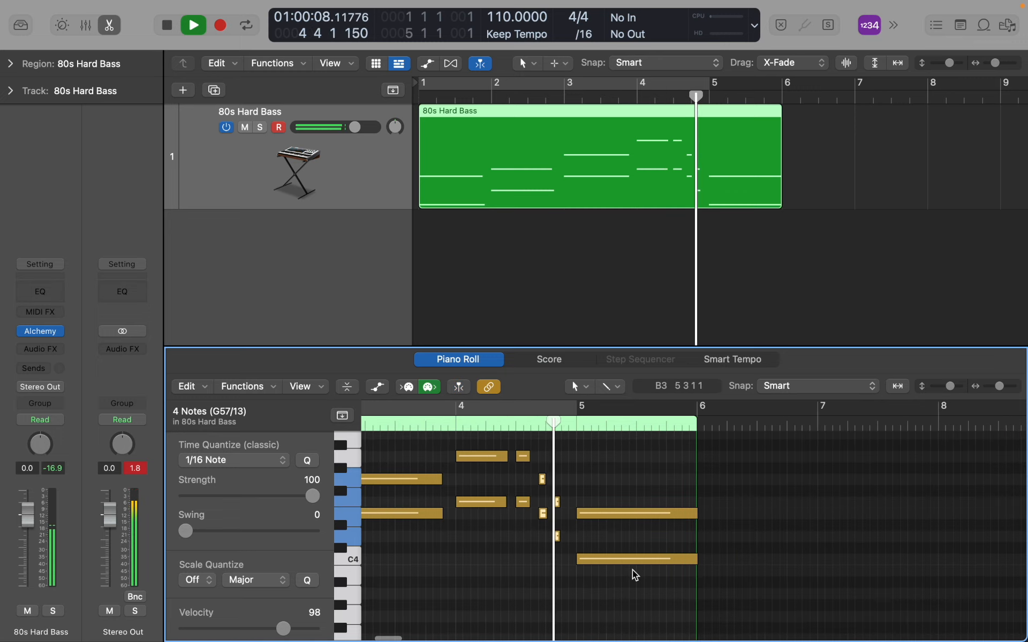
{"action": "key", "text": "space"}
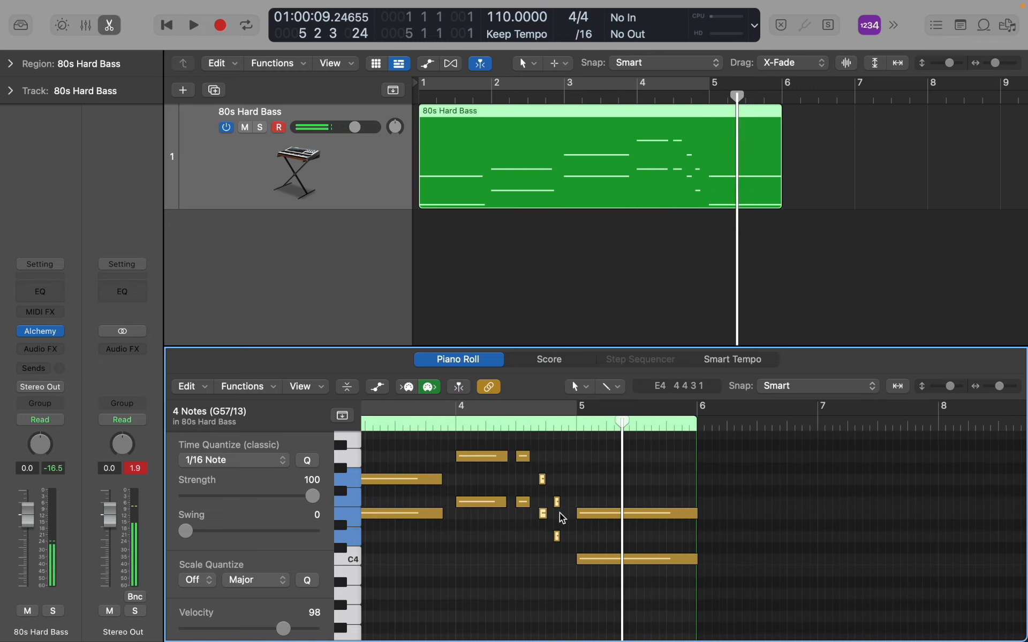
Step: Lengthen the last two notes of bar 4 together by about a sixteenth note
{"action": "scroll", "coordinate": [559, 513], "scroll_direction": "up", "scroll_amount": 3}
{"action": "scroll", "coordinate": [559, 513], "scroll_direction": "up", "scroll_amount": 1}
{"action": "left_click_drag", "start_coordinate": [463, 503], "coordinate": [477, 597]}
{"action": "left_click", "coordinate": [470, 532]}
{"action": "left_click_drag", "start_coordinate": [459, 539], "coordinate": [478, 542]}
{"action": "scroll", "coordinate": [479, 544], "scroll_direction": "down", "scroll_amount": 2}
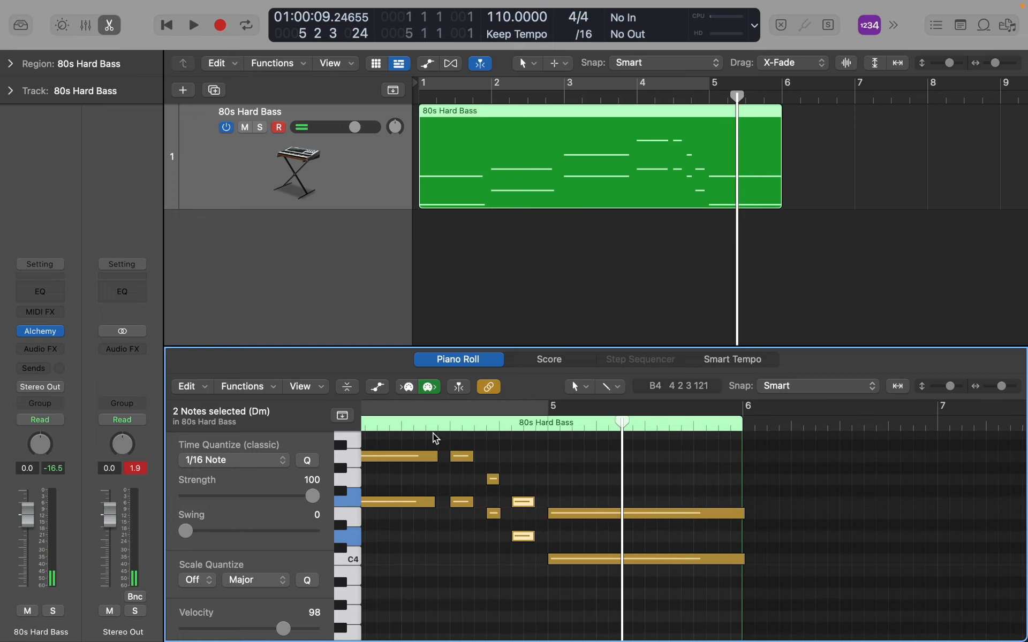
Step: Play from the middle of bar 4 into bar 5 to check the lengthened notes
{"action": "left_click", "coordinate": [450, 423]}
{"action": "key", "text": "space"}
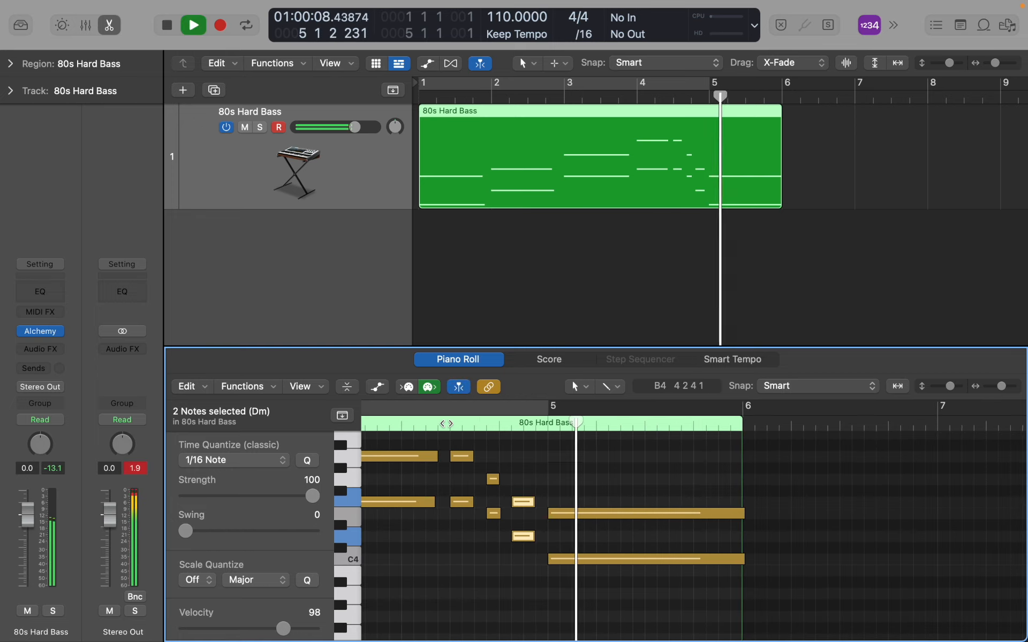
{"action": "key", "text": "space"}
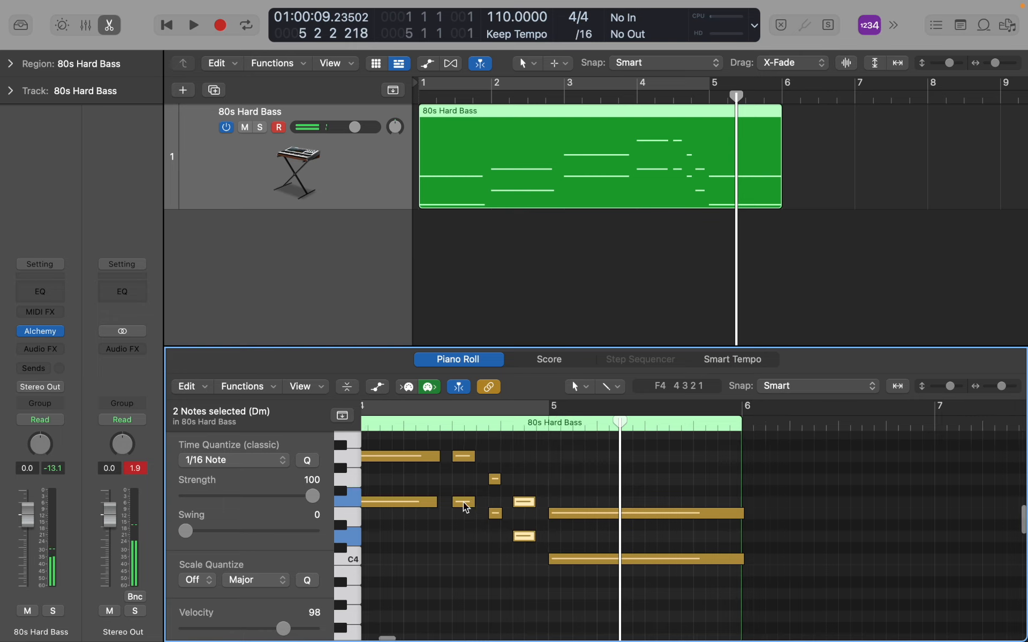
Step: Play the whole bass part from bar 1 and stop in bar 5
{"action": "scroll", "coordinate": [463, 503], "scroll_direction": "down", "scroll_amount": 2}
{"action": "key", "text": "Return"}
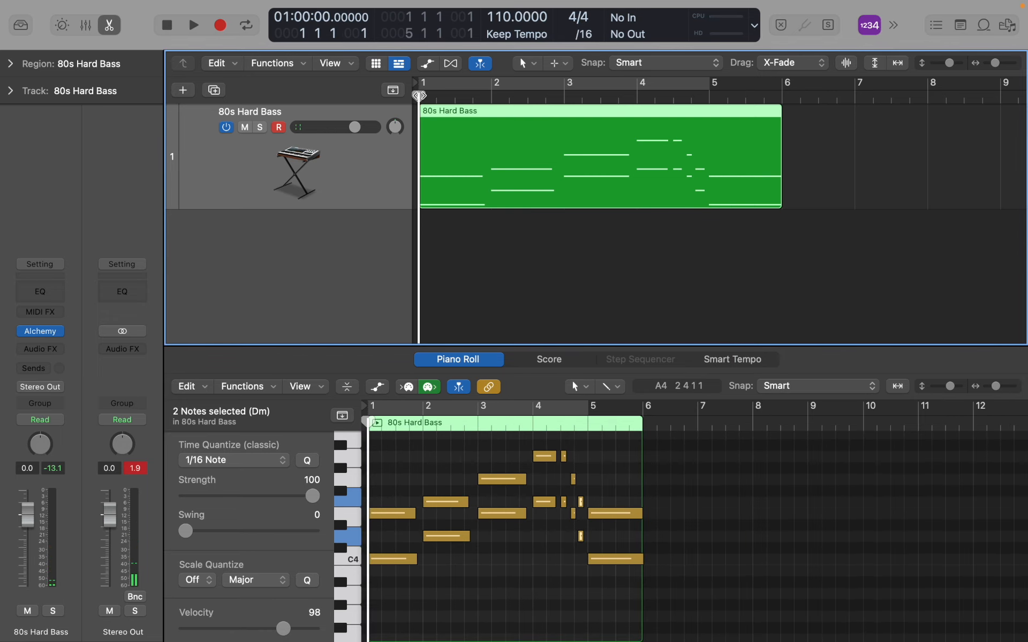
{"action": "key", "text": "space"}
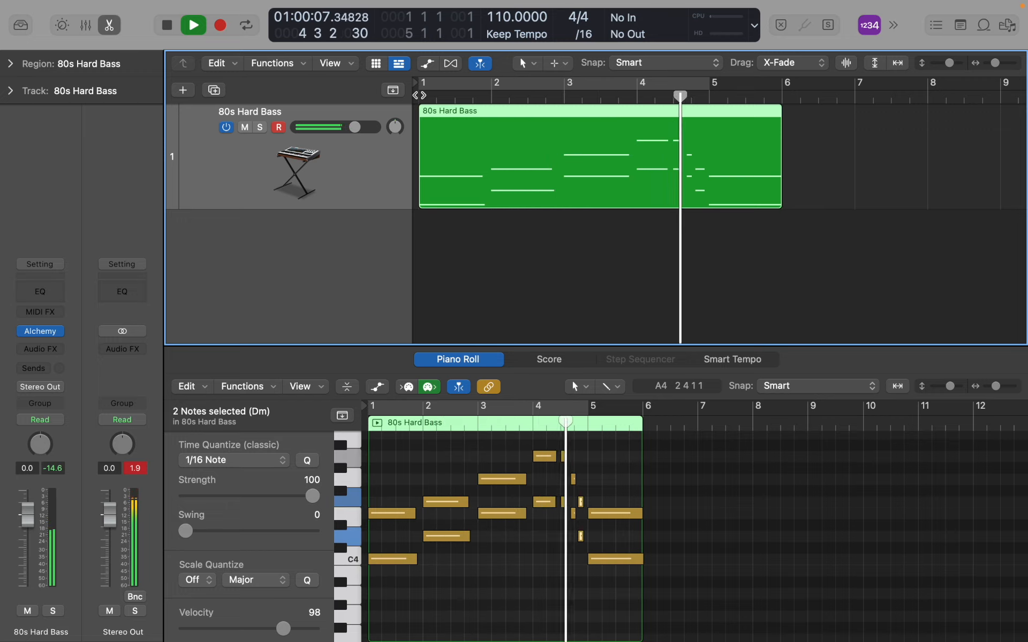
{"action": "key", "text": "space"}
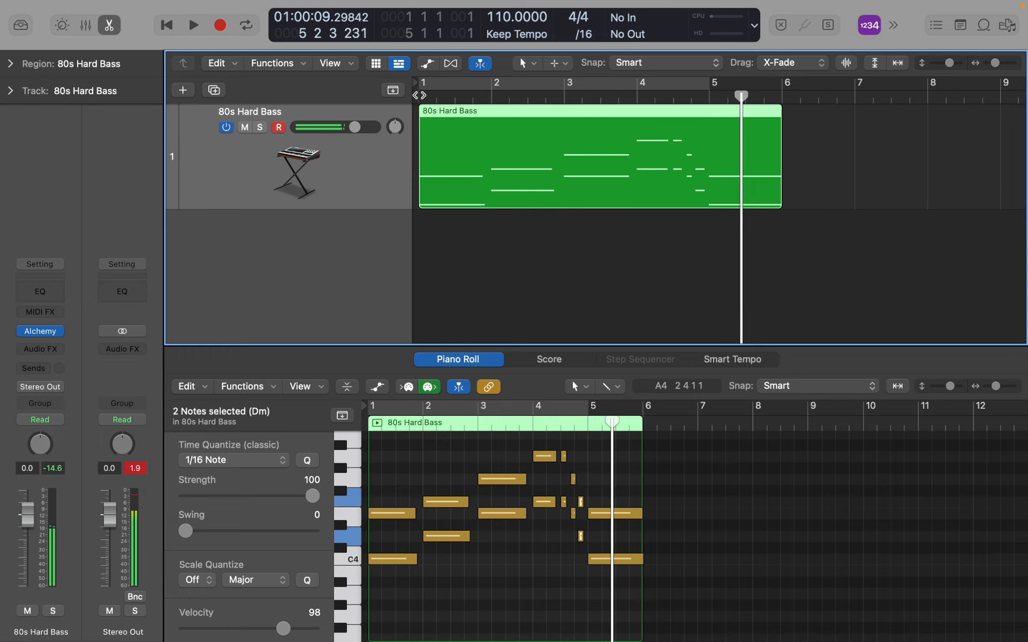
Step: Listen to bar 4 twice from its start, stopping just after bar 5 begins
{"action": "scroll", "coordinate": [533, 592], "scroll_direction": "up", "scroll_amount": 4}
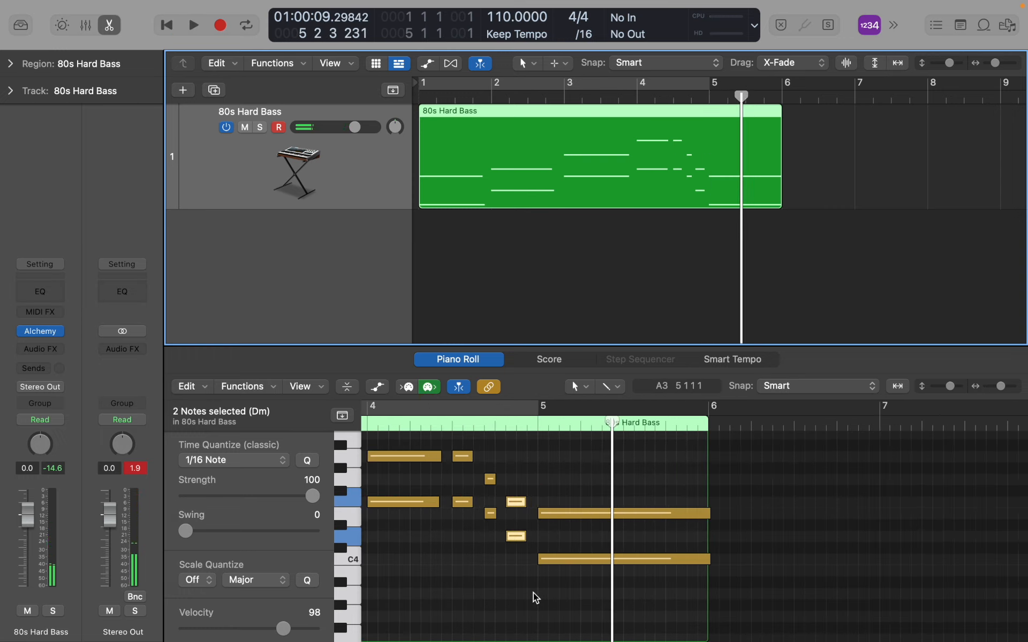
{"action": "scroll", "coordinate": [469, 482], "scroll_direction": "up", "scroll_amount": 3}
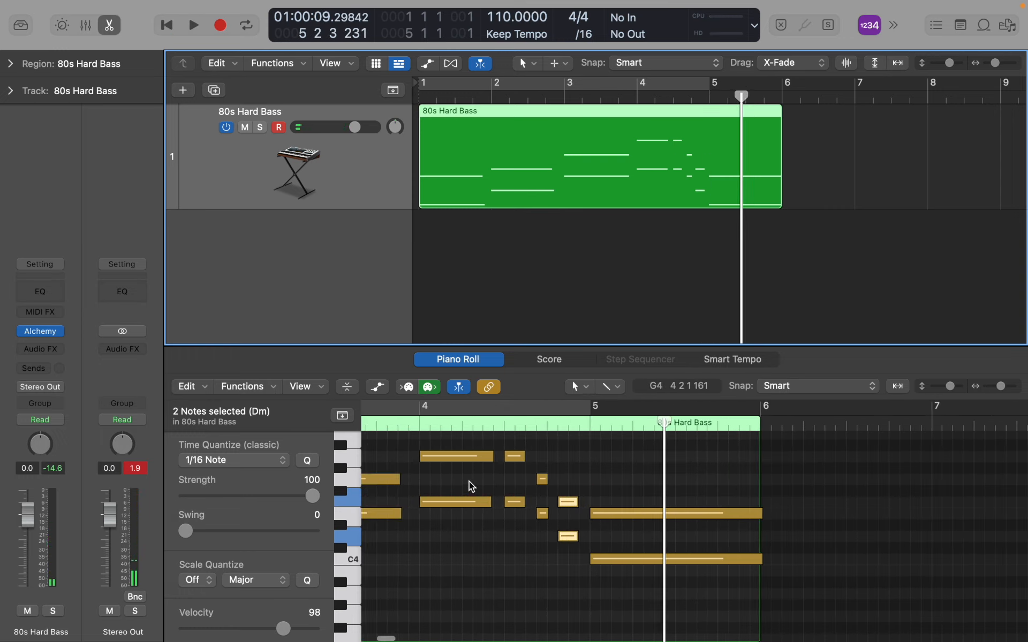
{"action": "double_click", "coordinate": [416, 423]}
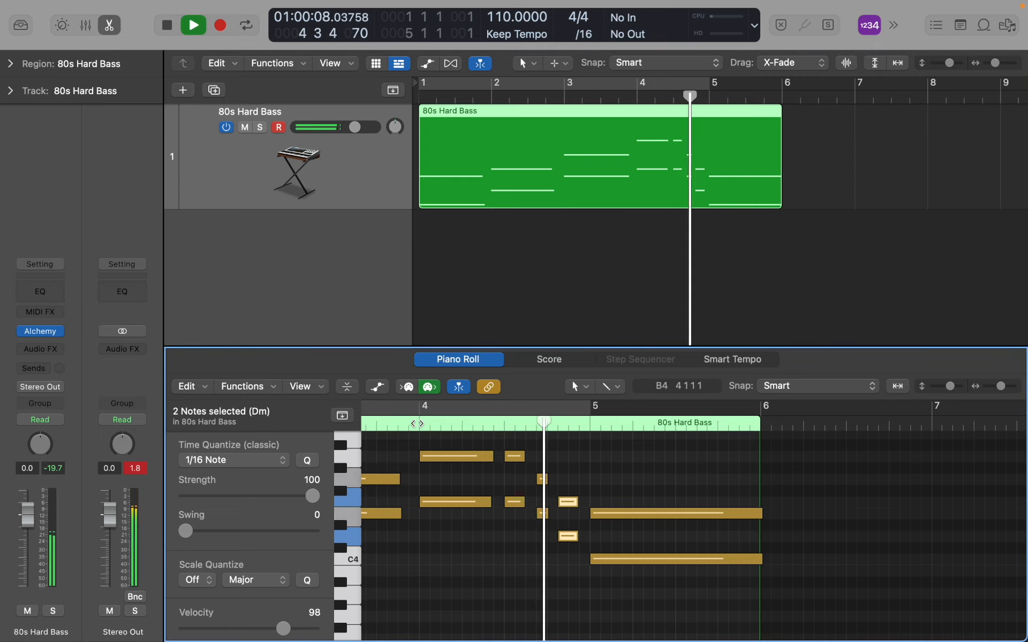
{"action": "key", "text": "space"}
{"action": "double_click", "coordinate": [418, 426]}
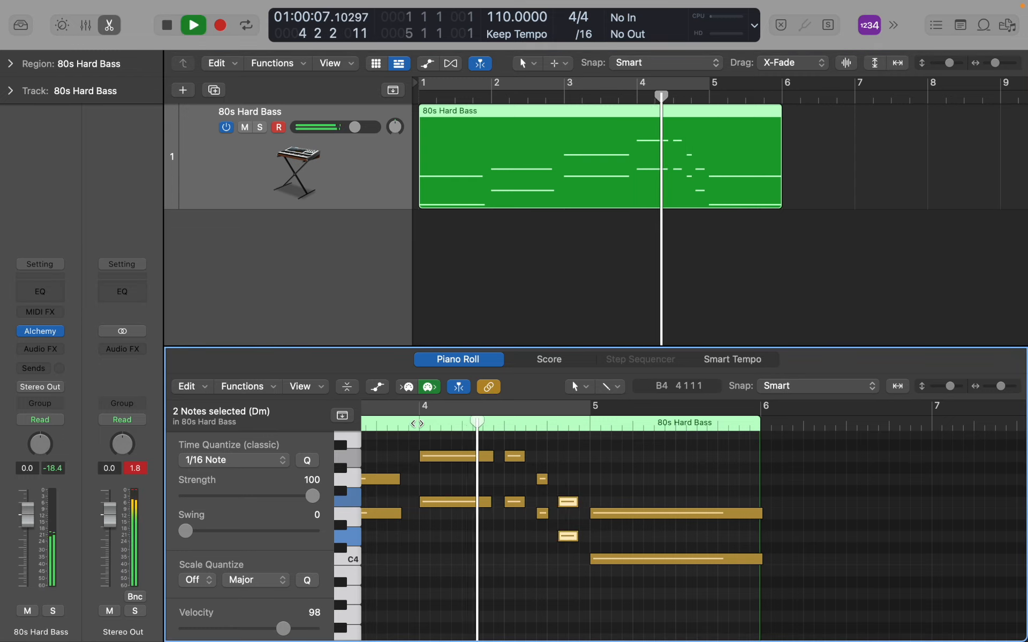
{"action": "key", "text": "space"}
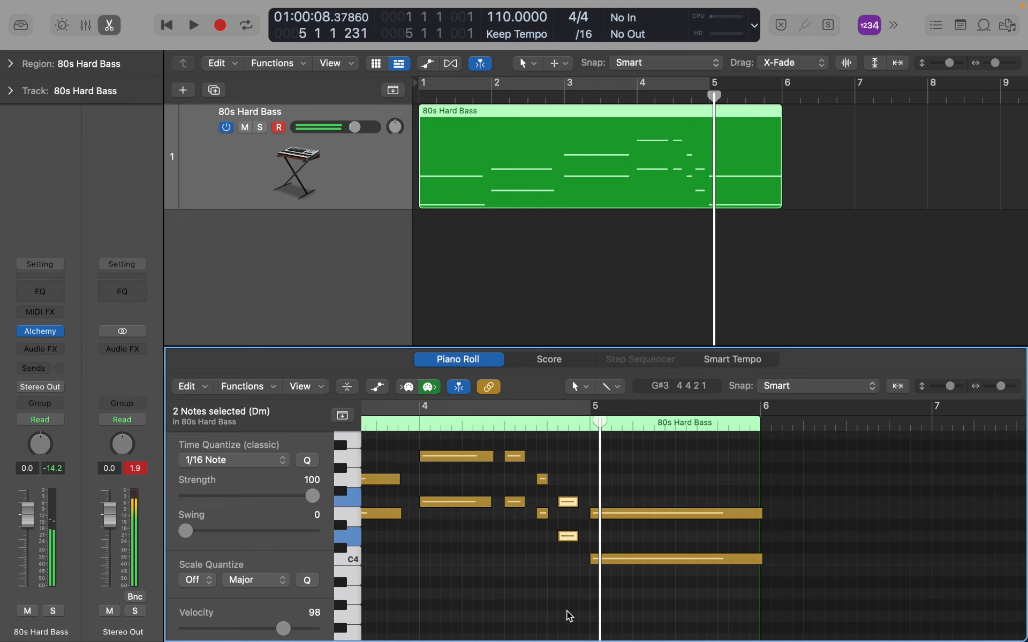
Step: Move the last two notes of bar 4 a sixteenth note later and play the transition into bar 5
{"action": "key", "text": "super+Right"}
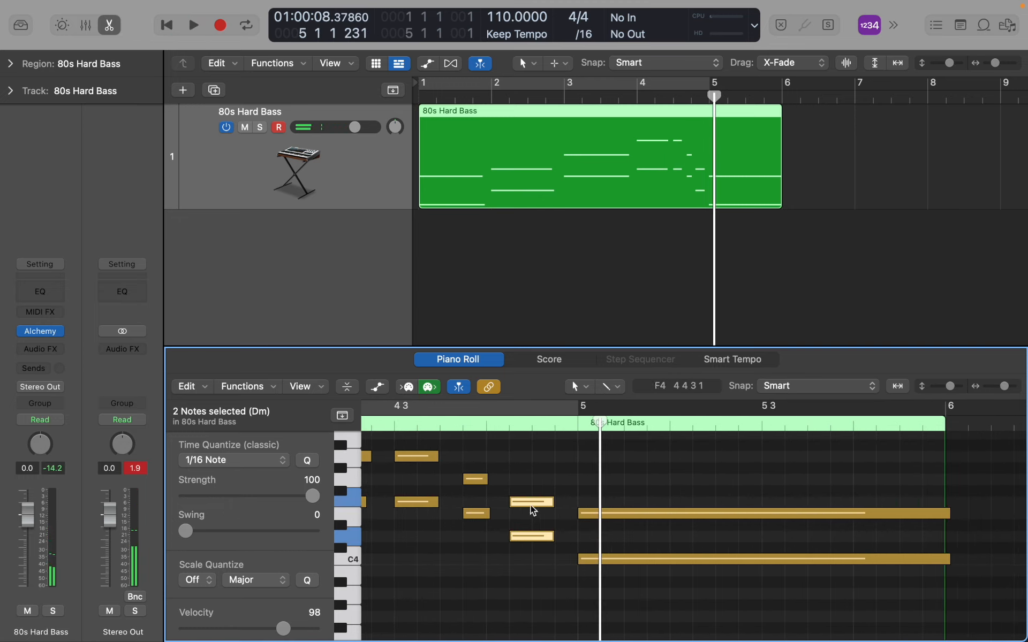
{"action": "left_click_drag", "start_coordinate": [528, 506], "coordinate": [553, 508]}
{"action": "left_click", "coordinate": [383, 423]}
{"action": "key", "text": "space"}
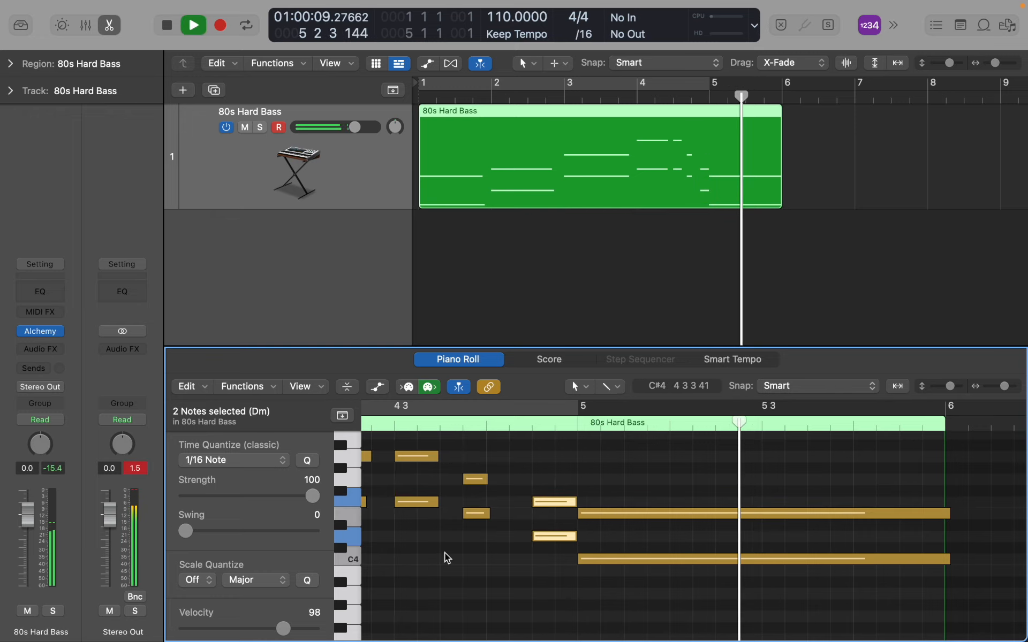
{"action": "key", "text": "space"}
Step: Shorten the last two notes of bar 4 by a sixteenth note and play the transition into bar 5 again
{"action": "left_click_drag", "start_coordinate": [575, 502], "coordinate": [553, 504]}
{"action": "left_click", "coordinate": [384, 423]}
{"action": "key", "text": "space"}
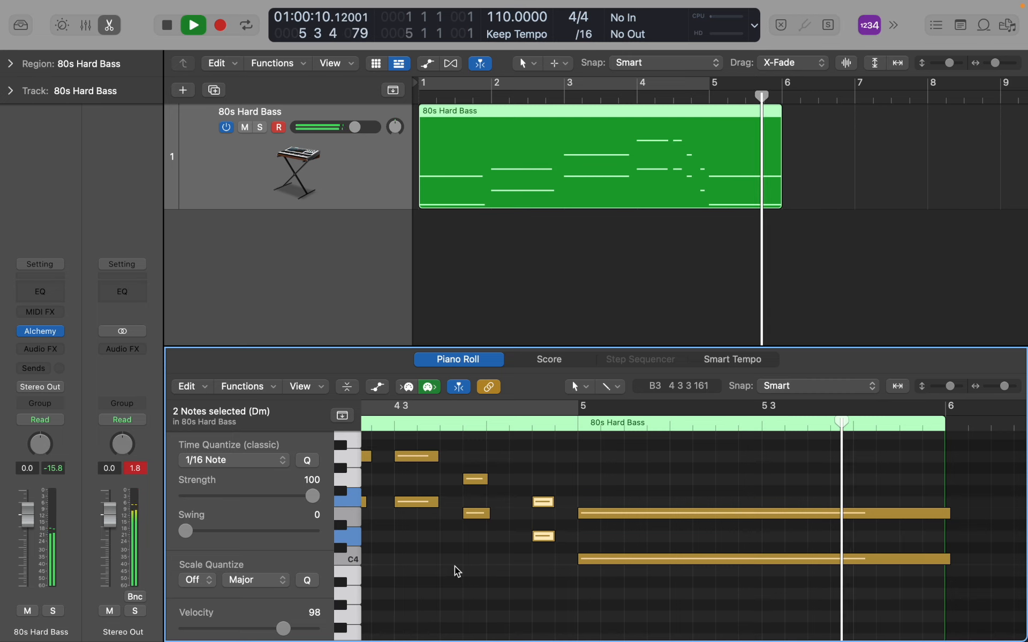
{"action": "key", "text": "space"}
Step: Deselect the notes, fit more bars into the Tracks area, and play the start of the bass part from bar 1
{"action": "left_click", "coordinate": [529, 291]}
{"action": "key", "text": "super+Left"}
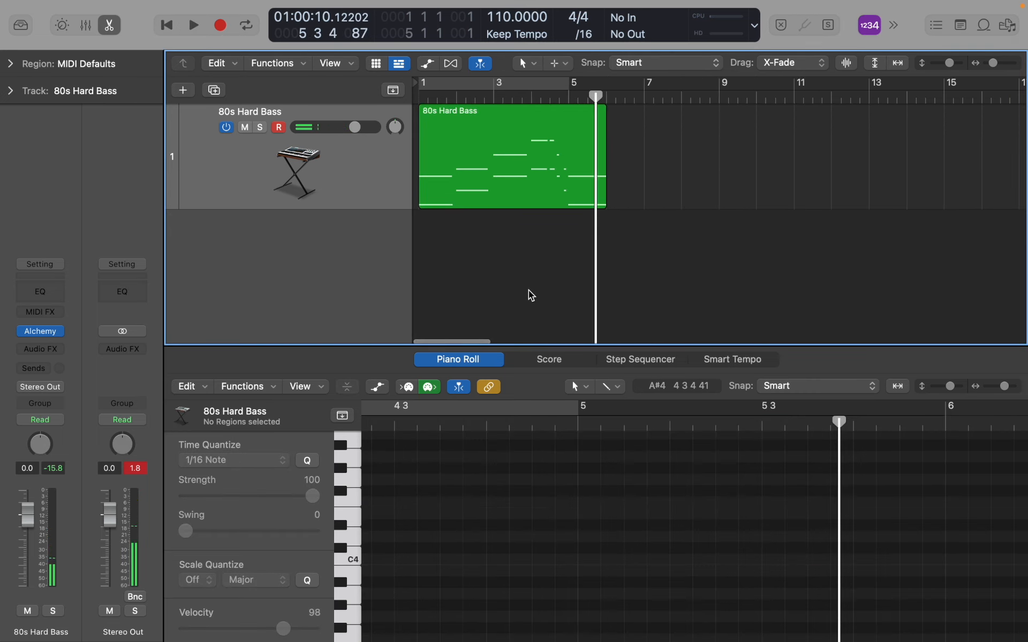
{"action": "key", "text": "Return"}
{"action": "key", "text": "space"}
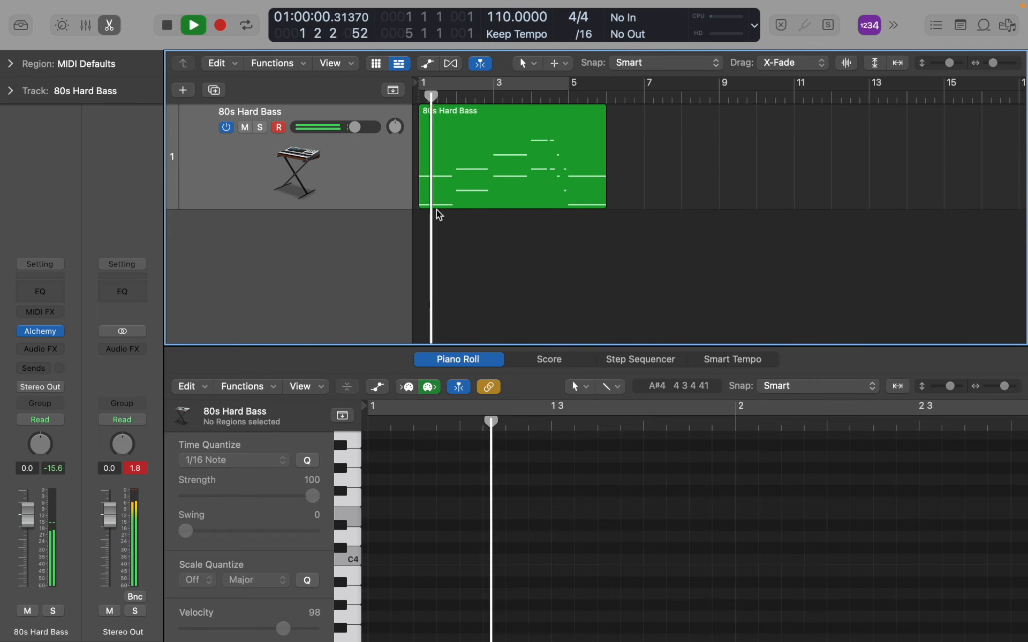
{"action": "key", "text": "space"}
Step: Duplicate the 80s Hard Bass track without its region and open the new track's Alchemy instrument
{"action": "left_click", "coordinate": [345, 168]}
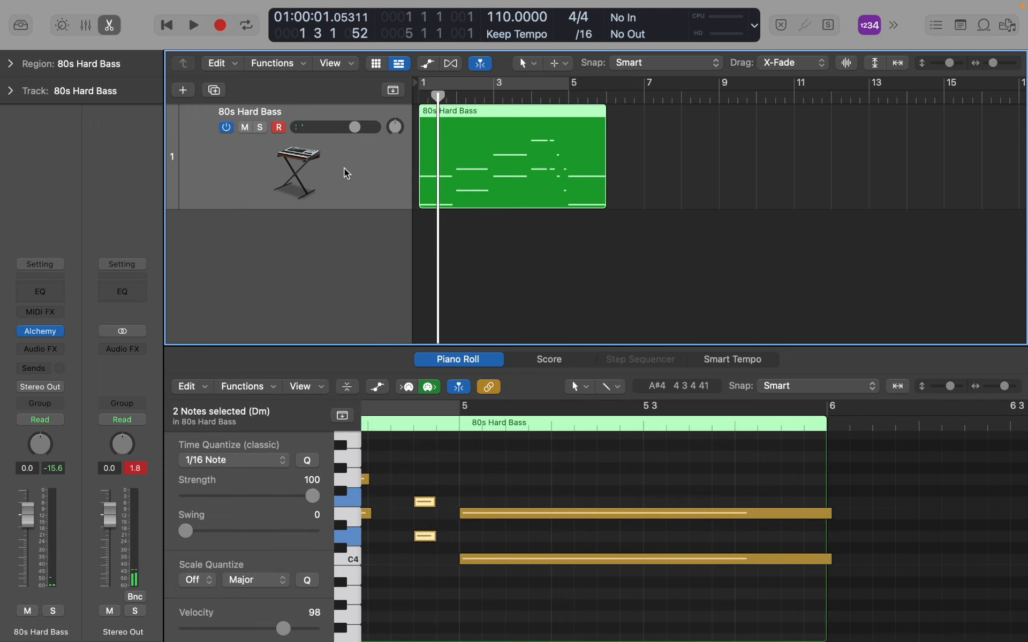
{"action": "key", "text": "super+d"}
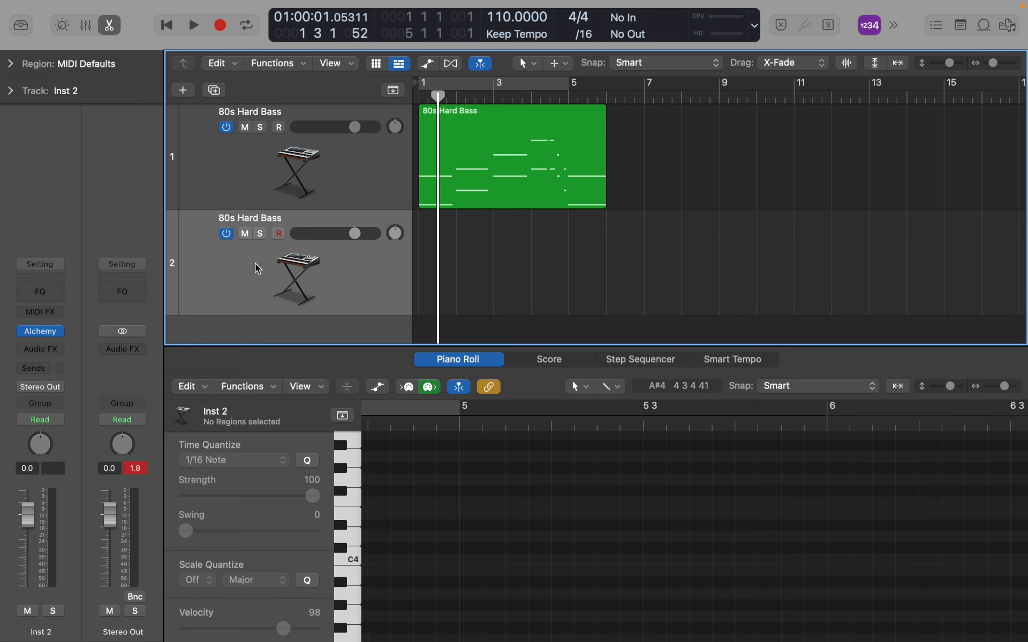
{"action": "left_click", "coordinate": [40, 333]}
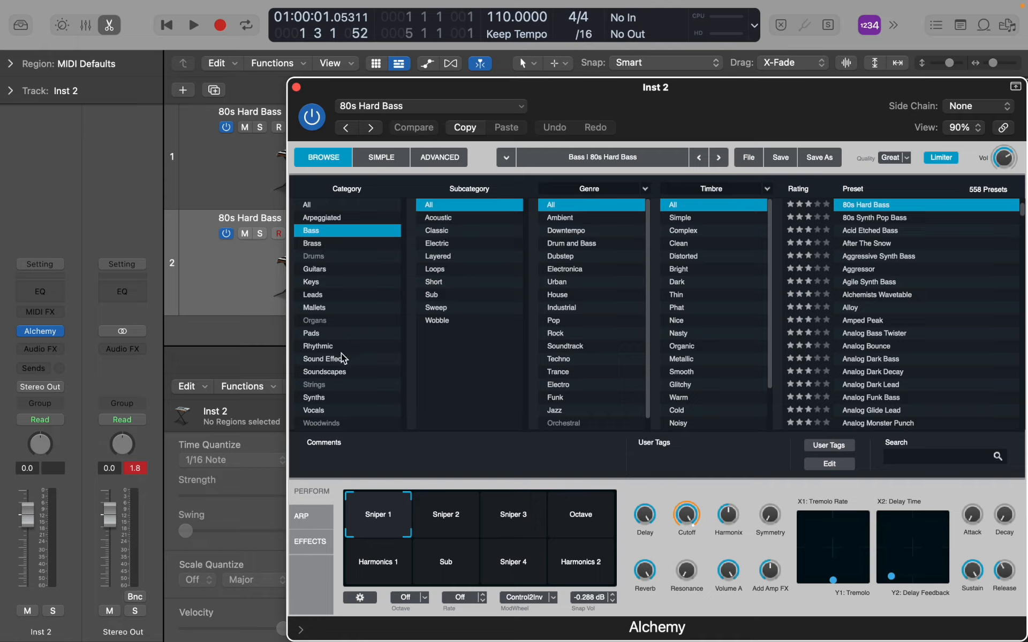
Step: Browse Alchemy's presets across all categories, moving the plug-in window lower to uncover the timeline ruler
{"action": "left_click", "coordinate": [321, 296]}
{"action": "left_click", "coordinate": [310, 206]}
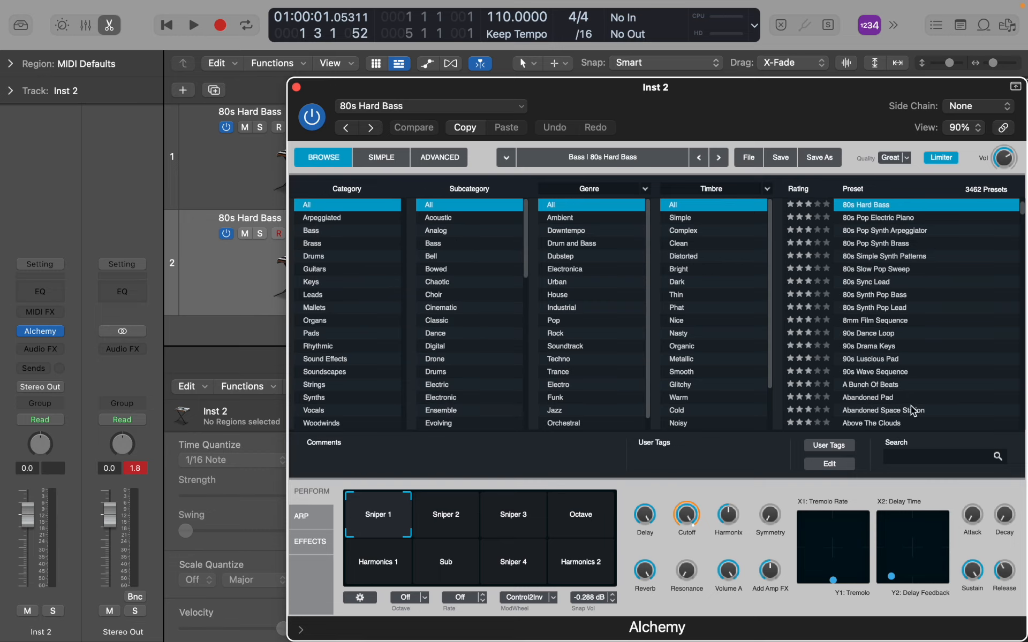
{"action": "left_click", "coordinate": [911, 460]}
{"action": "scroll", "coordinate": [907, 408], "scroll_direction": "down", "scroll_amount": 5}
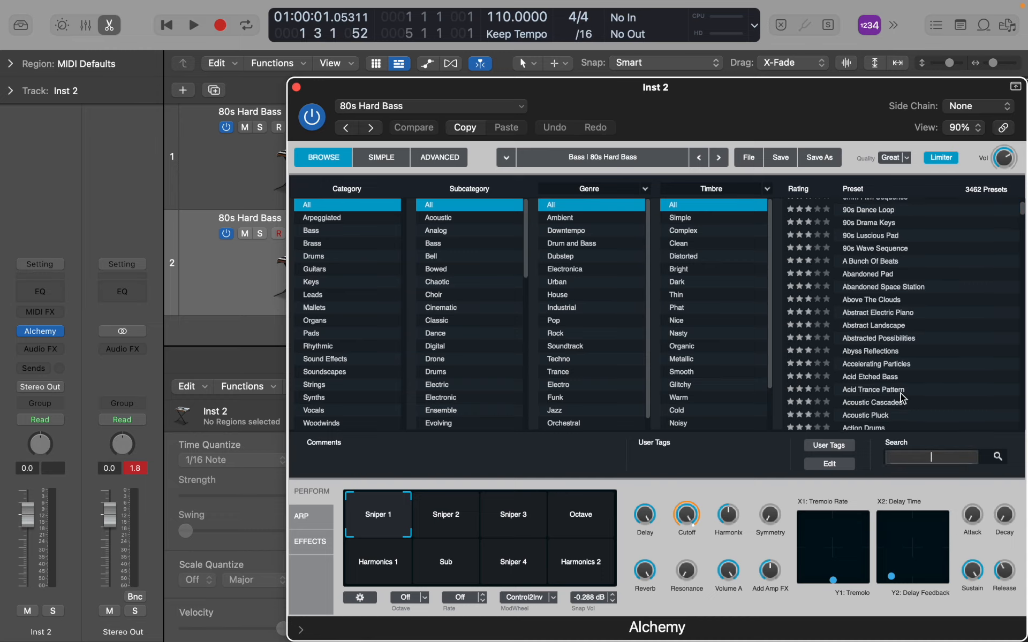
{"action": "scroll", "coordinate": [875, 319], "scroll_direction": "down", "scroll_amount": 6}
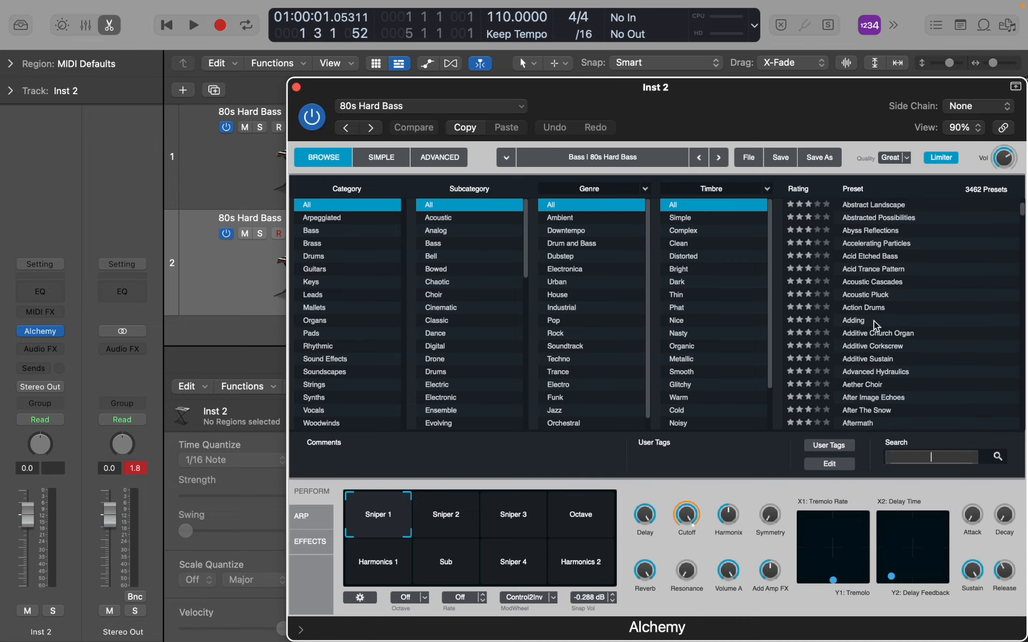
{"action": "scroll", "coordinate": [873, 320], "scroll_direction": "down", "scroll_amount": 2}
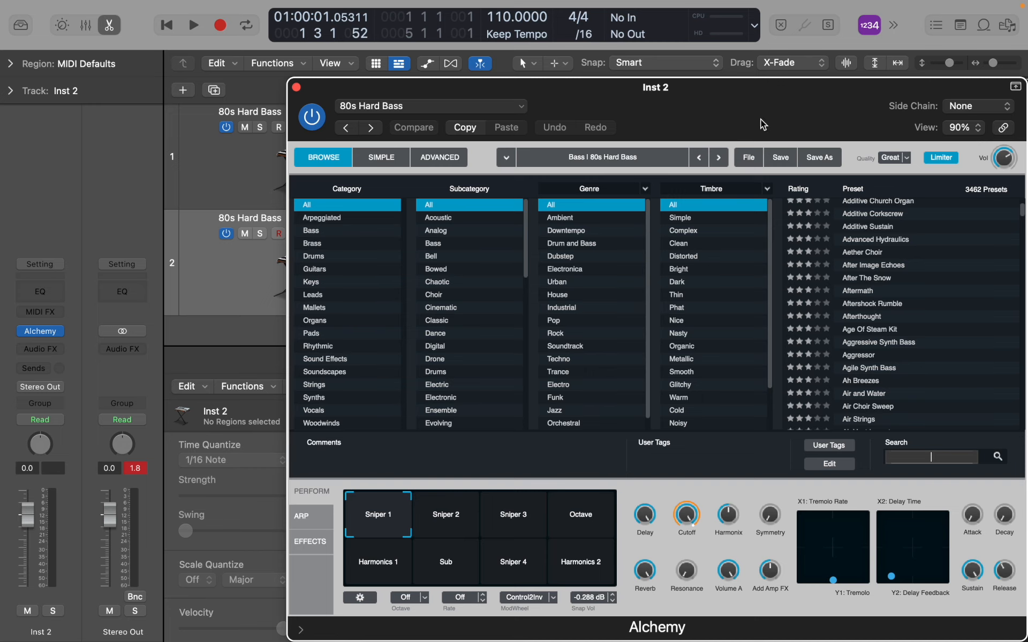
{"action": "left_click_drag", "start_coordinate": [730, 103], "coordinate": [720, 144]}
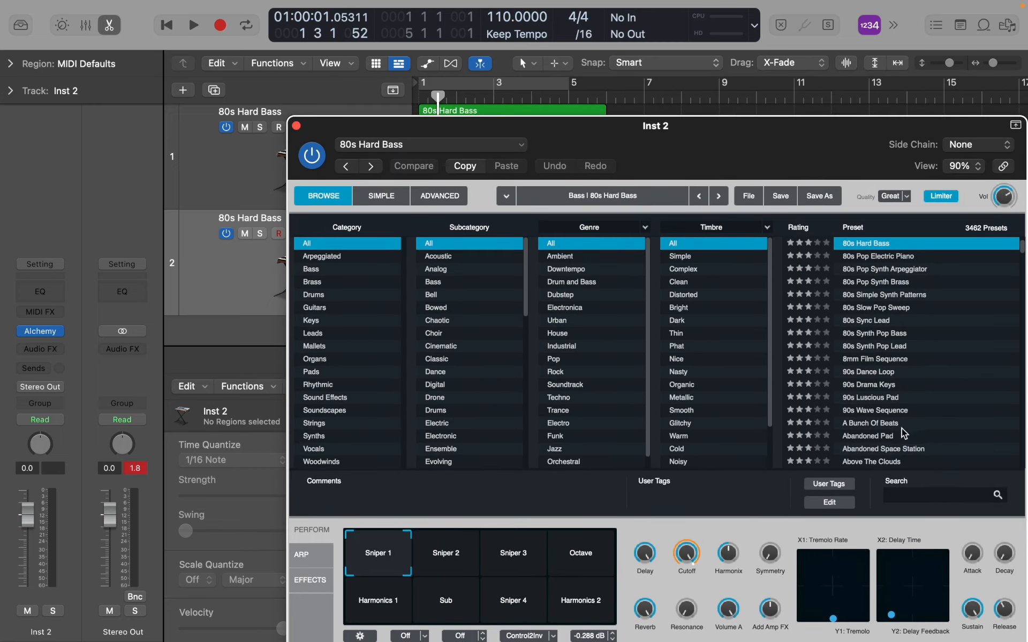
{"action": "scroll", "coordinate": [904, 434], "scroll_direction": "up", "scroll_amount": 4}
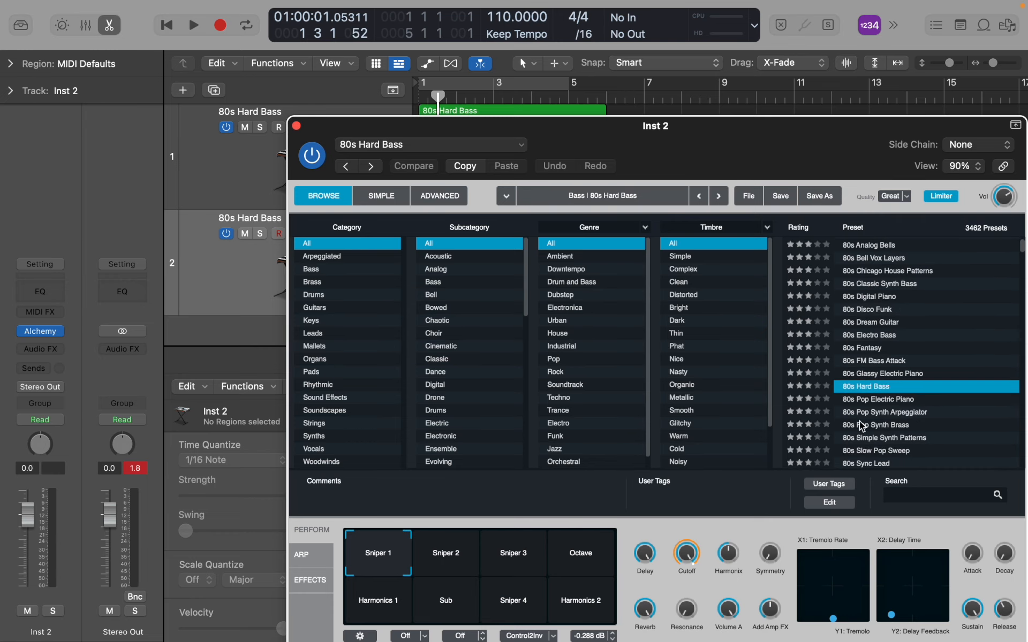
Step: Load the 80s Pop Synth Arpeggiator preset on the second track
{"action": "left_click", "coordinate": [878, 411]}
{"action": "scroll", "coordinate": [864, 417], "scroll_direction": "down", "scroll_amount": 2}
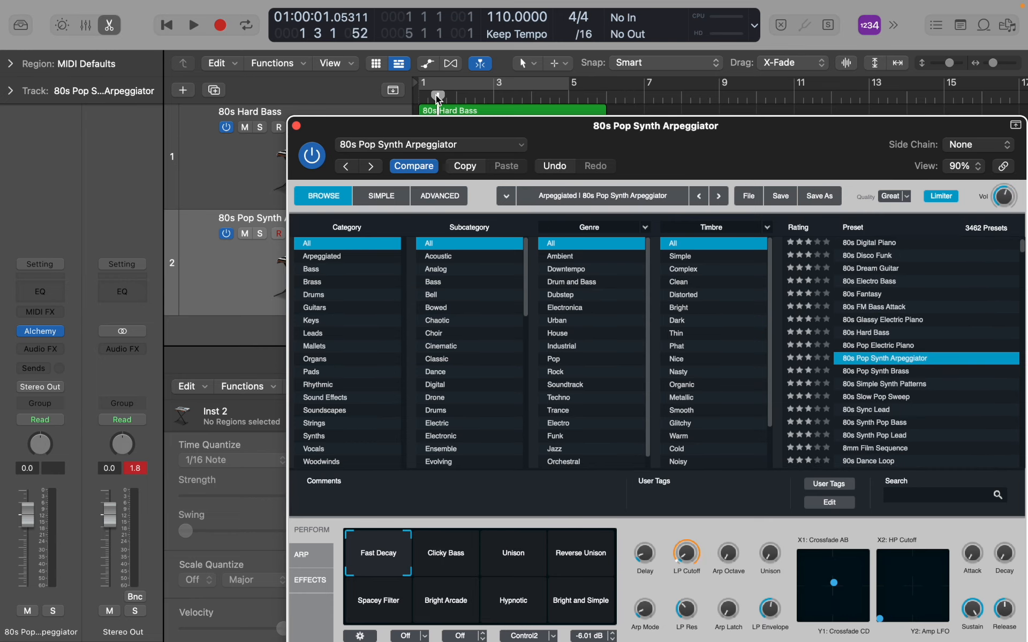
{"action": "mouse_move", "coordinate": [438, 98]}
{"action": "left_mouse_down"}
{"action": "mouse_move", "coordinate": [425, 98]}
{"action": "mouse_move", "coordinate": [441, 98]}
{"action": "left_mouse_up"}
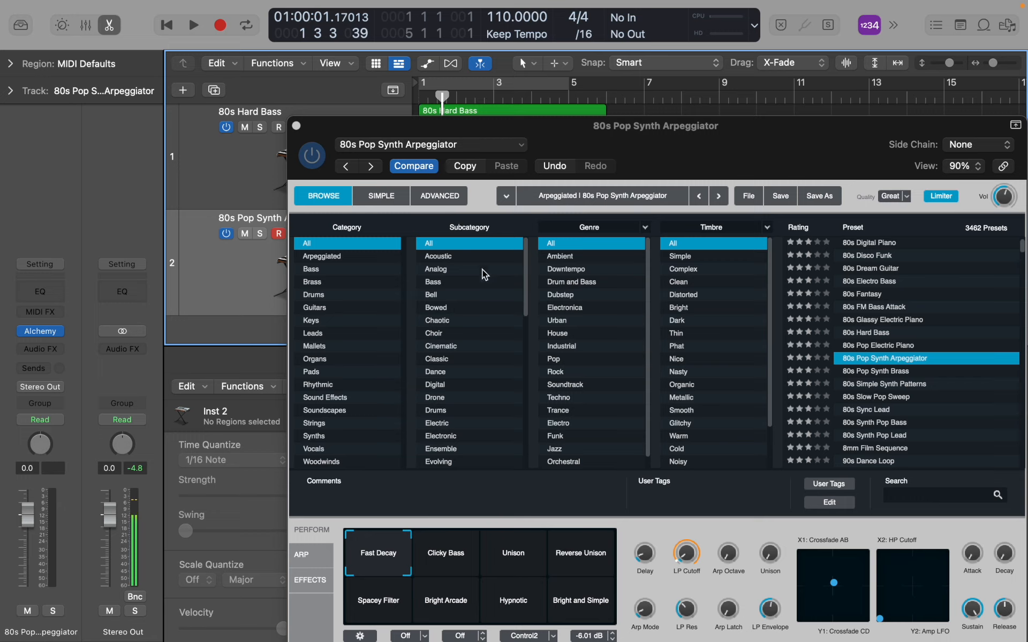
{"action": "left_click", "coordinate": [848, 357]}
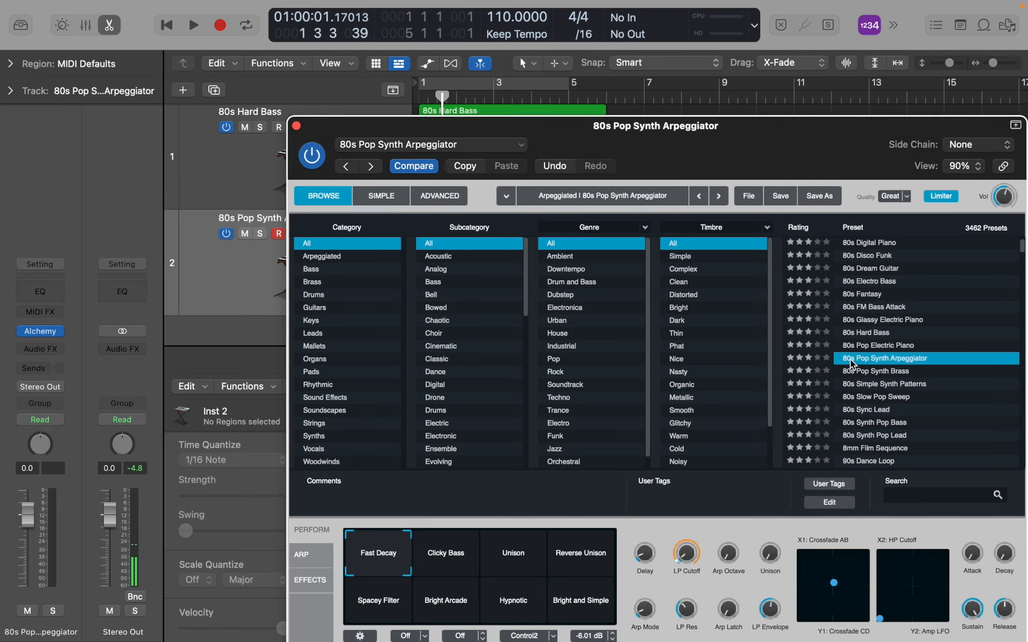
Step: Load the 80s Slow Pop Sweep preset and try a few notes on it with Musical Typing
{"action": "left_click", "coordinate": [868, 422]}
{"action": "left_click", "coordinate": [851, 399]}
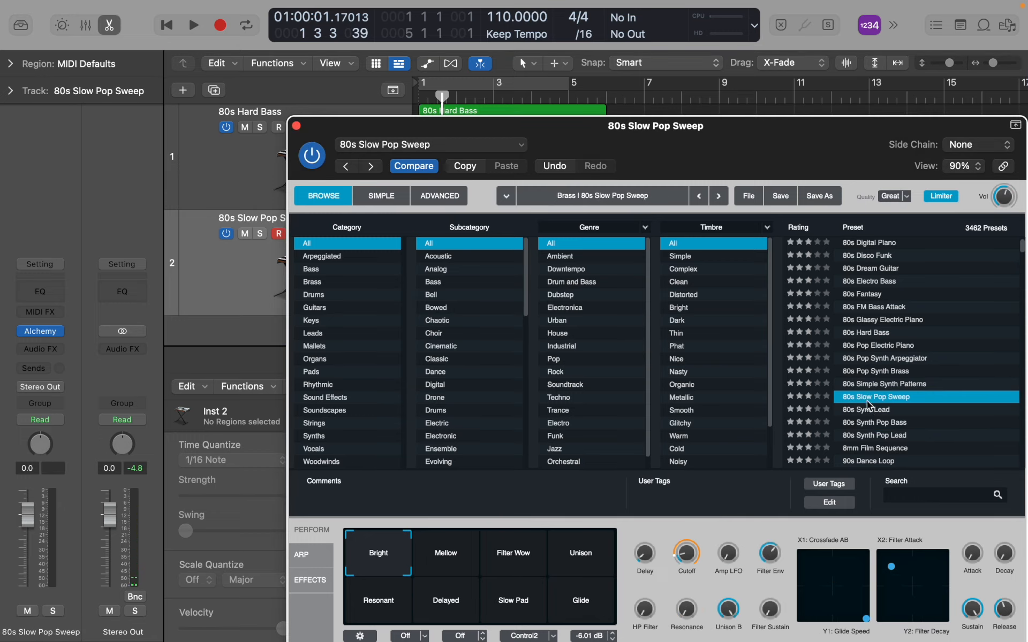
{"action": "scroll", "coordinate": [867, 423], "scroll_direction": "down", "scroll_amount": 4}
{"action": "key", "text": "super+k"}
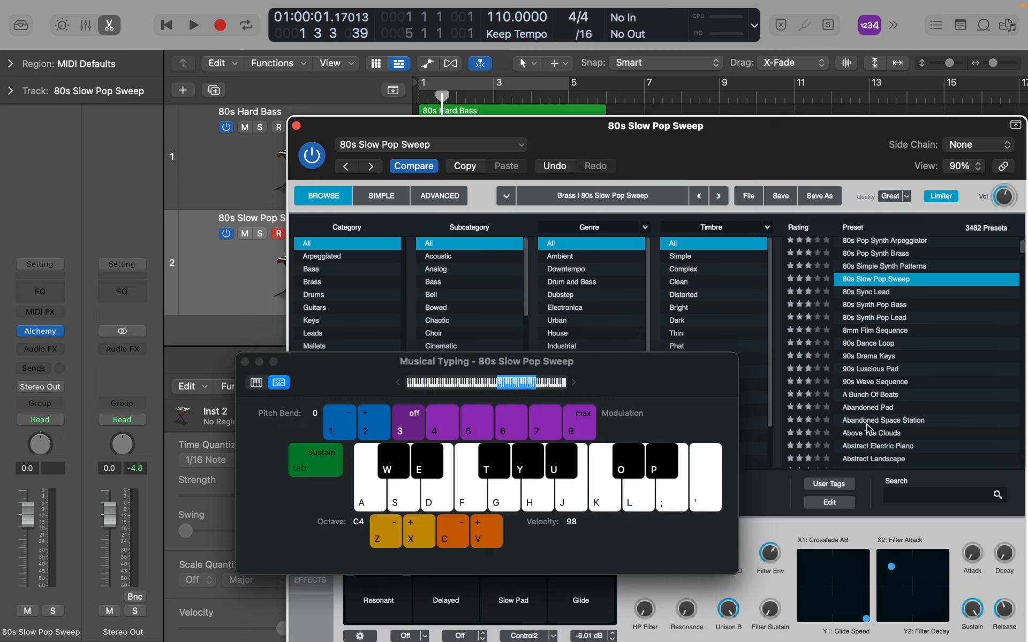
{"action": "key", "text": "h"}
{"action": "key", "text": "d"}
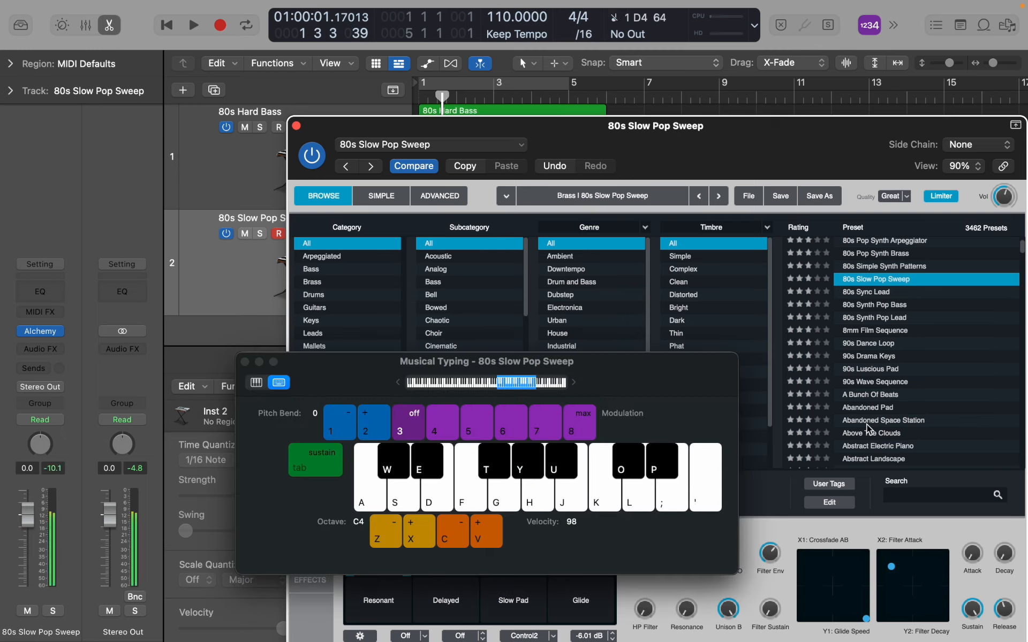
Step: Load the Abandoned Space Station preset and try the notes F and C on it
{"action": "left_click", "coordinate": [868, 422]}
{"action": "key", "text": "f"}
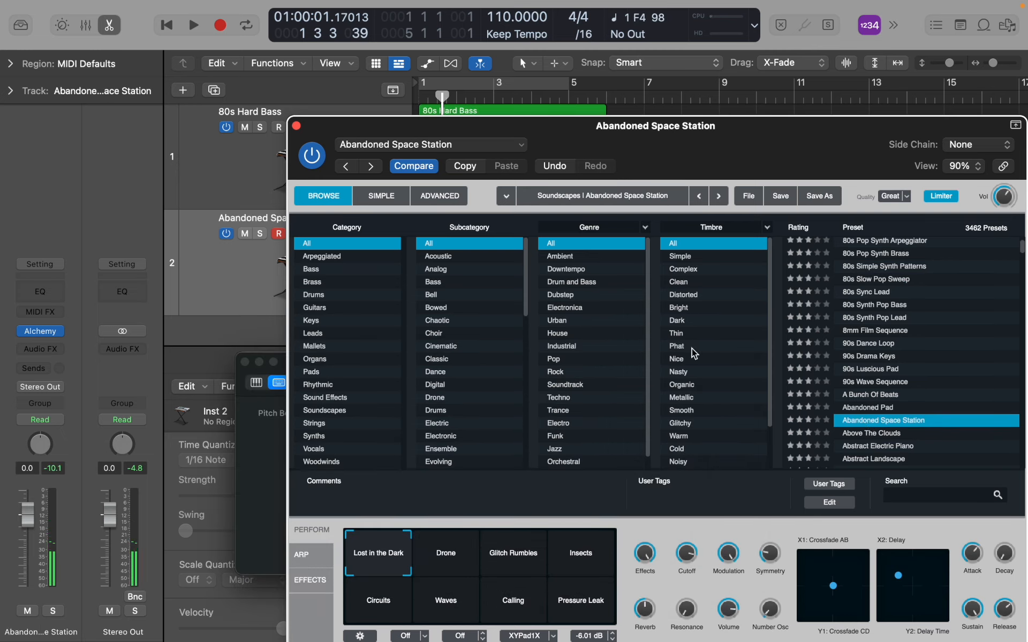
{"action": "key", "text": "a"}
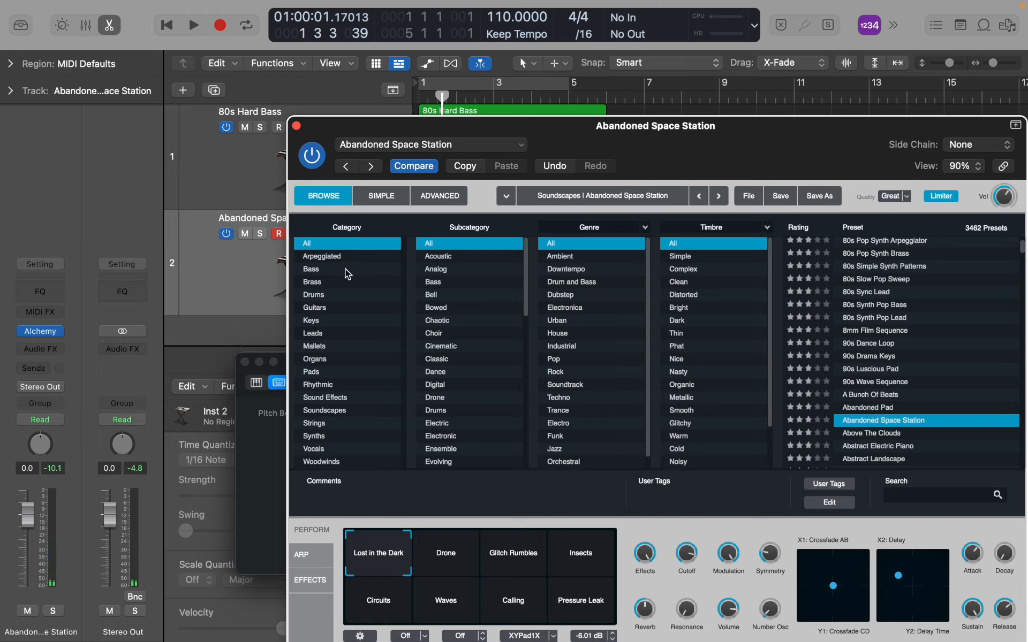
Step: Filter the Alchemy presets to the Drums category and load Granular Dub Echo
{"action": "left_click", "coordinate": [317, 298]}
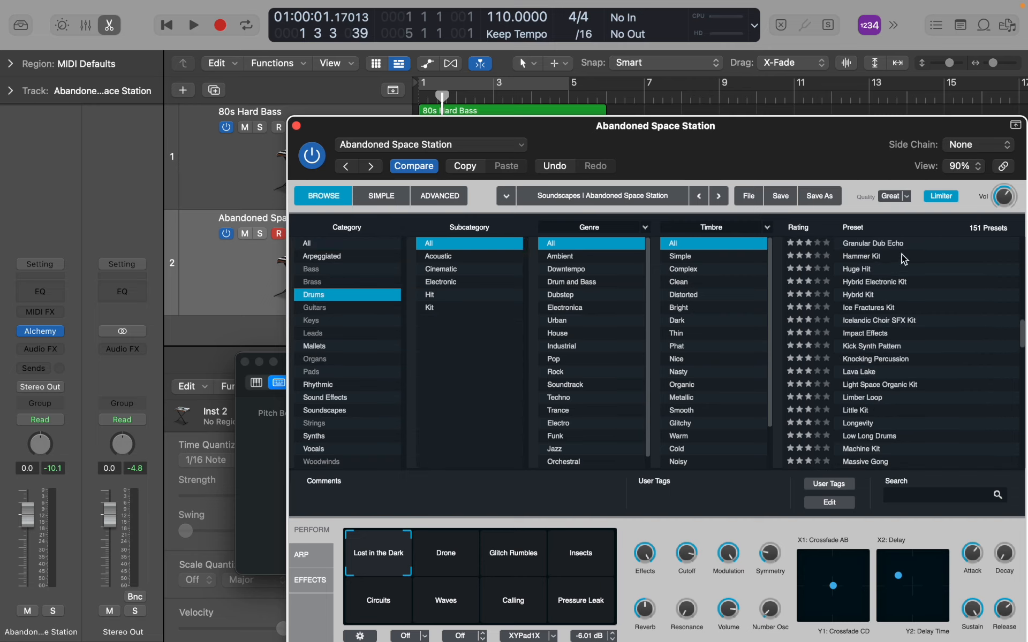
{"action": "left_click", "coordinate": [870, 244]}
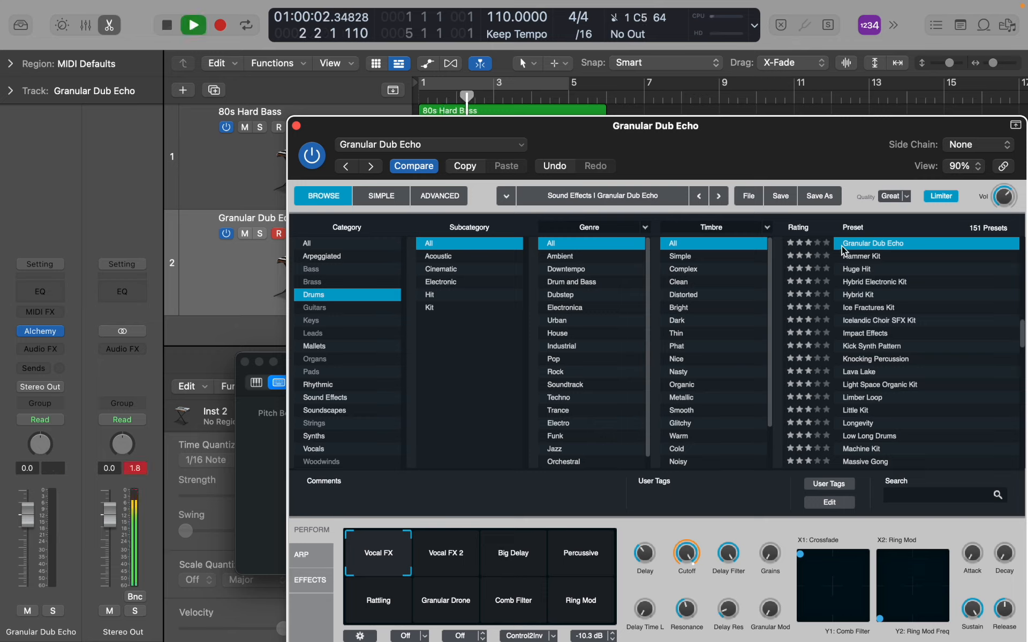
Step: Hide the track automation again, reopen Musical Typing for the second track, and try the notes C and E
{"action": "key", "text": "cmd+k"}
{"action": "key", "text": "a"}
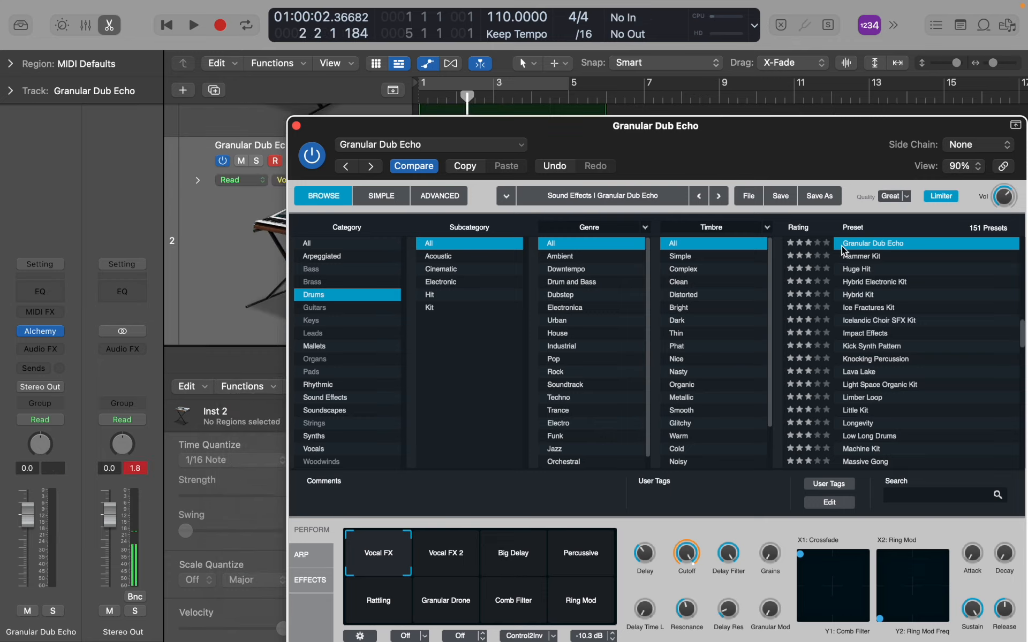
{"action": "left_click", "coordinate": [193, 312]}
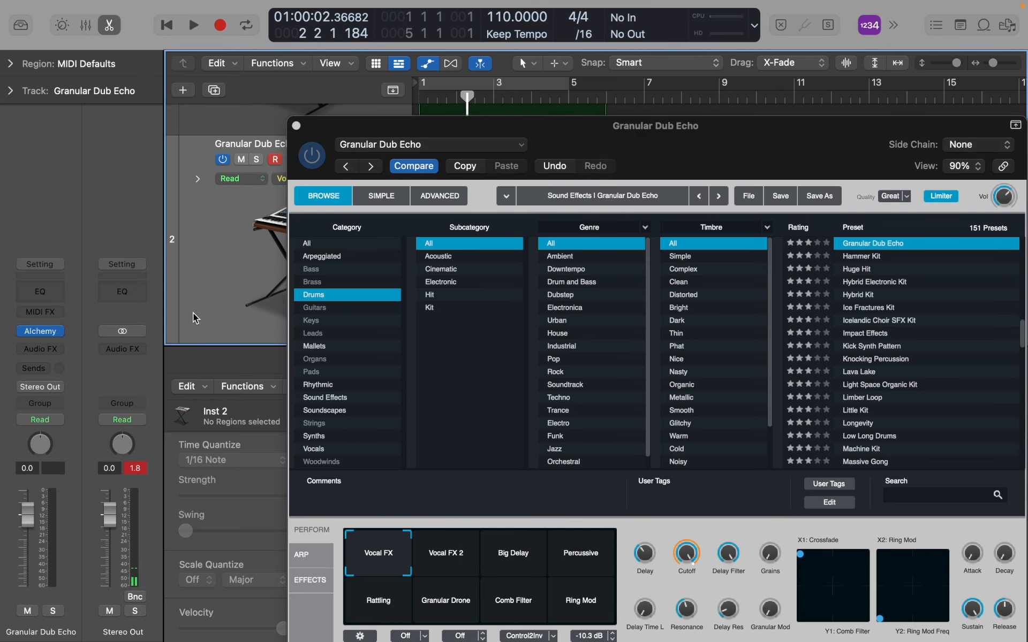
{"action": "key", "text": "a"}
{"action": "key", "text": "super+k"}
{"action": "key", "text": "a"}
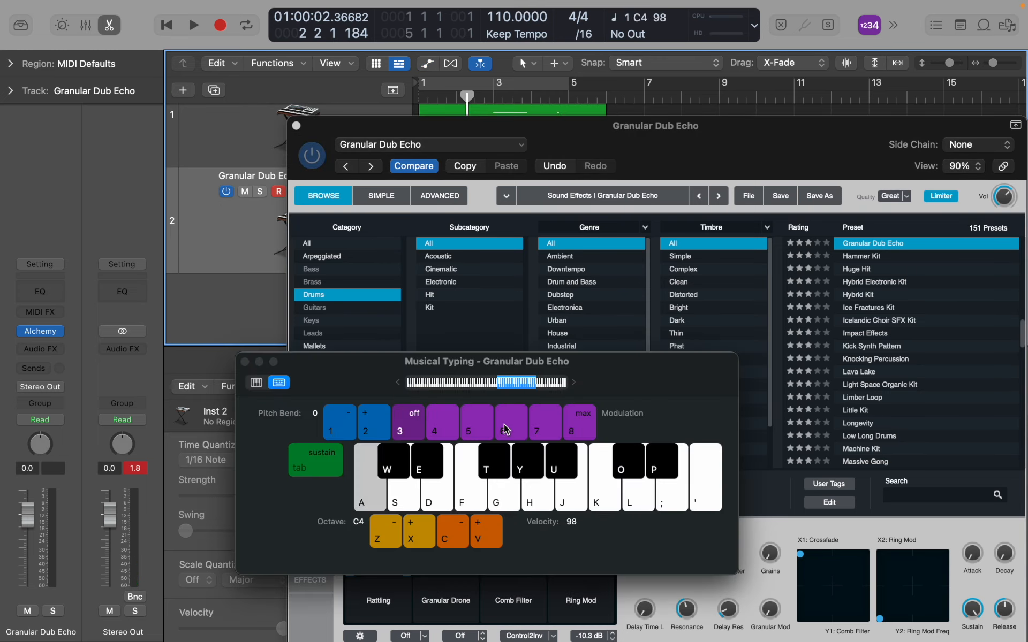
{"action": "key", "text": "d"}
Step: Load the Huge Hit preset and try repeated D and E hits on it
{"action": "left_click", "coordinate": [863, 269]}
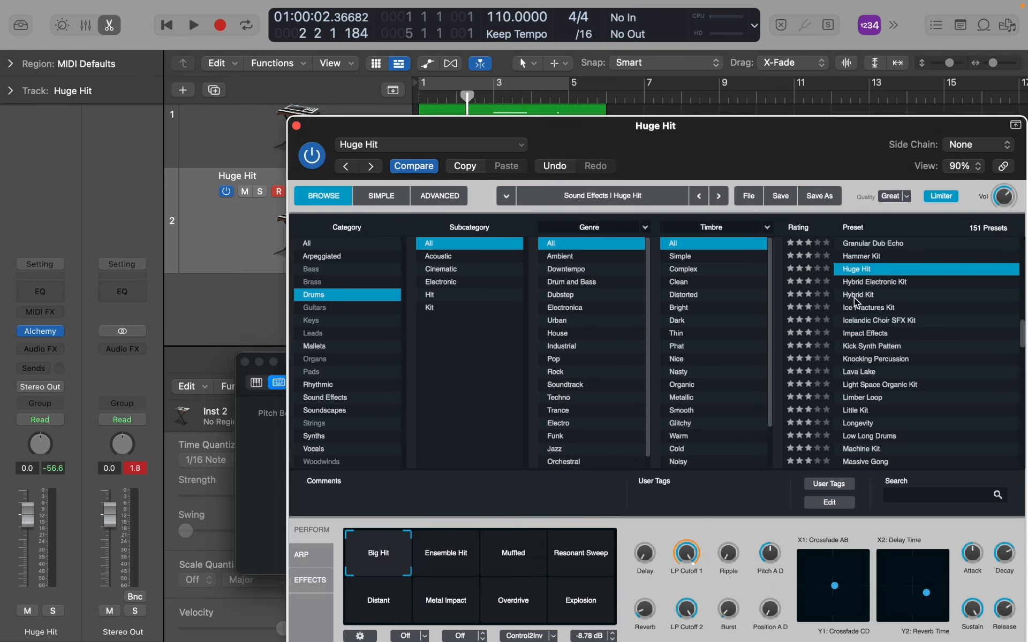
{"action": "key", "text": "d"}
{"action": "key", "text": "d"}
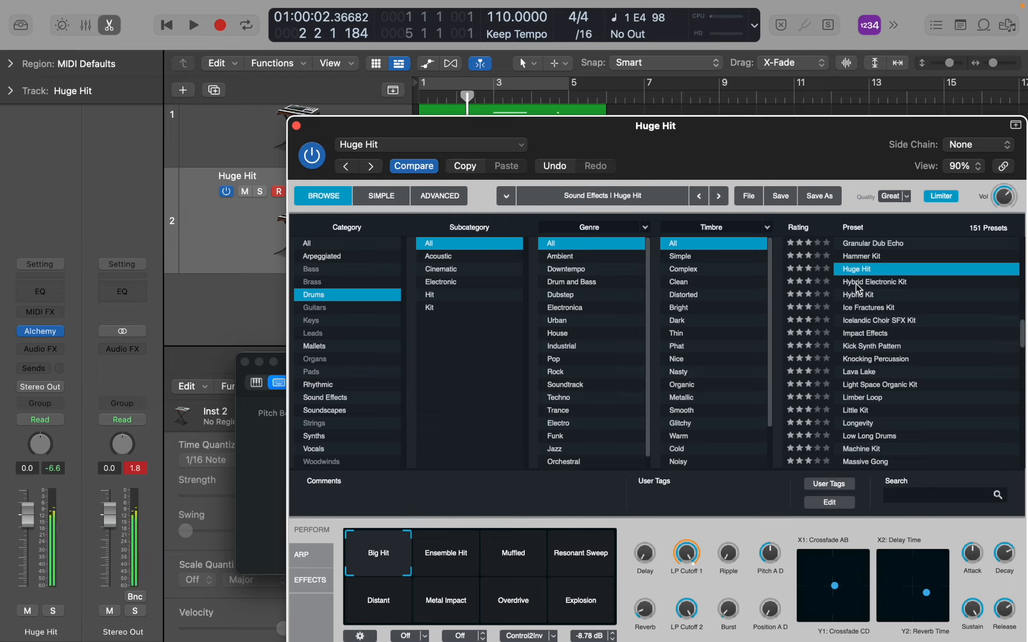
{"action": "key", "text": "s"}
{"action": "key", "text": "d"}
{"action": "key", "text": "d"}
{"action": "key", "text": "d"}
{"action": "key", "text": "d"}
{"action": "key", "text": "d"}
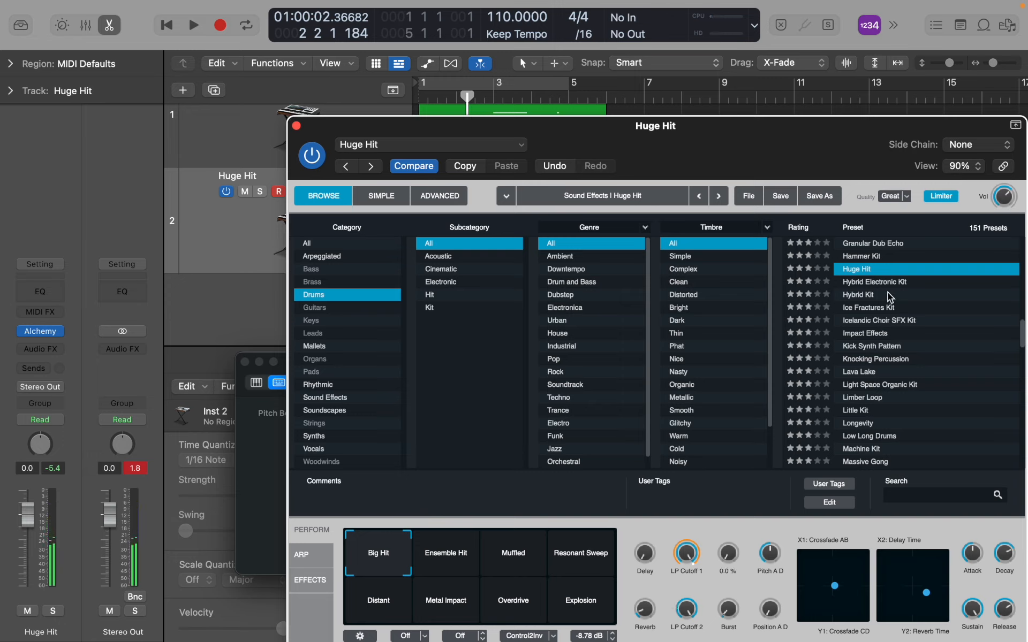
Step: Load the Hybrid Electronic Kit preset, try its F and C sounds, and close the Alchemy window
{"action": "key", "text": "Down"}
{"action": "key", "text": "f"}
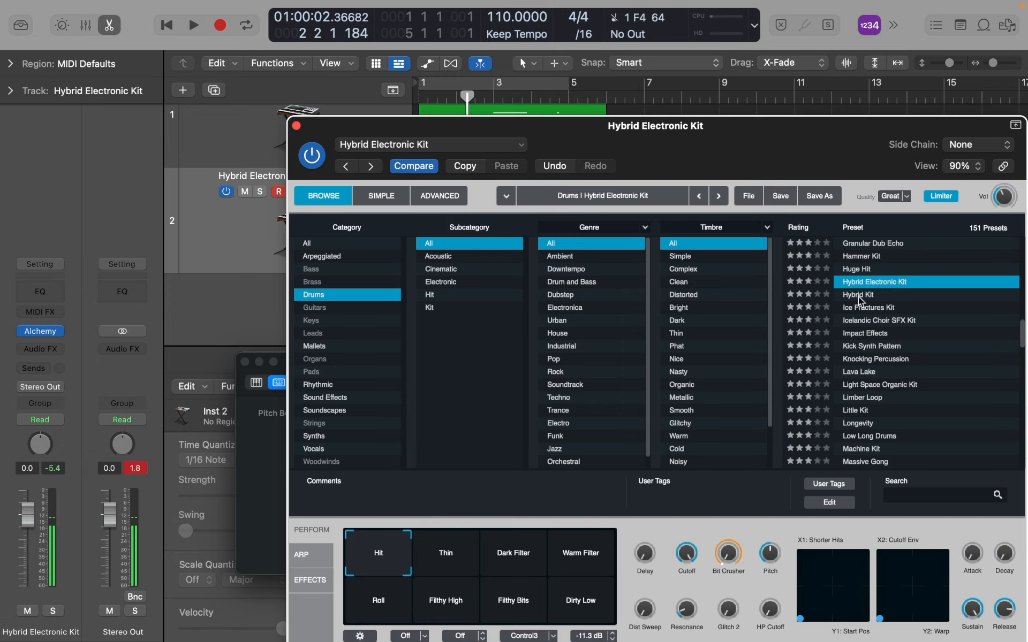
{"action": "key", "text": "a"}
{"action": "key", "text": "a"}
{"action": "left_click", "coordinate": [296, 126]}
Step: Play the bass part from bar 1 into bar 4 while trying C and D drum hits, and return to bar 1
{"action": "key", "text": "Return"}
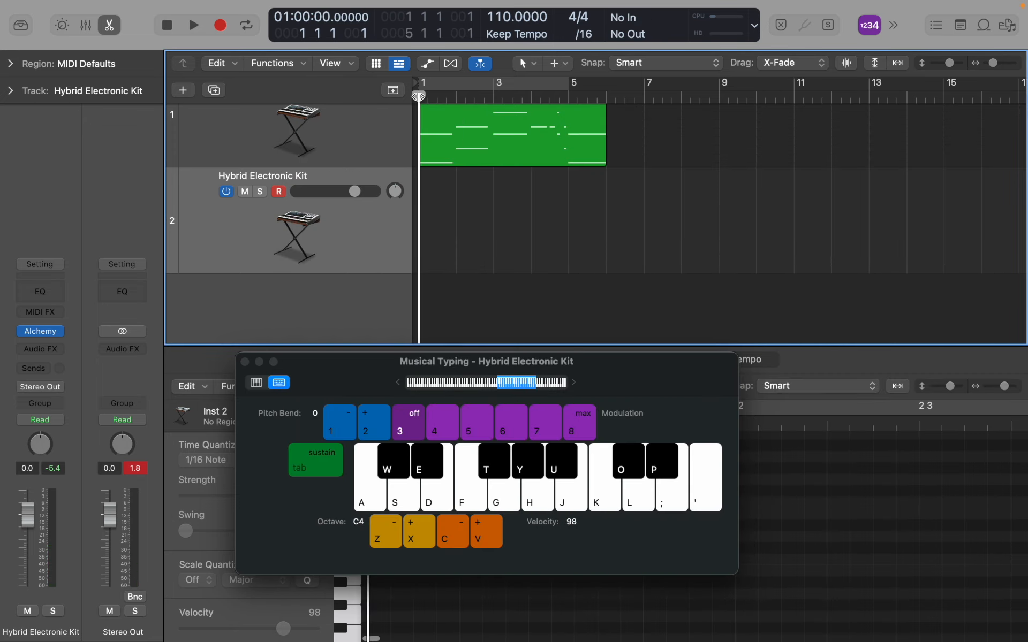
{"action": "key", "text": "space"}
{"action": "key", "text": "a"}
{"action": "key", "text": "a"}
{"action": "key", "text": "a"}
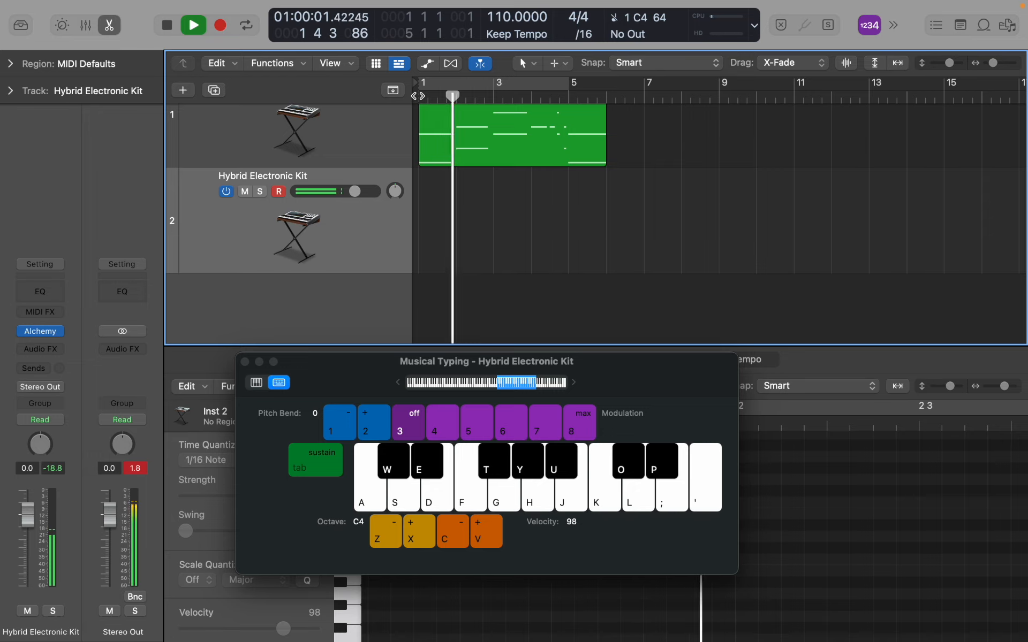
{"action": "key", "text": "a"}
{"action": "key", "text": "a"}
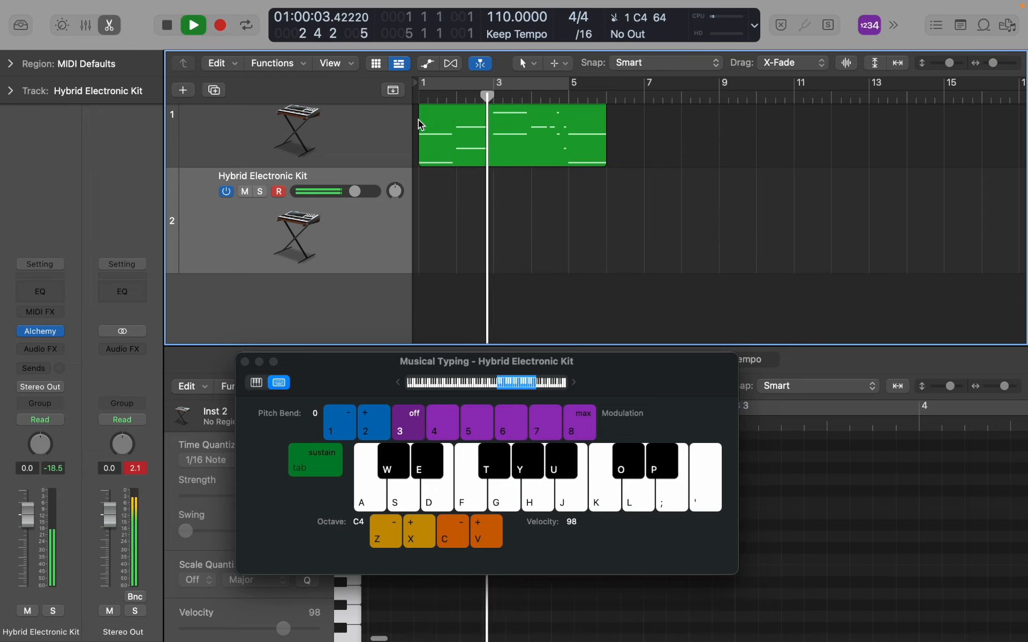
{"action": "key", "text": "s"}
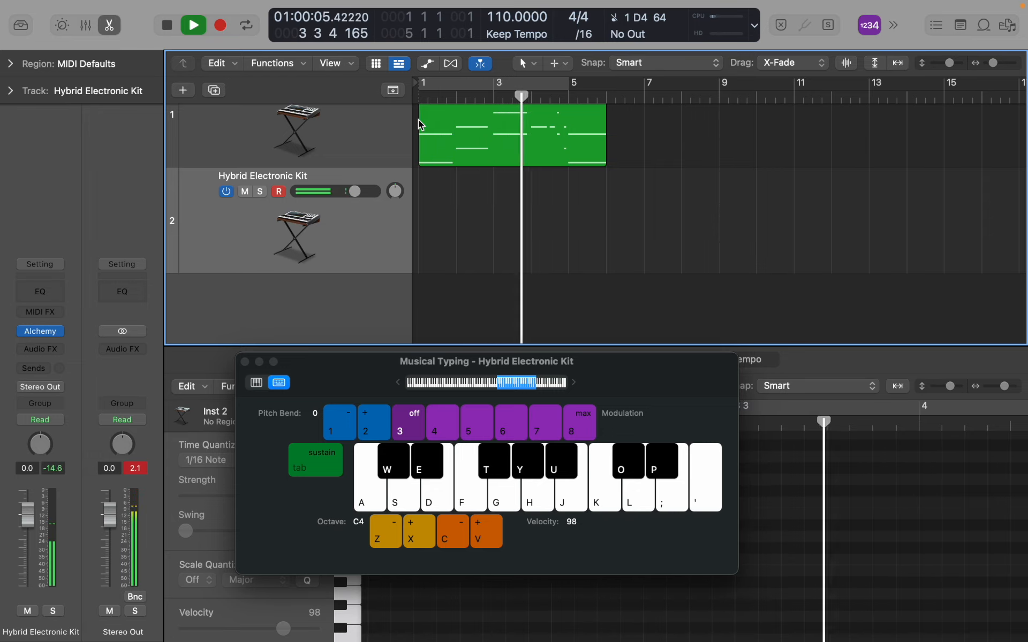
{"action": "key", "text": "space"}
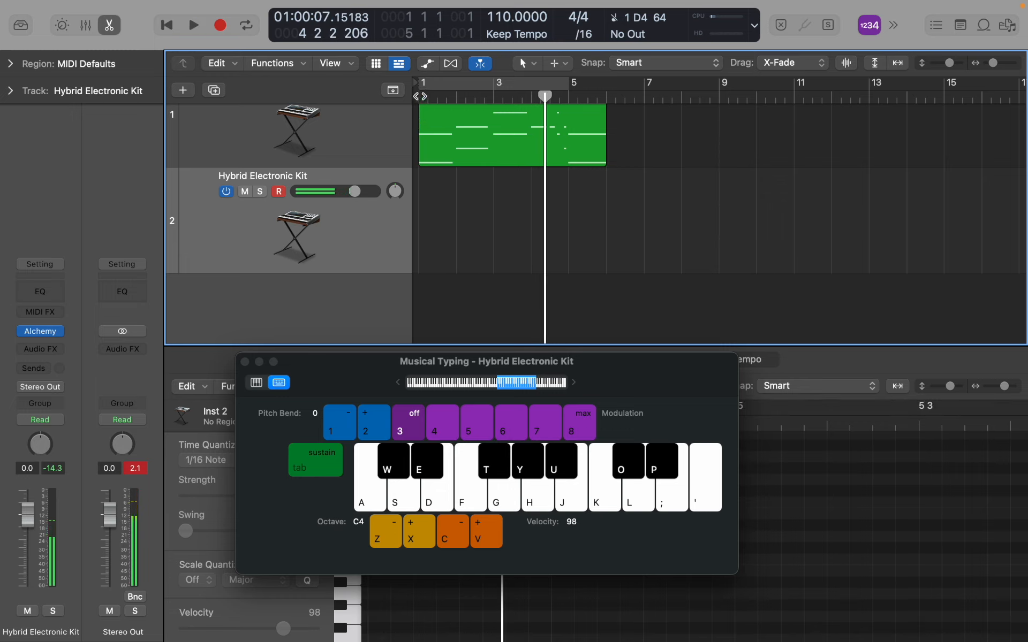
{"action": "key", "text": "Return"}
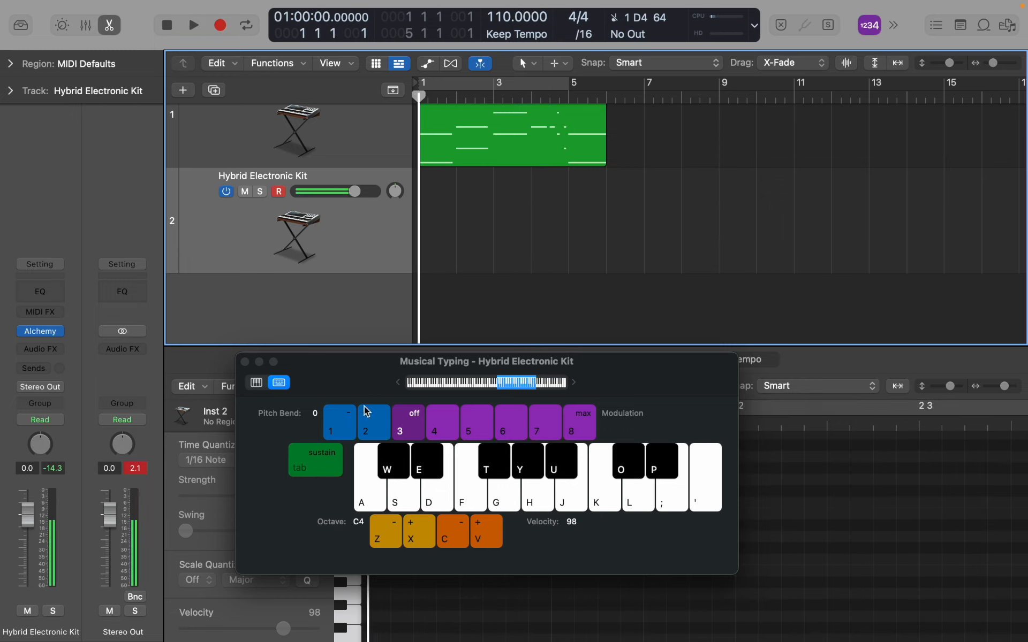
{"action": "key", "text": "s"}
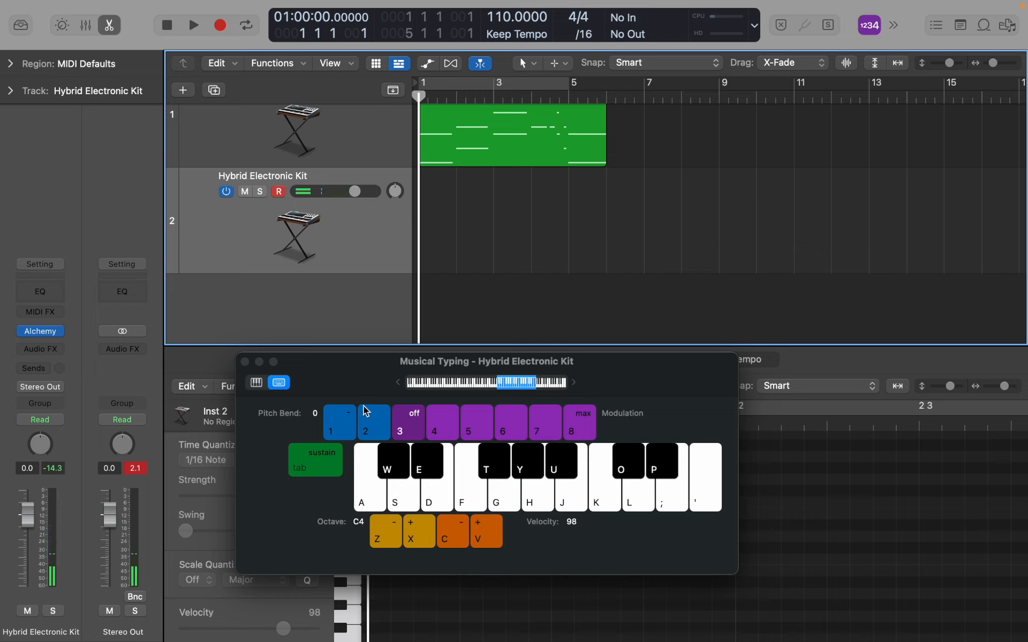
Step: Record repeated D4 hits on the Hybrid Electronic Kit track from bar 1 through bar 5, return to bar 1 and close Musical Typing
{"action": "key", "text": "r"}
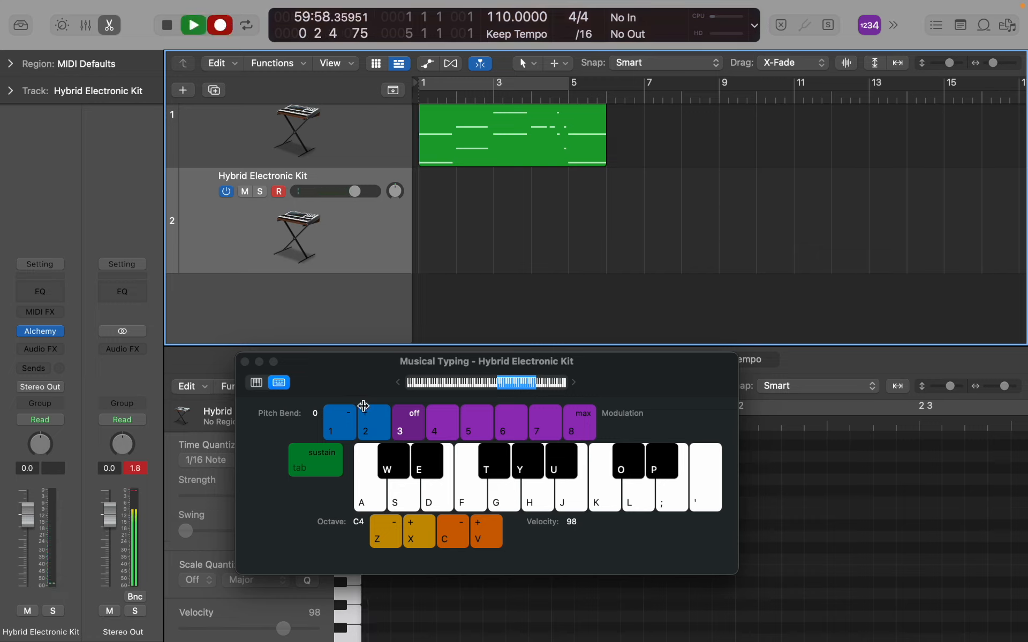
{"action": "key", "text": "s"}
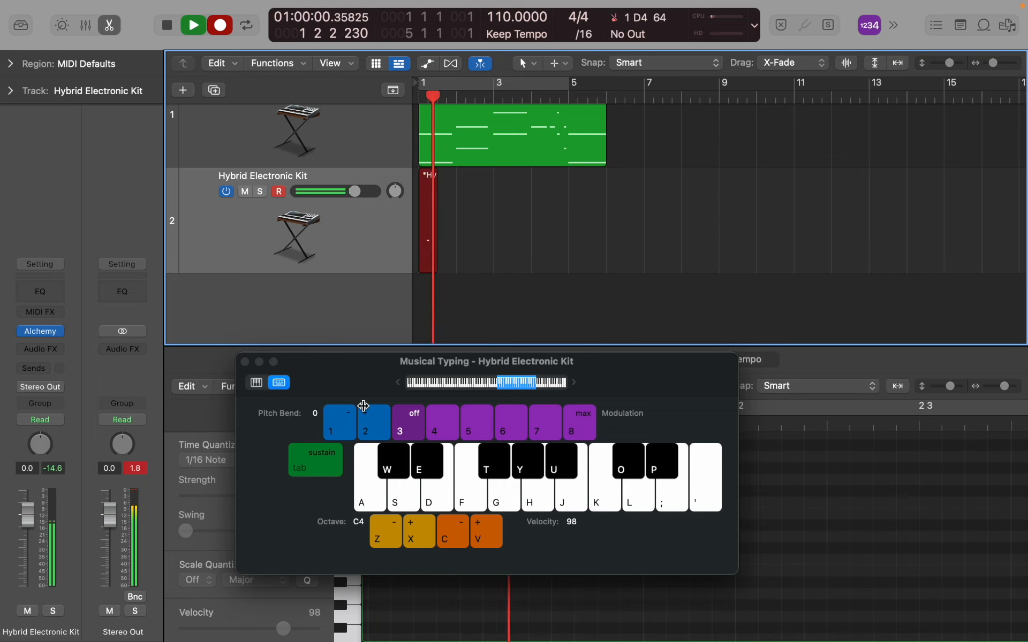
{"action": "key", "text": "s"}
{"action": "key", "text": "s"}
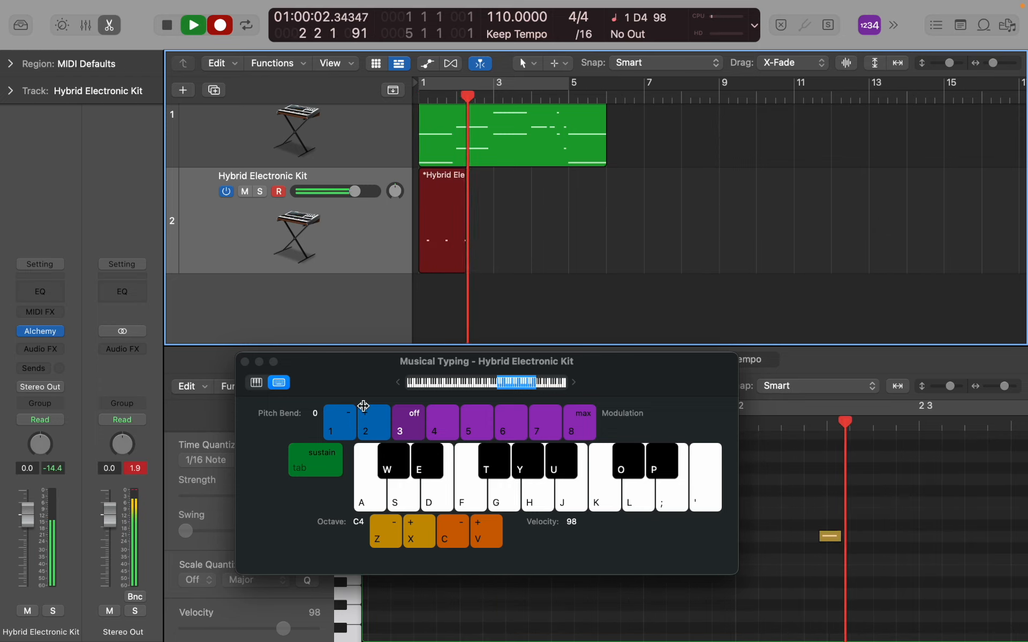
{"action": "key", "text": "s"}
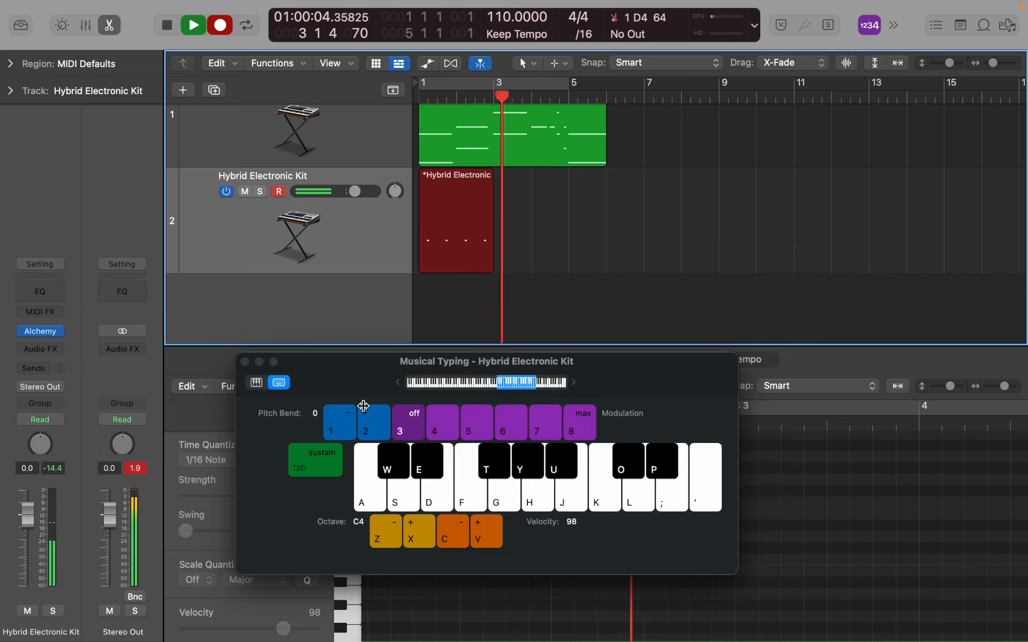
{"action": "key", "text": "s"}
{"action": "key", "text": "s"}
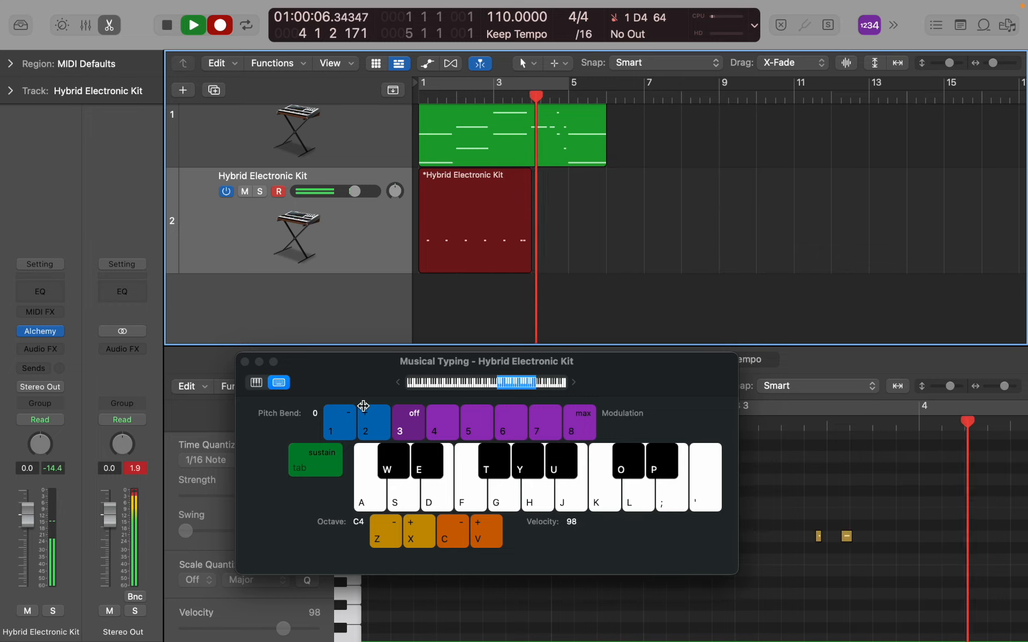
{"action": "key", "text": "s"}
{"action": "key", "text": "s"}
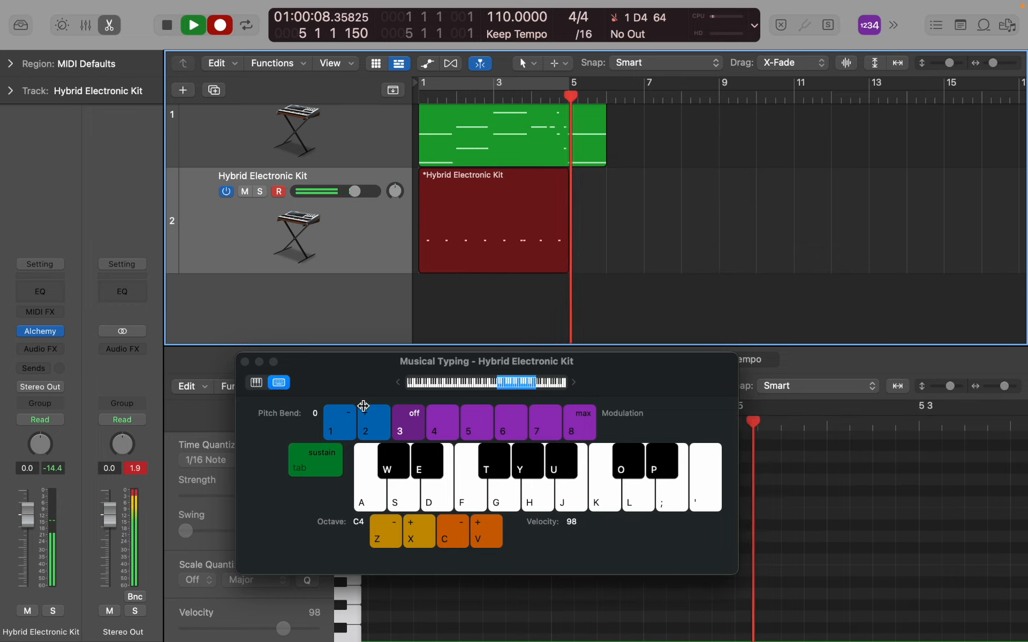
{"action": "key", "text": "s"}
{"action": "key", "text": "s"}
{"action": "key", "text": "s"}
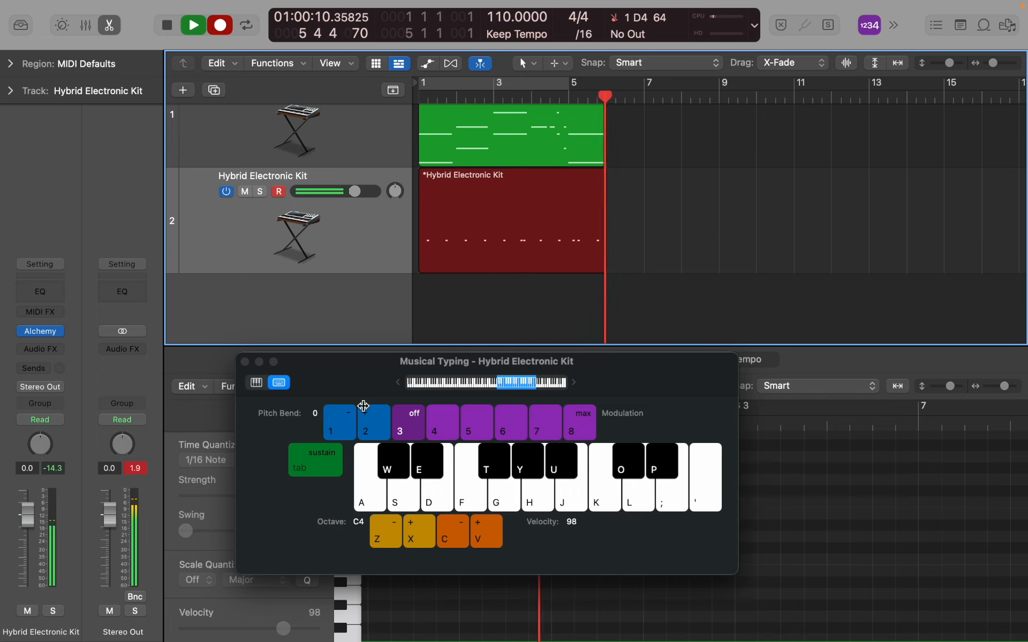
{"action": "key", "text": "space"}
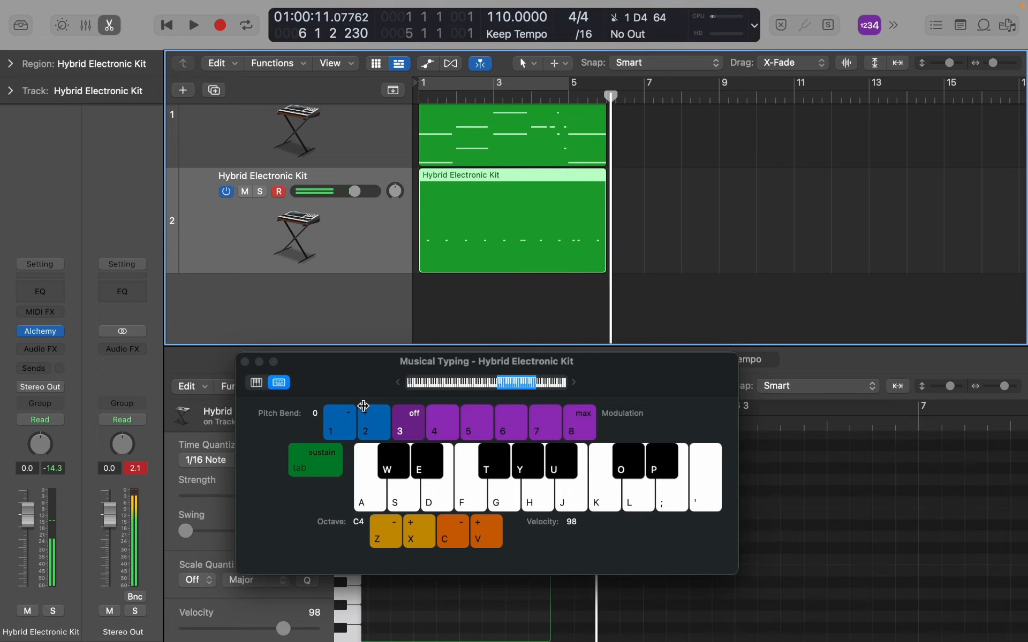
{"action": "left_click", "coordinate": [418, 98]}
{"action": "left_click", "coordinate": [245, 362]}
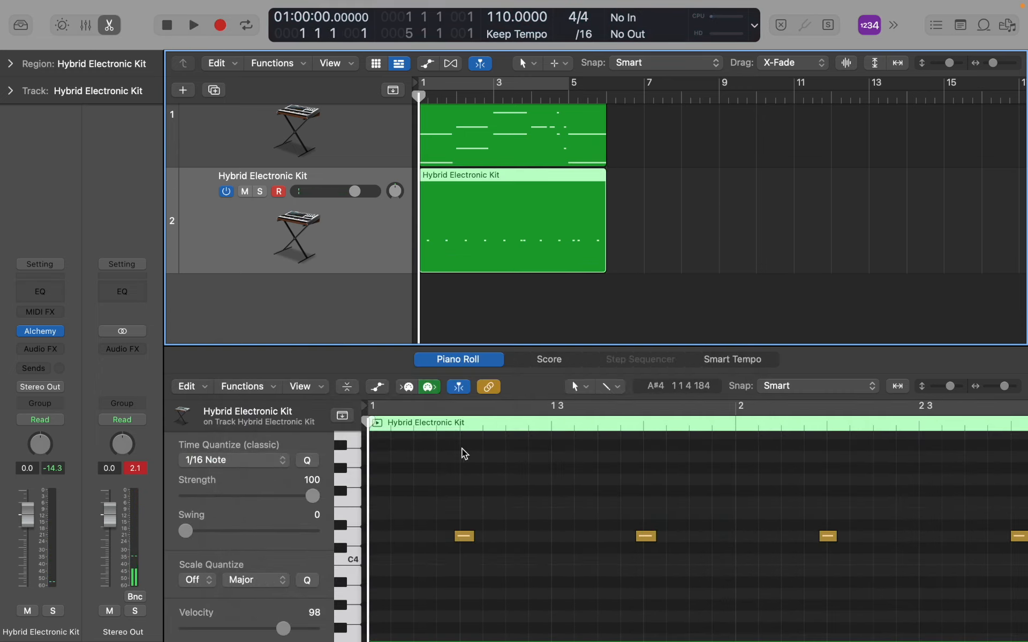
Step: Play the drum part into bar 4 and move the first of bar 3's two close hits earlier, to about the middle of beat 3
{"action": "key", "text": "space"}
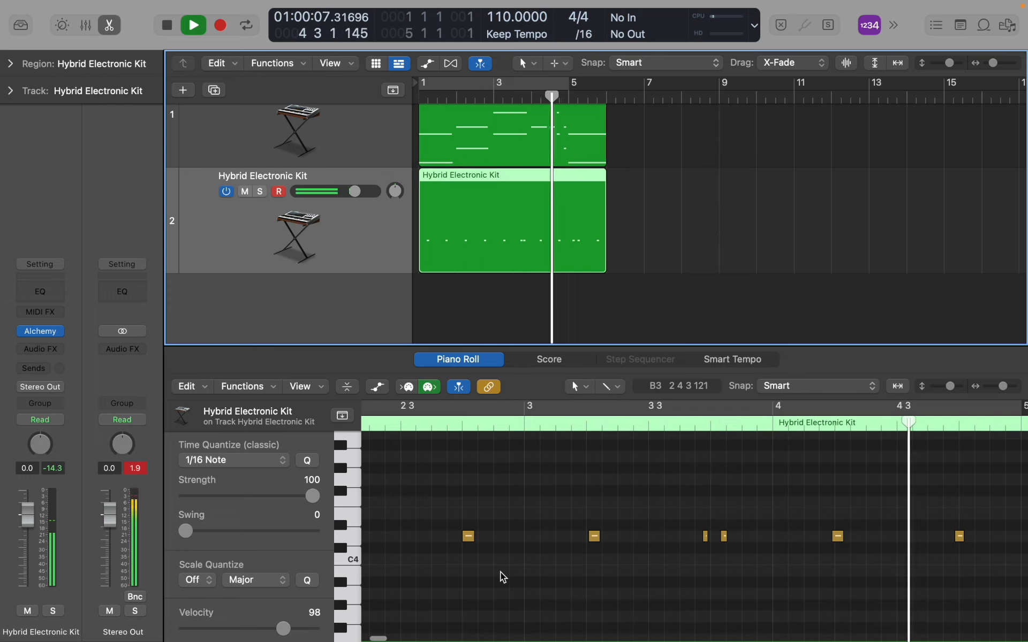
{"action": "key", "text": "space"}
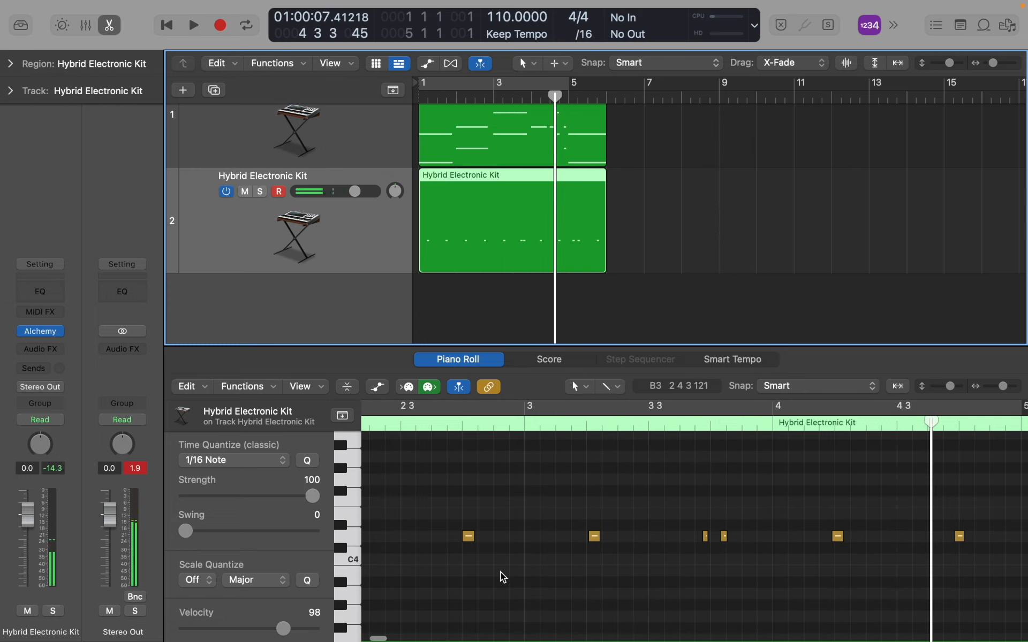
{"action": "left_click", "coordinate": [705, 537]}
{"action": "left_click_drag", "start_coordinate": [705, 537], "coordinate": [682, 537]}
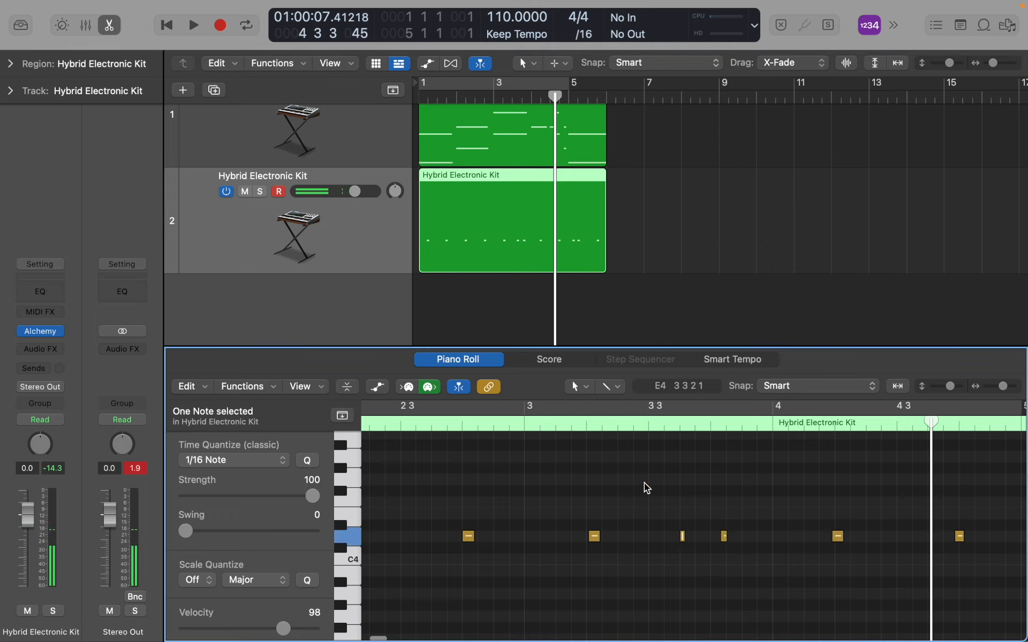
Step: Play the drum part from bar 3 to near the end of bar 5 to check the moved hit
{"action": "left_click", "coordinate": [525, 426]}
{"action": "key", "text": "space"}
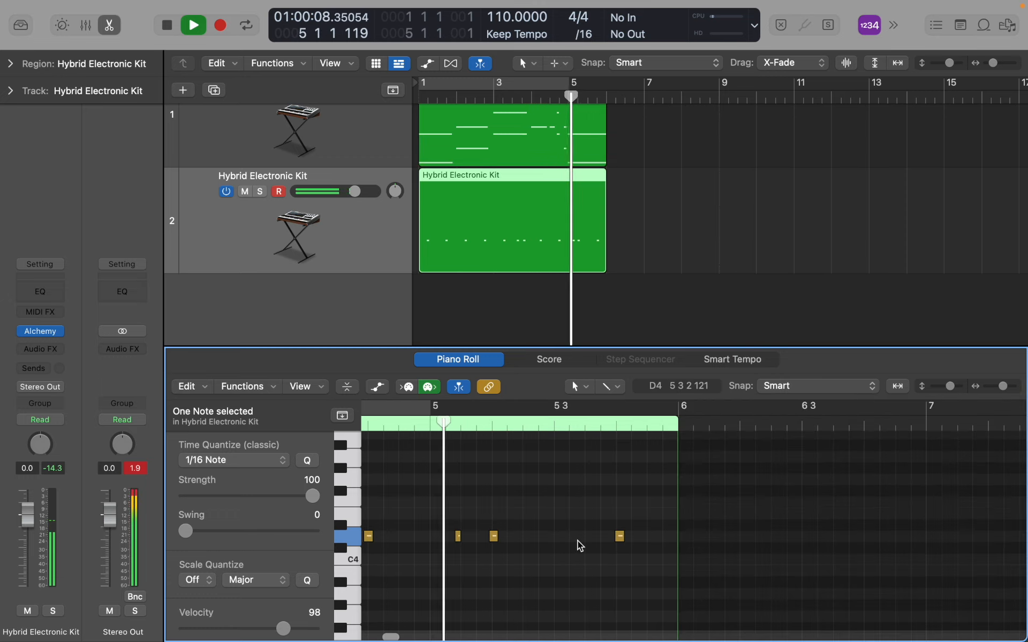
{"action": "key", "text": "space"}
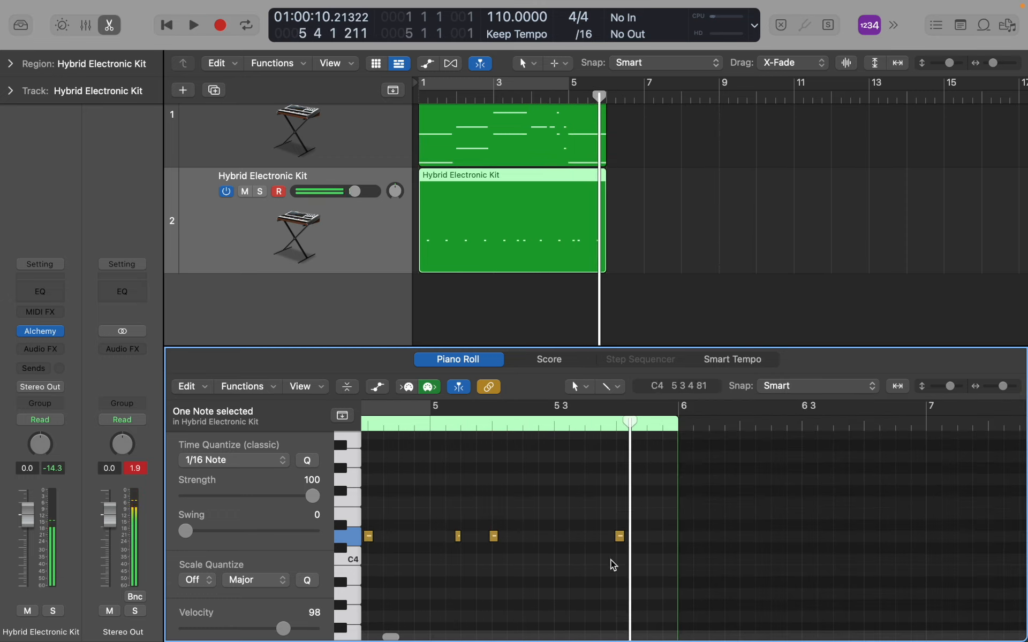
{"action": "left_click", "coordinate": [587, 578]}
{"action": "scroll", "coordinate": [591, 580], "scroll_direction": "left", "scroll_amount": 5}
{"action": "scroll", "coordinate": [573, 595], "scroll_direction": "down", "scroll_amount": 10}
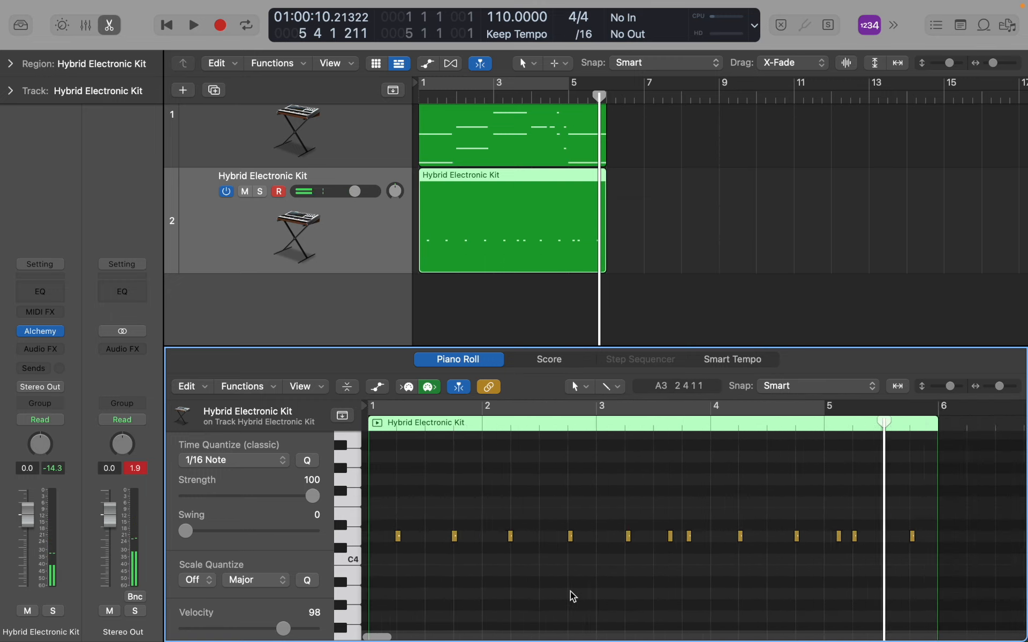
Step: Check the first drum hit against the grid and set the project's grid division to /8
{"action": "left_click", "coordinate": [393, 536]}
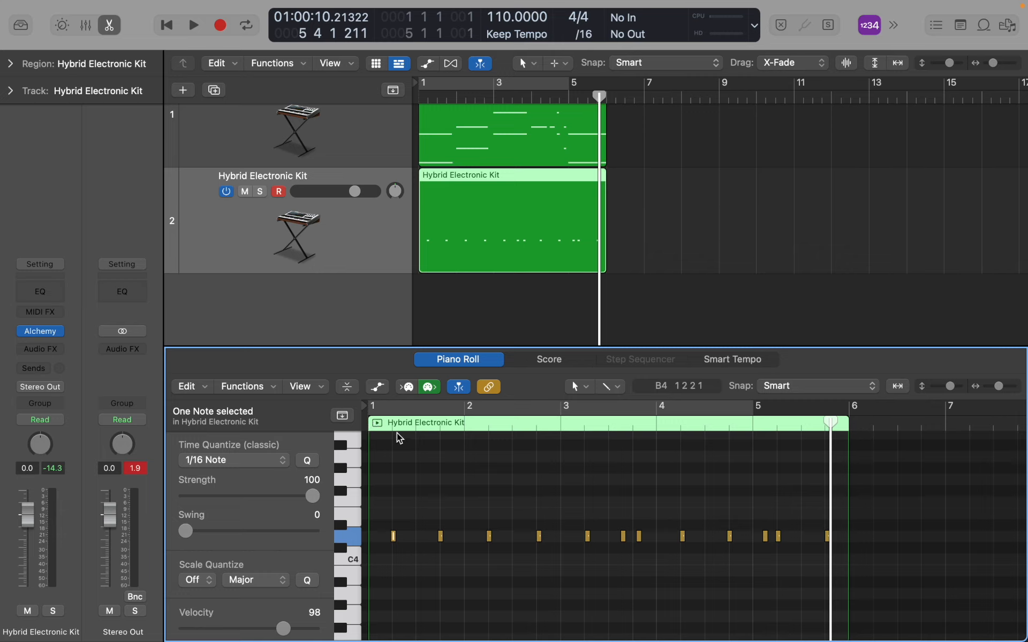
{"action": "left_click", "coordinate": [394, 510]}
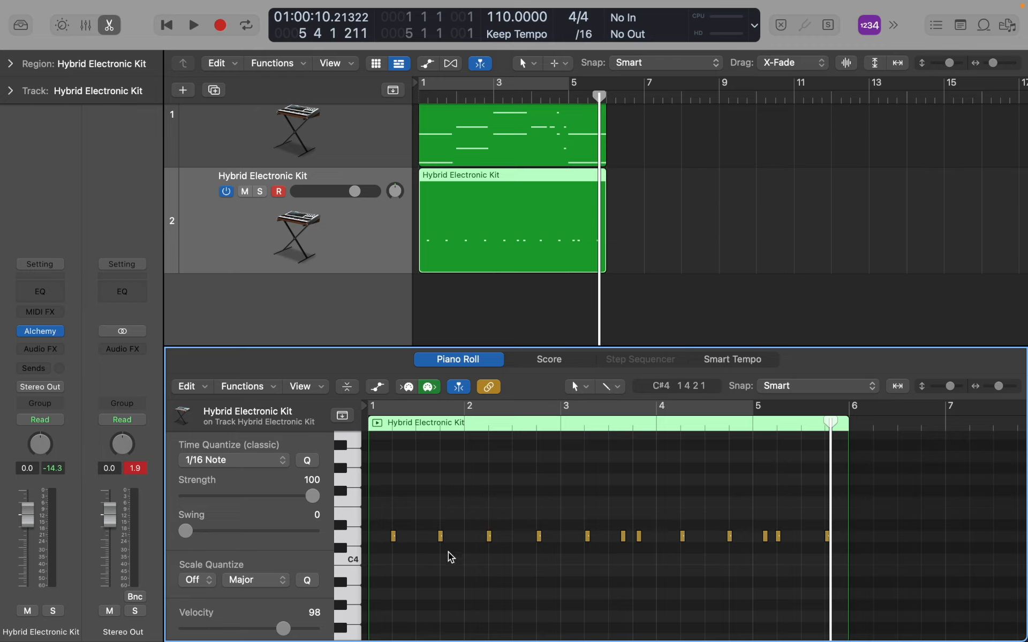
{"action": "key", "text": "super+Right"}
{"action": "key", "text": "super+Right"}
{"action": "key", "text": "super+Right"}
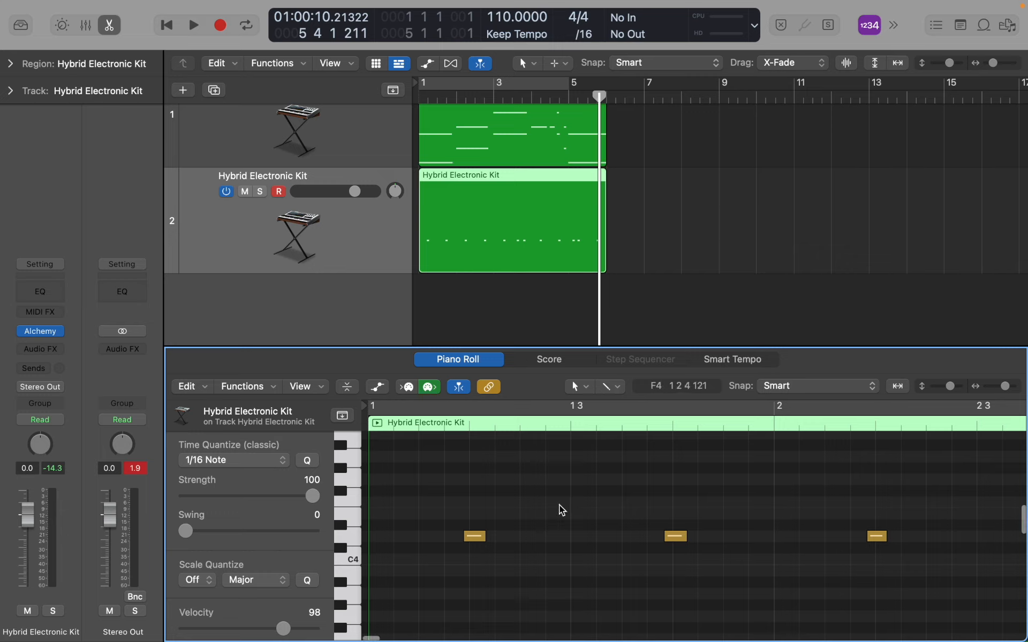
{"action": "left_click", "coordinate": [585, 34]}
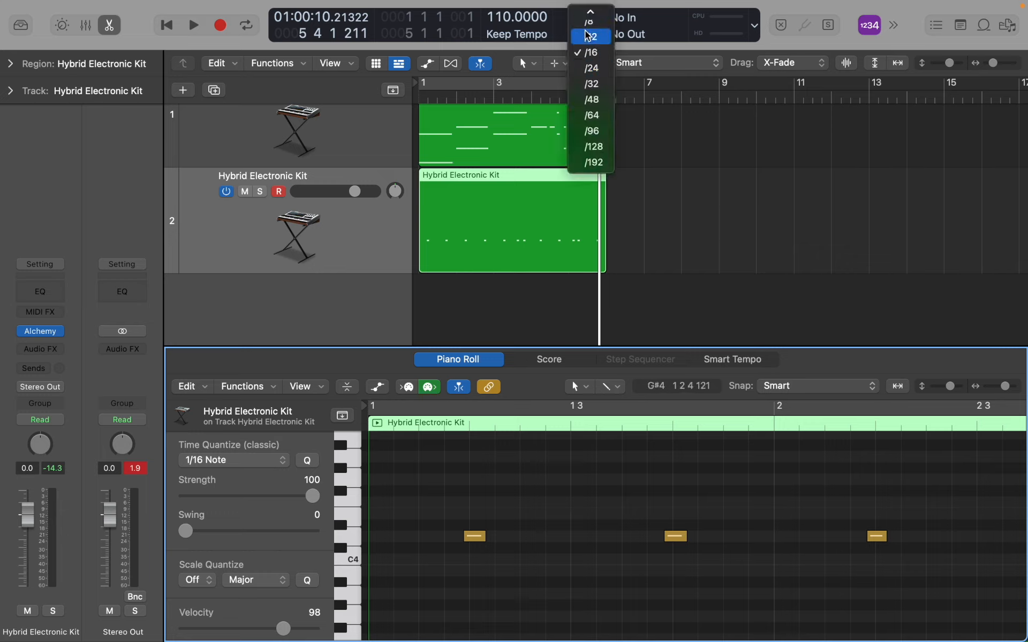
{"action": "left_click", "coordinate": [591, 13]}
Step: Examine how the drum hits across the region line up with the eighth-note grid
{"action": "scroll", "coordinate": [505, 464], "scroll_direction": "right", "scroll_amount": 5}
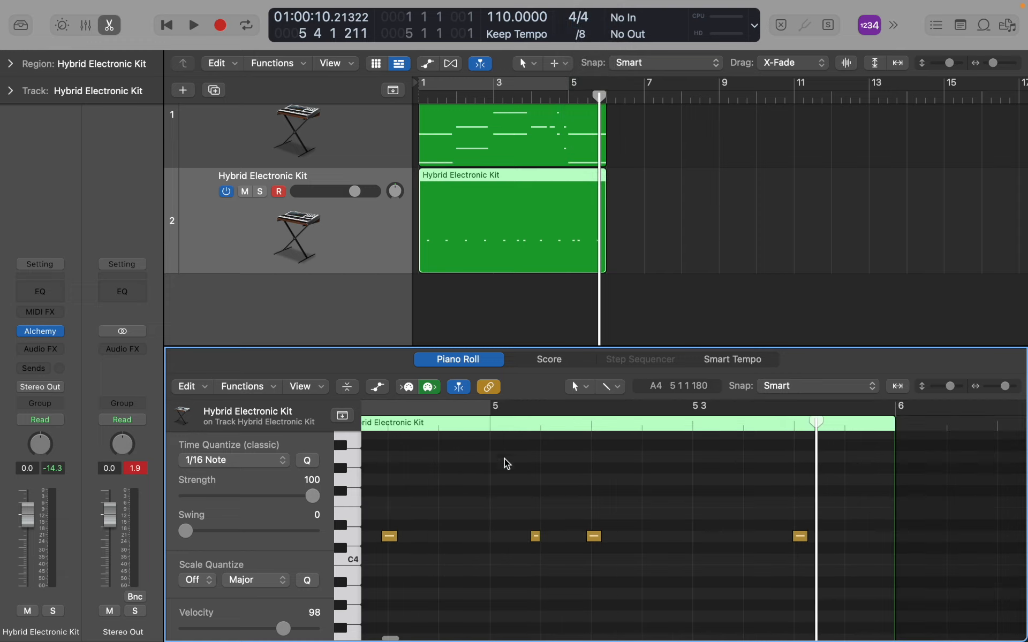
{"action": "scroll", "coordinate": [434, 590], "scroll_direction": "left", "scroll_amount": 6}
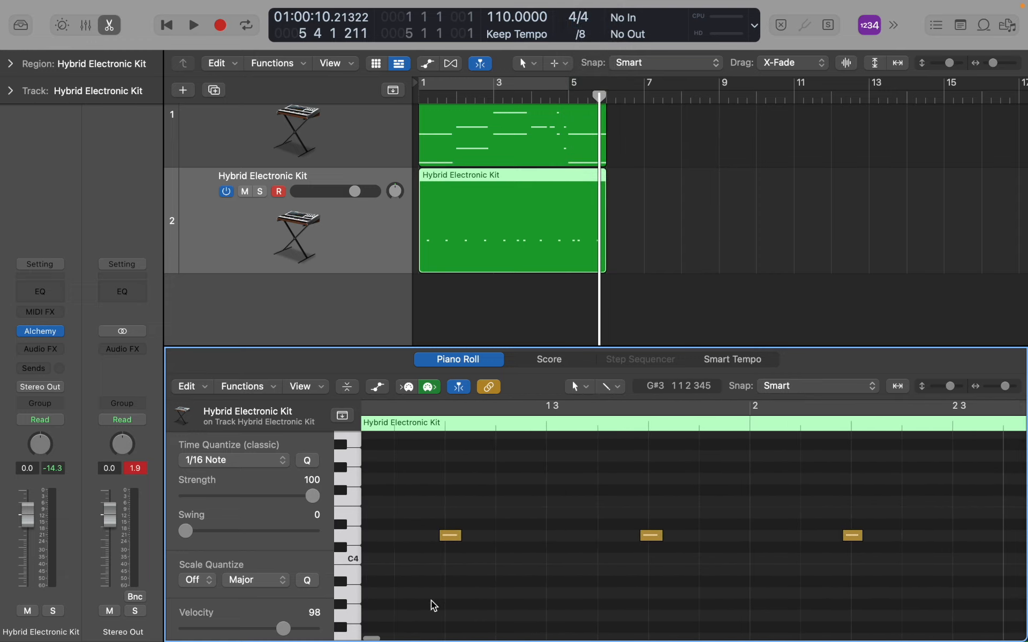
{"action": "key", "text": "super+Left"}
{"action": "key", "text": "super+Left"}
{"action": "key", "text": "super+Left"}
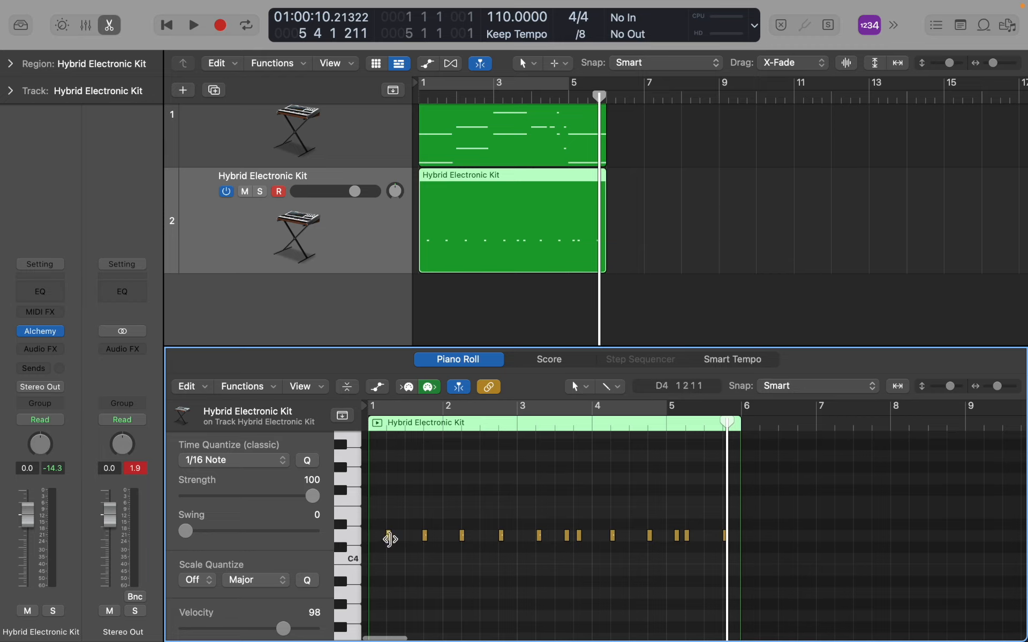
{"action": "key", "text": "super+Right"}
{"action": "key", "text": "super+Right"}
{"action": "key", "text": "super+Right"}
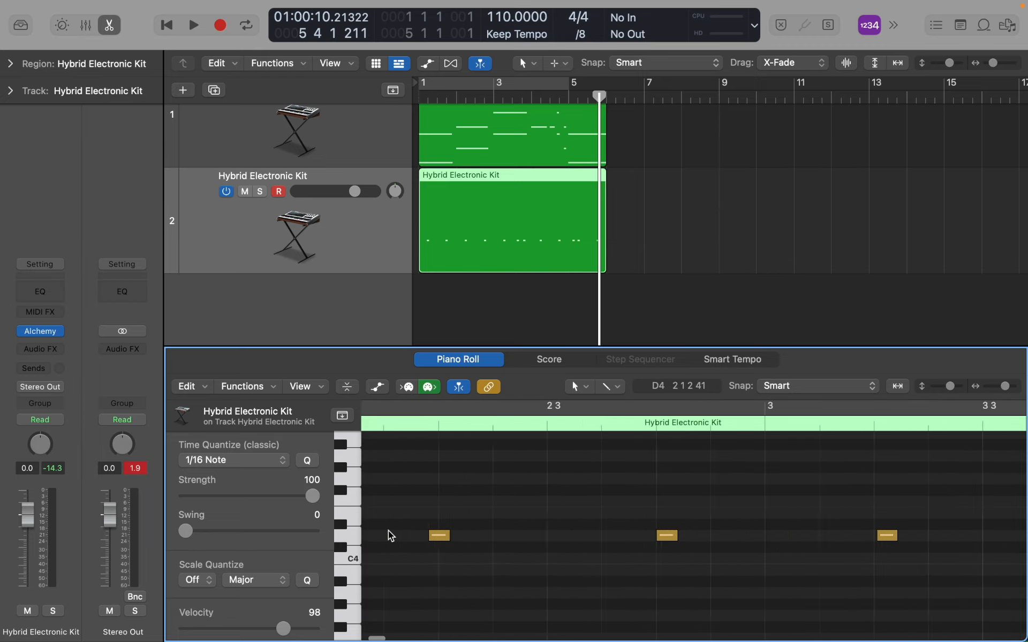
{"action": "scroll", "coordinate": [390, 536], "scroll_direction": "right", "scroll_amount": 1}
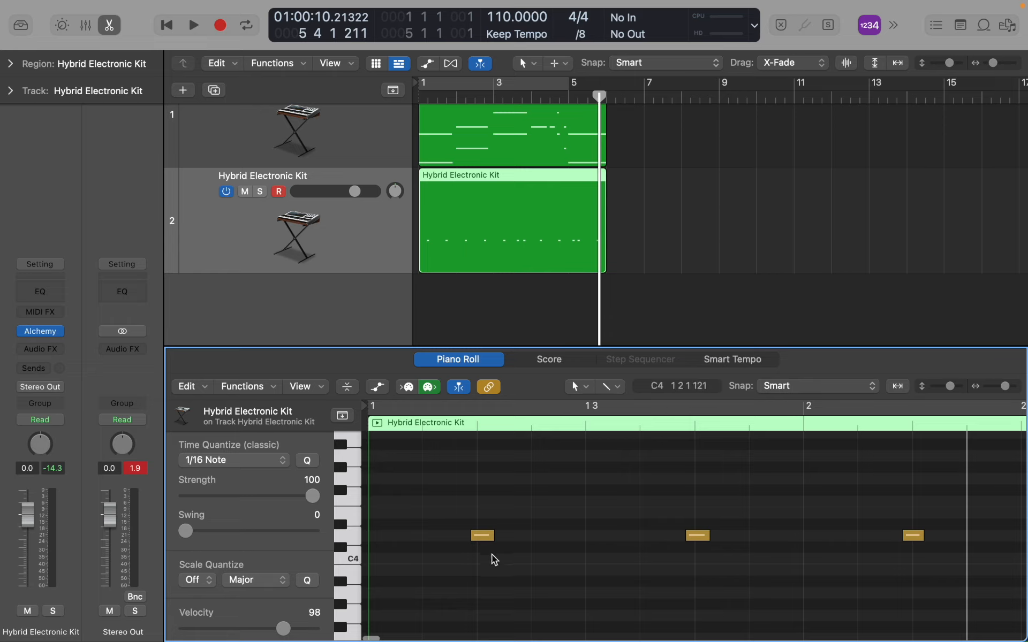
{"action": "scroll", "coordinate": [581, 491], "scroll_direction": "up", "scroll_amount": 5}
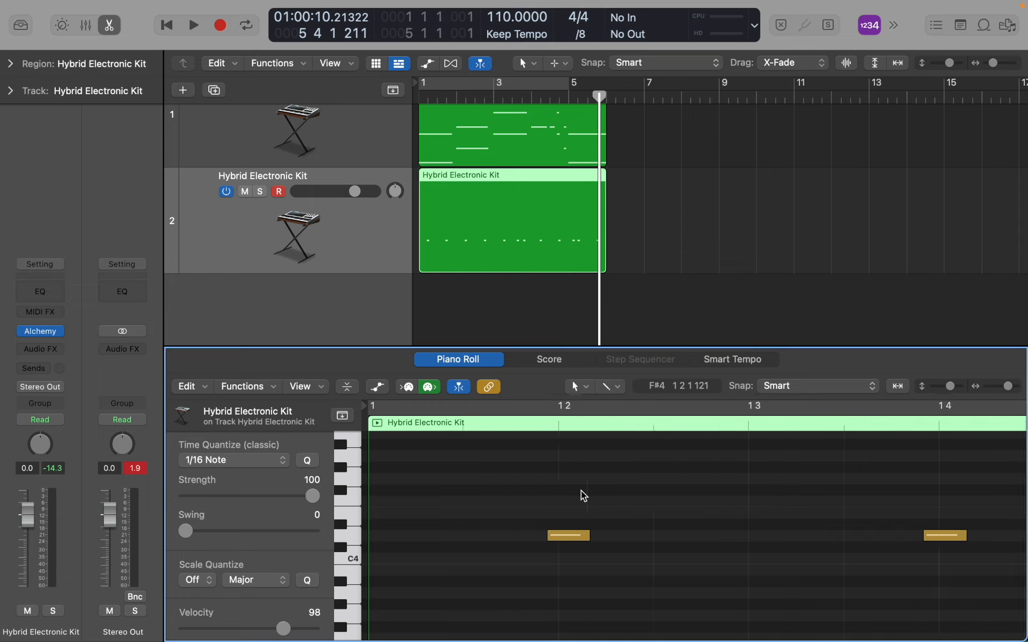
{"action": "scroll", "coordinate": [583, 496], "scroll_direction": "left", "scroll_amount": 1}
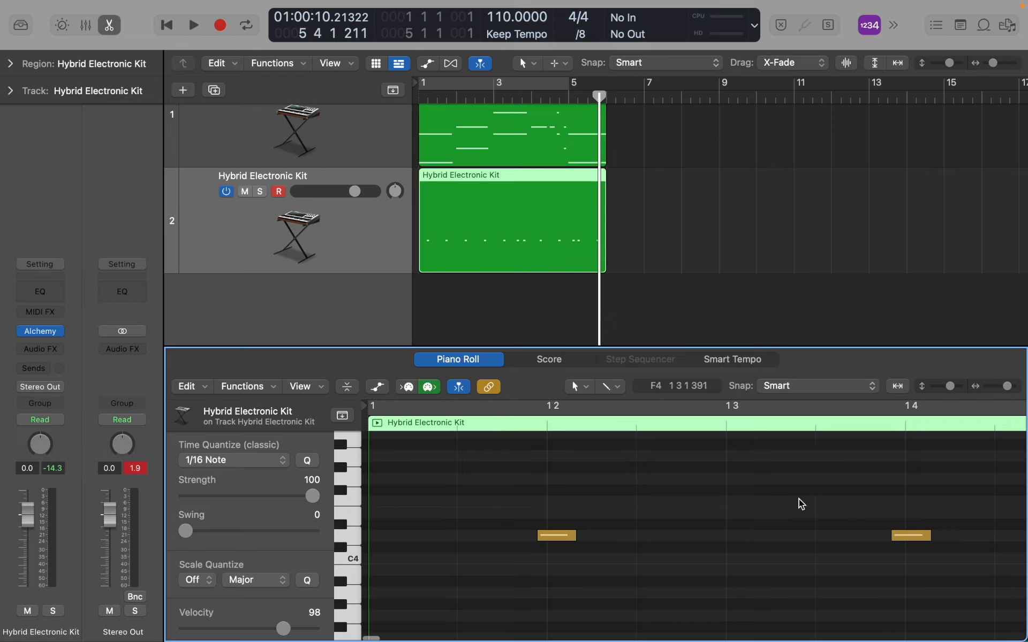
{"action": "scroll", "coordinate": [760, 523], "scroll_direction": "down", "scroll_amount": 5}
{"action": "scroll", "coordinate": [760, 524], "scroll_direction": "down", "scroll_amount": 1}
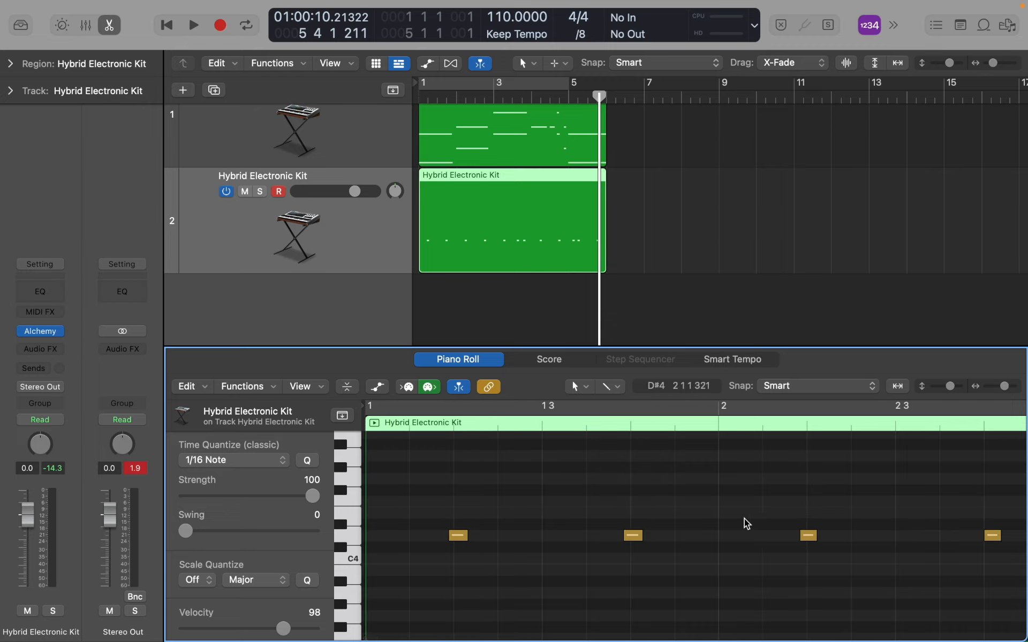
Step: Quantize all notes of the drum region to 1/8 Note at strength 100
{"action": "left_click", "coordinate": [458, 535]}
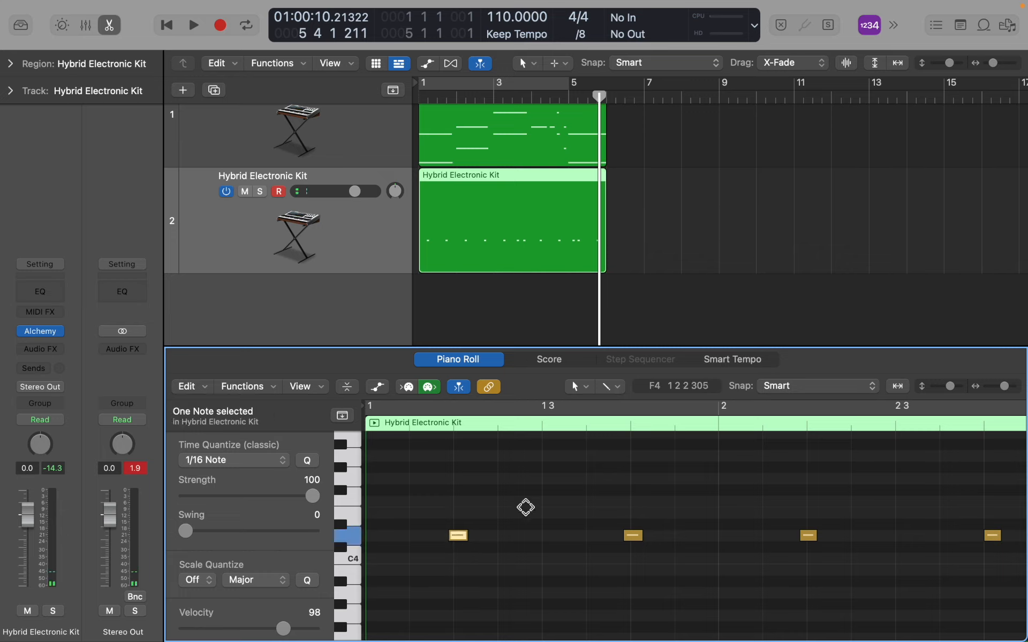
{"action": "key", "text": "super+a"}
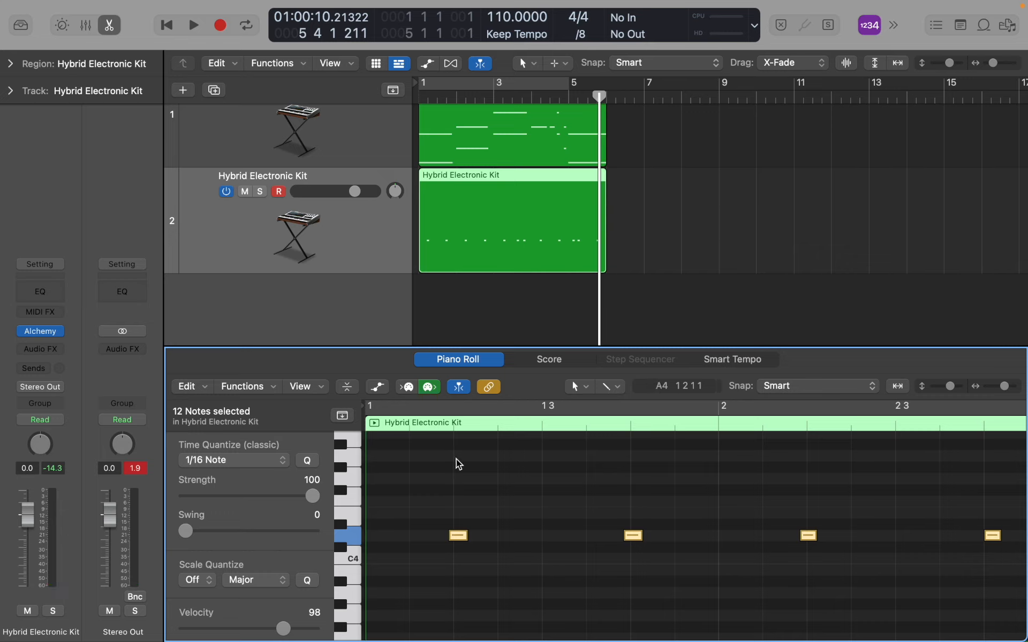
{"action": "left_click", "coordinate": [284, 466]}
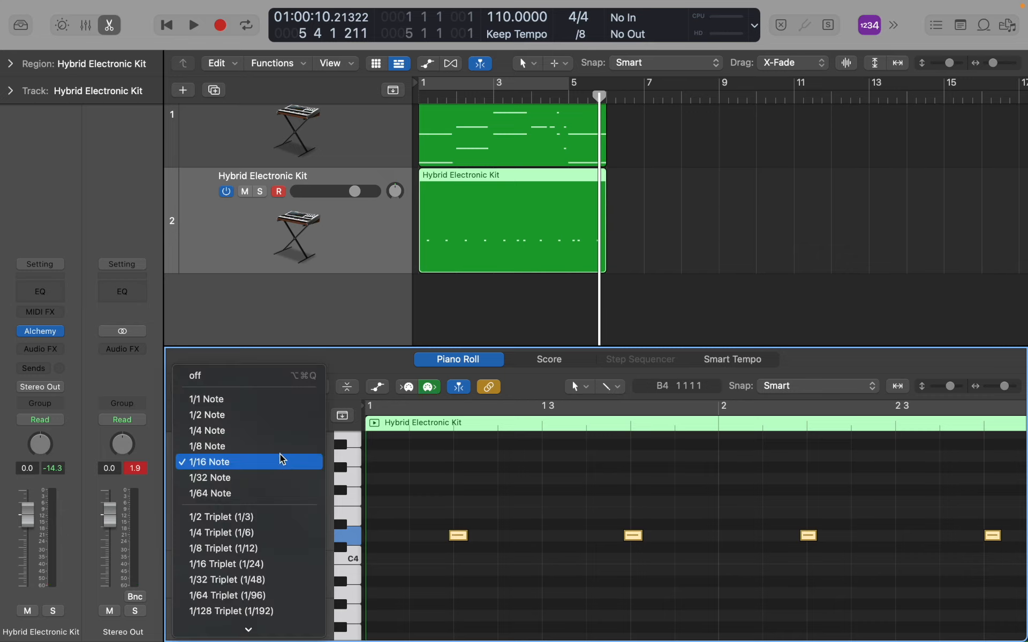
{"action": "left_click", "coordinate": [279, 453]}
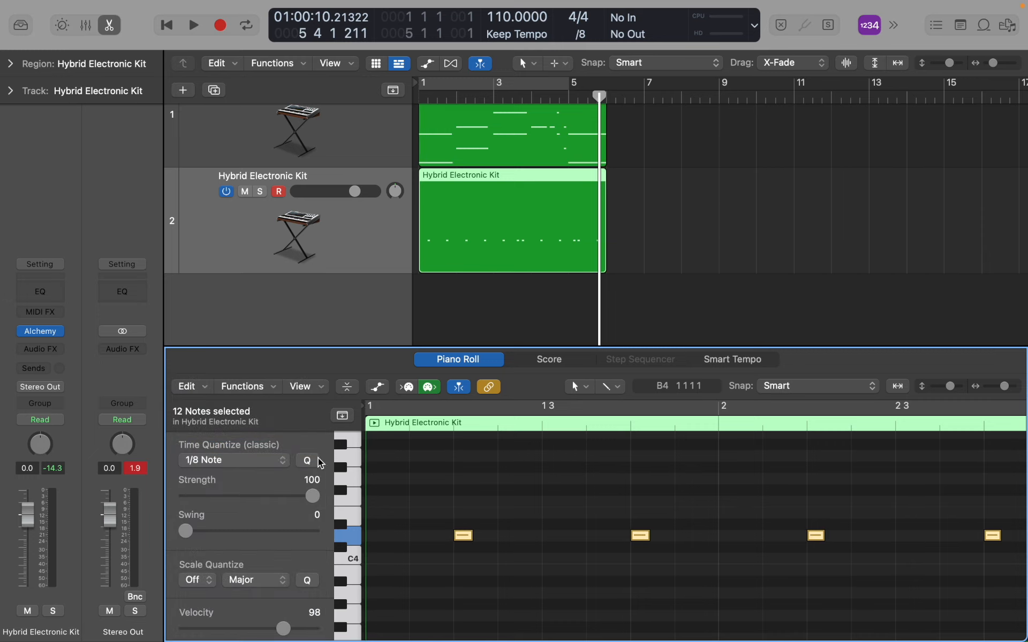
{"action": "mouse_move", "coordinate": [311, 492]}
{"action": "left_mouse_down"}
{"action": "mouse_move", "coordinate": [203, 498]}
{"action": "mouse_move", "coordinate": [326, 503]}
{"action": "left_mouse_up"}
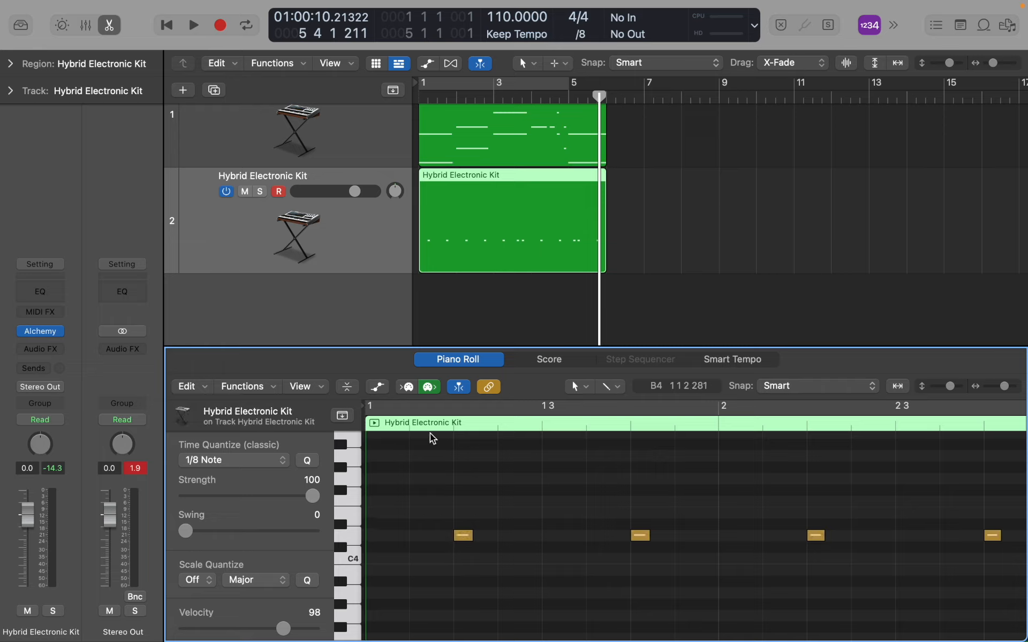
Step: Play the quantized drum part with the bass from bar 1 to the end of bar 5
{"action": "key", "text": "Return"}
{"action": "key", "text": "space"}
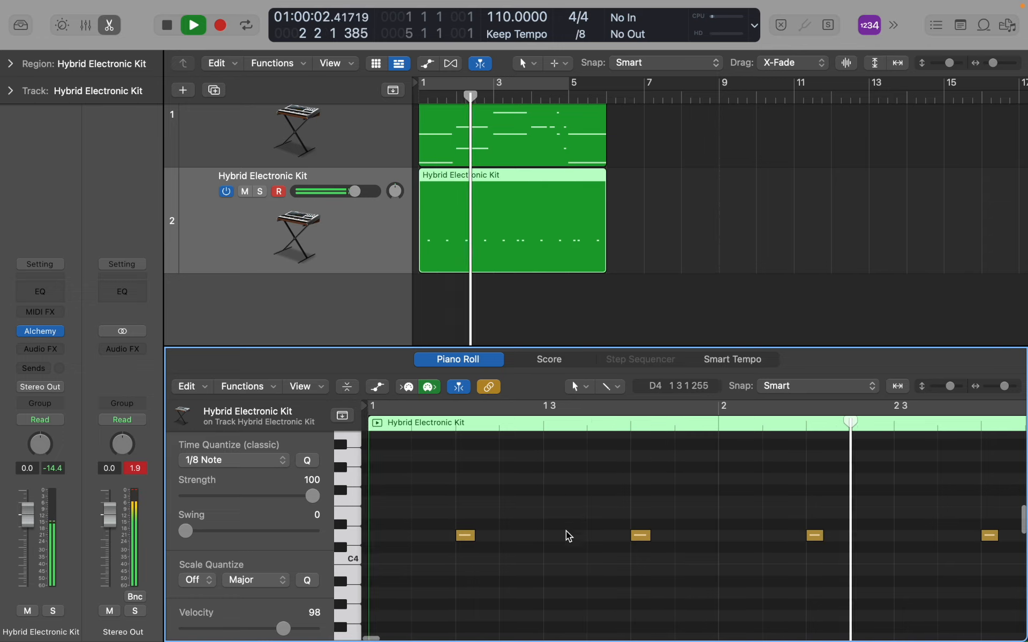
{"action": "scroll", "coordinate": [564, 532], "scroll_direction": "down", "scroll_amount": 5}
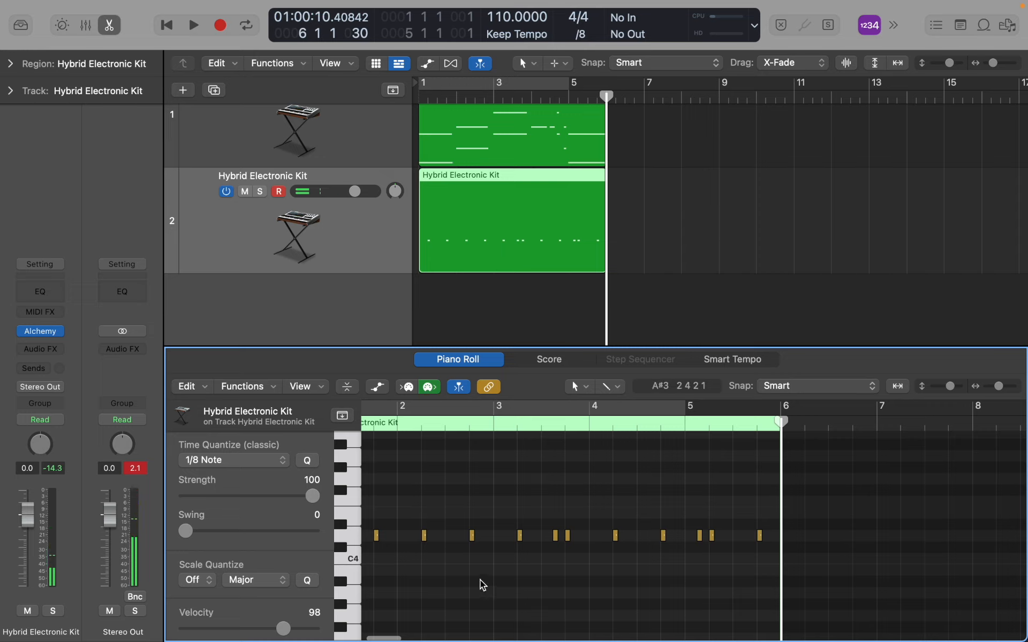
{"action": "left_click", "coordinate": [374, 318]}
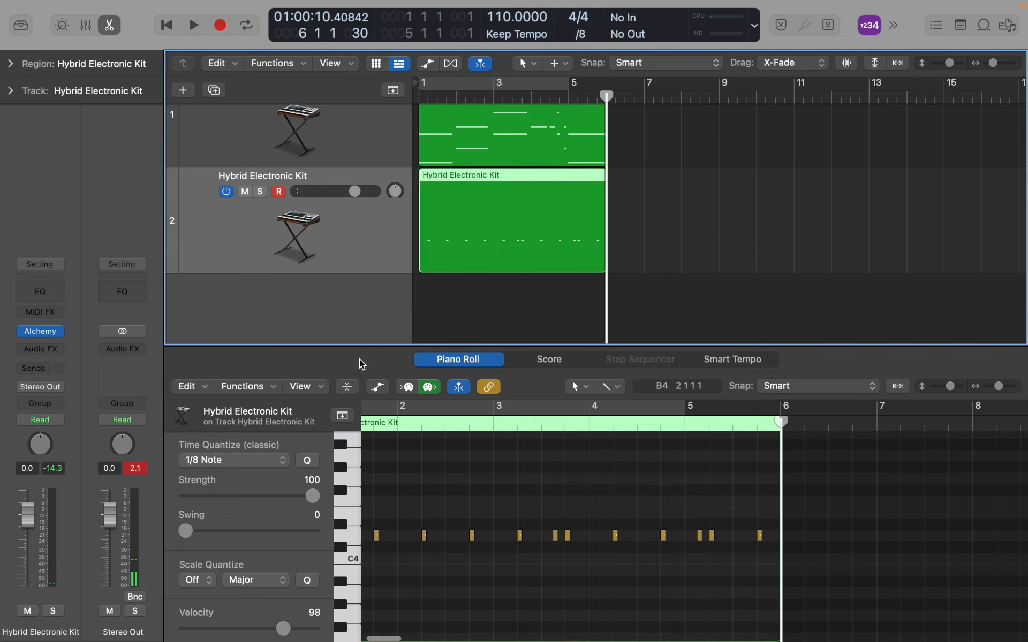
Step: Audition the Hybrid Electronic Kit's C4, D4 and F#4 sounds with Musical Typing, with the playhead at bar 1
{"action": "left_click", "coordinate": [421, 96]}
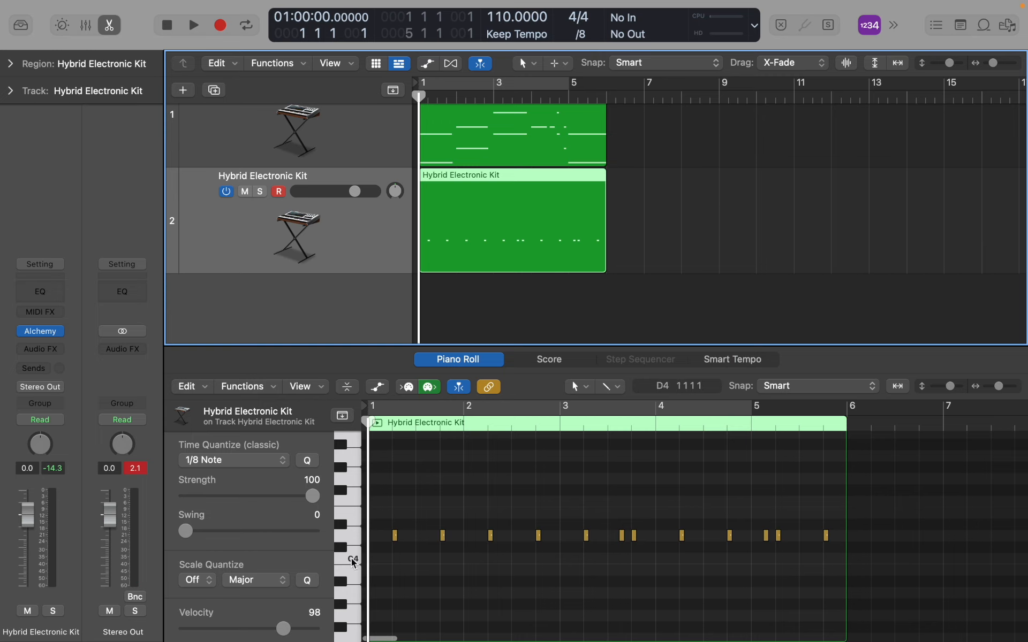
{"action": "scroll", "coordinate": [354, 562], "scroll_direction": "down", "scroll_amount": 3}
{"action": "key", "text": "super+k"}
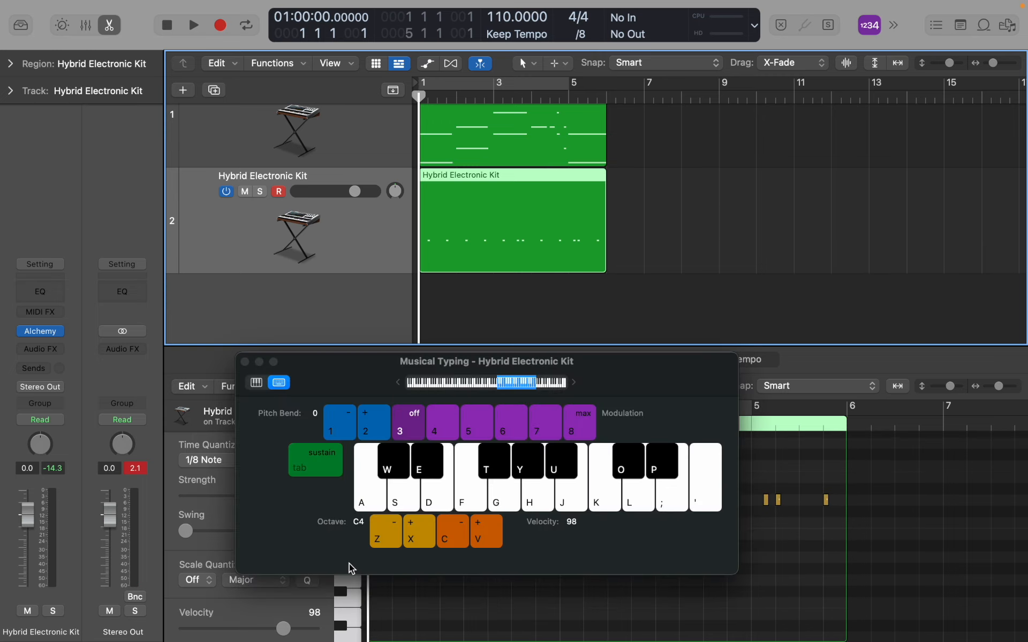
{"action": "key", "text": "a"}
{"action": "key", "text": "a"}
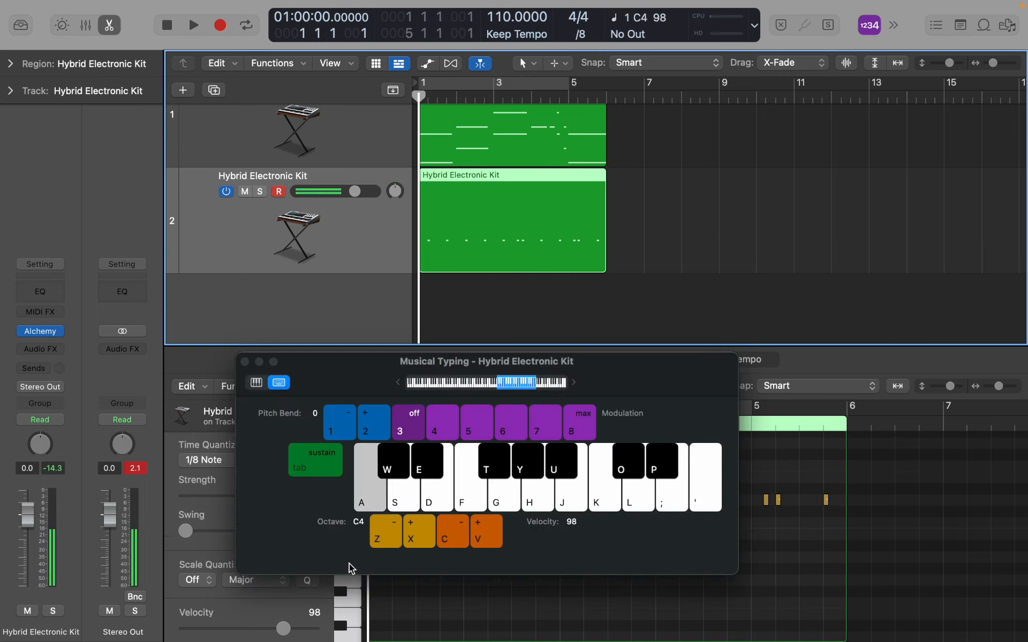
{"action": "key", "text": "z"}
{"action": "key", "text": "a"}
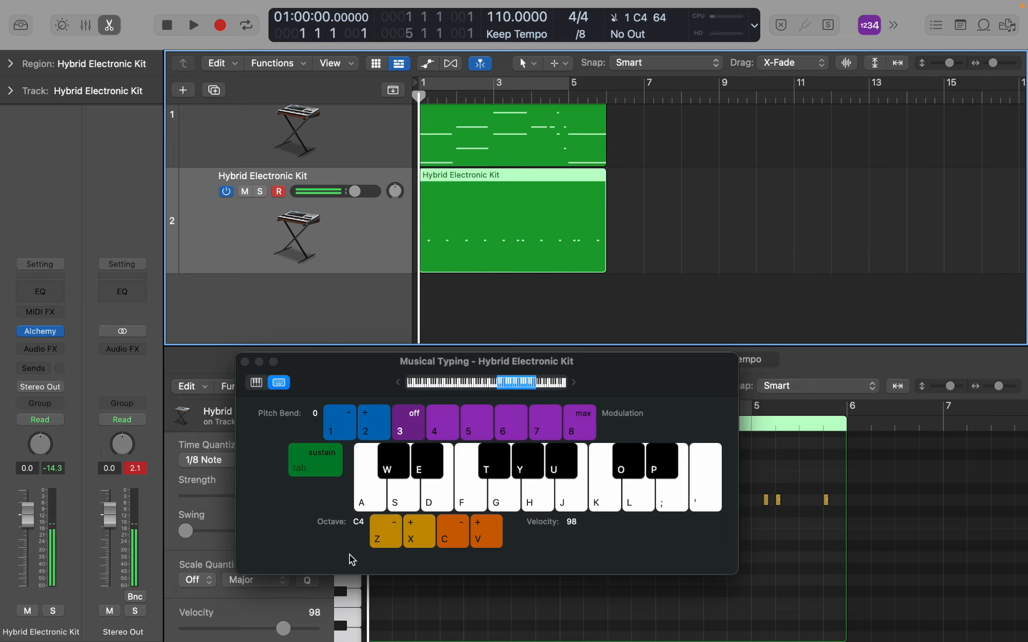
{"action": "key", "text": "a"}
{"action": "key", "text": "s"}
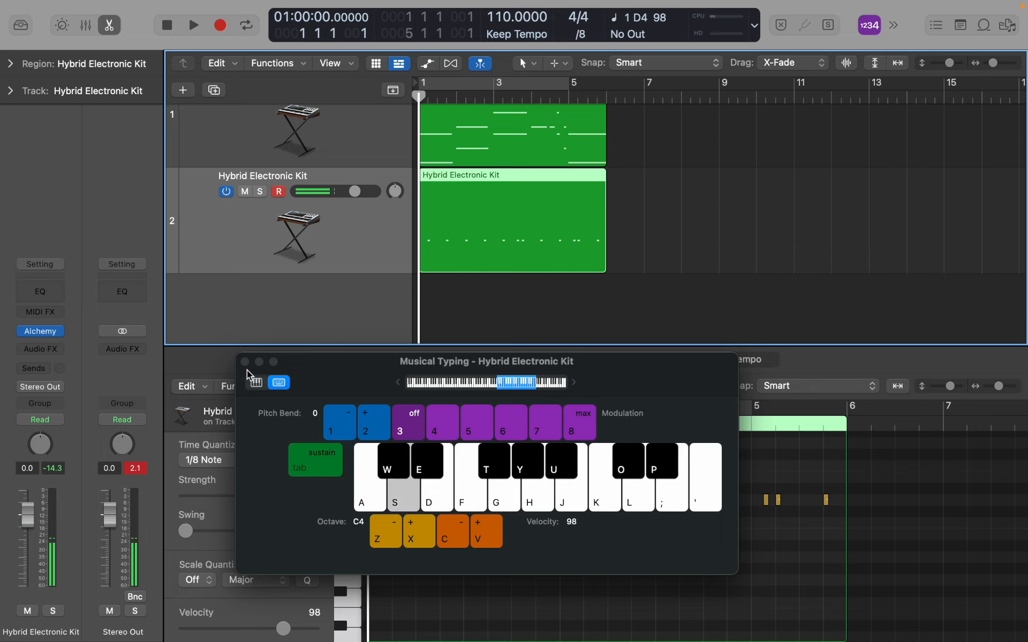
{"action": "key", "text": "h"}
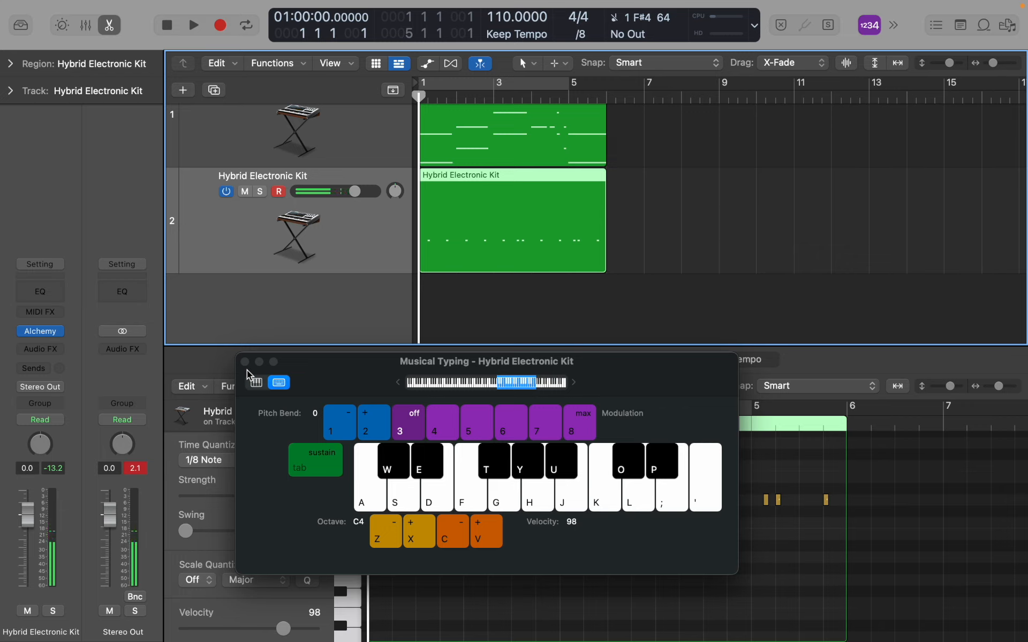
{"action": "key", "text": "t"}
{"action": "key", "text": "t"}
{"action": "left_click", "coordinate": [245, 362]}
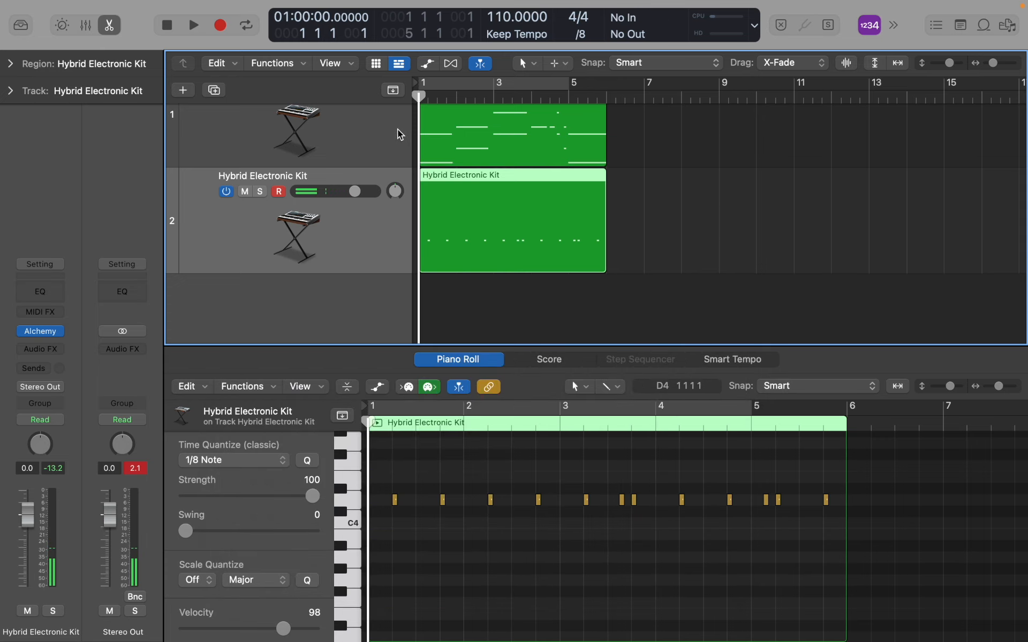
Step: Play the bass and drum parts together from bar 1 into bar 2
{"action": "key", "text": "space"}
{"action": "left_click", "coordinate": [423, 94]}
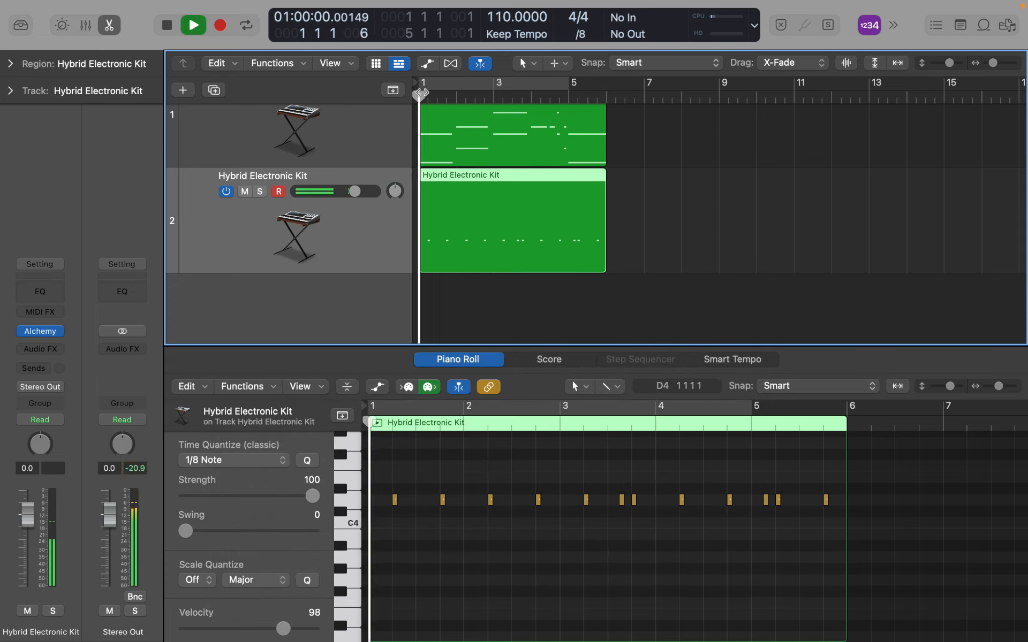
{"action": "key", "text": "space"}
{"action": "left_click", "coordinate": [420, 92]}
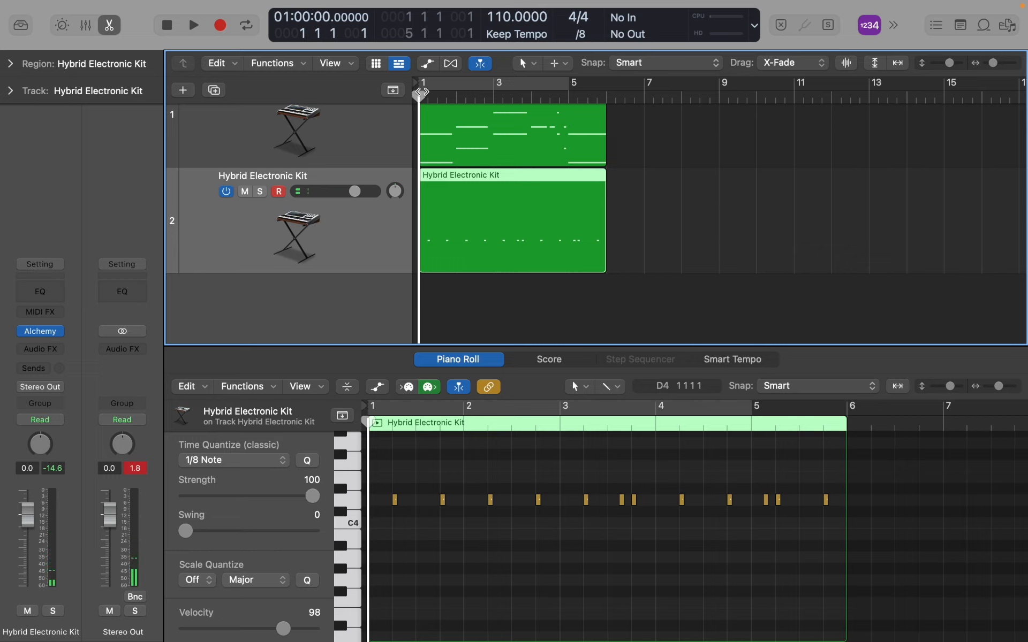
{"action": "key", "text": "space"}
{"action": "key", "text": "t"}
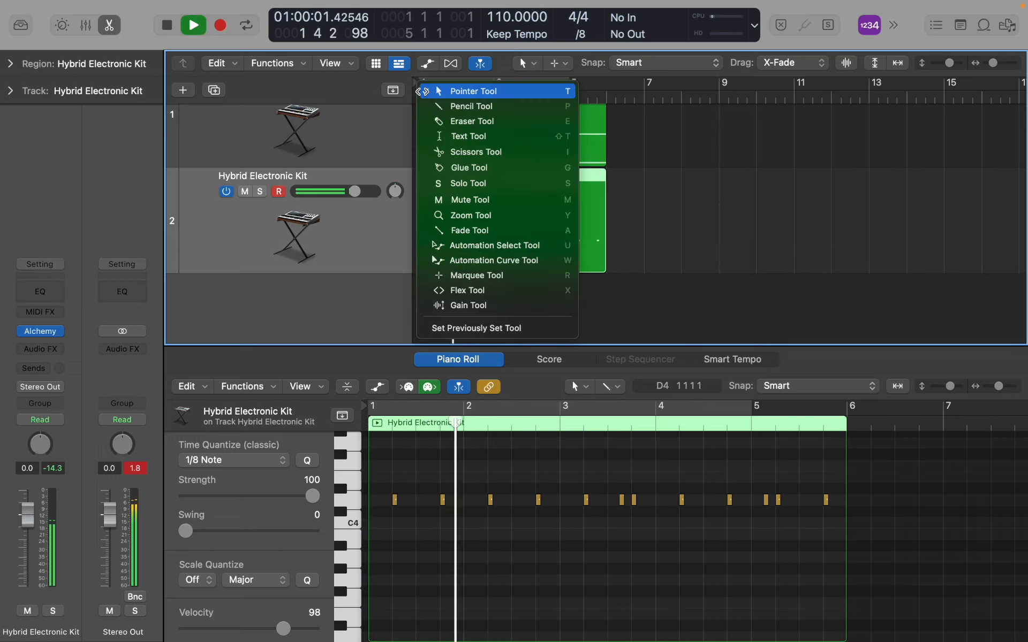
{"action": "left_click", "coordinate": [423, 91]}
{"action": "key", "text": "space"}
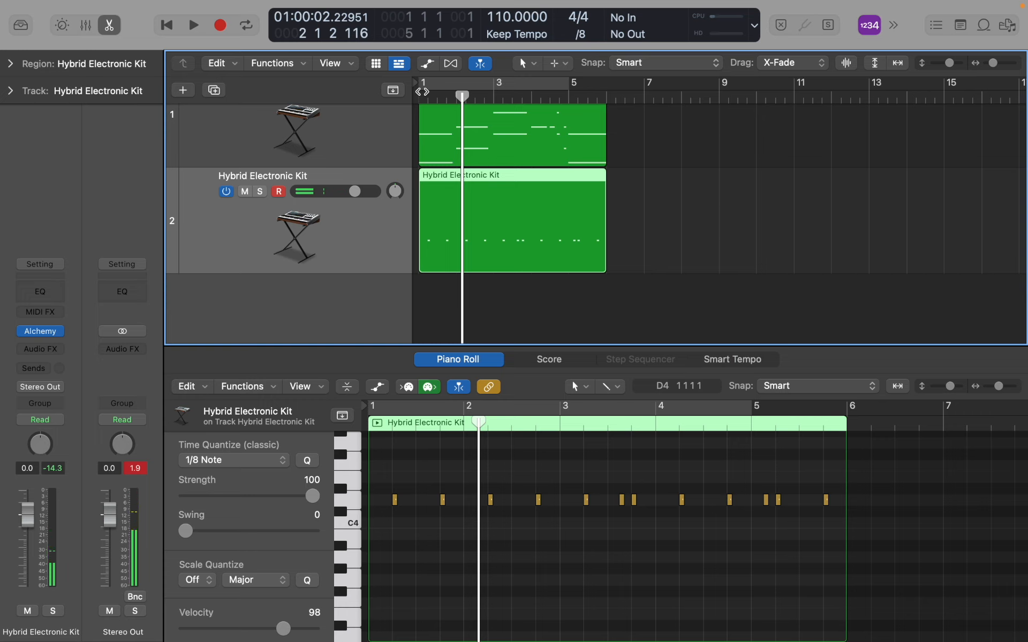
Step: Record a pass of F#4 hits with Musical Typing over the existing drum region, from bar 1 into bar 5
{"action": "key", "text": "super+k"}
{"action": "key", "text": "t"}
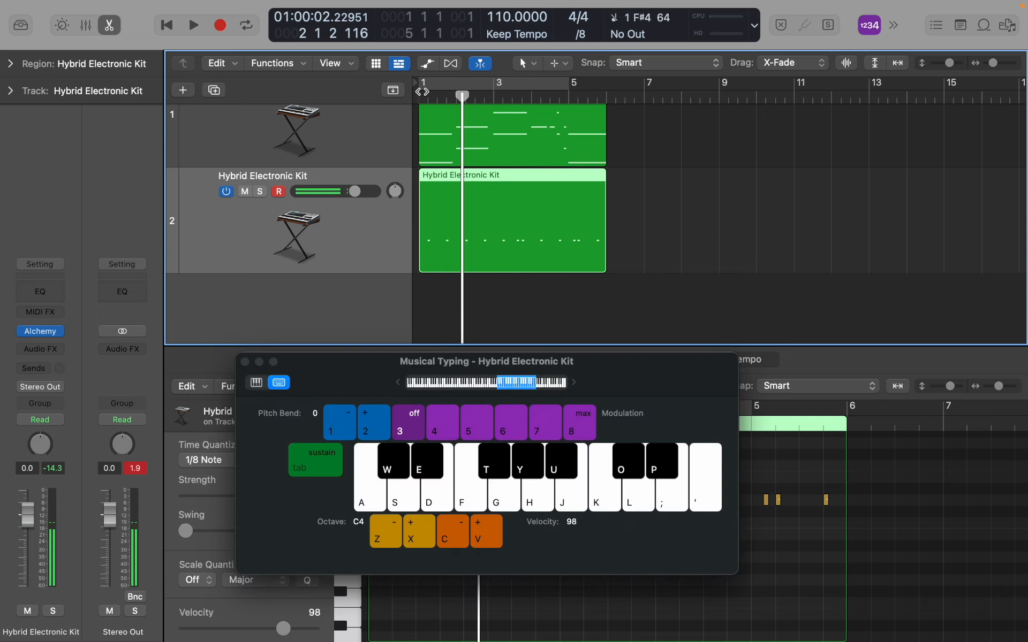
{"action": "left_click", "coordinate": [423, 96]}
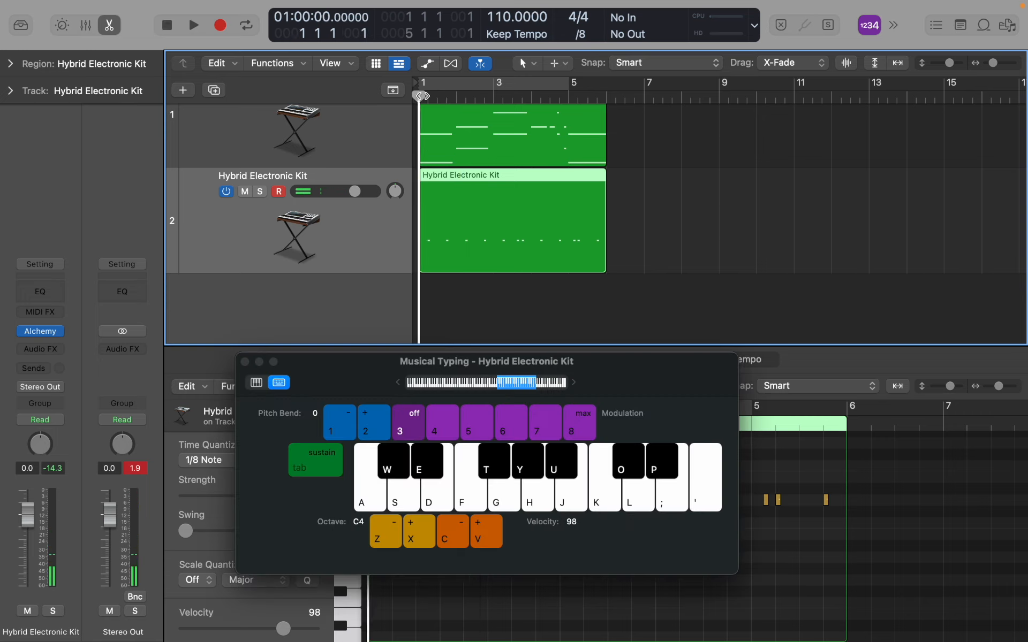
{"action": "key", "text": "r"}
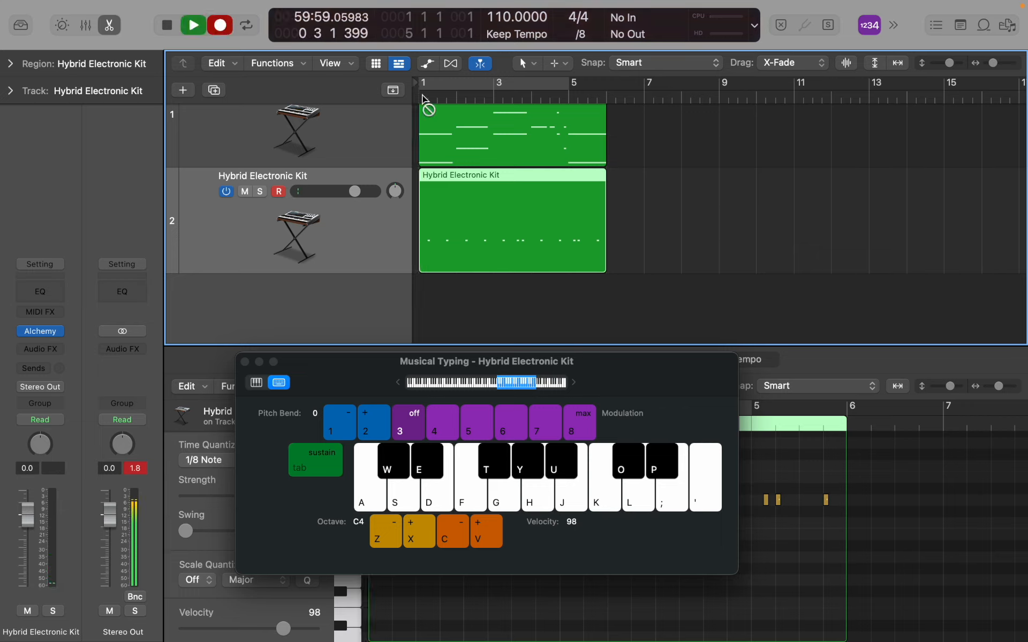
{"action": "key", "text": "t"}
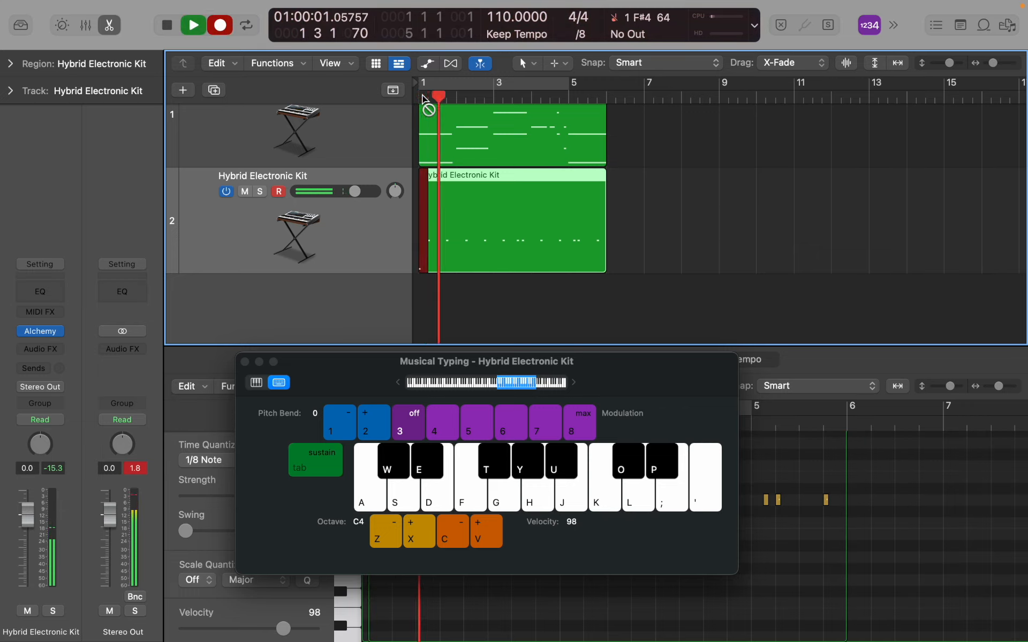
{"action": "key", "text": "s"}
{"action": "key", "text": "t"}
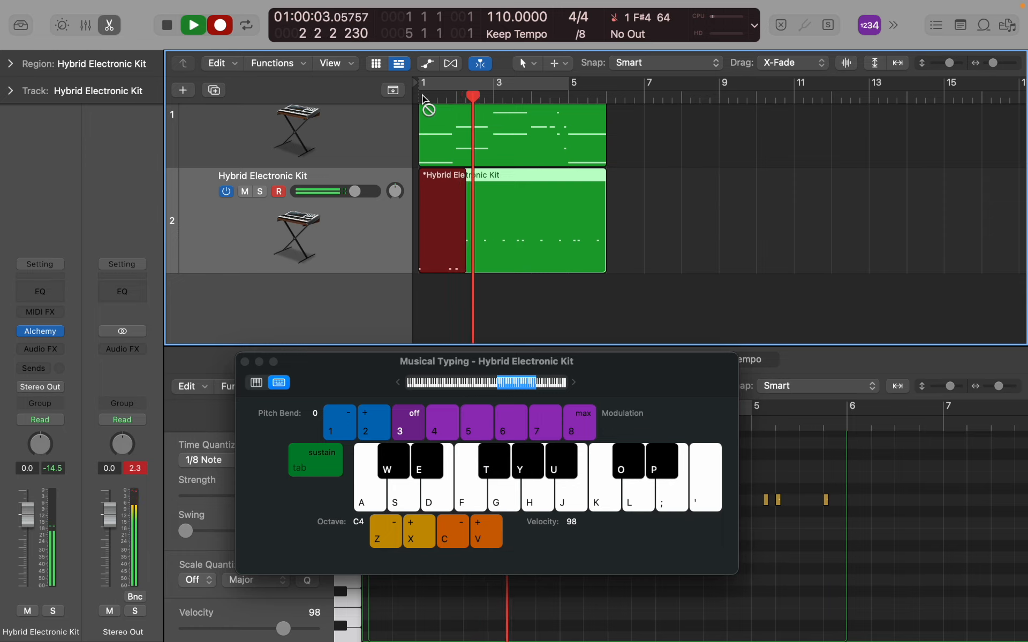
{"action": "key", "text": "t"}
{"action": "key", "text": "s"}
{"action": "key", "text": "t"}
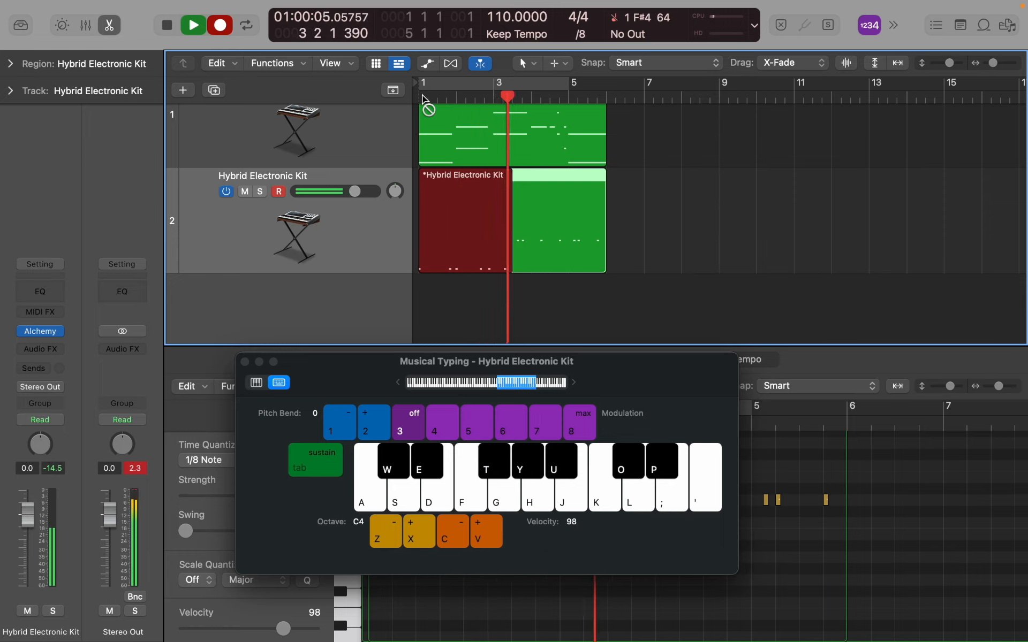
{"action": "key", "text": "s"}
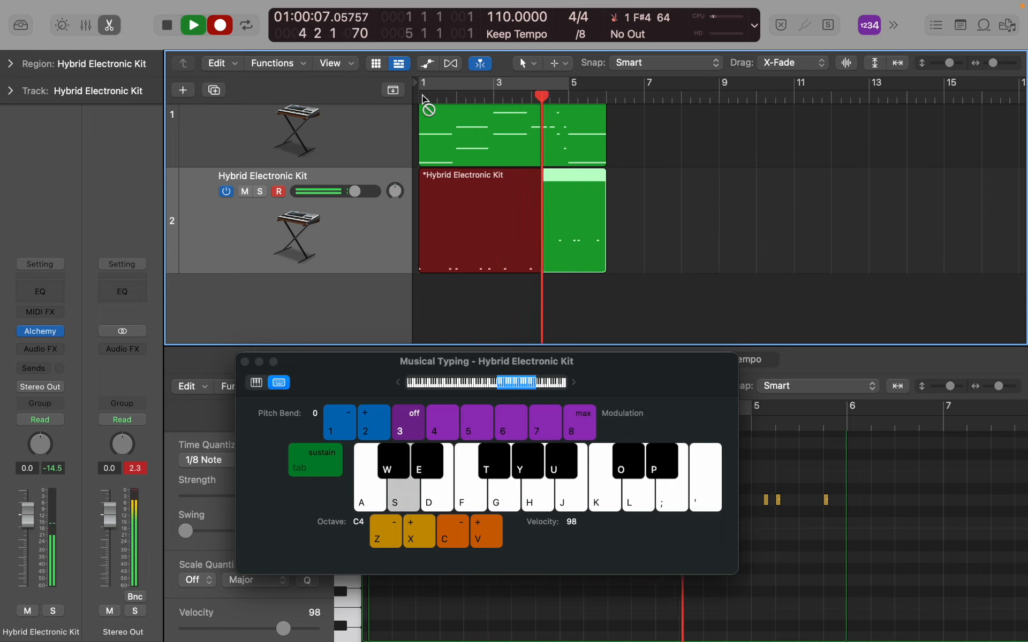
{"action": "key", "text": "t"}
{"action": "key", "text": "t"}
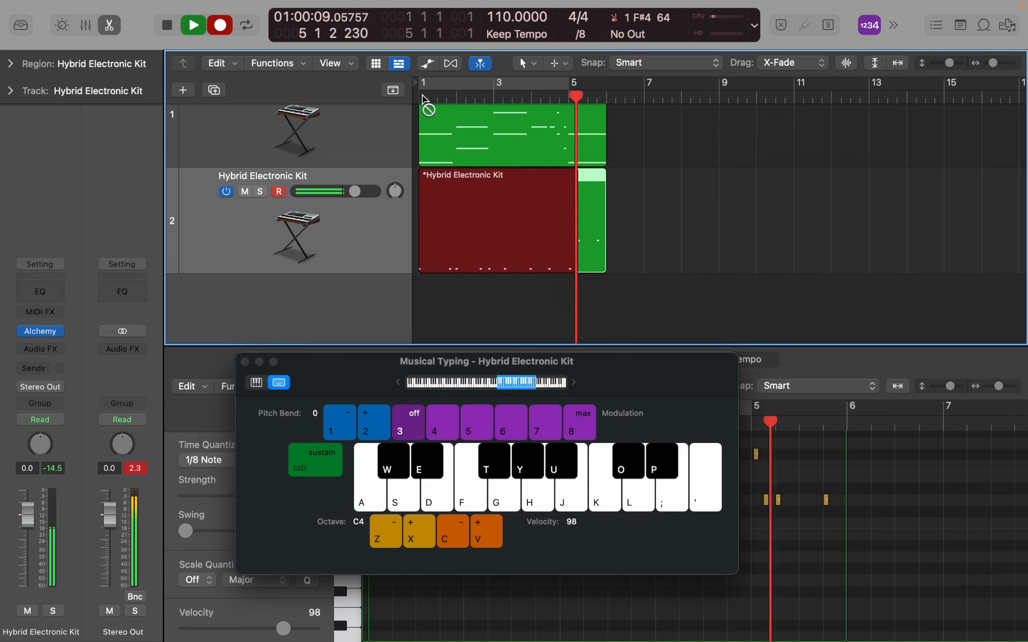
{"action": "key", "text": "space"}
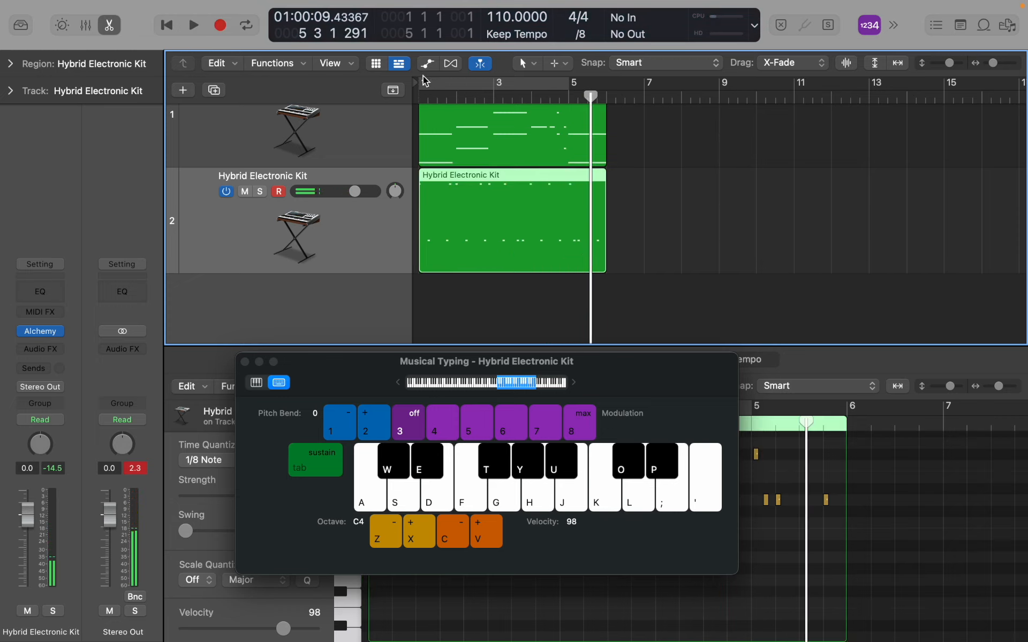
Step: Play the overdubbed drums from bar 1 into bar 2 while playing along on the kit, and put away Musical Typing
{"action": "left_click", "coordinate": [416, 97]}
{"action": "key", "text": "space"}
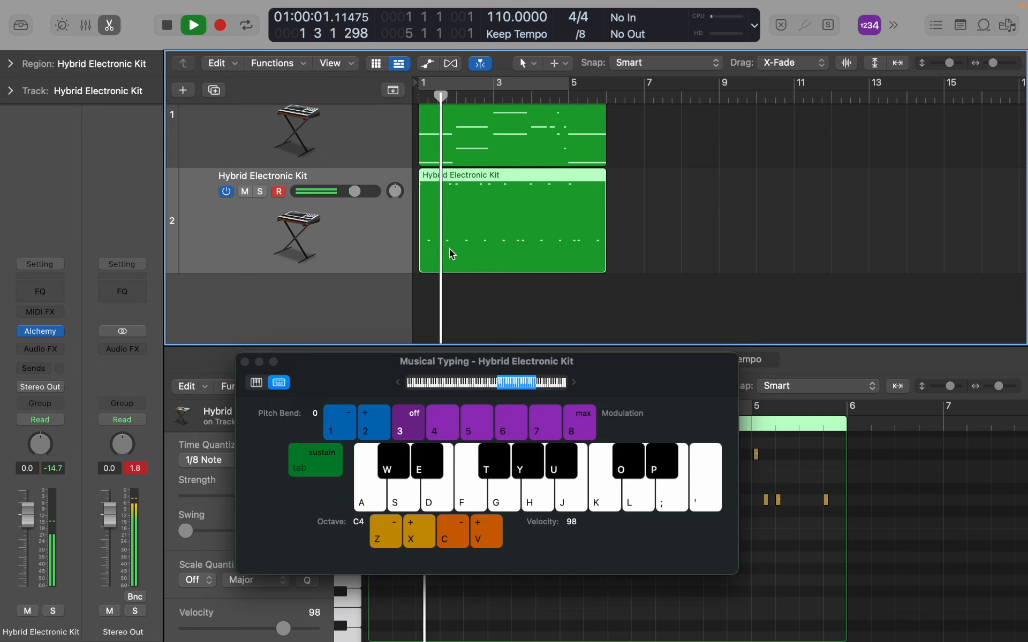
{"action": "key", "text": "s"}
{"action": "key", "text": "t"}
{"action": "key", "text": "s"}
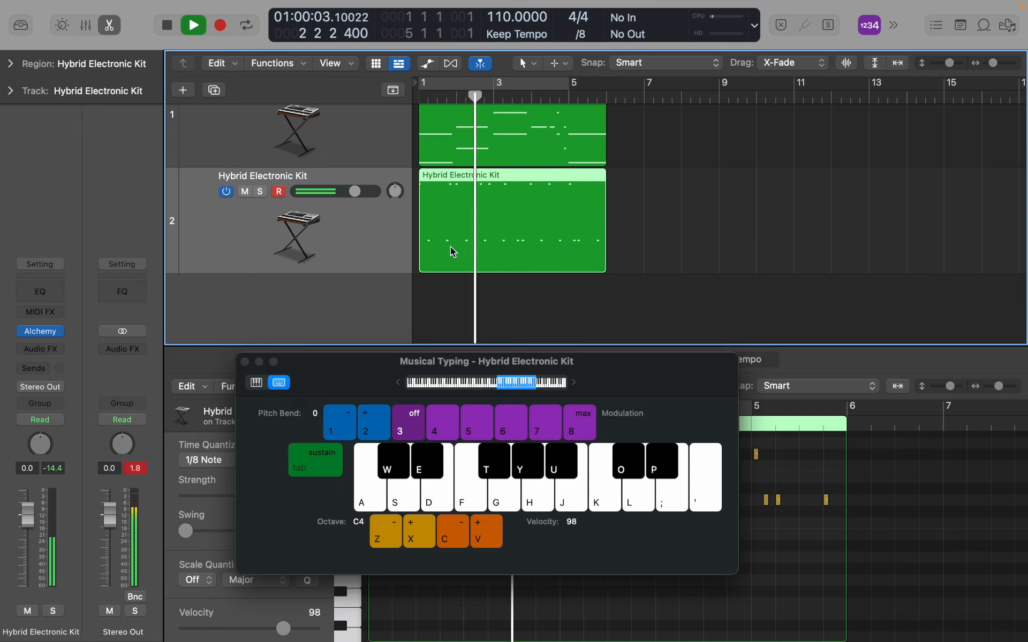
{"action": "key", "text": "space"}
{"action": "left_click", "coordinate": [246, 362]}
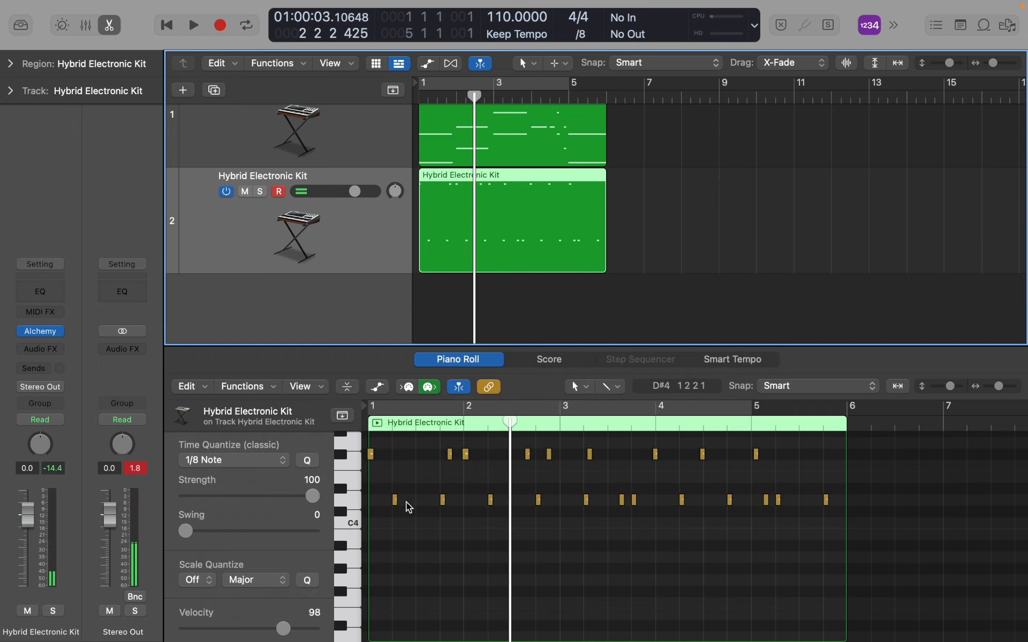
Step: Delete the nine overdubbed F#4 notes from the drum region, keeping the D4 row
{"action": "scroll", "coordinate": [403, 519], "scroll_direction": "up", "scroll_amount": 2}
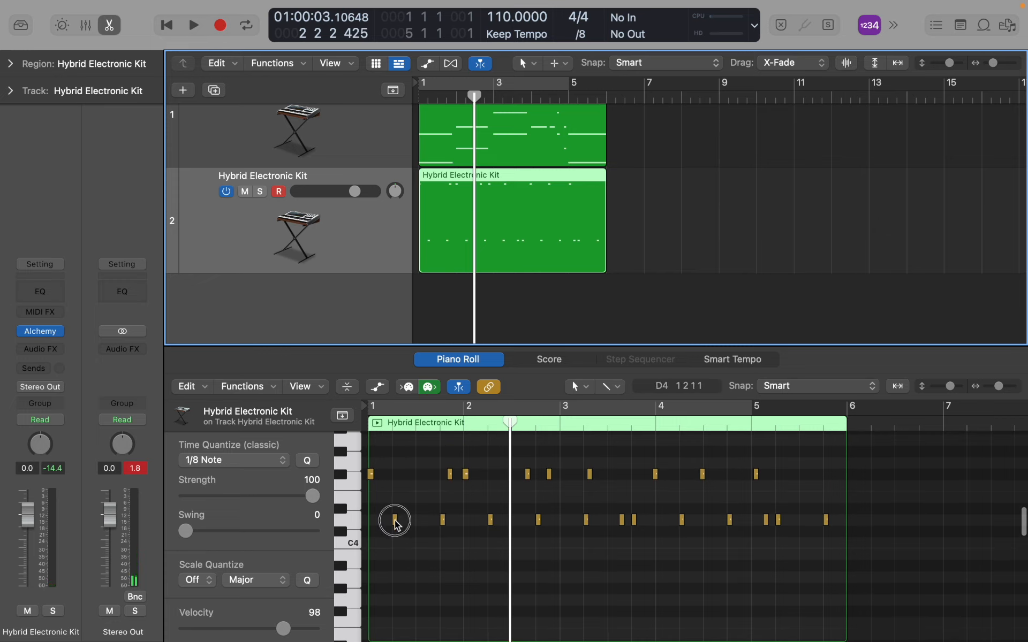
{"action": "left_click", "coordinate": [394, 519]}
{"action": "left_click", "coordinate": [371, 475]}
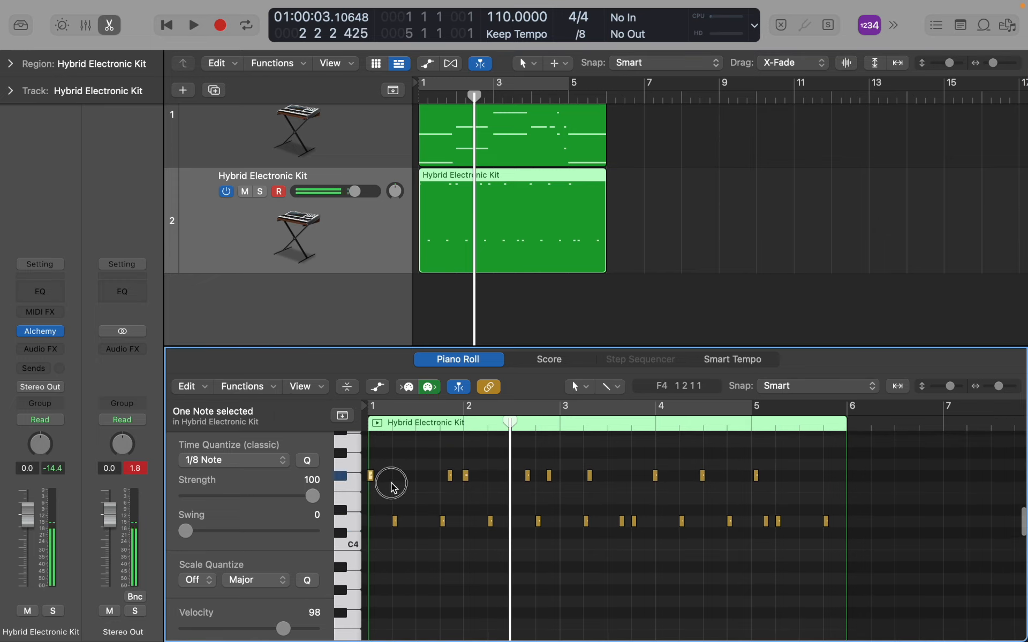
{"action": "left_click_drag", "start_coordinate": [373, 453], "coordinate": [777, 494]}
{"action": "key", "text": "Delete"}
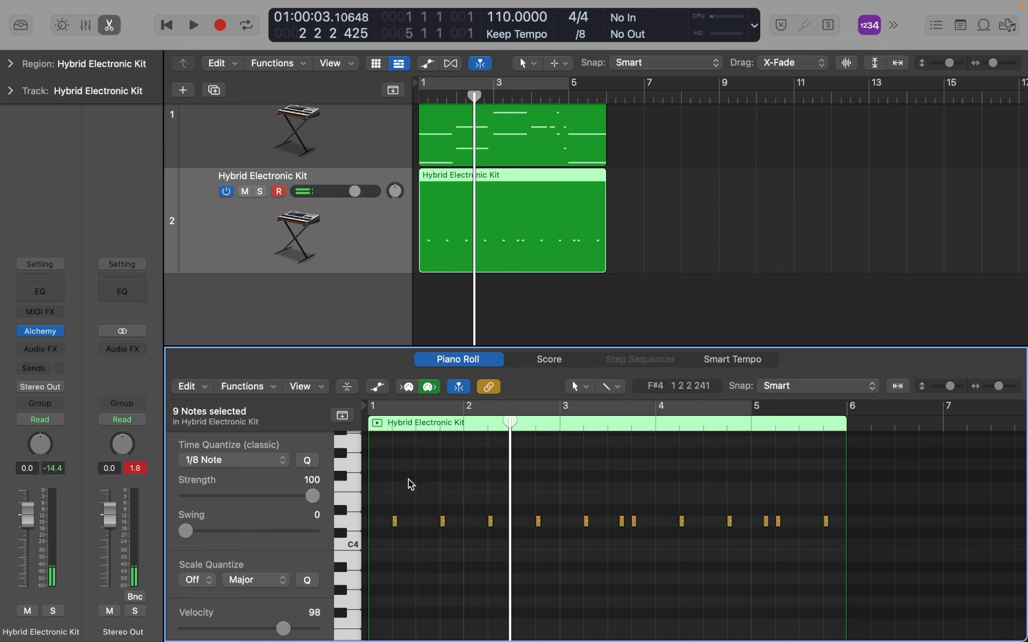
Step: Audition the kit's C4 sound with Musical Typing and put the keyboard away
{"action": "scroll", "coordinate": [408, 479], "scroll_direction": "up", "scroll_amount": 2}
{"action": "key", "text": "super+k"}
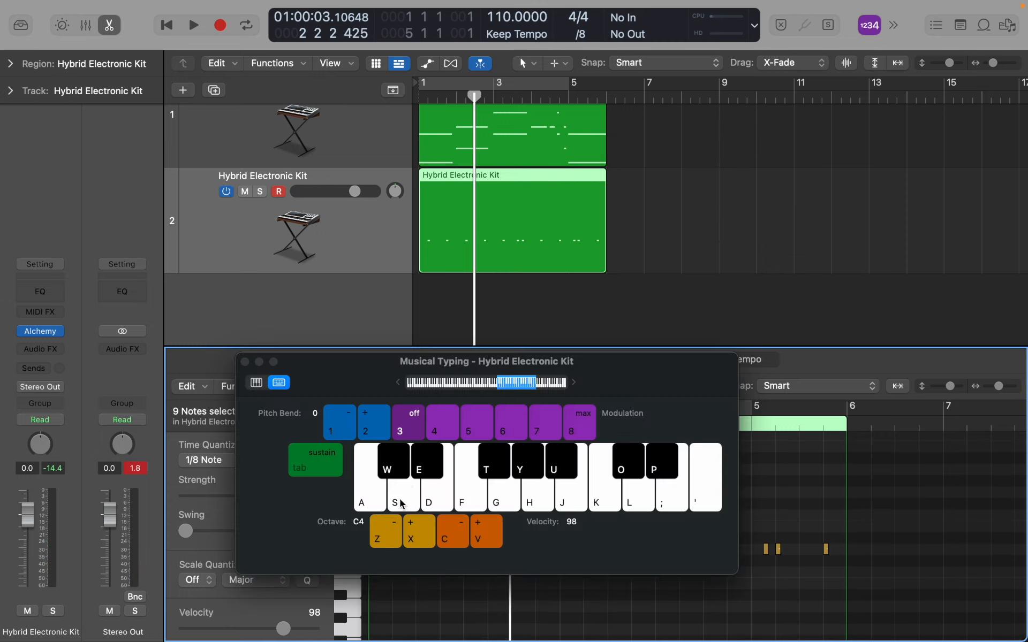
{"action": "left_click", "coordinate": [379, 488]}
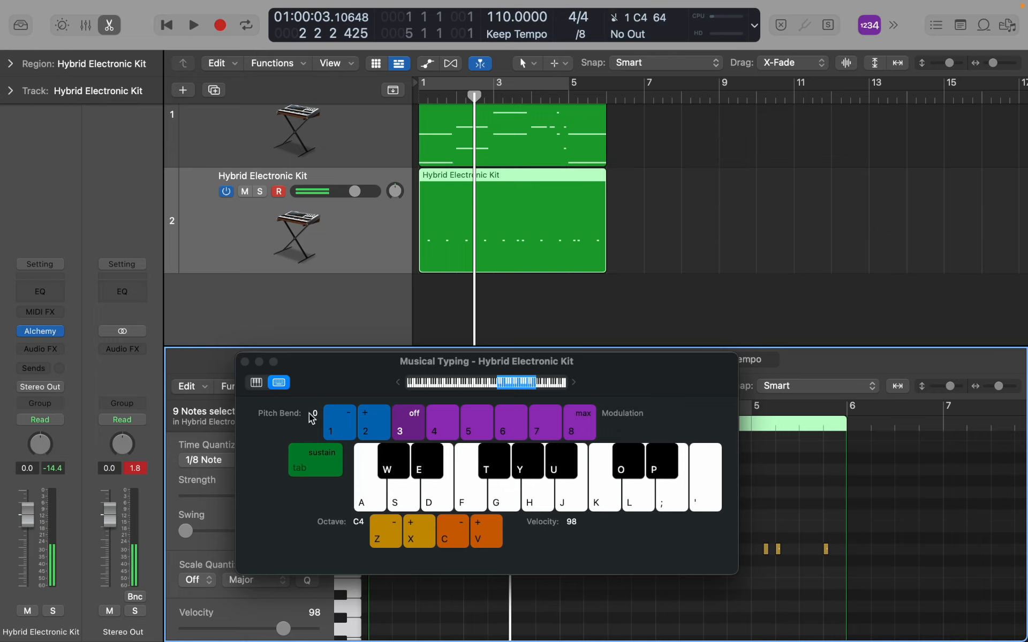
{"action": "left_click", "coordinate": [245, 362]}
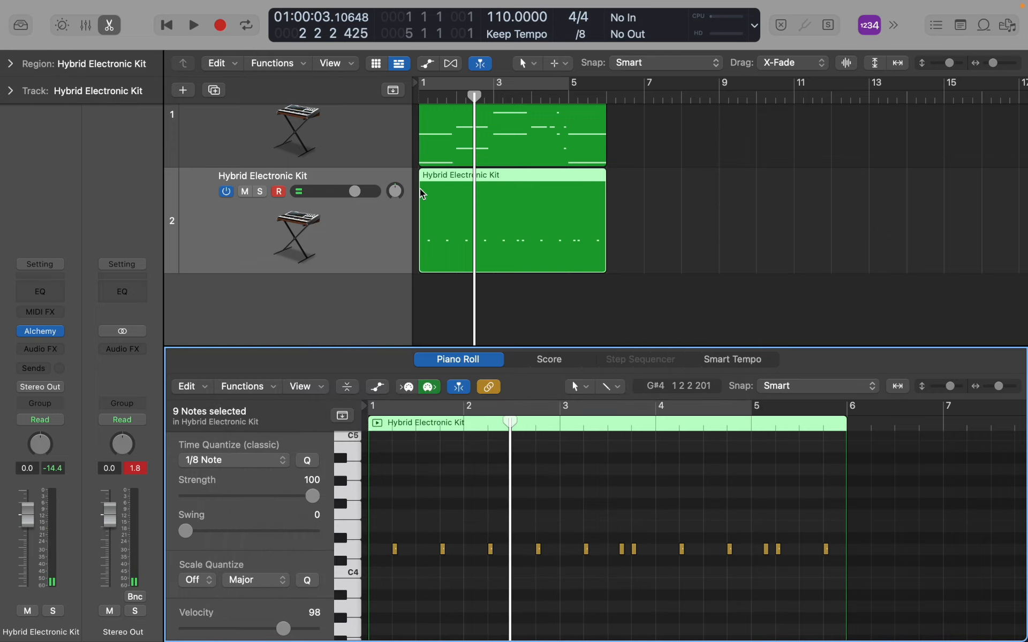
{"action": "left_click", "coordinate": [417, 99]}
{"action": "key", "text": "r"}
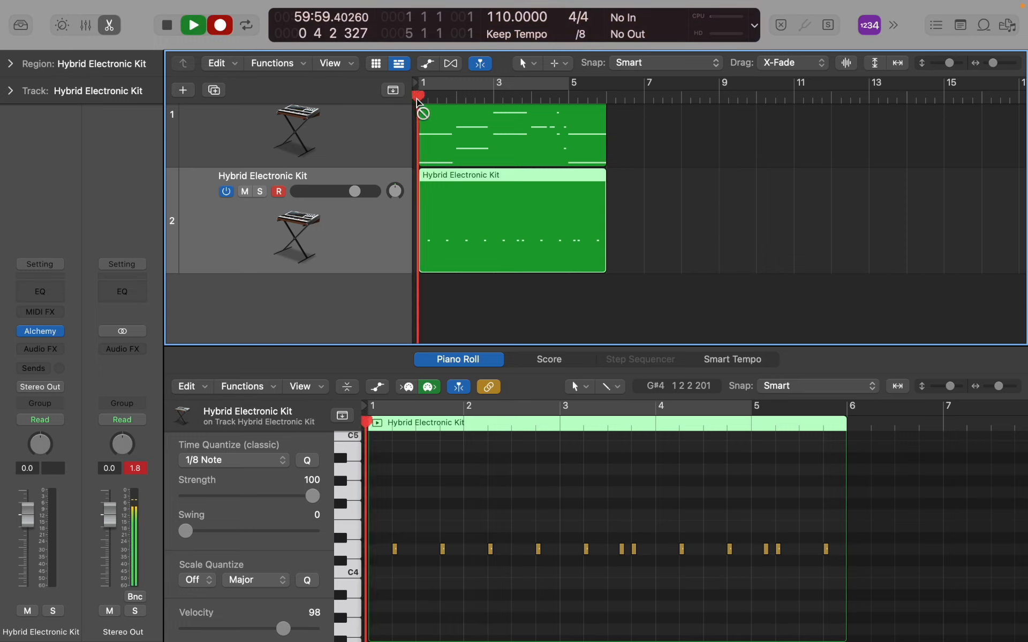
{"action": "key", "text": "a"}
{"action": "key", "text": "space"}
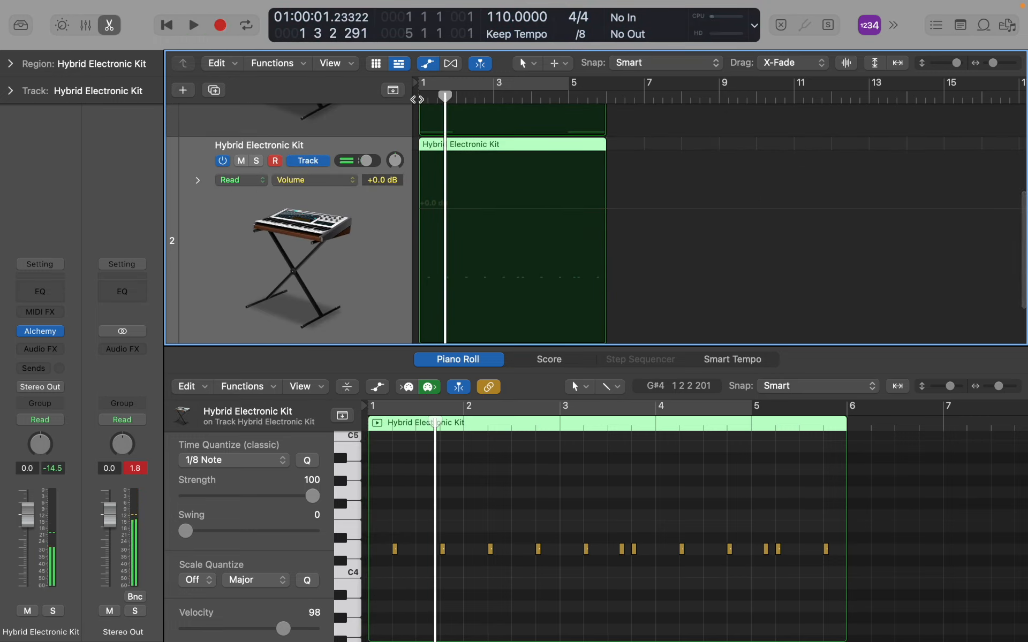
{"action": "key", "text": "a"}
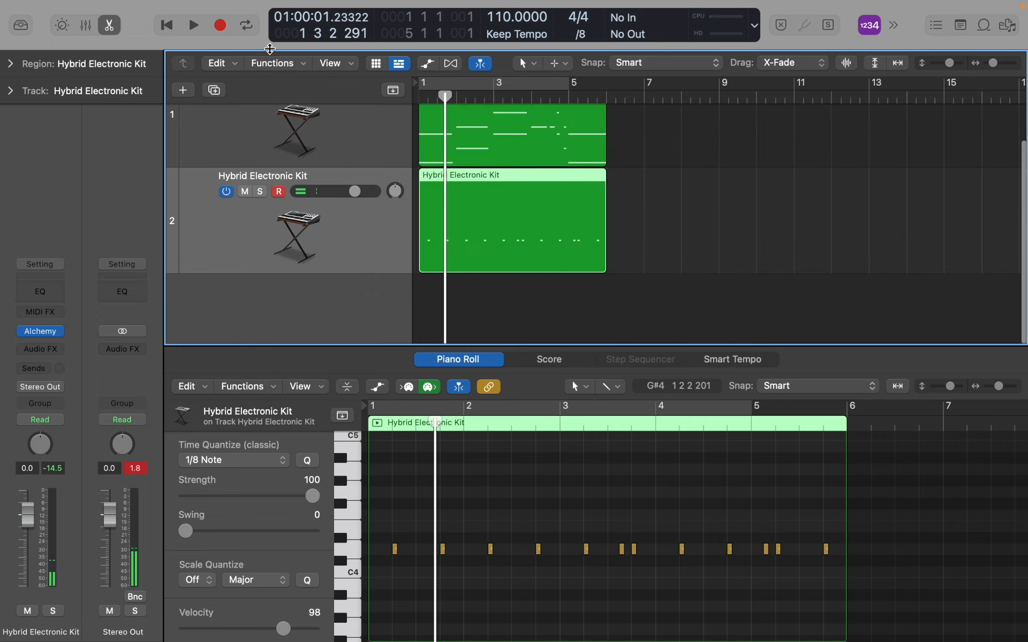
Step: Return the playhead to the start of bar 1
{"action": "left_click", "coordinate": [167, 25]}
{"action": "key", "text": "a"}
{"action": "scroll", "coordinate": [337, 236], "scroll_direction": "up", "scroll_amount": 3}
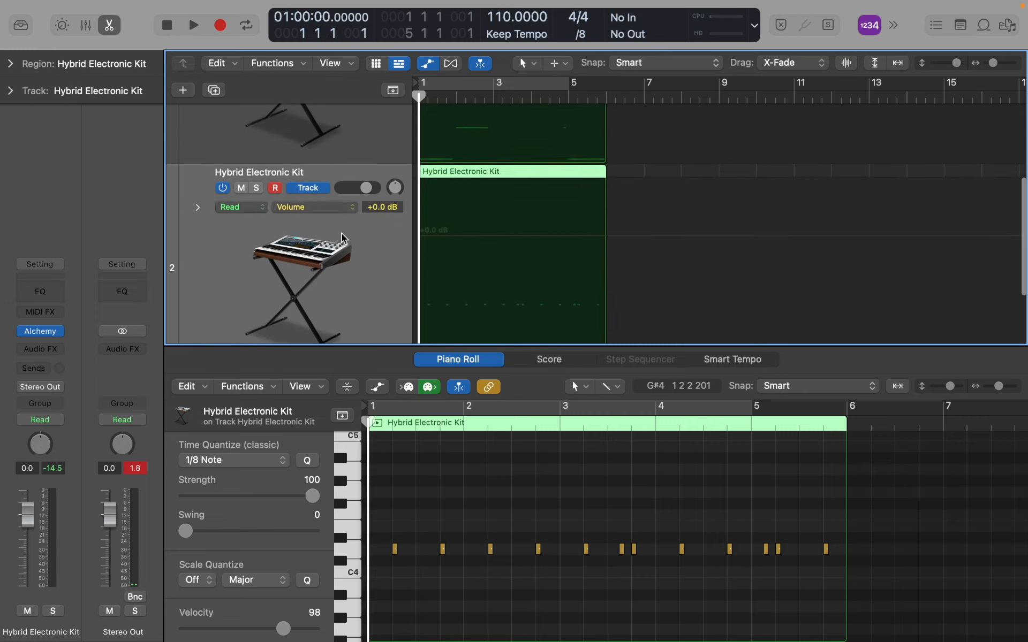
{"action": "key", "text": "a"}
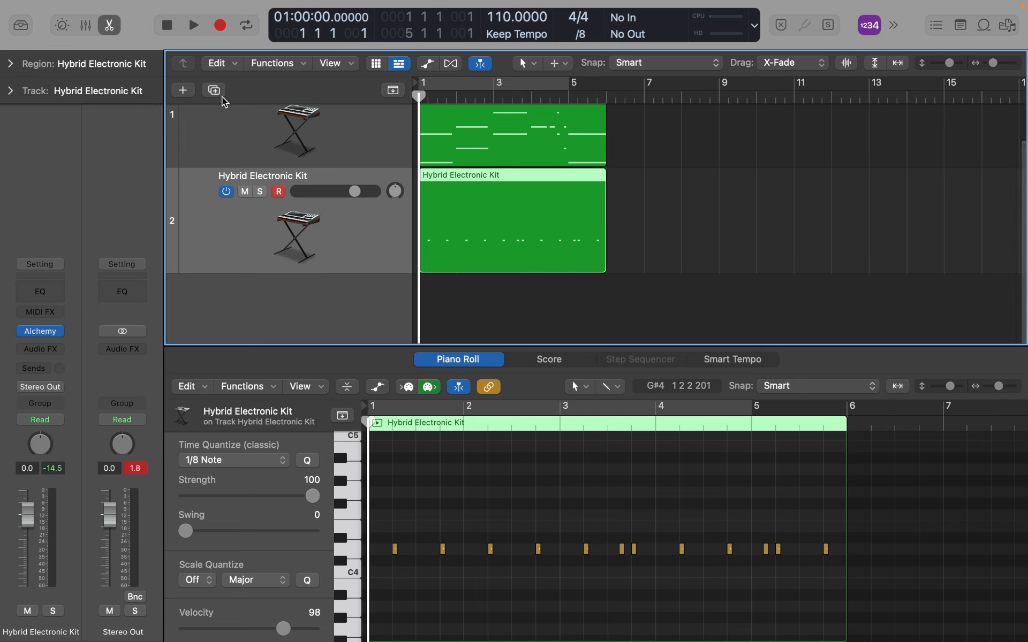
Step: Audition the kit's C4 sound with Musical Typing and record a pass of C4 hits over the drum region, from bar 1 into bar 6
{"action": "key", "text": "super+k"}
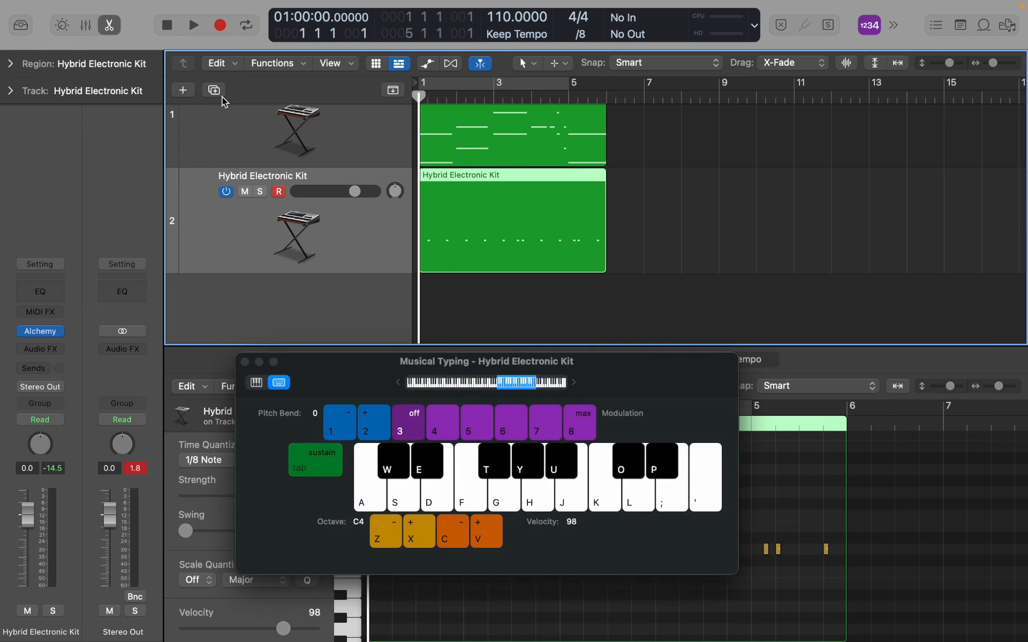
{"action": "key", "text": "a"}
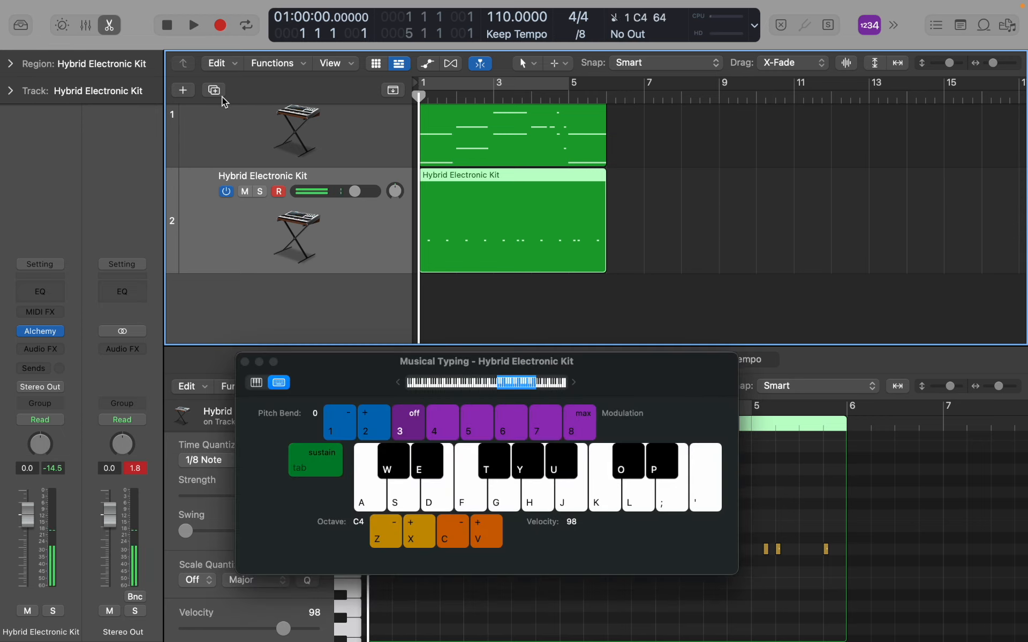
{"action": "key", "text": "r"}
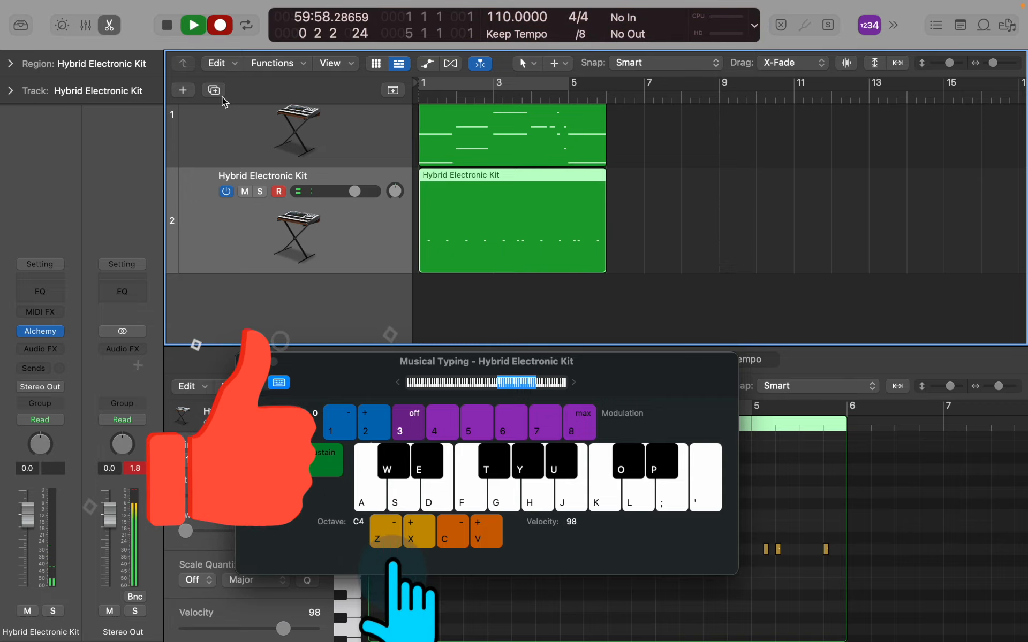
{"action": "key", "text": "s"}
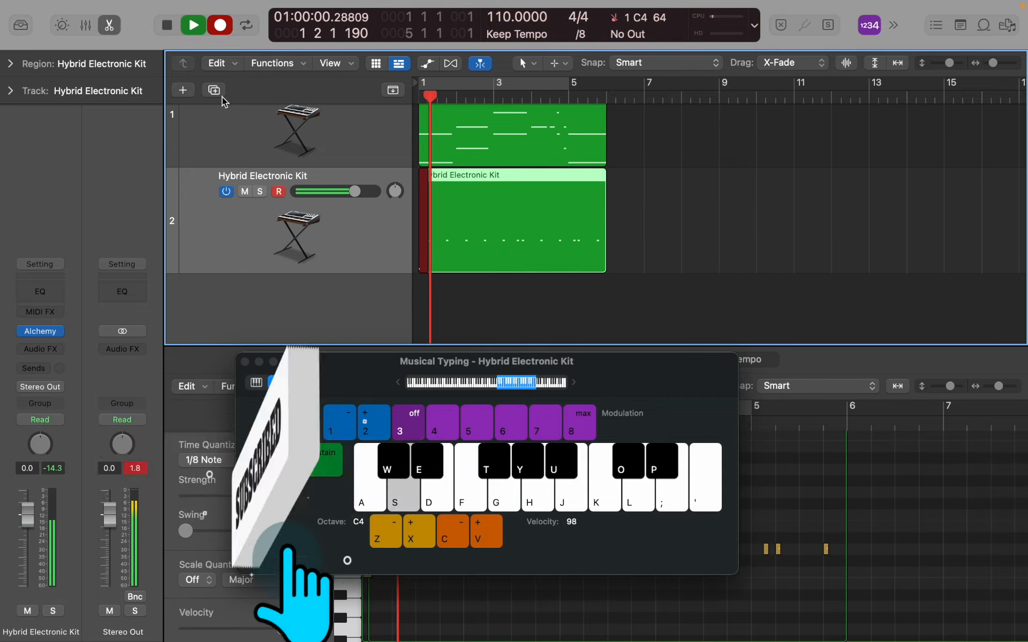
{"action": "key", "text": "a"}
{"action": "key", "text": "s"}
{"action": "key", "text": "a"}
{"action": "key", "text": "s"}
{"action": "key", "text": "a"}
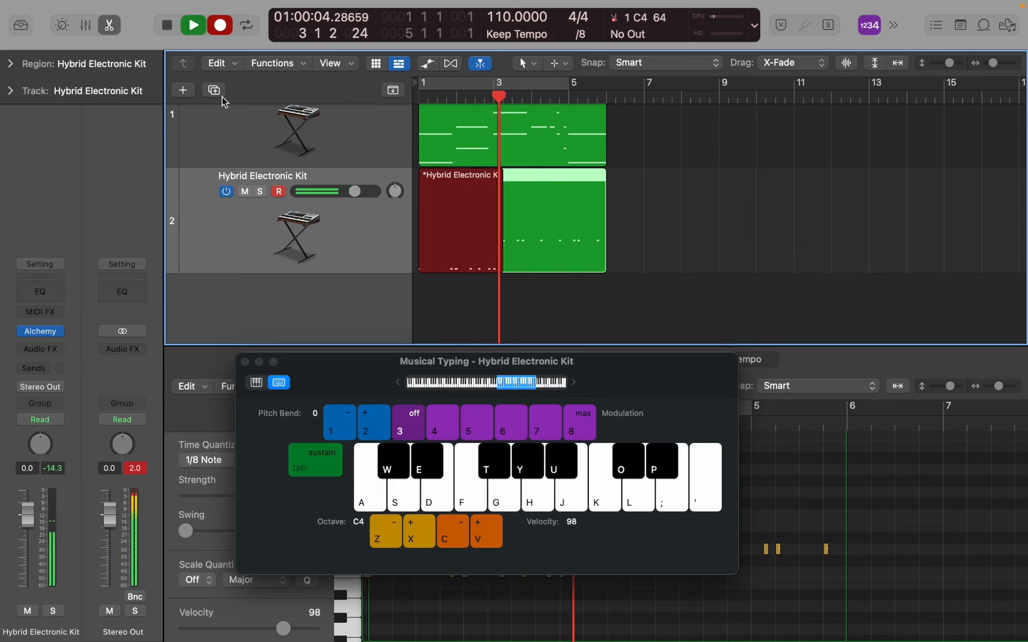
{"action": "key", "text": "s"}
{"action": "key", "text": "a"}
{"action": "key", "text": "s"}
{"action": "key", "text": "a"}
{"action": "key", "text": "s"}
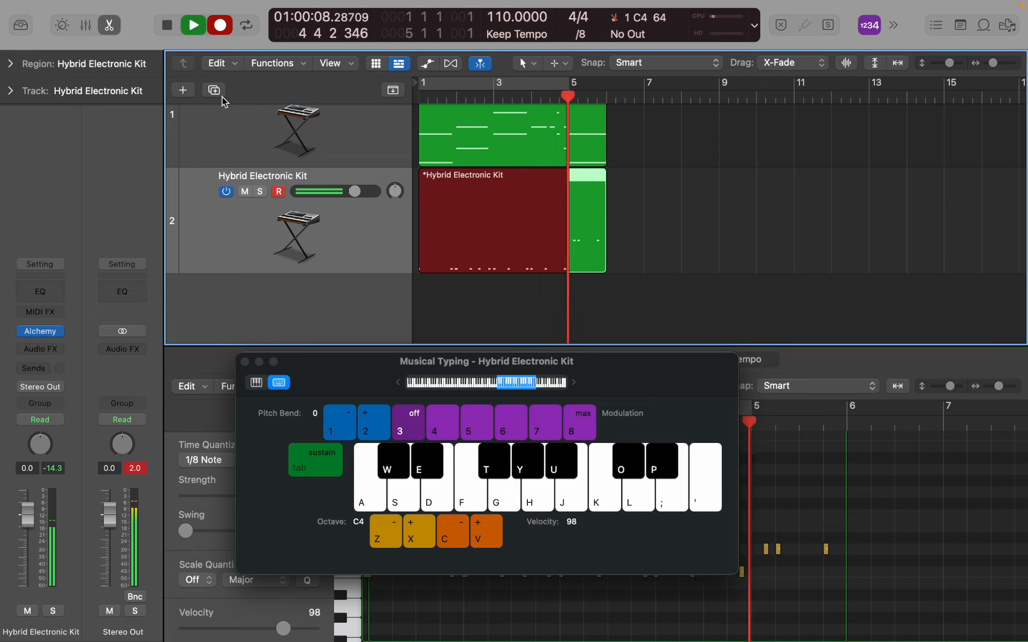
{"action": "key", "text": "a"}
{"action": "key", "text": "a"}
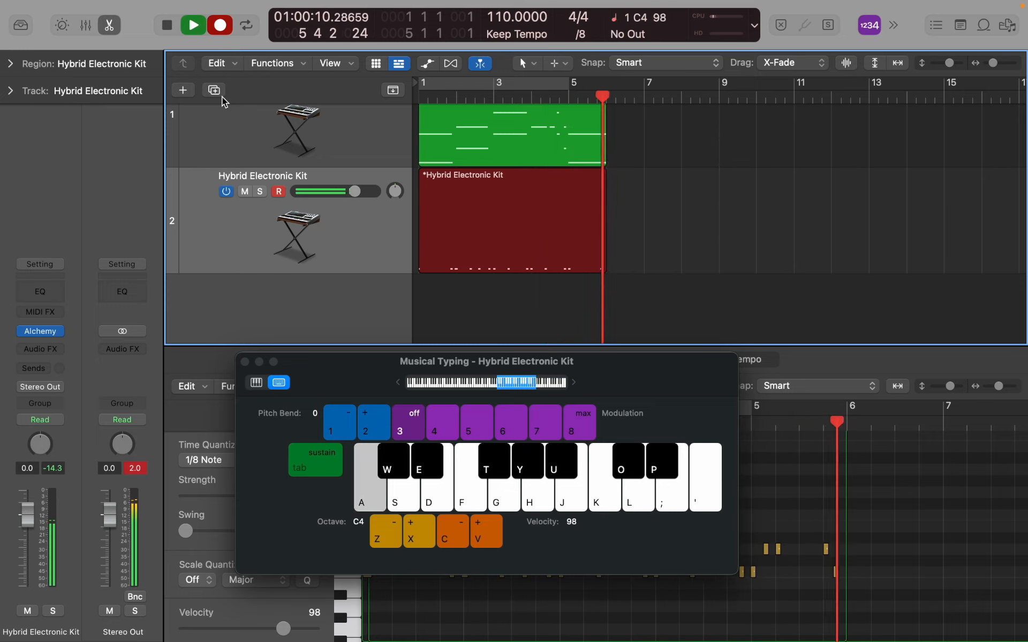
{"action": "key", "text": "space"}
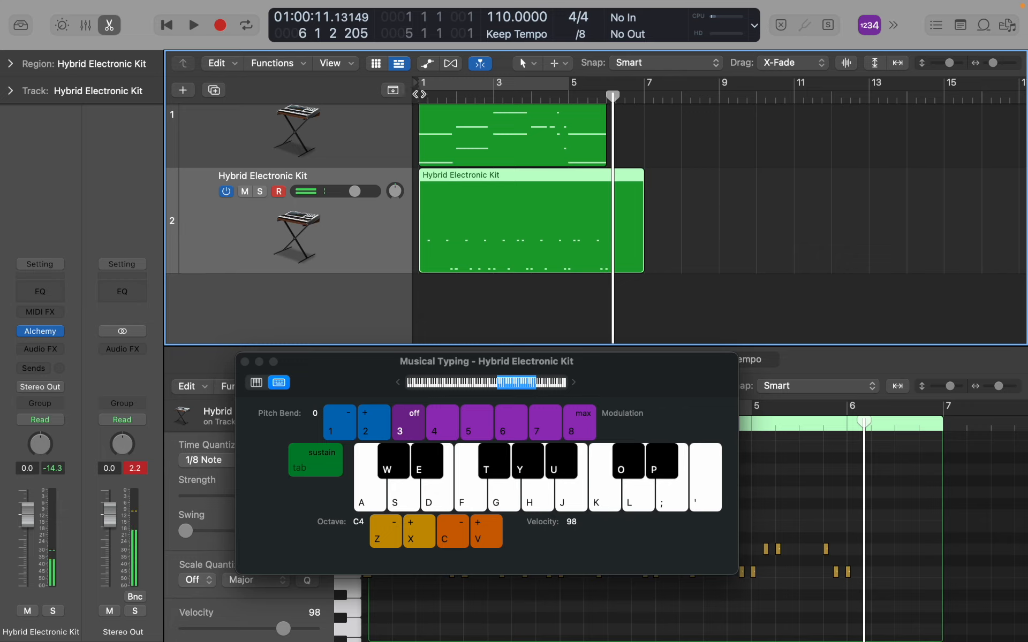
Step: Play the overdubbed drums from bar 1 into bar 3 and put away Musical Typing
{"action": "key", "text": "Return"}
{"action": "key", "text": "space"}
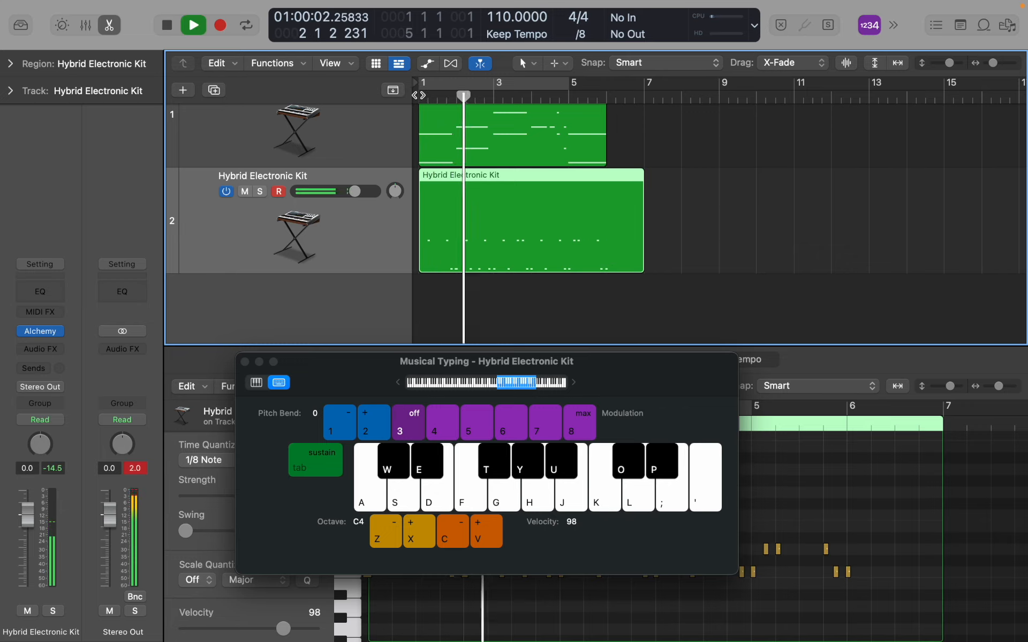
{"action": "key", "text": "s"}
{"action": "key", "text": "a"}
{"action": "key", "text": "a"}
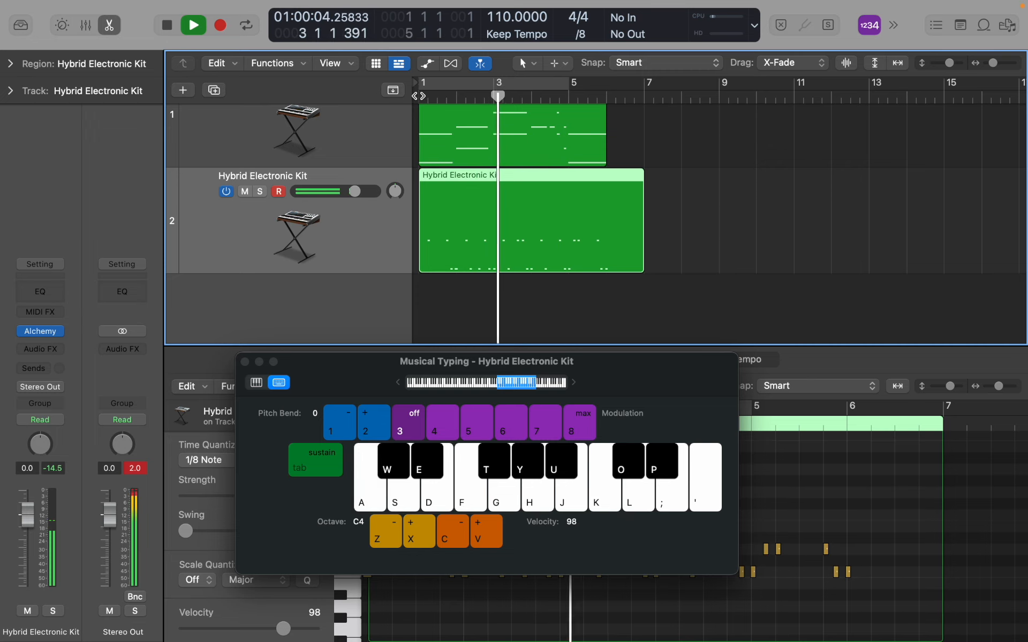
{"action": "key", "text": "space"}
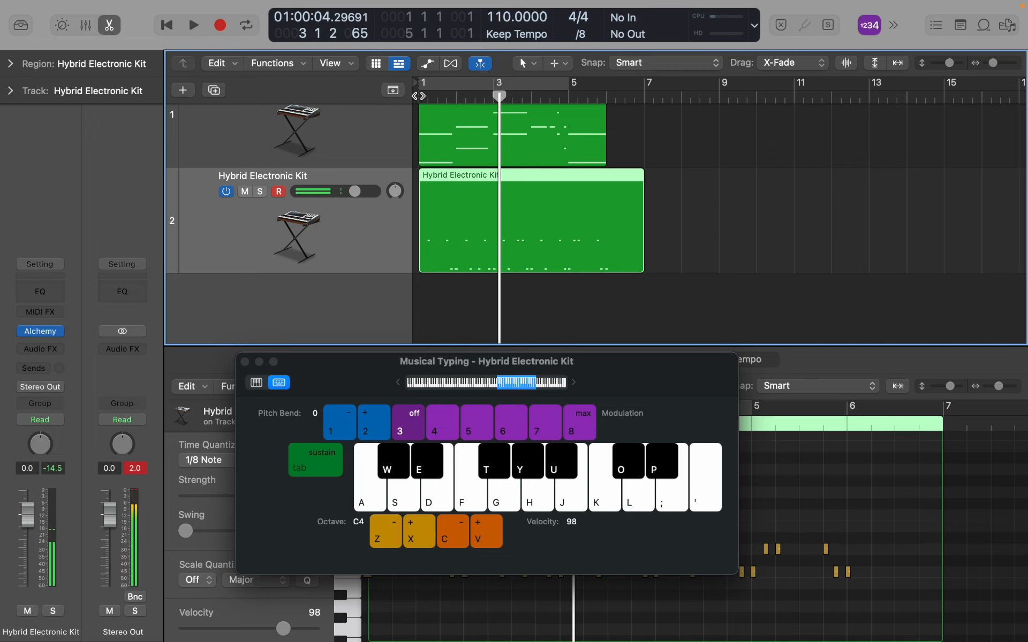
{"action": "left_click", "coordinate": [244, 362]}
Step: Select all the C4 notes in the drum region and quantize them to 1/16 Note
{"action": "left_click", "coordinate": [368, 572]}
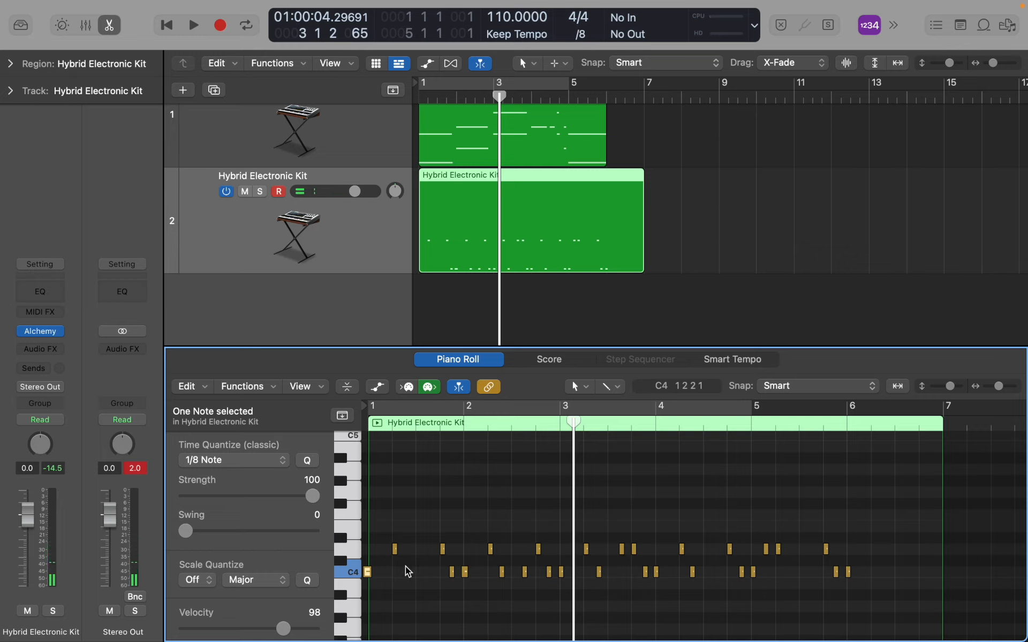
{"action": "key", "text": "shift+e"}
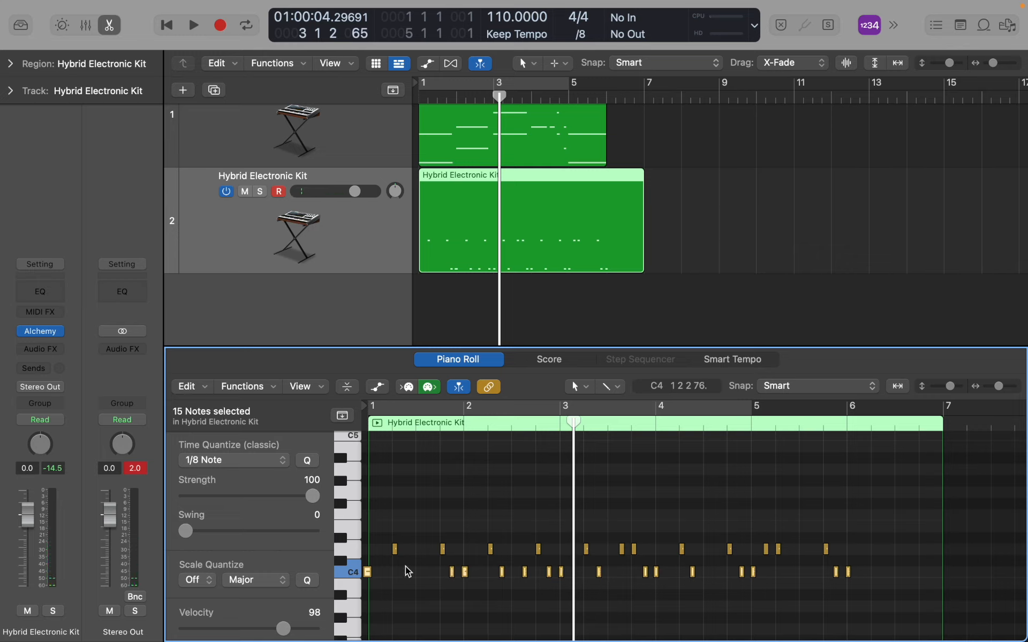
{"action": "left_click", "coordinate": [283, 460]}
{"action": "left_click", "coordinate": [272, 478]}
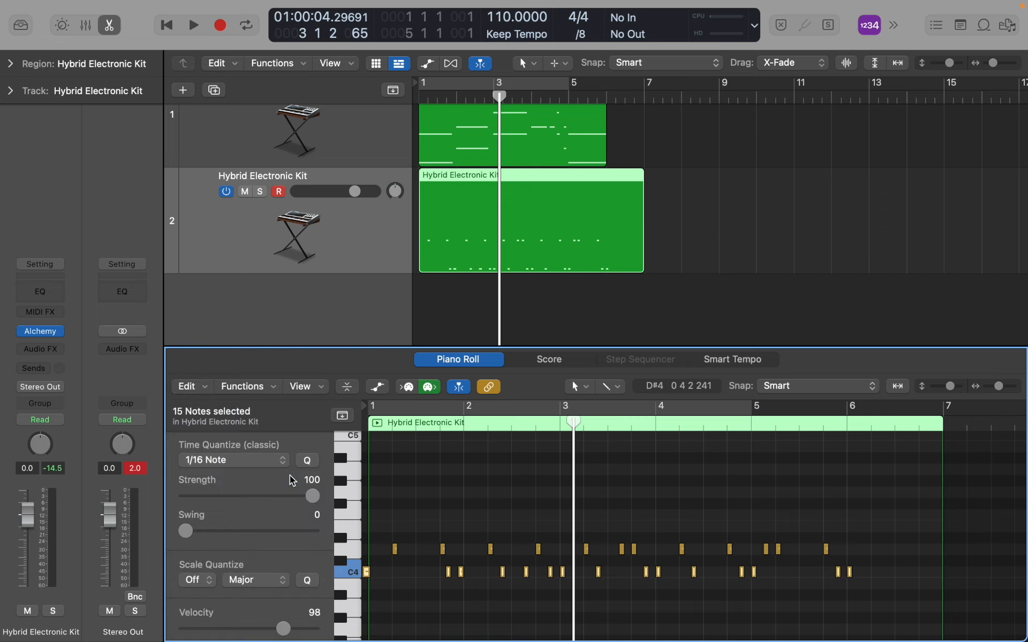
Step: Move the first C4 note slightly later so it starts on the downbeat of bar 1
{"action": "left_click", "coordinate": [384, 591]}
{"action": "left_click", "coordinate": [368, 572]}
{"action": "left_click_drag", "start_coordinate": [368, 574], "coordinate": [375, 574]}
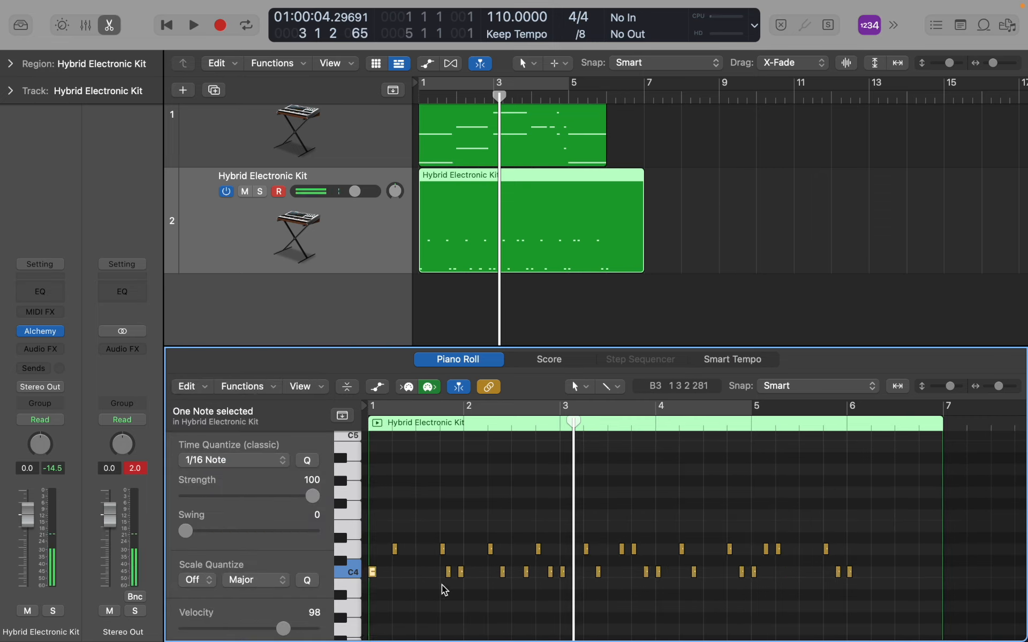
Step: Play the quantized drums from bar 1 into bar 2
{"action": "key", "text": "Return"}
{"action": "key", "text": "space"}
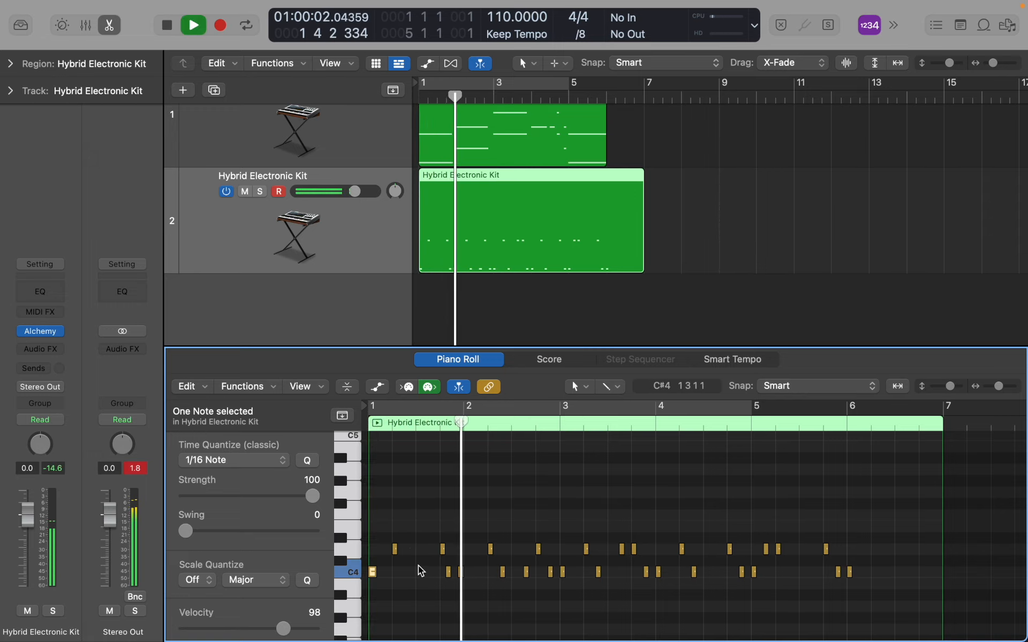
{"action": "key", "text": "space"}
Step: Move the two C4 notes just before bar 2 a sixteenth later, so the second one lands on the bar 2 downbeat
{"action": "left_click", "coordinate": [443, 586]}
{"action": "key", "text": "super+Right"}
{"action": "key", "text": "super+Right"}
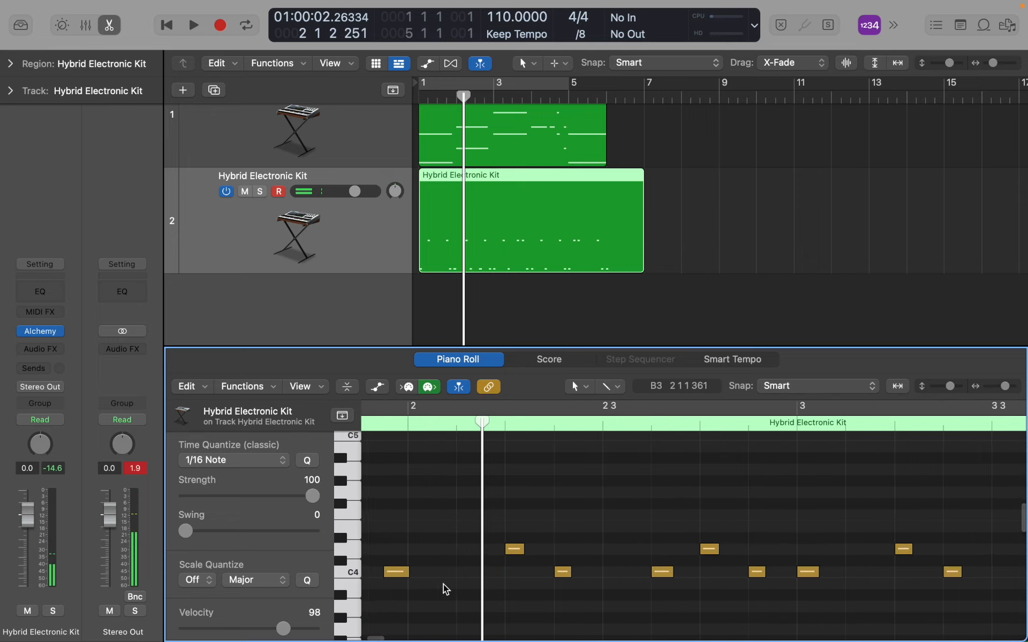
{"action": "scroll", "coordinate": [557, 606], "scroll_direction": "right", "scroll_amount": 4}
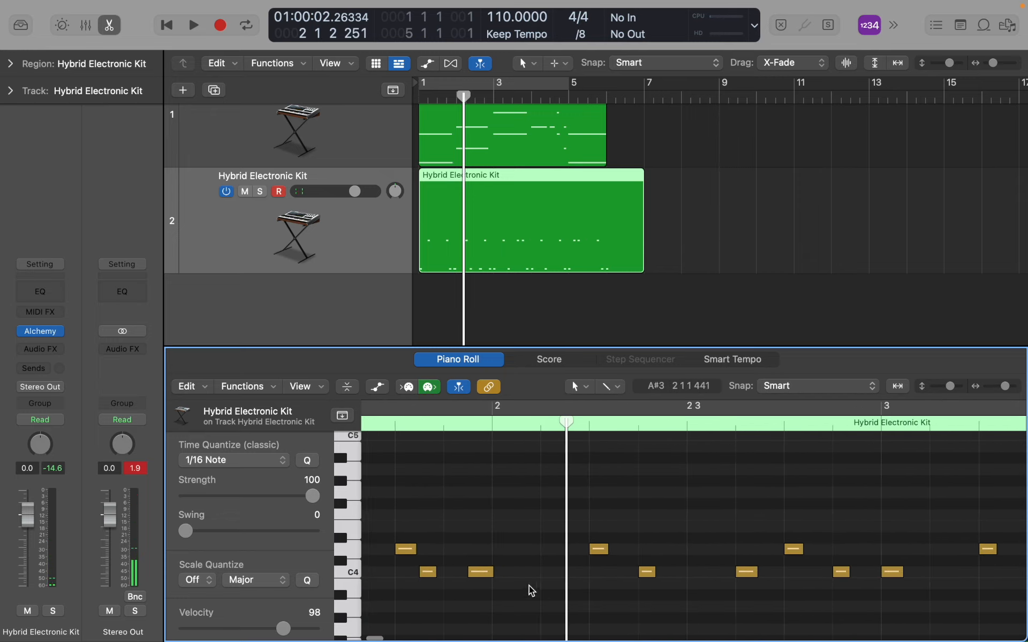
{"action": "left_click", "coordinate": [426, 573]}
{"action": "left_click", "coordinate": [480, 572], "text": "shift"}
{"action": "left_click_drag", "start_coordinate": [486, 575], "coordinate": [509, 574]}
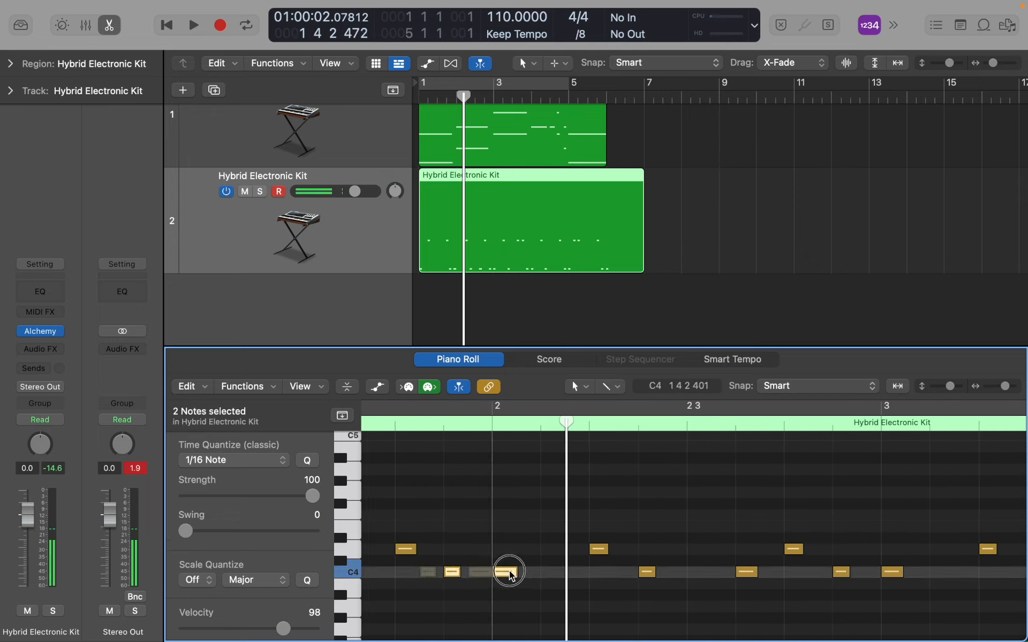
{"action": "left_click", "coordinate": [515, 613]}
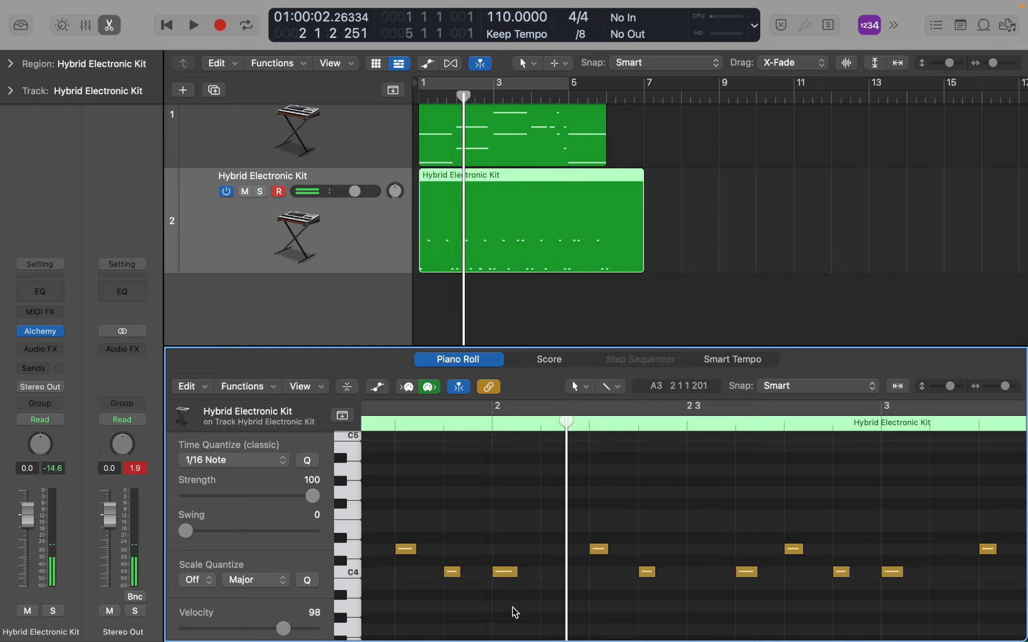
Step: Play the corrected drum pattern from late in bar 1 into bar 4
{"action": "double_click", "coordinate": [395, 429]}
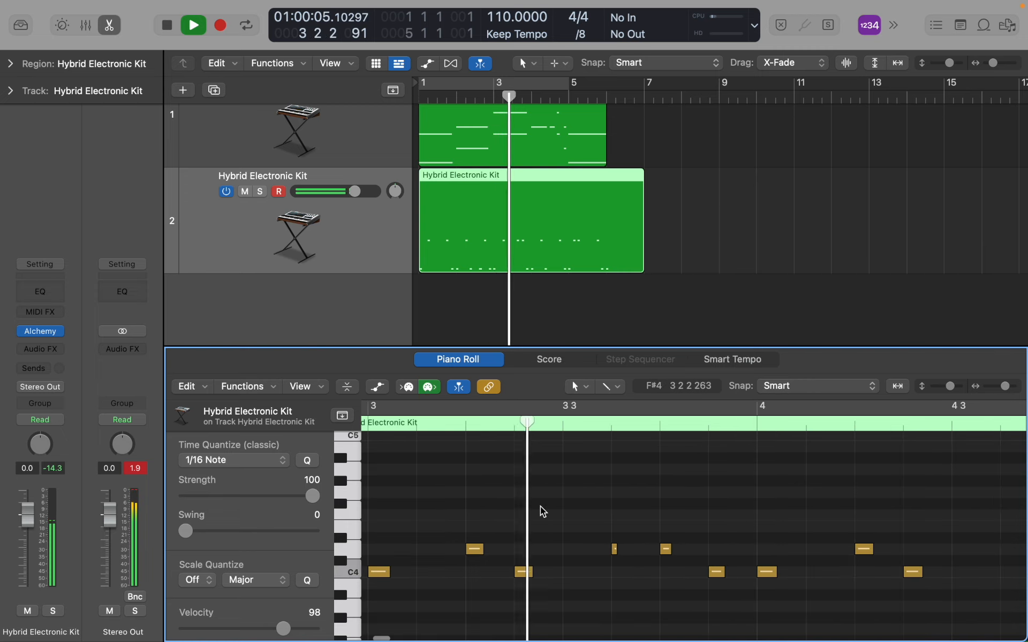
{"action": "key", "text": "super+Left"}
{"action": "key", "text": "super+Left"}
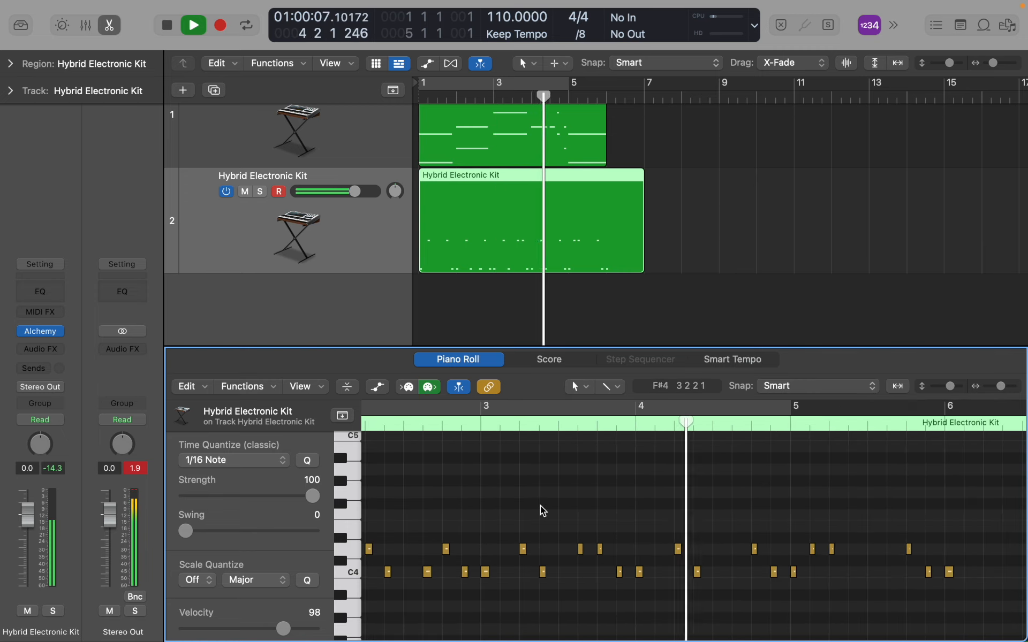
{"action": "key", "text": "space"}
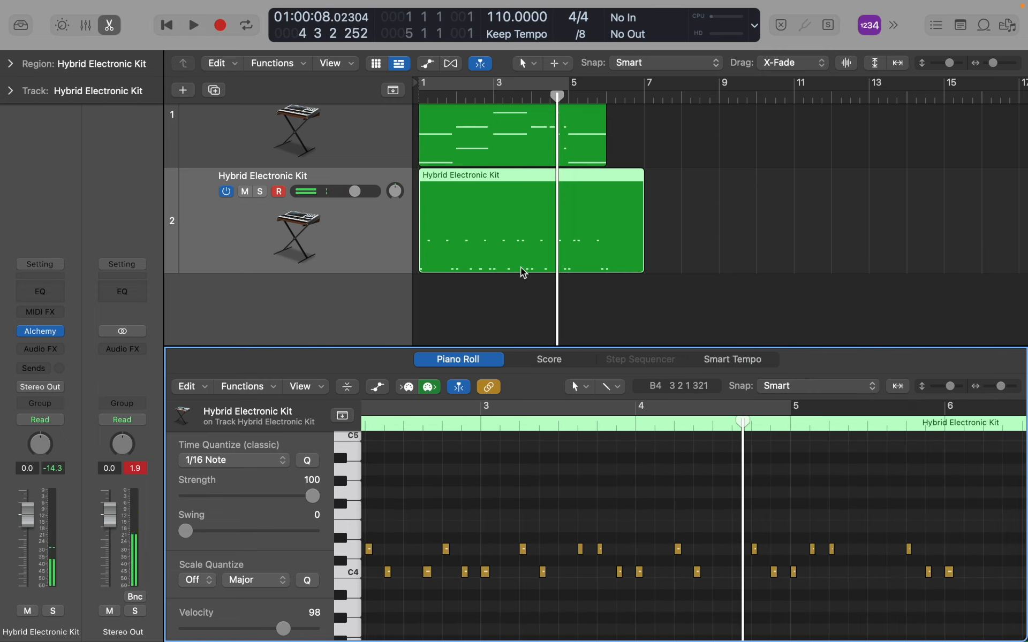
Step: Play both tracks together from the start of bar 1 into bar 6
{"action": "left_click", "coordinate": [420, 97]}
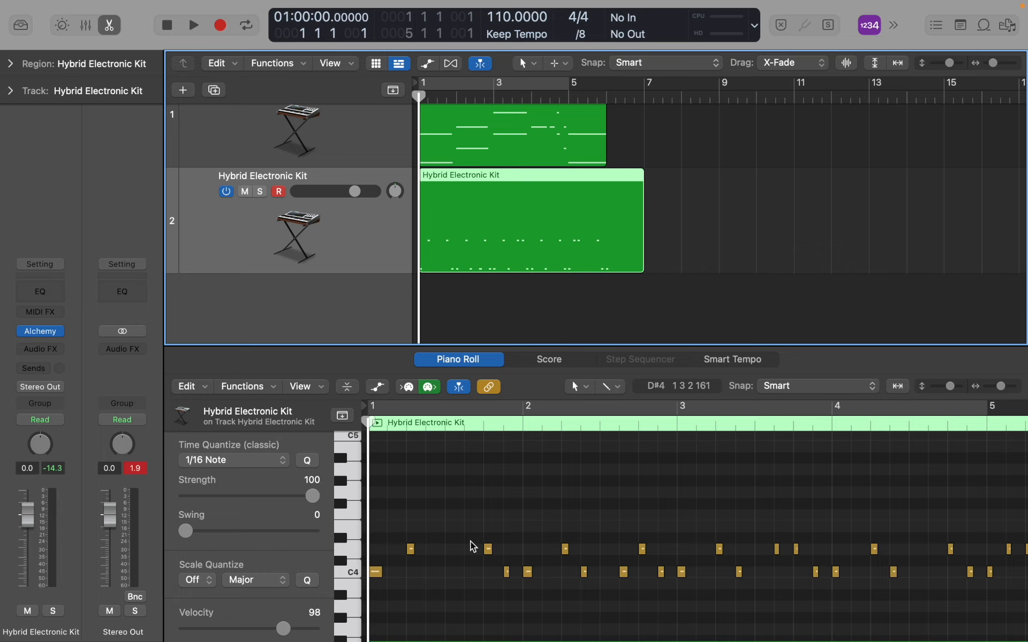
{"action": "key", "text": "space"}
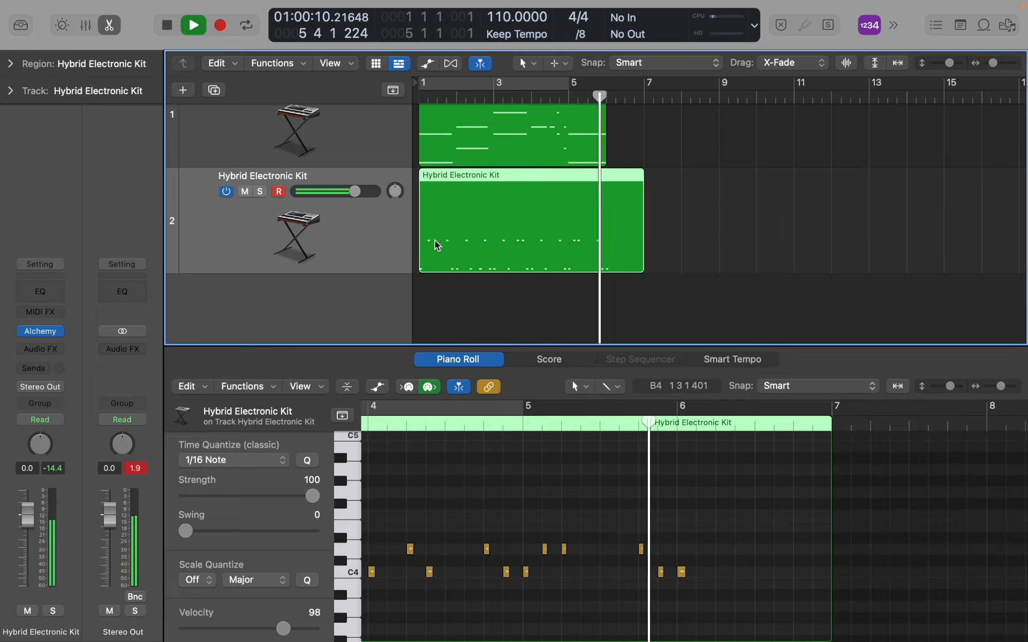
{"action": "key", "text": "space"}
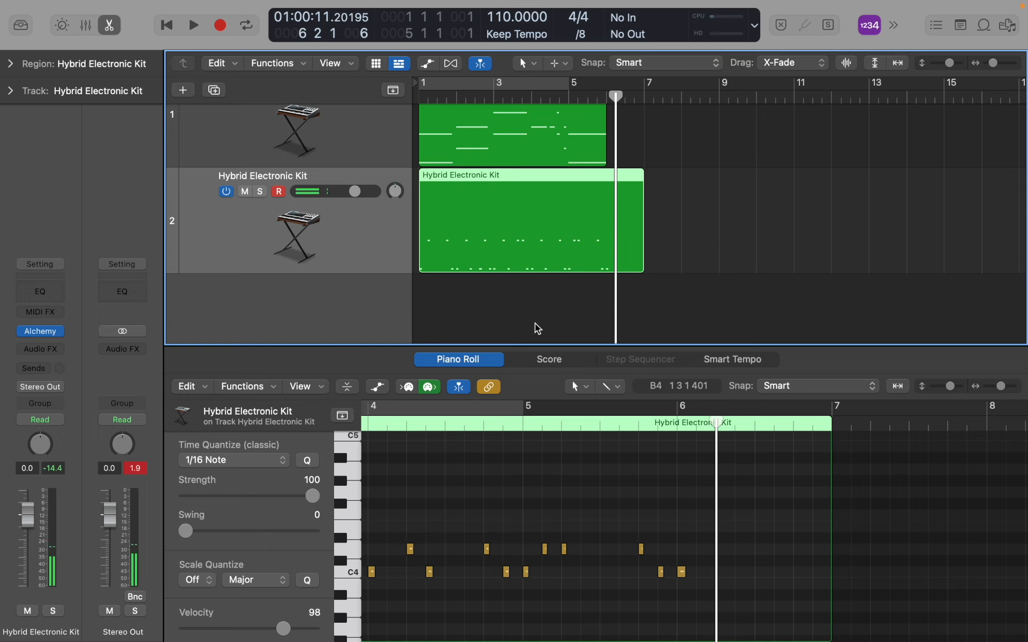
{"action": "key", "text": "super+Left"}
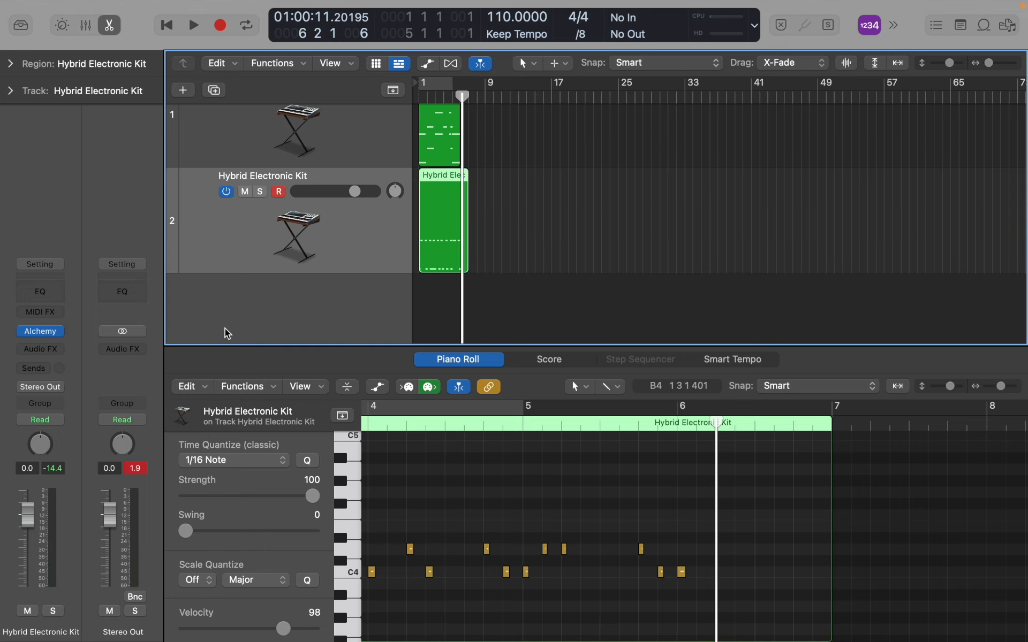
Step: Open the second track's Alchemy instrument and load the Massive Gong preset from the Drums category
{"action": "left_click", "coordinate": [40, 335]}
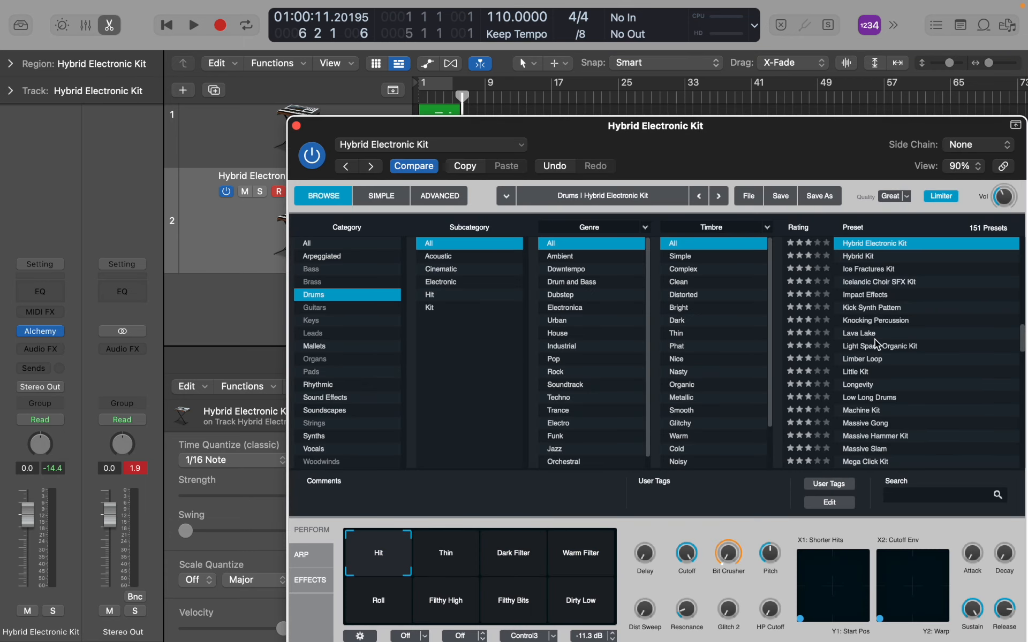
{"action": "left_click", "coordinate": [859, 397]}
{"action": "left_click", "coordinate": [860, 423]}
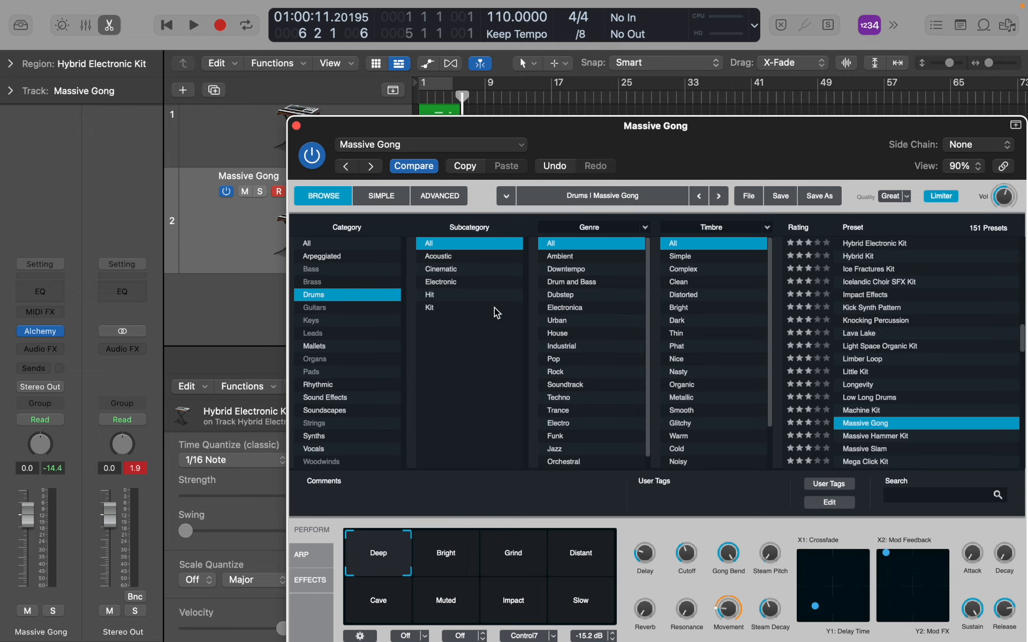
Step: Browse Alchemy's Synths category and load the Crackling Lead preset on the second track
{"action": "left_click", "coordinate": [332, 434]}
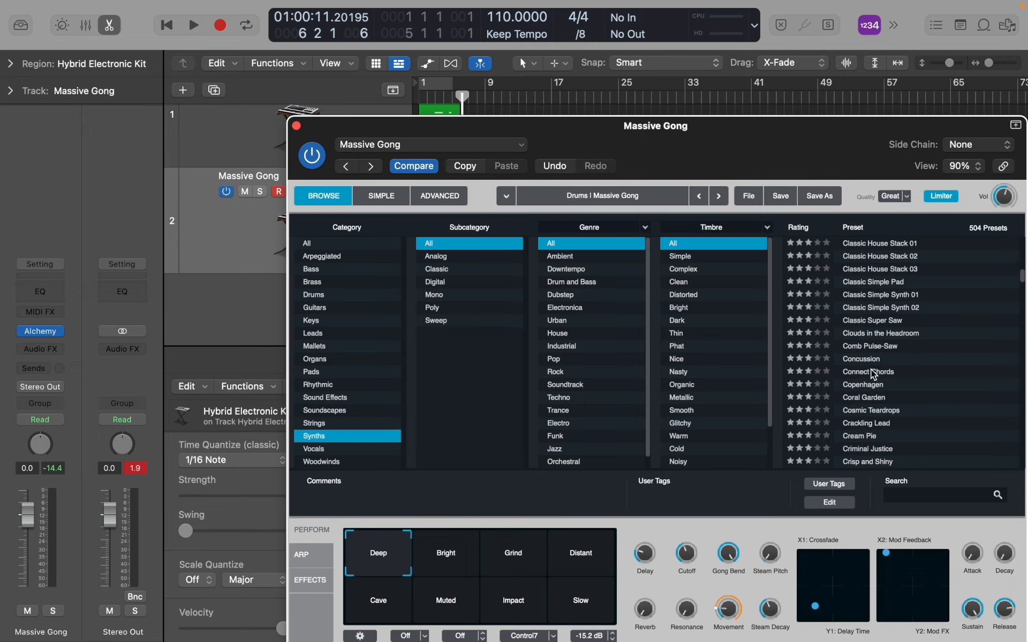
{"action": "left_click", "coordinate": [873, 373]}
{"action": "left_click", "coordinate": [858, 424]}
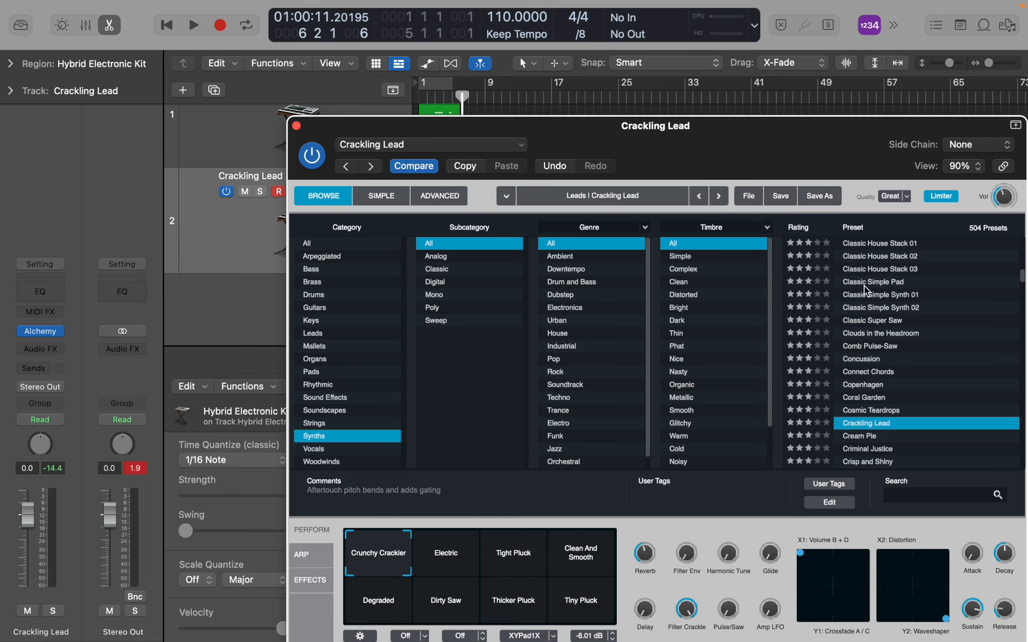
Step: Audition the Crackling Lead sound with Musical Typing, starting on E4
{"action": "key", "text": "super+k"}
{"action": "key", "text": "d"}
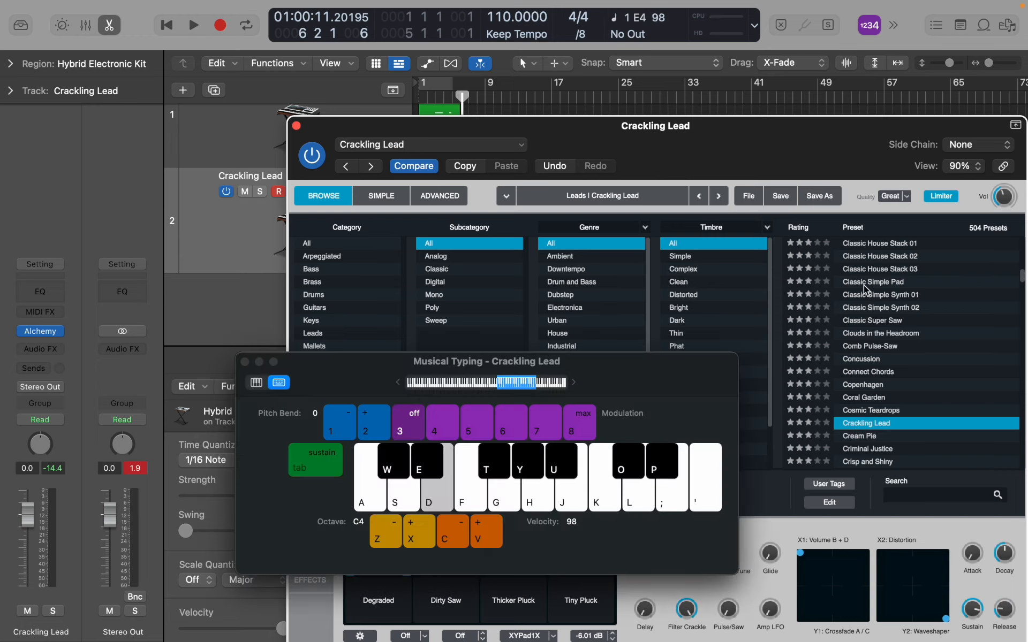
{"action": "key", "text": "f"}
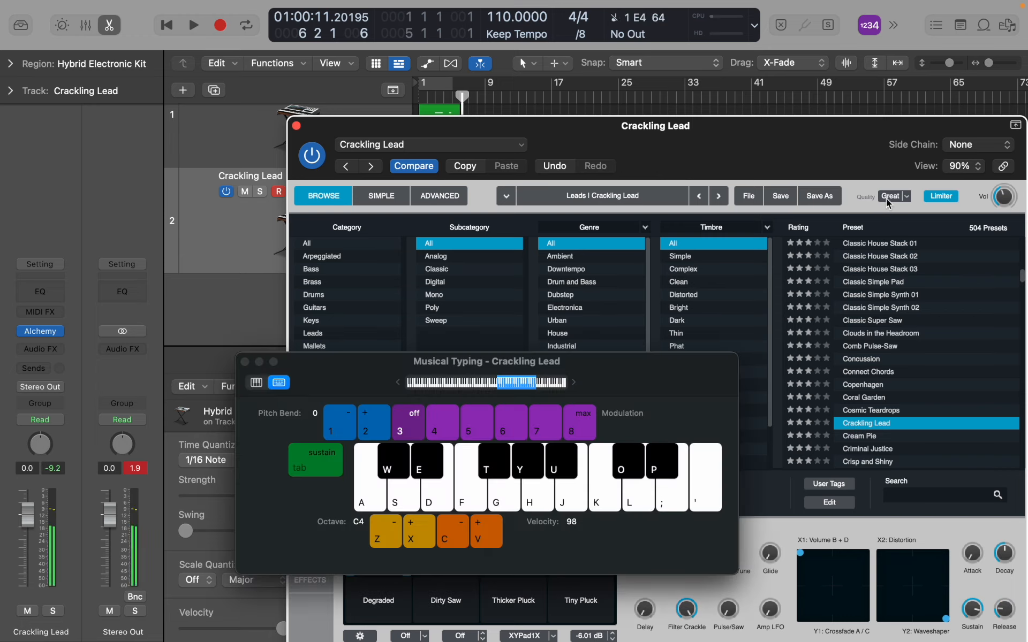
Step: Audition Alchemy's Classic Simple Pad and Classic House Stack 03, 02 and 01 presets on the second track
{"action": "left_click", "coordinate": [890, 196]}
{"action": "left_click", "coordinate": [858, 282]}
{"action": "left_click", "coordinate": [858, 282]}
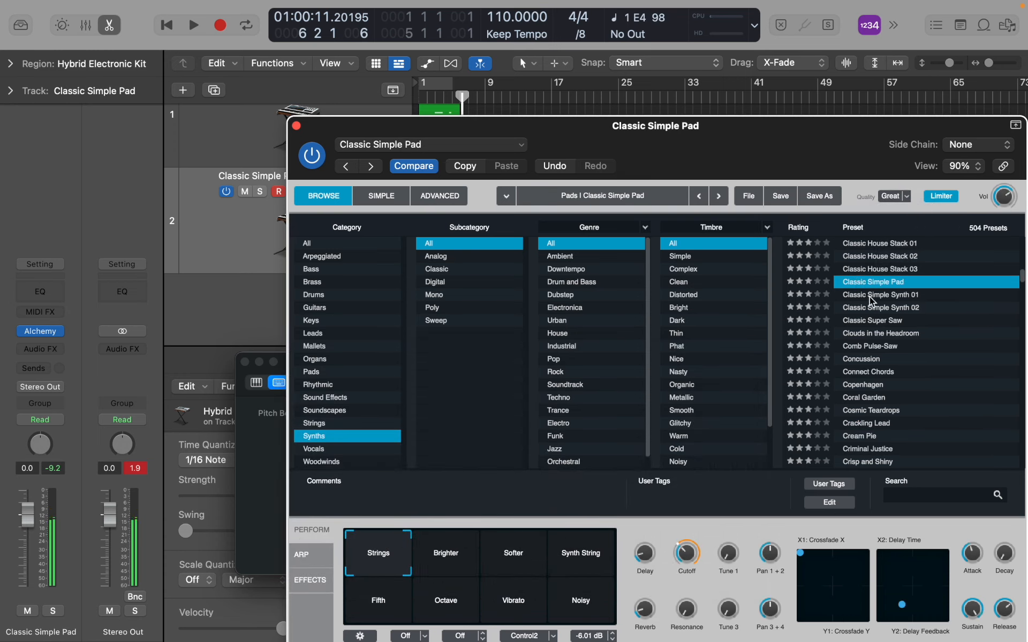
{"action": "left_click", "coordinate": [876, 270]}
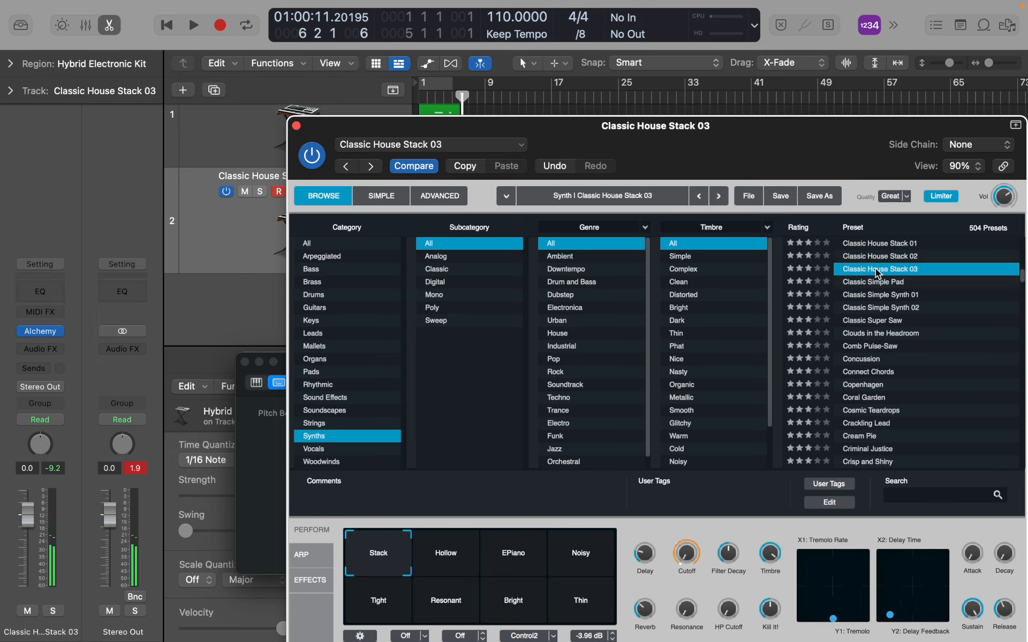
{"action": "key", "text": "s"}
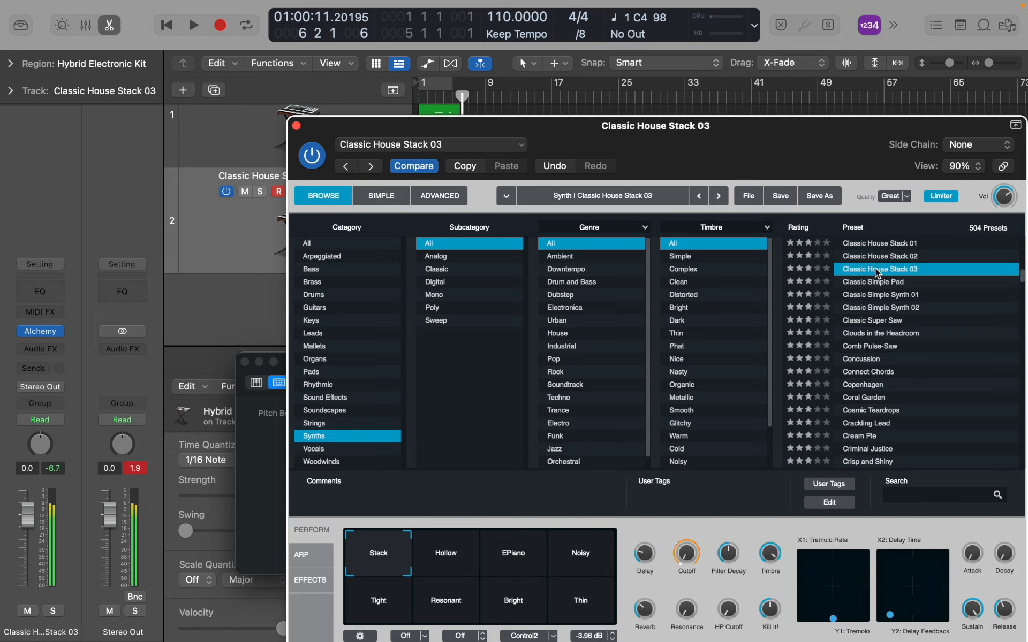
{"action": "left_click", "coordinate": [874, 258]}
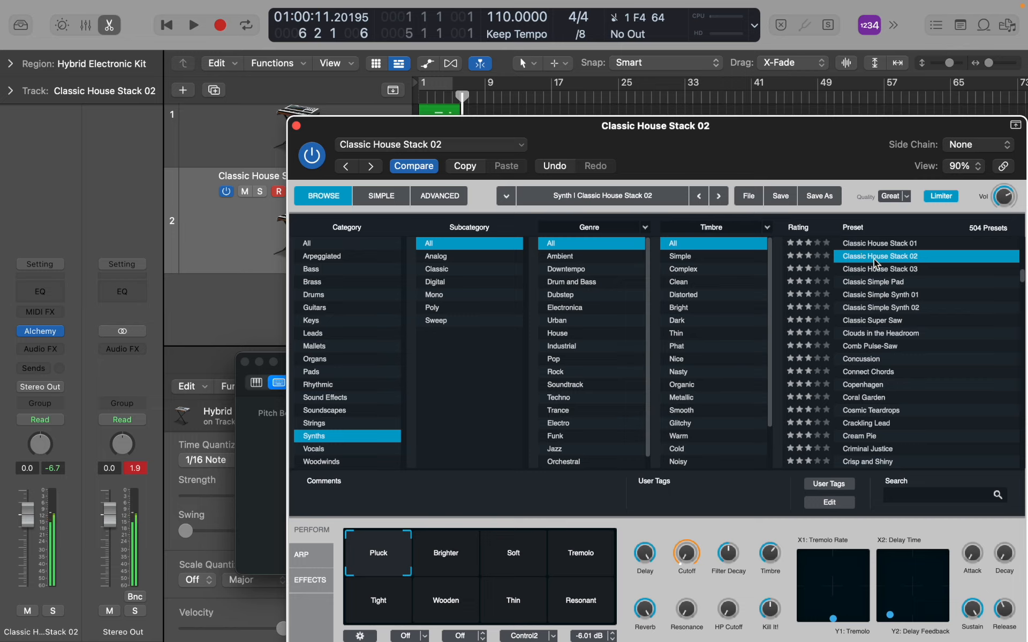
{"action": "left_click", "coordinate": [872, 246]}
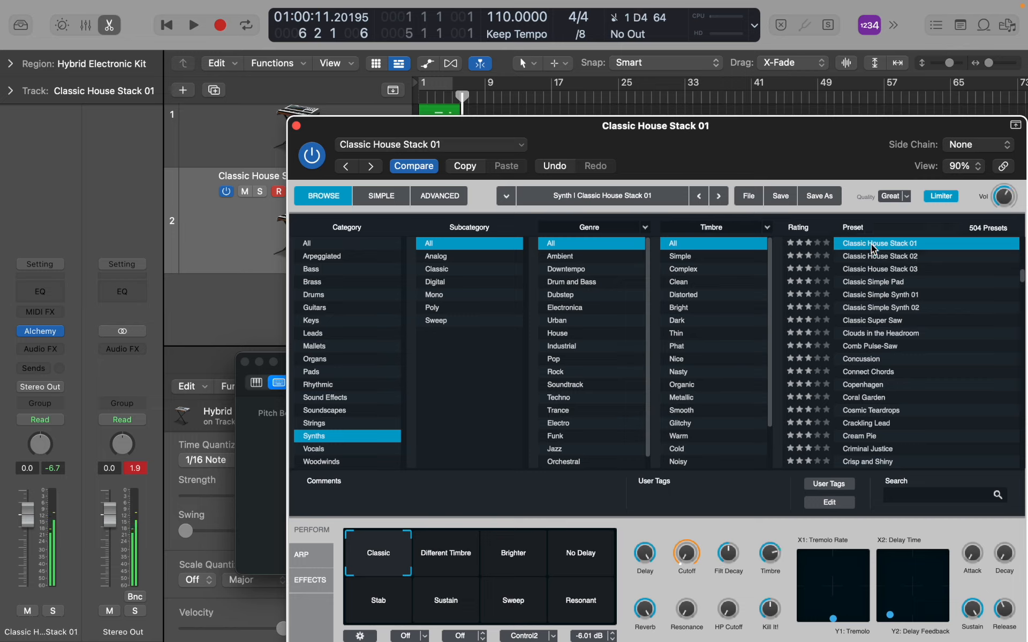
Step: Try the Connect Chords preset, load Copenhagen on the second track instead, and audition it with a C4 note
{"action": "left_click", "coordinate": [859, 371]}
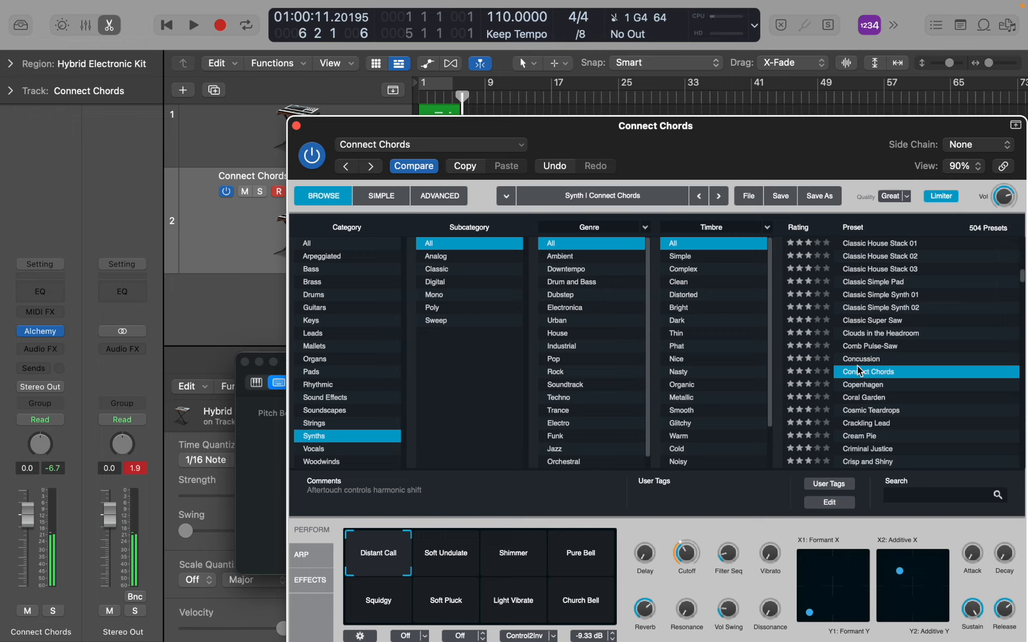
{"action": "left_click", "coordinate": [858, 384]}
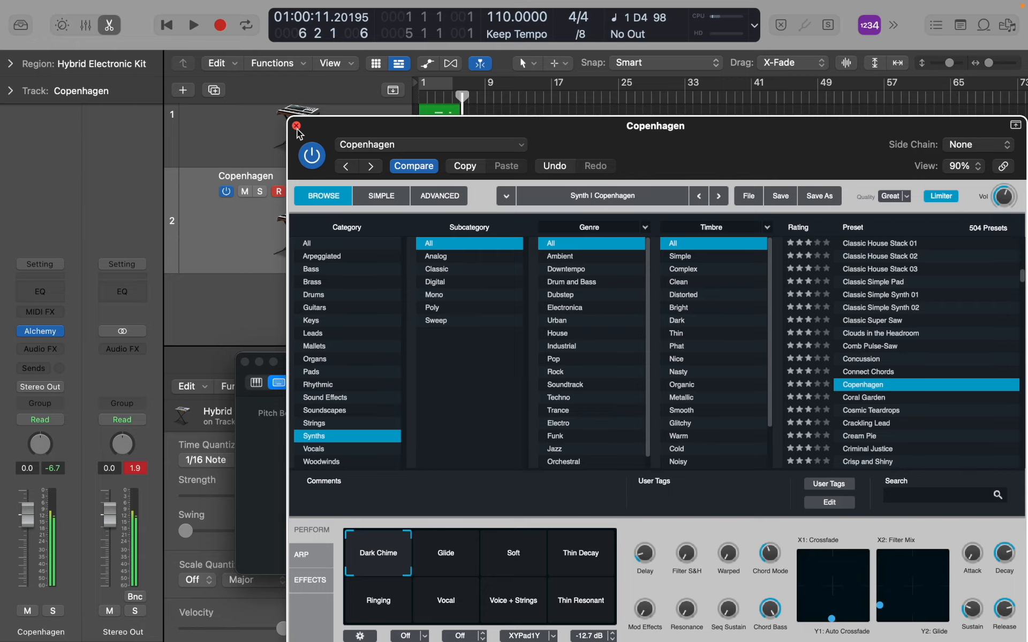
{"action": "left_click", "coordinate": [296, 126]}
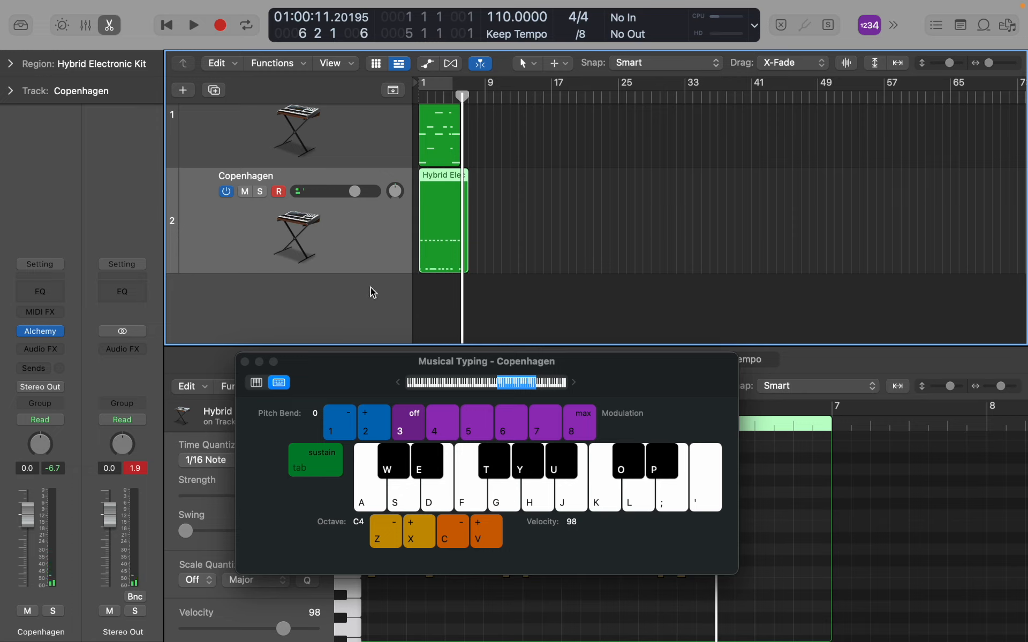
{"action": "key", "text": "a"}
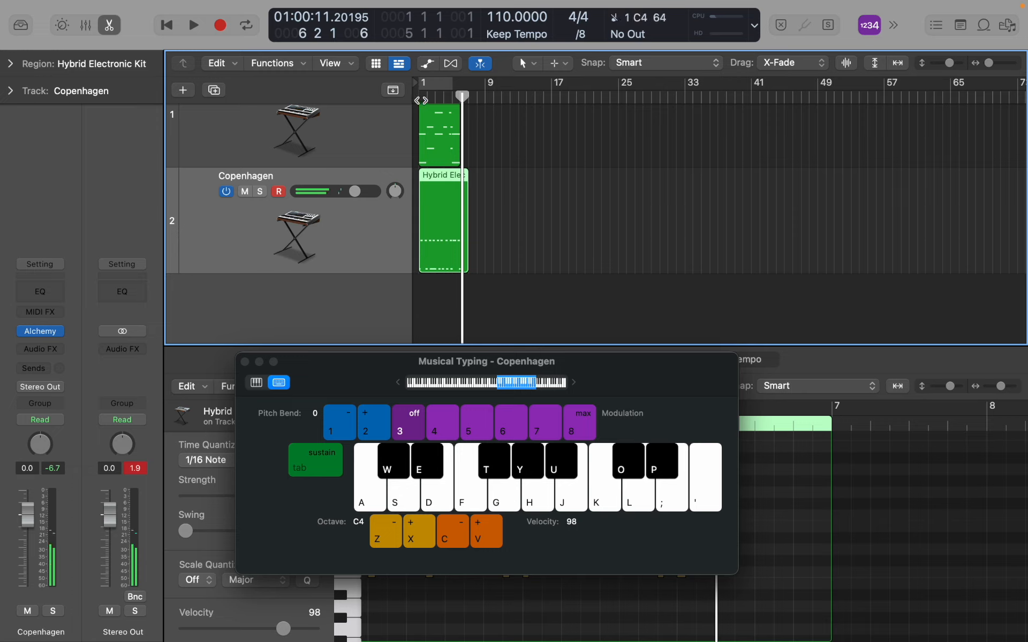
Step: Return the playhead to bar 1 and add a third track that duplicates the second track's Copenhagen instrument settings
{"action": "double_click", "coordinate": [419, 107]}
{"action": "left_click", "coordinate": [360, 296]}
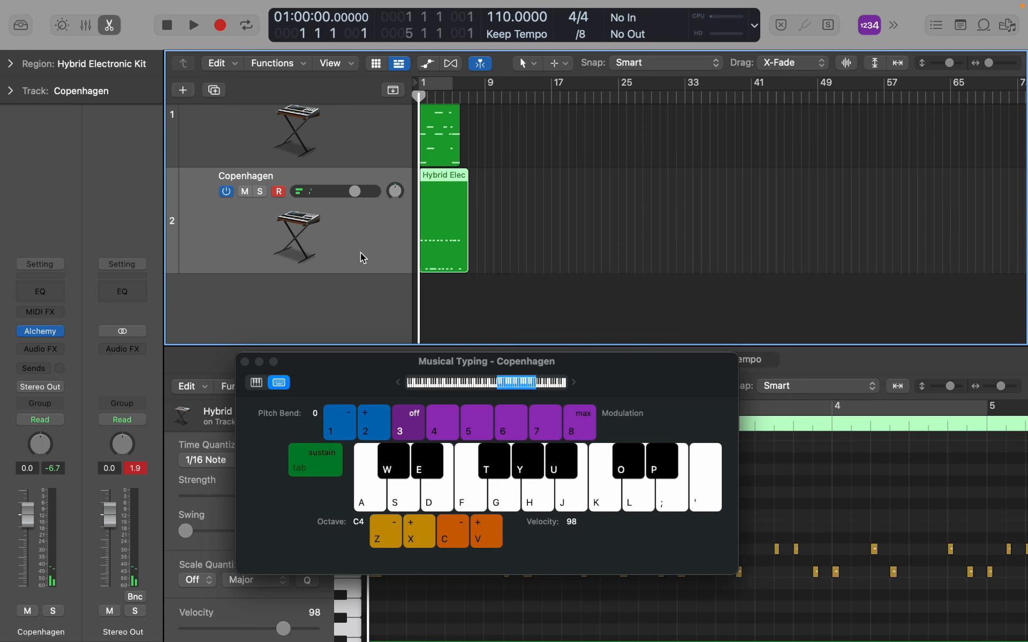
{"action": "left_click", "coordinate": [41, 332]}
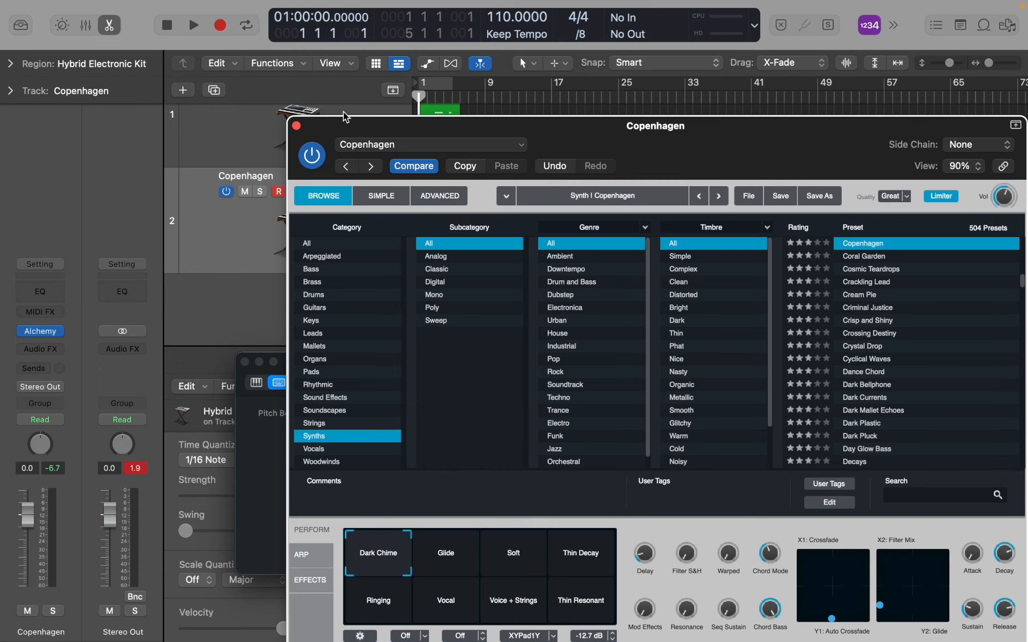
{"action": "left_click", "coordinate": [296, 126]}
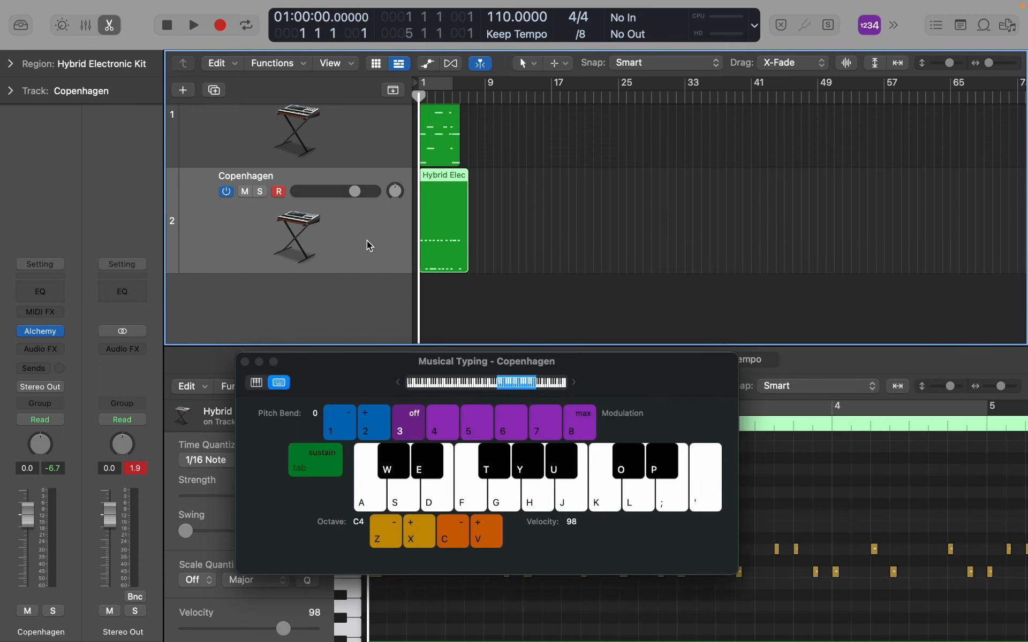
{"action": "key", "text": "super+d"}
{"action": "scroll", "coordinate": [386, 321], "scroll_direction": "down", "scroll_amount": 2}
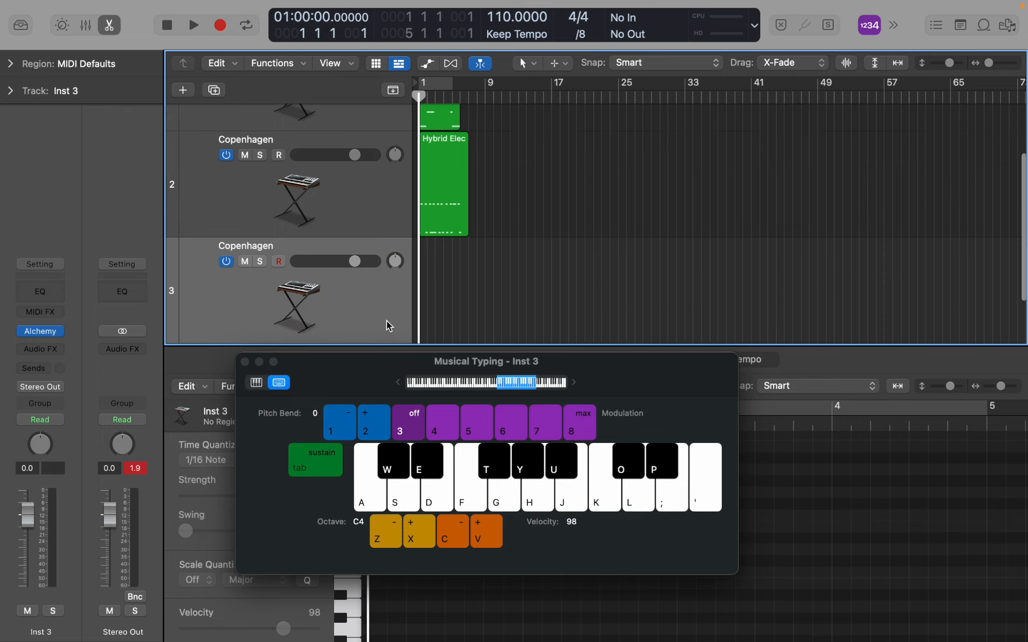
Step: Reopen Alchemy on the second track and load the Nimble Kit preset from the Drums category
{"action": "left_click", "coordinate": [373, 214]}
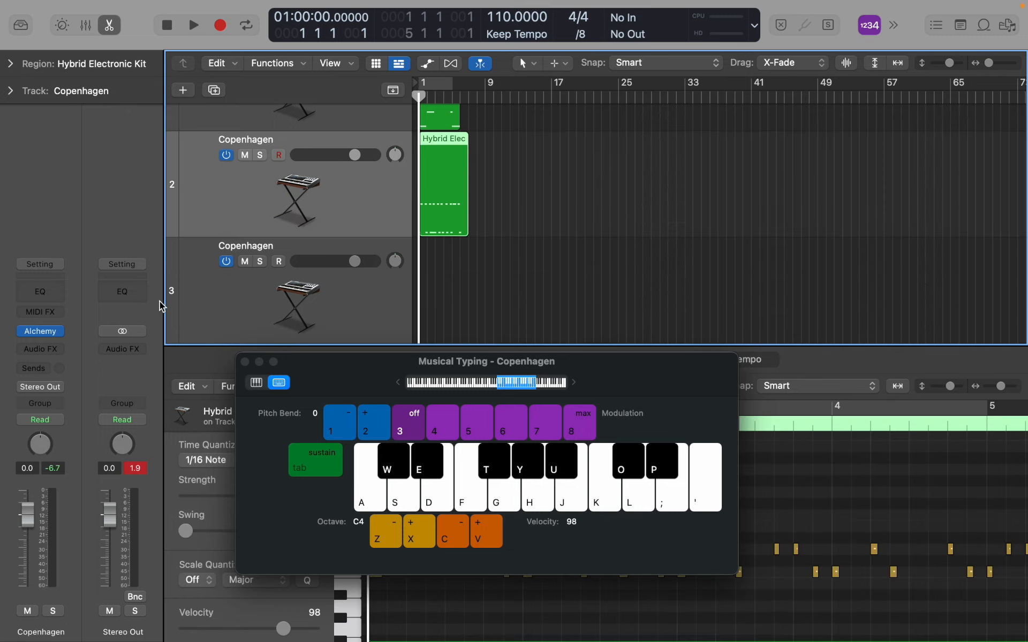
{"action": "left_click", "coordinate": [46, 333]}
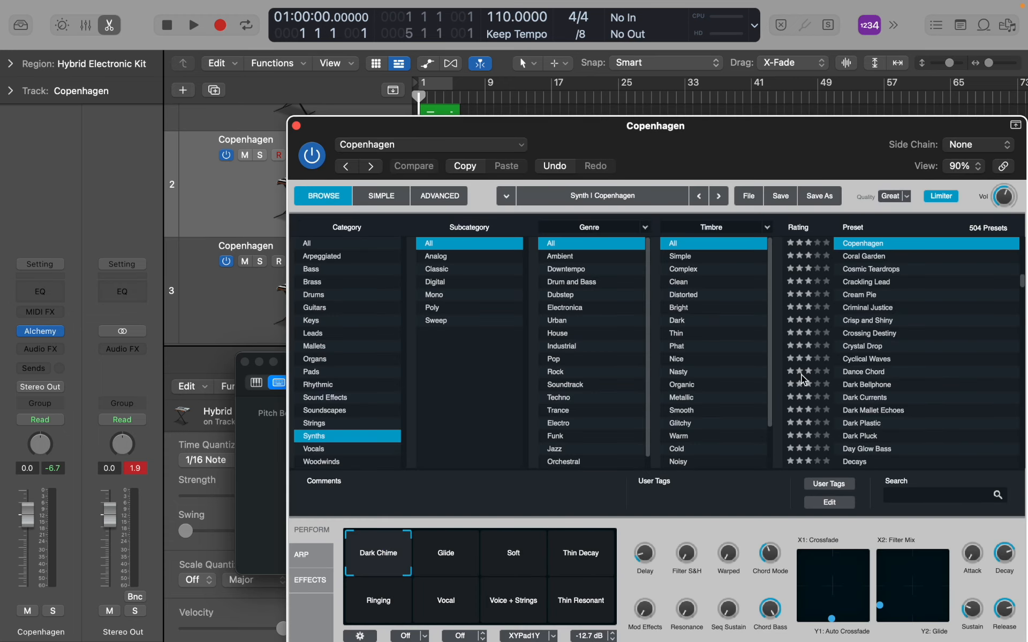
{"action": "left_click", "coordinate": [297, 127]}
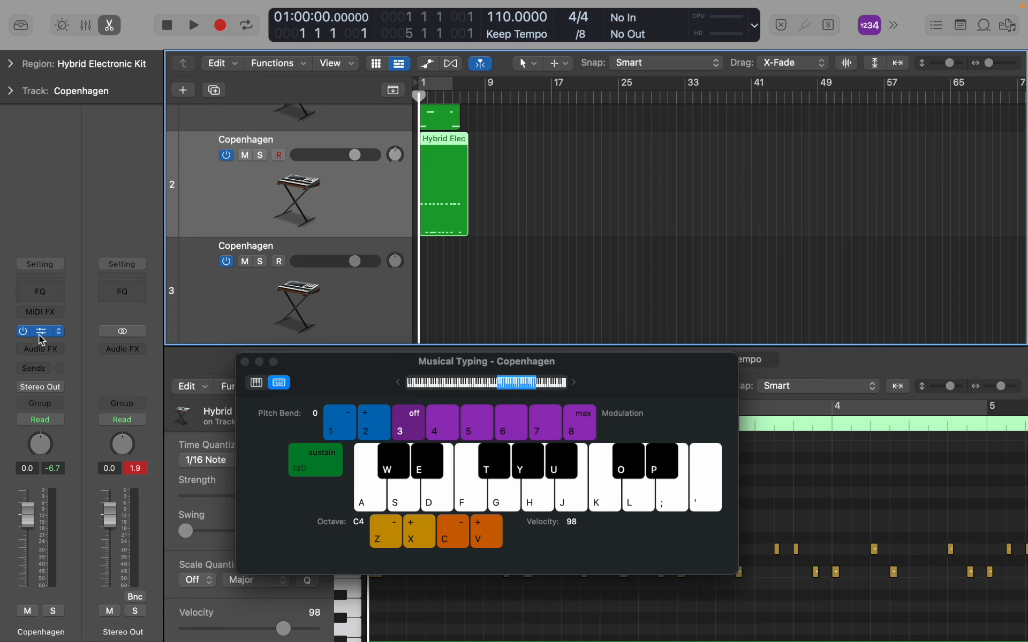
{"action": "left_click", "coordinate": [282, 310]}
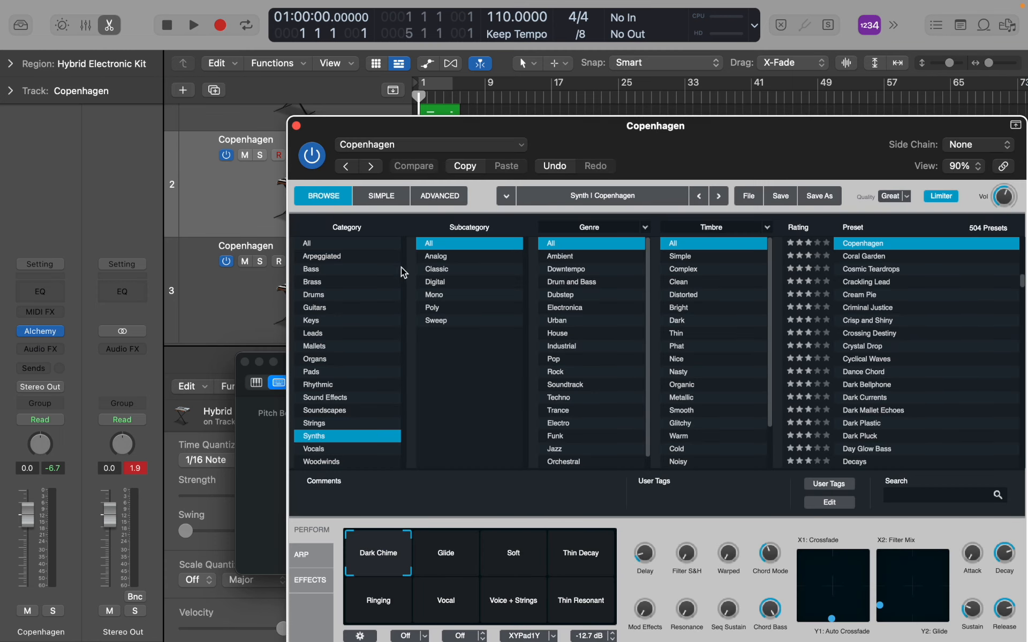
{"action": "left_click", "coordinate": [313, 295]}
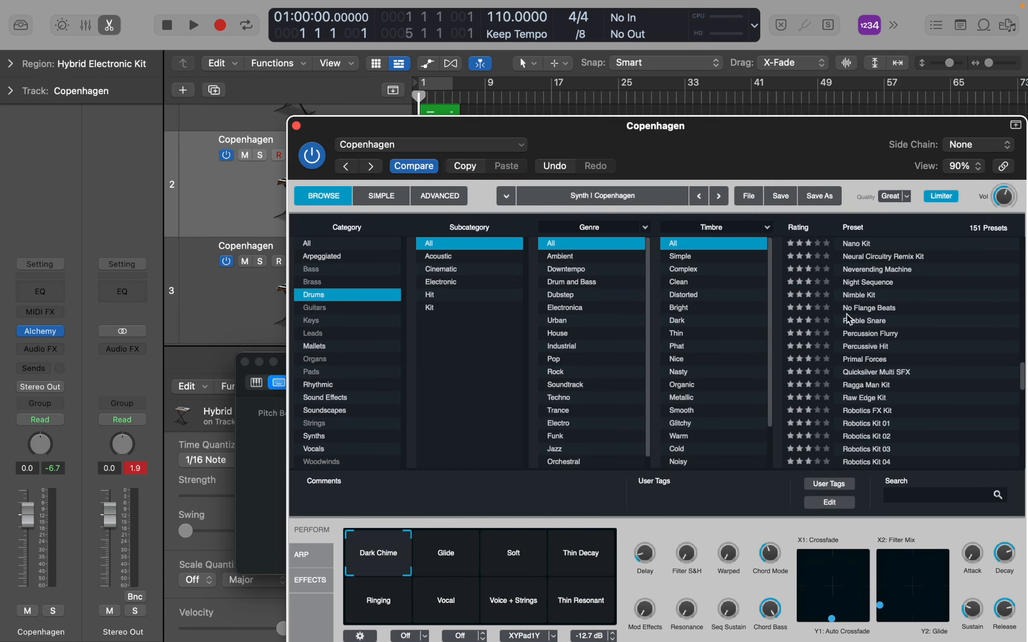
{"action": "left_click", "coordinate": [852, 295]}
Step: Play the song from bar 1, switch the second track's preset to Pebble Snare, and stop playback in bar 5
{"action": "key", "text": "space"}
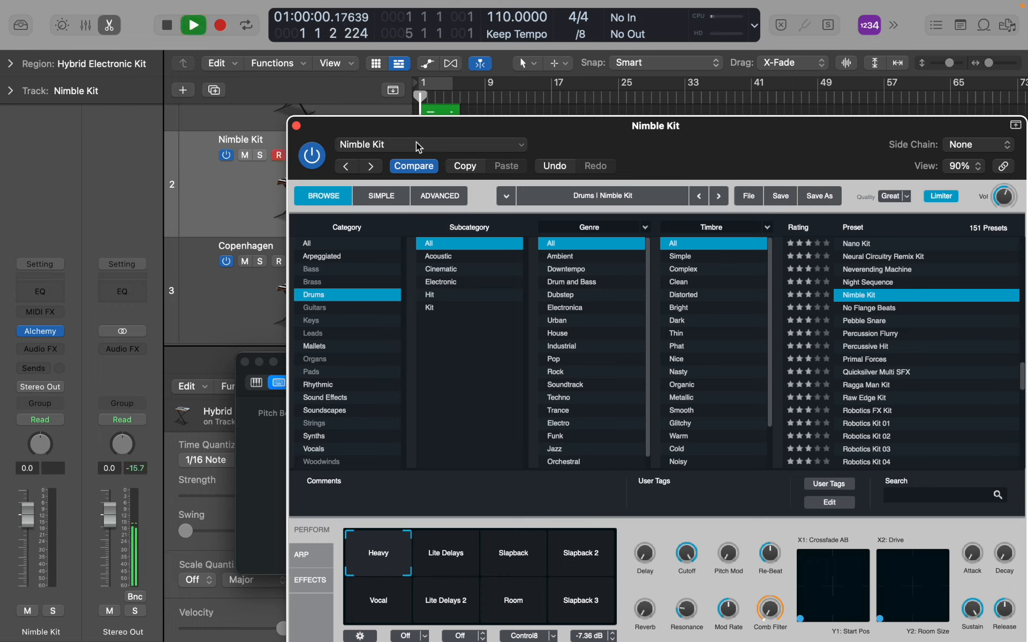
{"action": "left_click", "coordinate": [867, 320]}
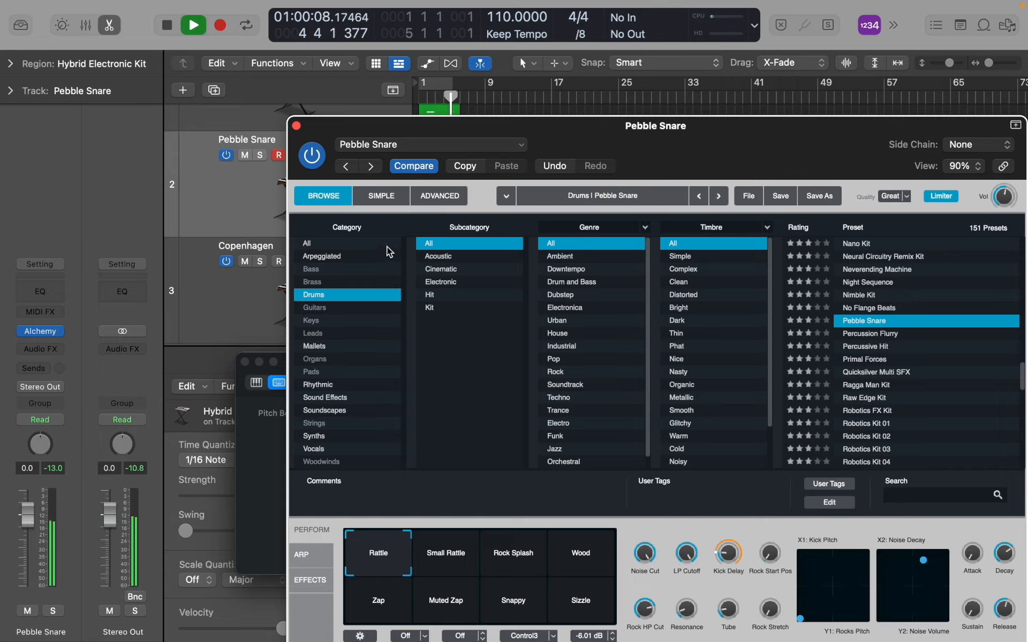
{"action": "key", "text": "space"}
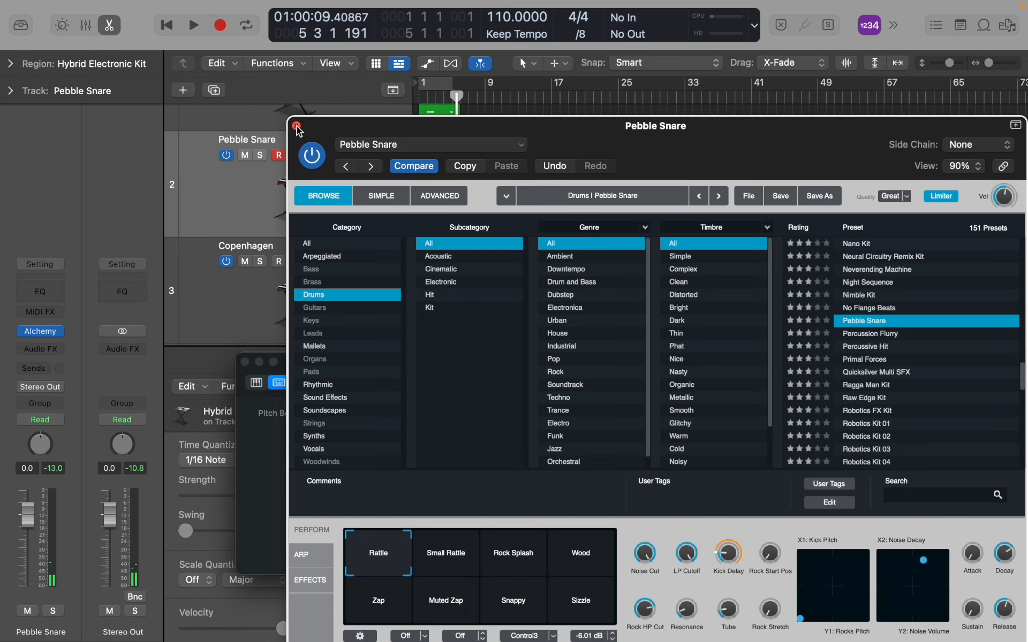
{"action": "left_click", "coordinate": [296, 129]}
Step: Check that the third track uses the Copenhagen preset and audition it with Musical Typing in the C4 octave
{"action": "left_click", "coordinate": [217, 316]}
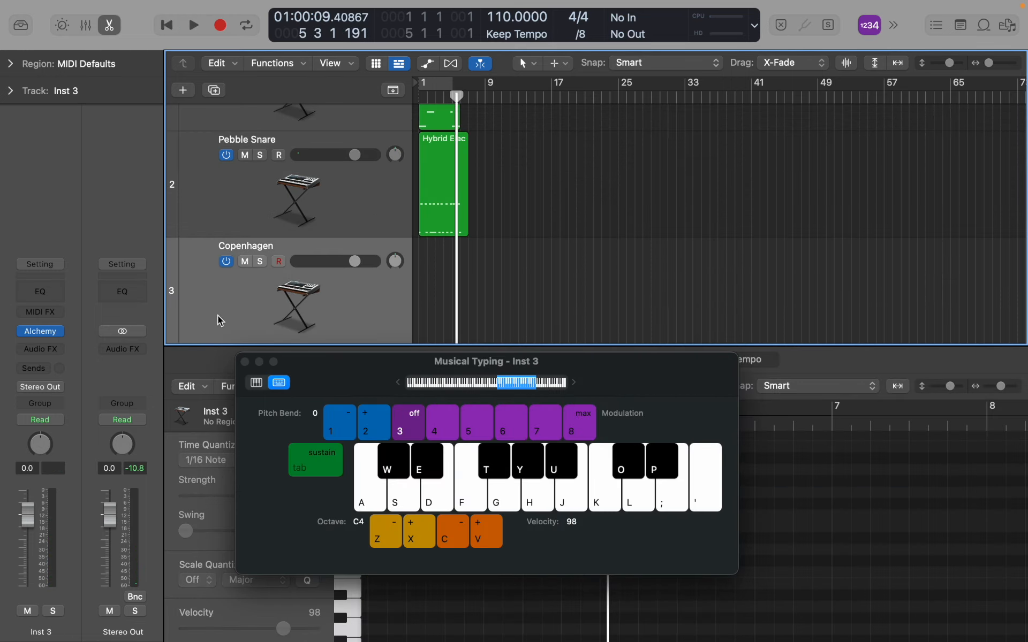
{"action": "left_click", "coordinate": [42, 332]}
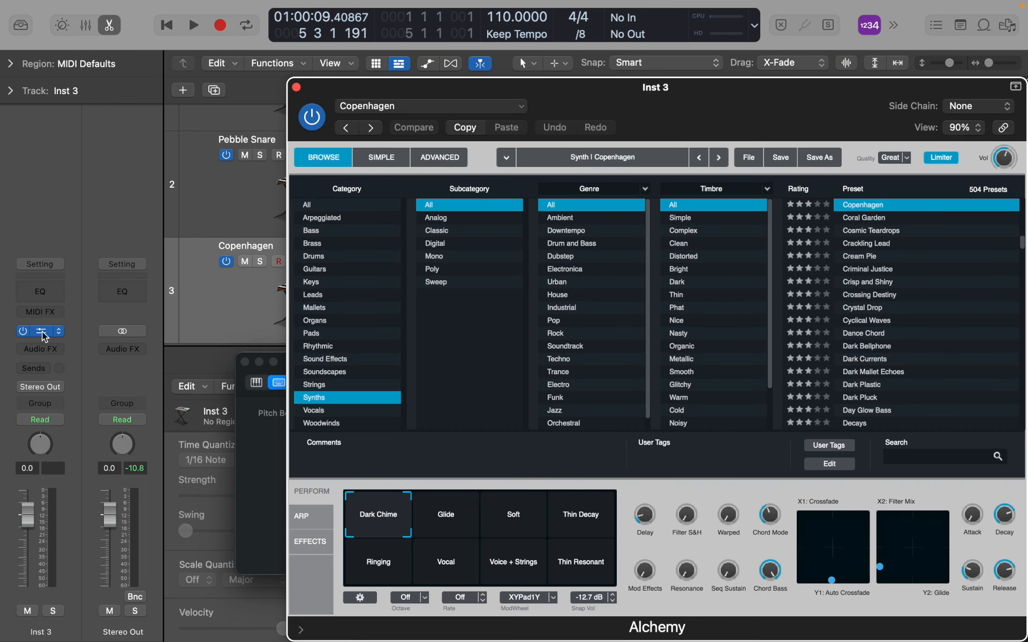
{"action": "left_click", "coordinate": [297, 87]}
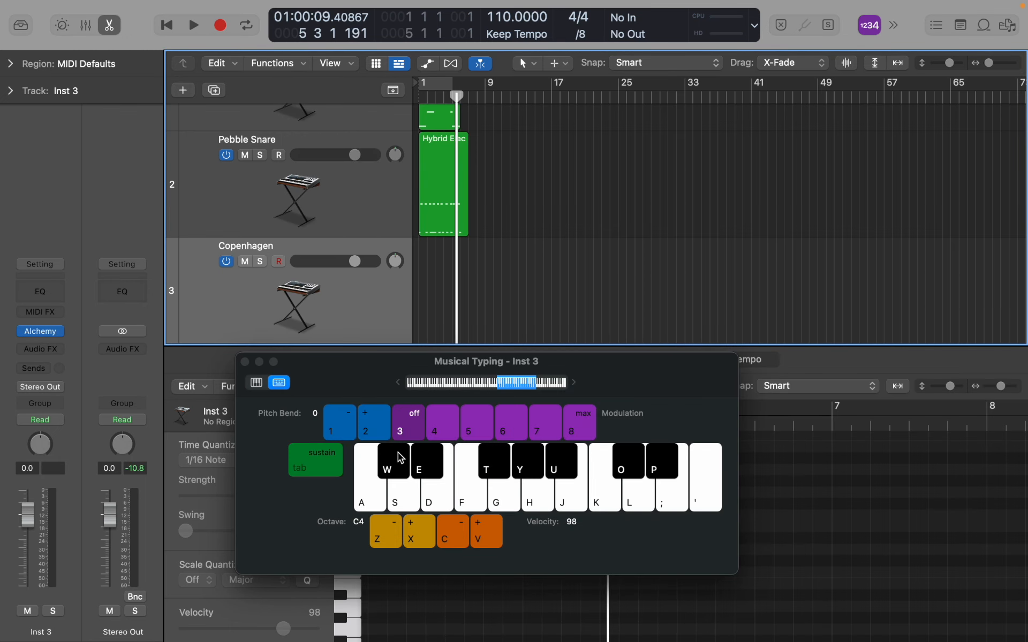
{"action": "key", "text": "a"}
{"action": "key", "text": "d"}
{"action": "key", "text": "f"}
{"action": "key", "text": "s"}
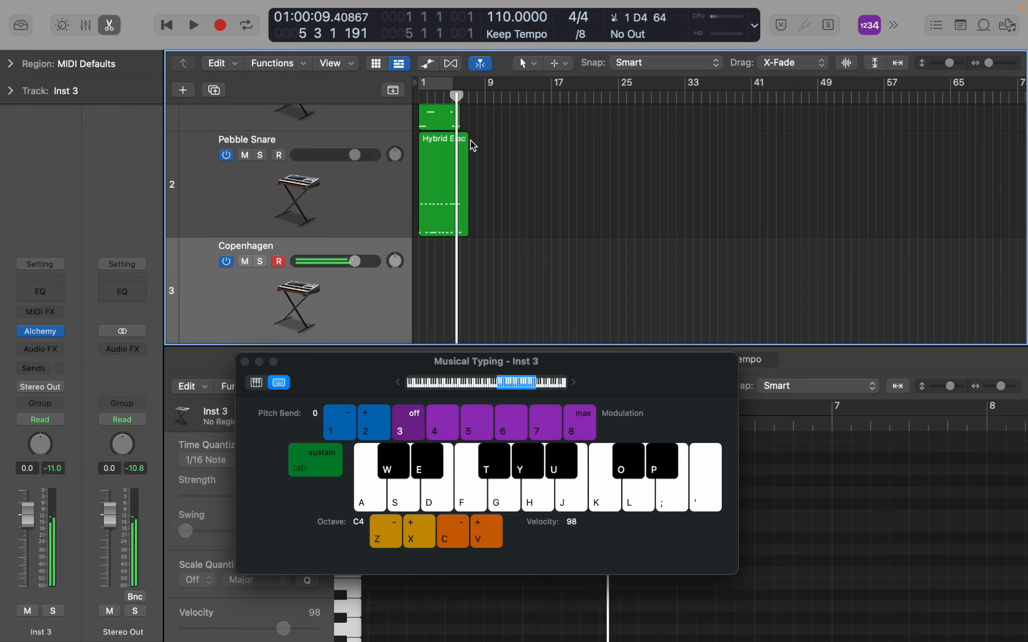
Step: Move the playhead to bar 1, raise the Musical Typing octave to C5, and try out melody notes on the third track
{"action": "left_click", "coordinate": [419, 97]}
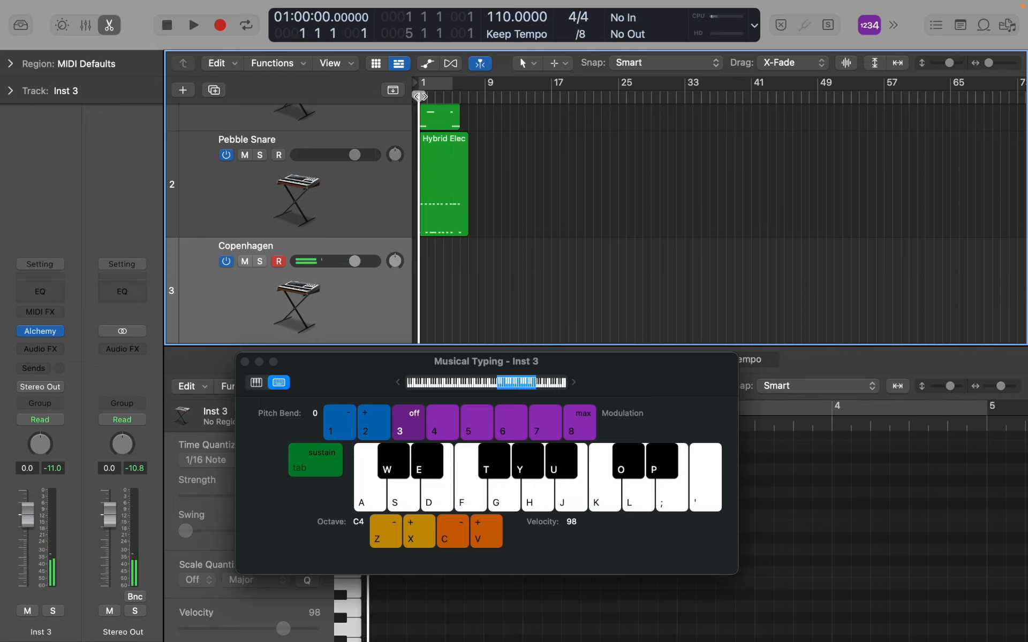
{"action": "key", "text": "j"}
{"action": "key", "text": "l"}
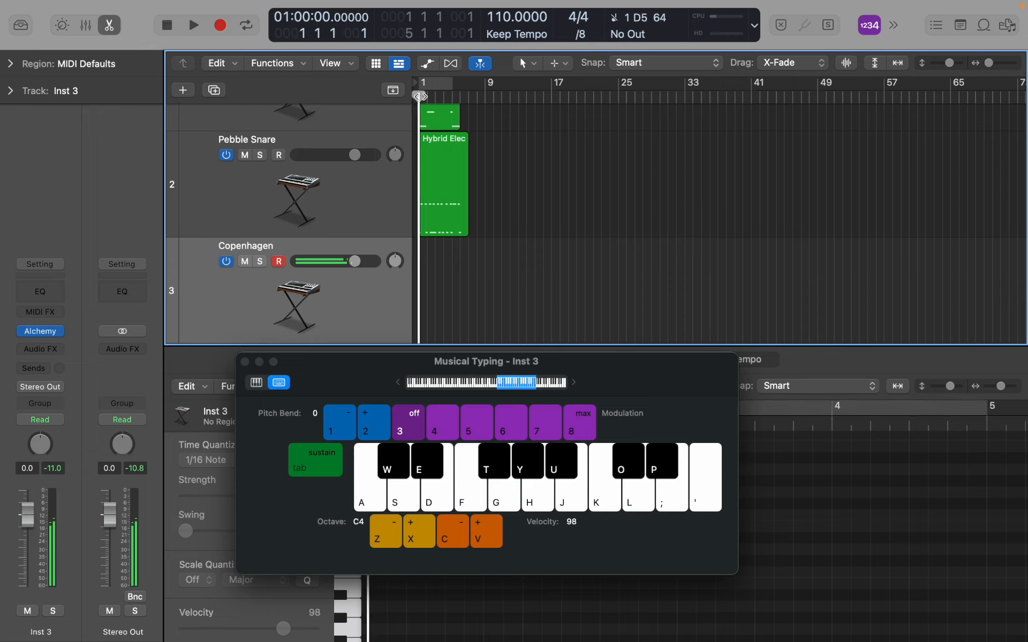
{"action": "key", "text": "x"}
{"action": "key", "text": "l"}
{"action": "key", "text": "j"}
{"action": "key", "text": "h"}
{"action": "key", "text": "j"}
{"action": "key", "text": "g"}
Step: Play the song from bar 1 and rehearse a Copenhagen melody over it, stopping after bar 5 with the playhead back at the start
{"action": "key", "text": "space"}
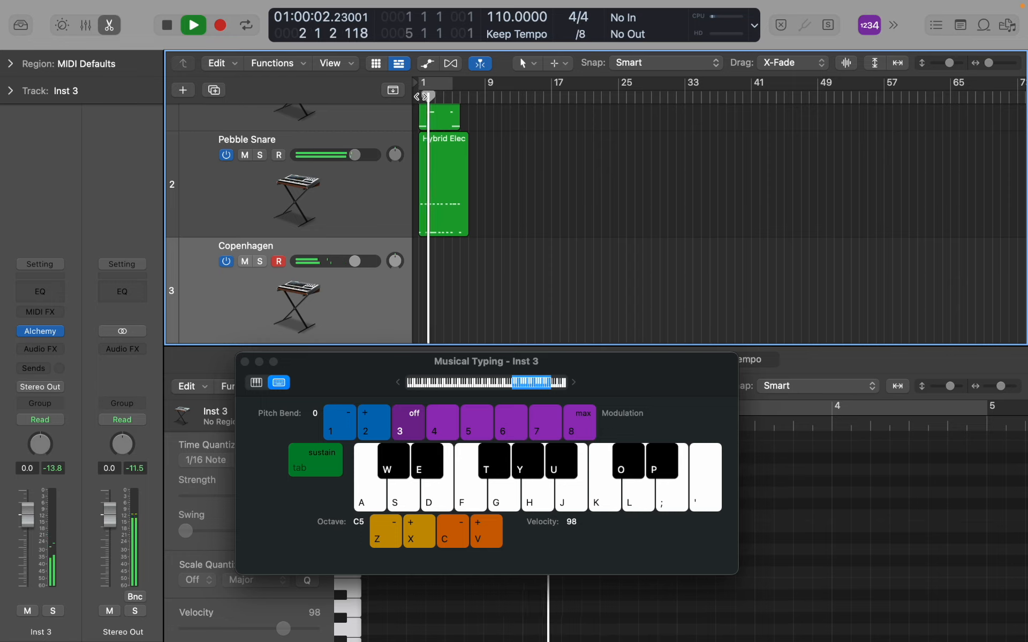
{"action": "key", "text": "d"}
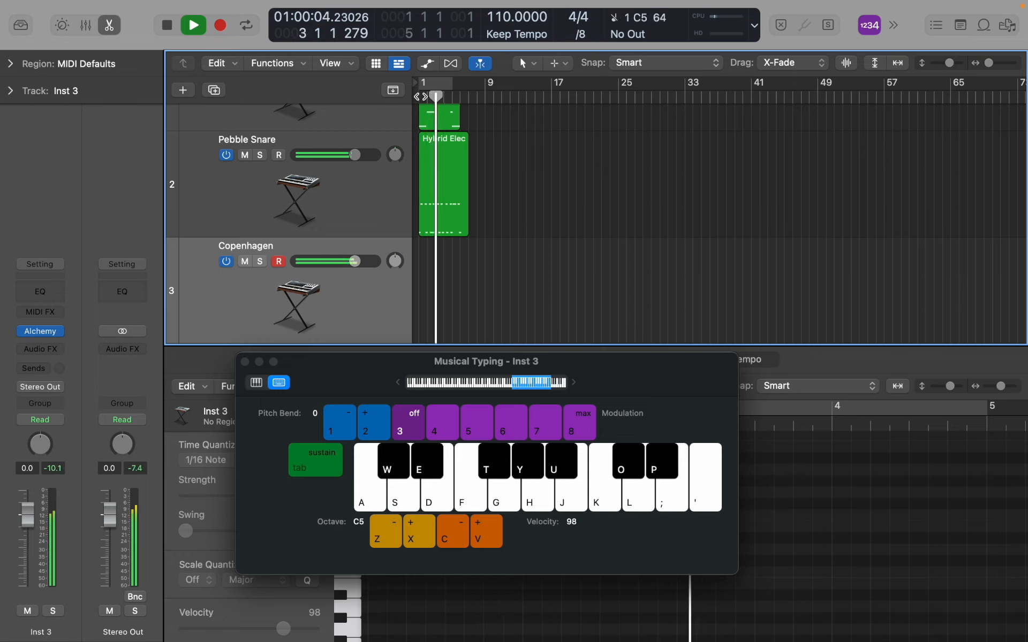
{"action": "key", "text": "a"}
{"action": "key", "text": "l"}
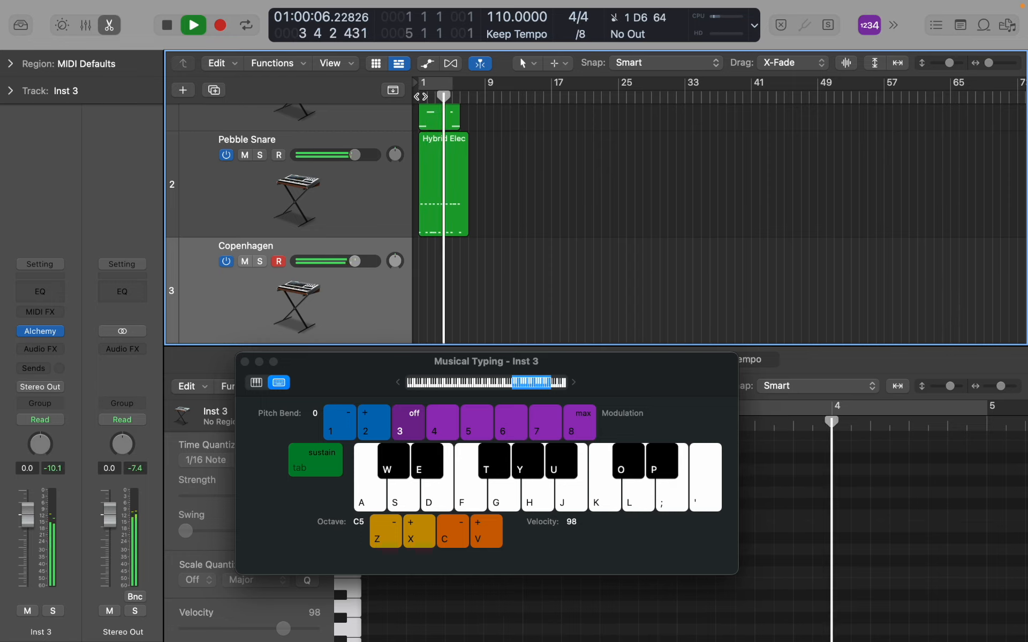
{"action": "key", "text": "k"}
{"action": "key", "text": "k"}
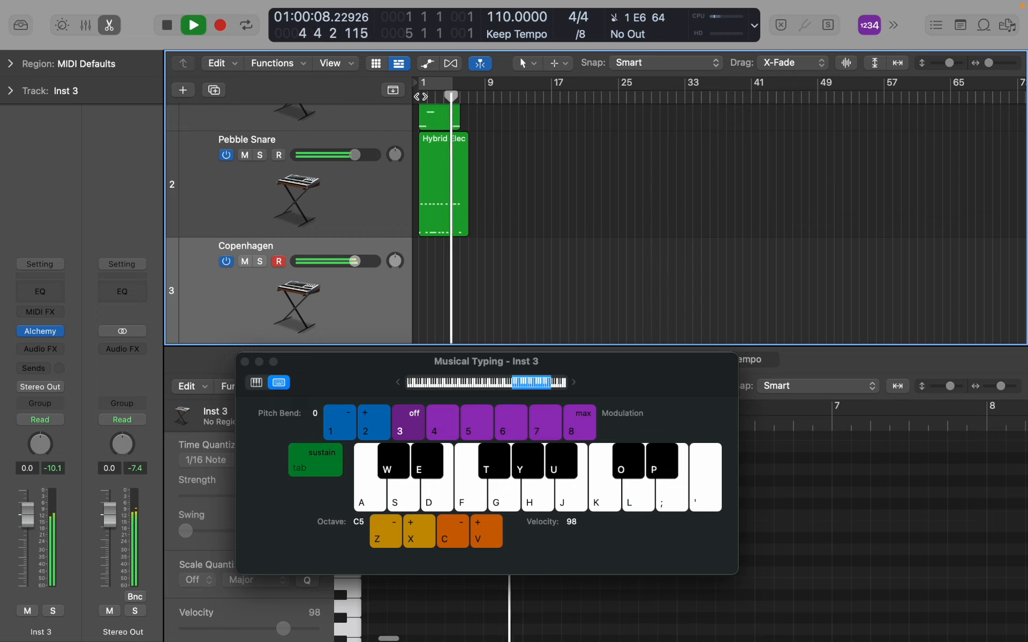
{"action": "key", "text": "l"}
{"action": "key", "text": "k"}
{"action": "key", "text": "a"}
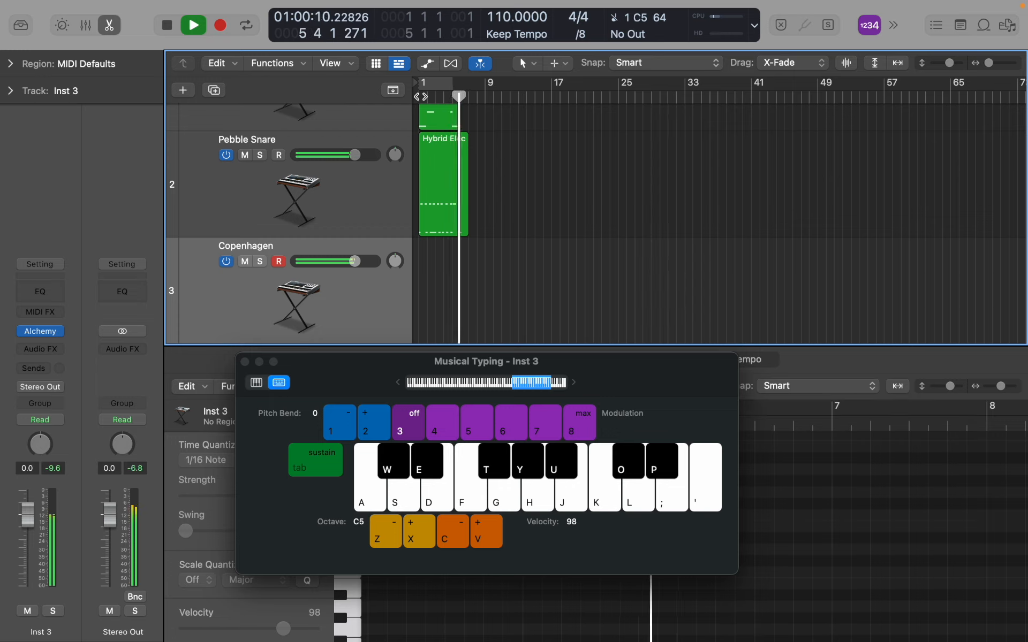
{"action": "key", "text": "space"}
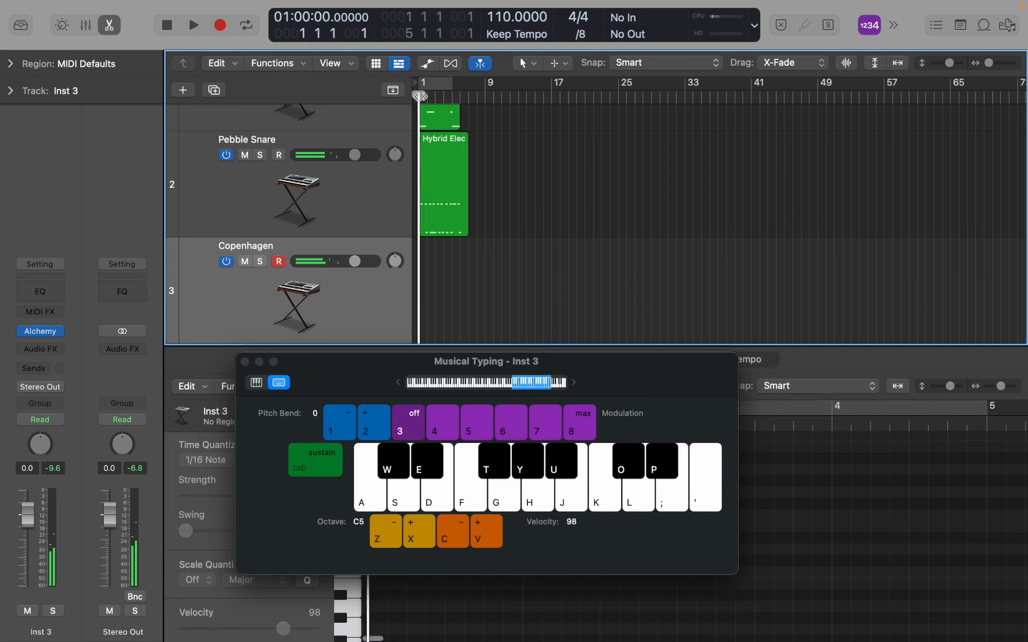
Step: Record a Copenhagen melody on the third track from bar 1 in the C5 octave, stop in bar 6, and close Musical Typing
{"action": "key", "text": "r"}
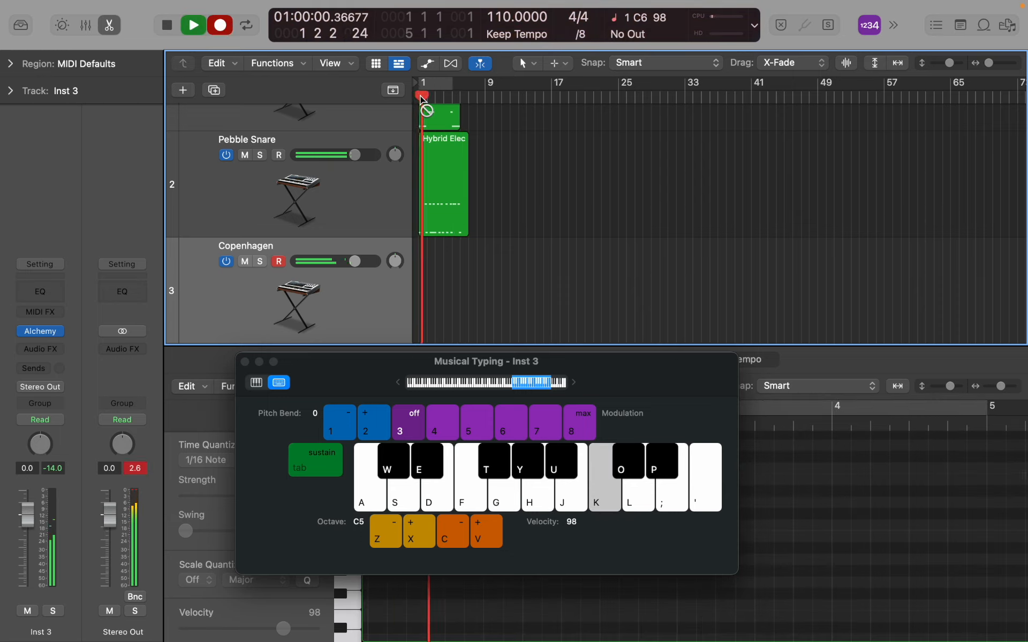
{"action": "key", "text": "k"}
{"action": "key", "text": "semicolon"}
{"action": "key", "text": "l"}
{"action": "key", "text": "k"}
{"action": "key", "text": "a"}
{"action": "key", "text": "s"}
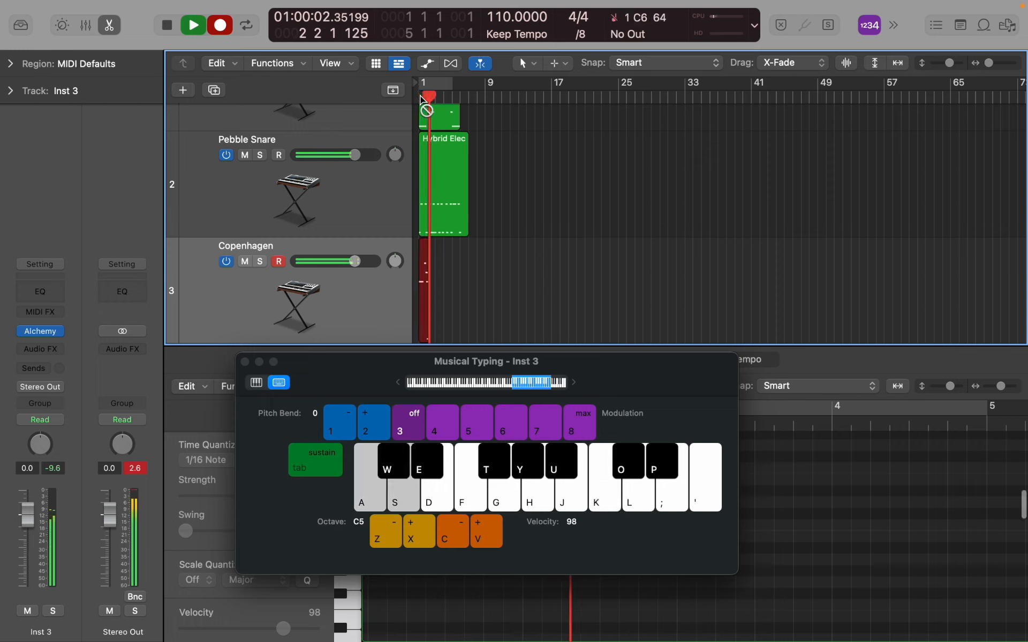
{"action": "key", "text": "a"}
{"action": "key", "text": "s"}
{"action": "key", "text": "d"}
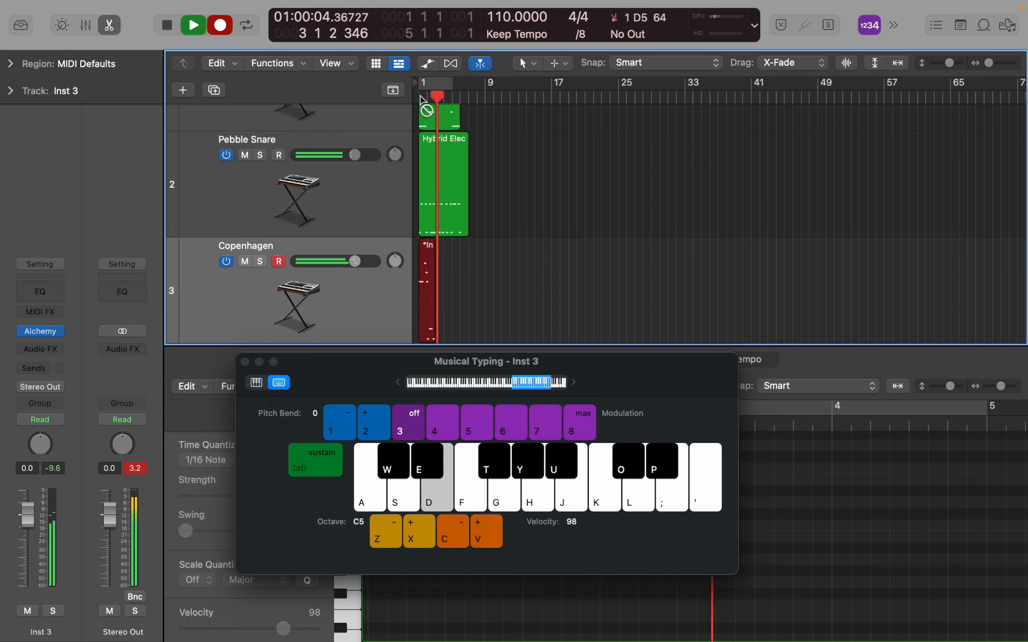
{"action": "key", "text": "f"}
{"action": "key", "text": "s"}
{"action": "key", "text": "d"}
{"action": "key", "text": "s"}
{"action": "key", "text": "s"}
{"action": "key", "text": "d"}
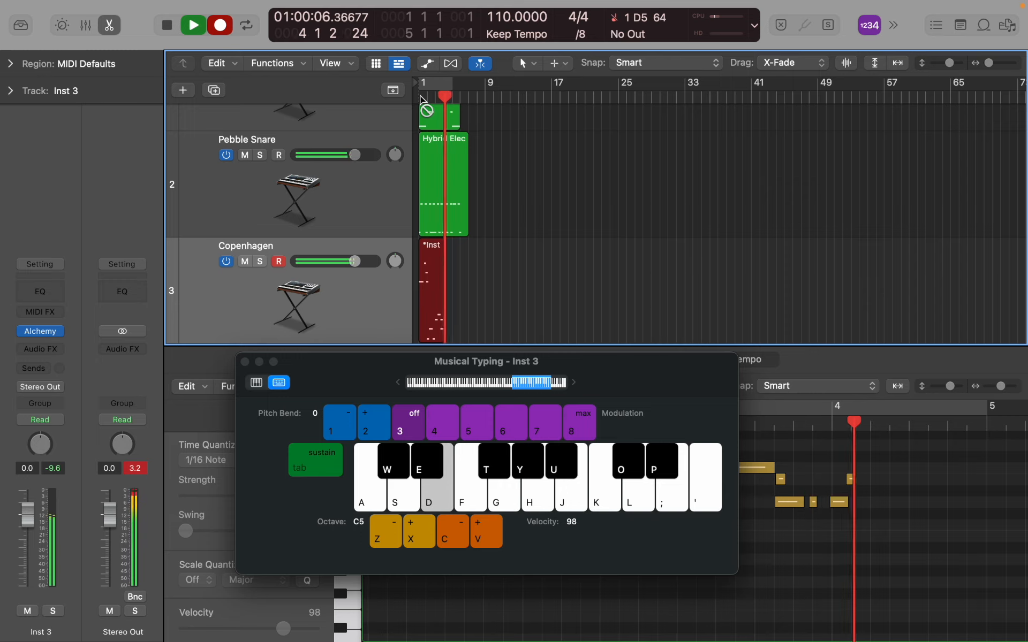
{"action": "key", "text": "s"}
{"action": "key", "text": "a"}
{"action": "key", "text": "k"}
{"action": "key", "text": "k"}
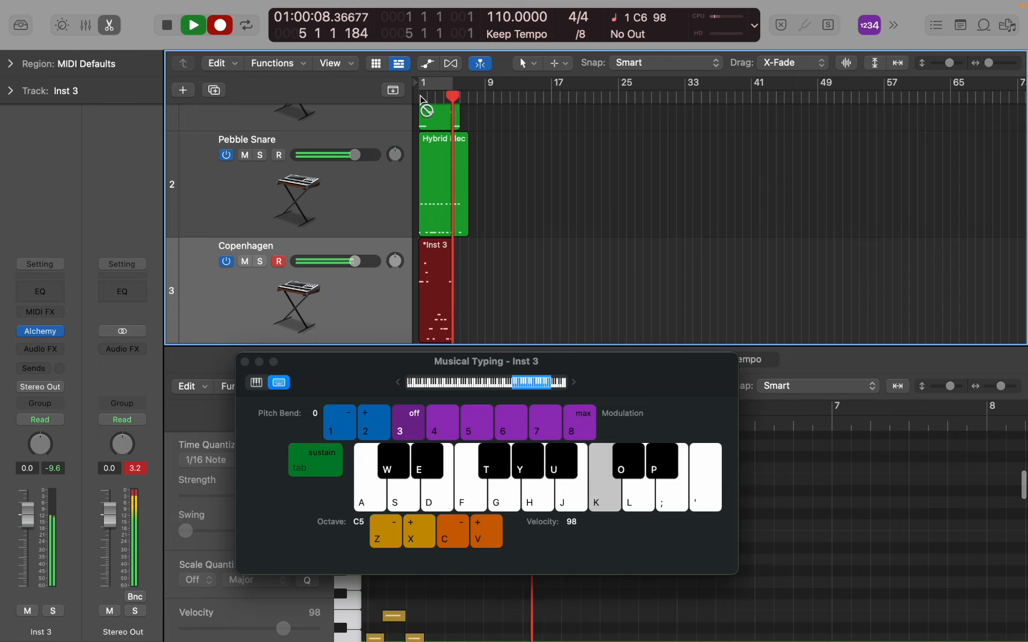
{"action": "key", "text": "a"}
{"action": "key", "text": "k"}
{"action": "key", "text": "a"}
{"action": "key", "text": "l"}
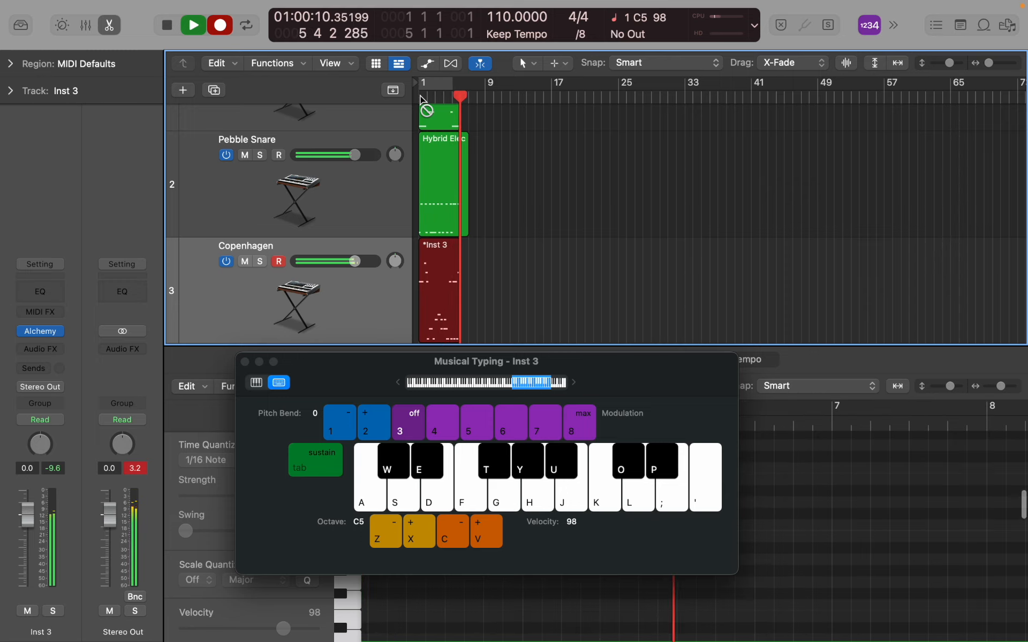
{"action": "key", "text": "l"}
{"action": "key", "text": "k"}
{"action": "key", "text": "space"}
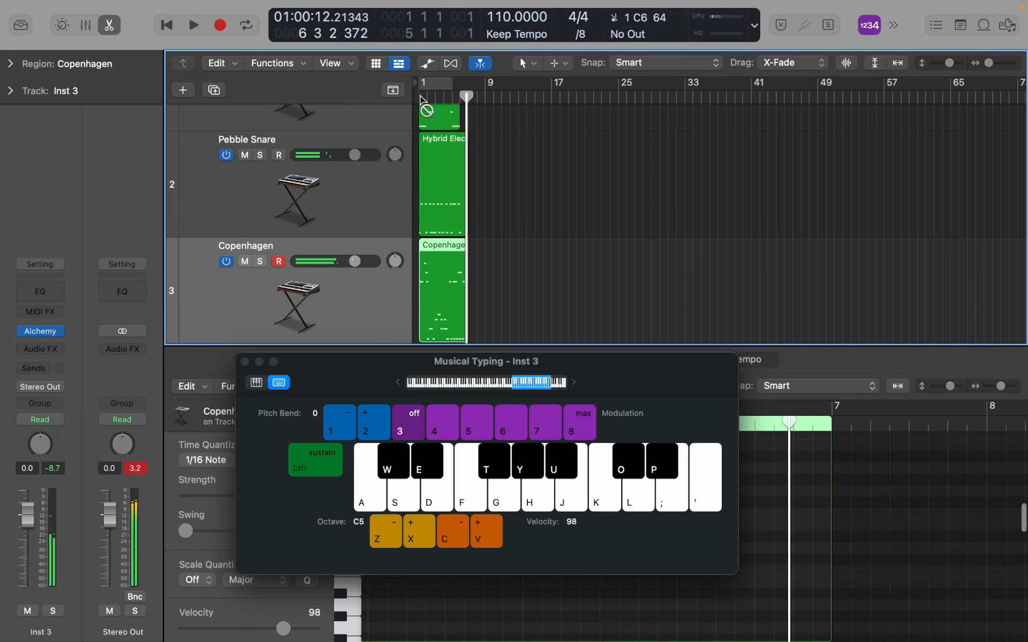
{"action": "left_click", "coordinate": [246, 363]}
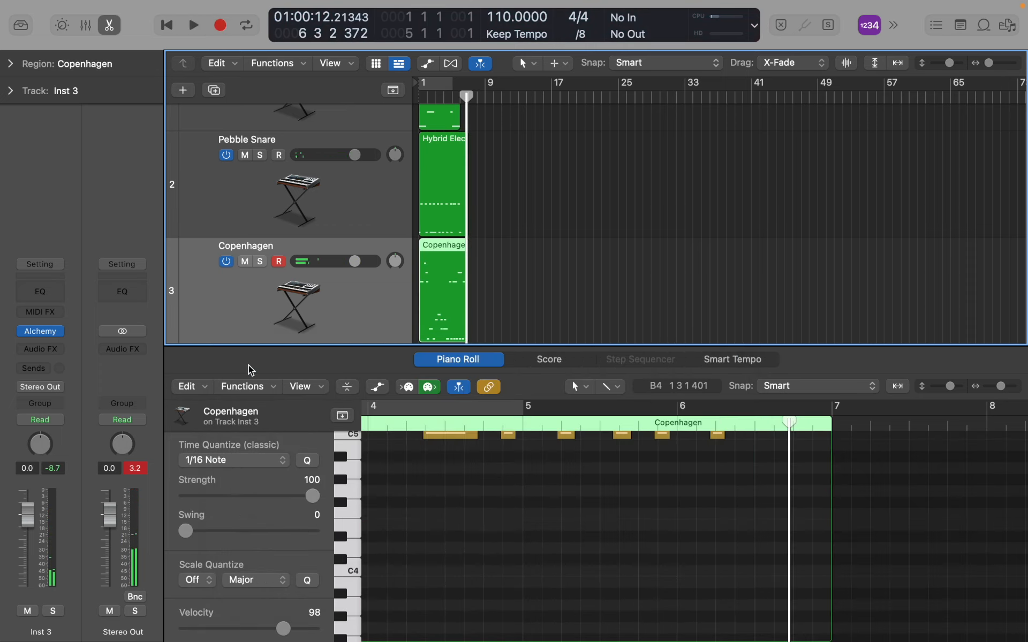
Step: Return the playhead to bar 1 and quantize all notes of the recorded Copenhagen region to 1/32 Note
{"action": "scroll", "coordinate": [426, 468], "scroll_direction": "down", "scroll_amount": 3}
{"action": "scroll", "coordinate": [431, 468], "scroll_direction": "left", "scroll_amount": 3}
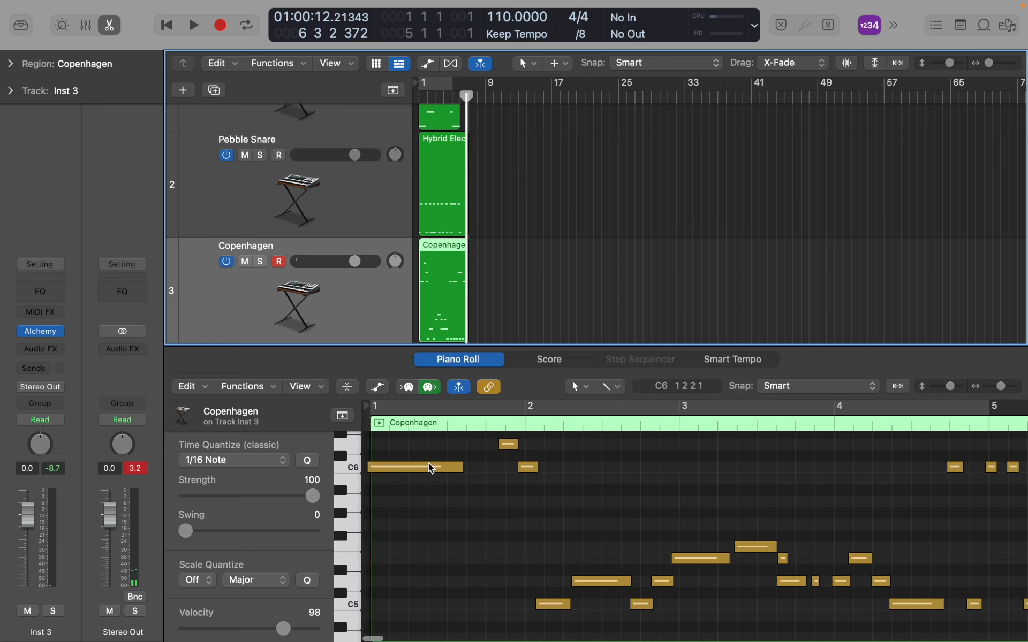
{"action": "scroll", "coordinate": [431, 467], "scroll_direction": "up", "scroll_amount": 3}
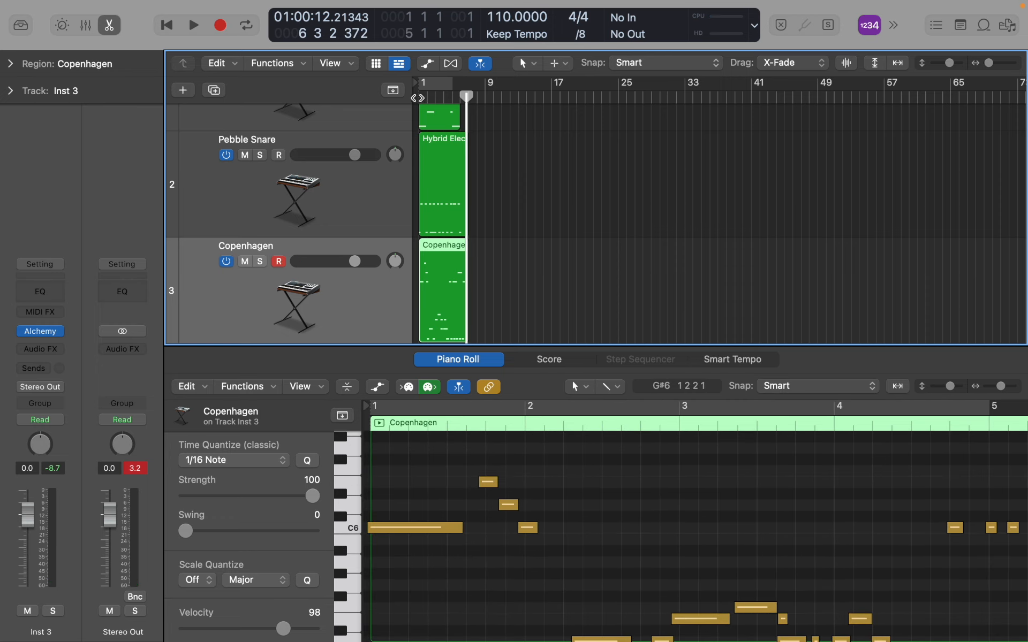
{"action": "key", "text": "Return"}
{"action": "left_click", "coordinate": [409, 530]}
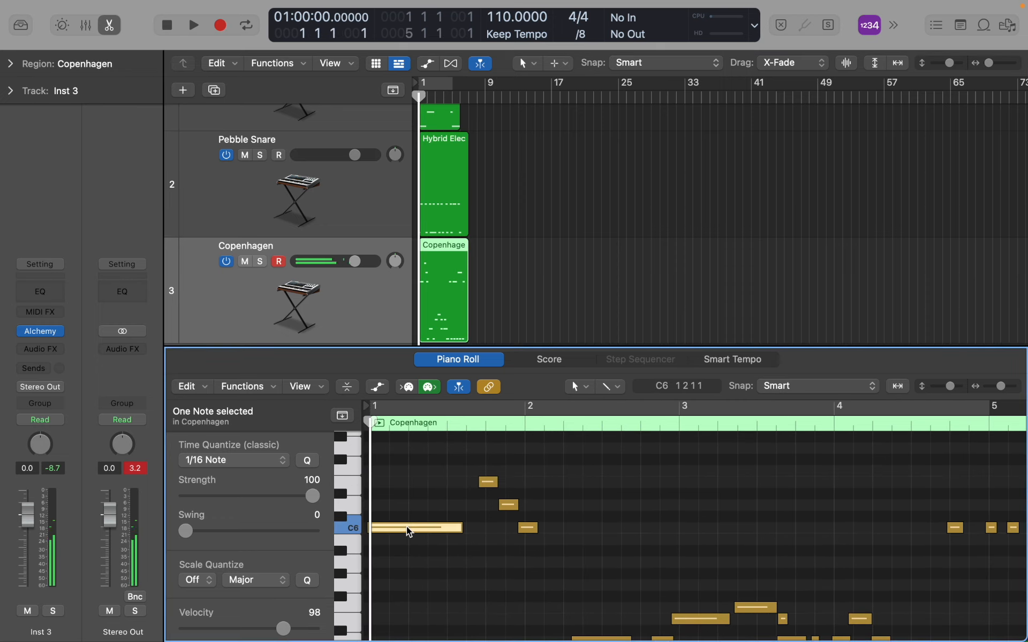
{"action": "key", "text": "super+a"}
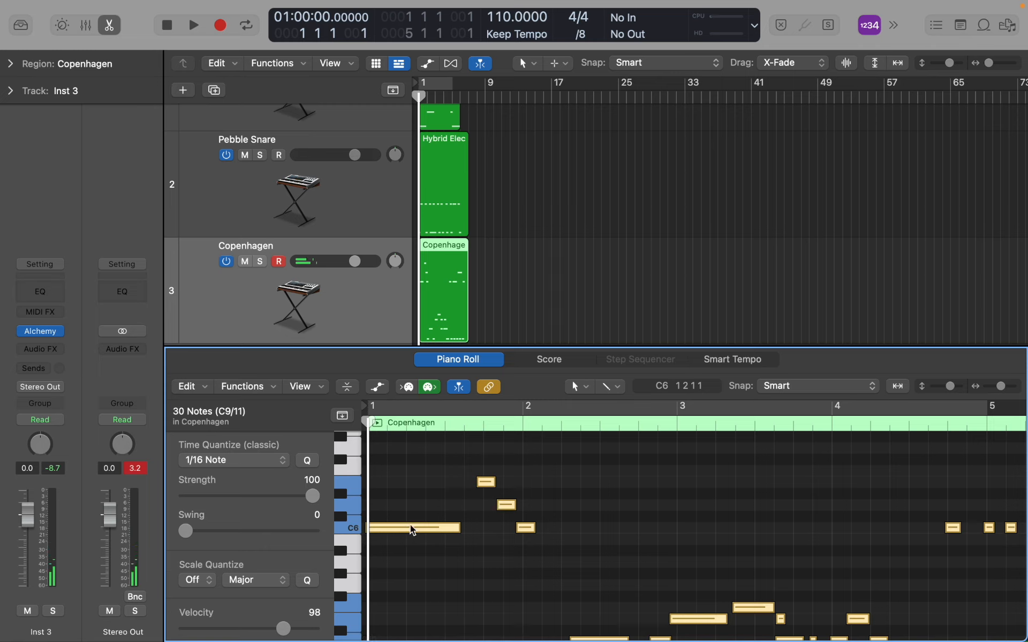
{"action": "scroll", "coordinate": [412, 530], "scroll_direction": "down", "scroll_amount": 2}
{"action": "left_click", "coordinate": [284, 464]}
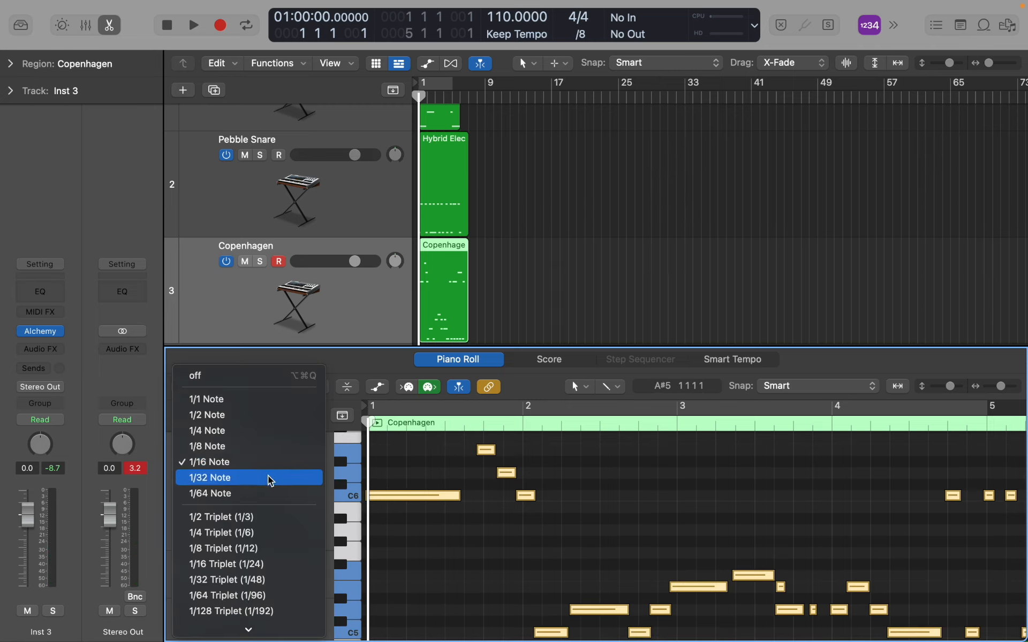
{"action": "left_click", "coordinate": [268, 479]}
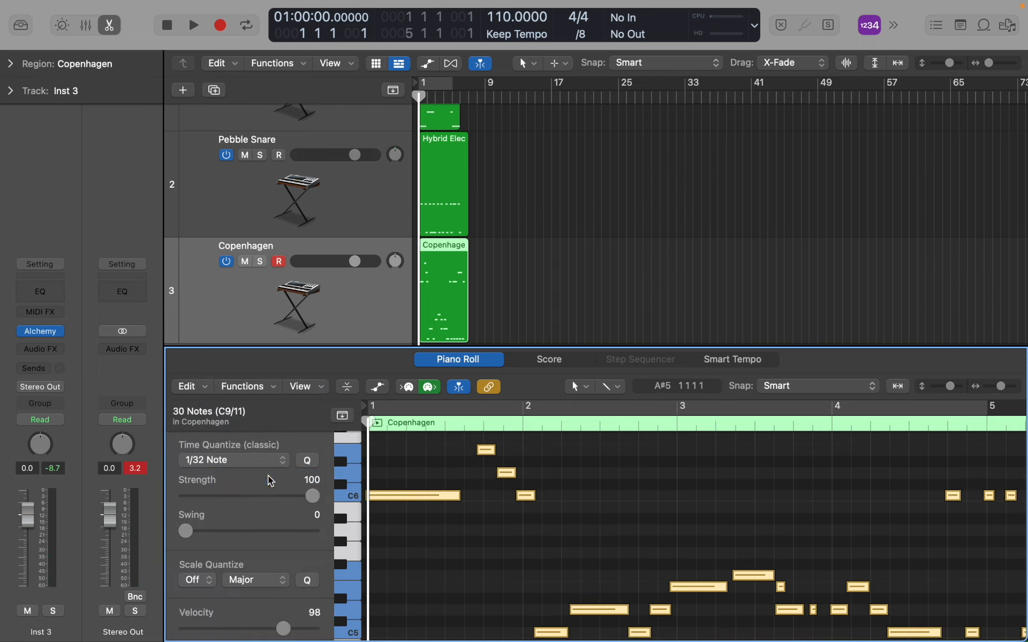
Step: Move the long C6 note at the beginning of the Copenhagen region slightly later so it starts exactly on bar 1
{"action": "scroll", "coordinate": [397, 512], "scroll_direction": "up", "scroll_amount": 5}
{"action": "left_click", "coordinate": [397, 507]}
{"action": "scroll", "coordinate": [412, 525], "scroll_direction": "right", "scroll_amount": 1}
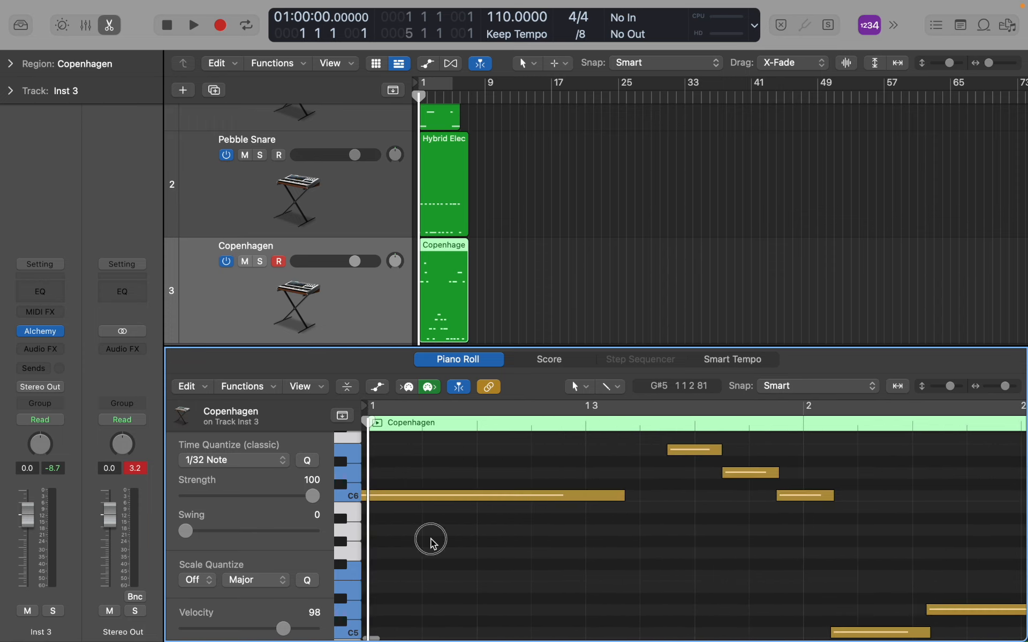
{"action": "left_click", "coordinate": [417, 500]}
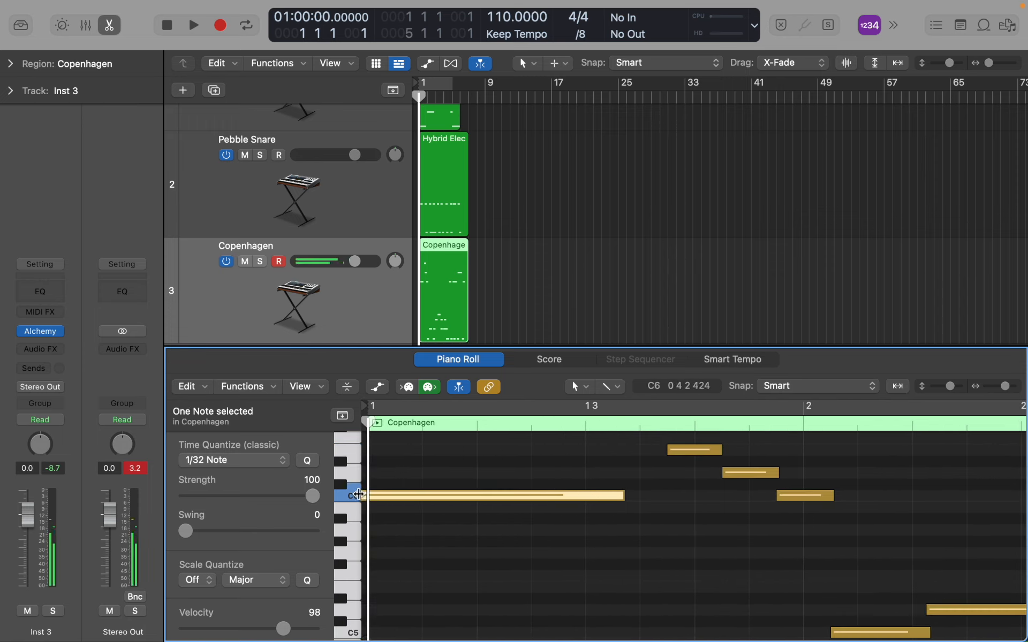
{"action": "left_click_drag", "start_coordinate": [359, 493], "coordinate": [361, 494]}
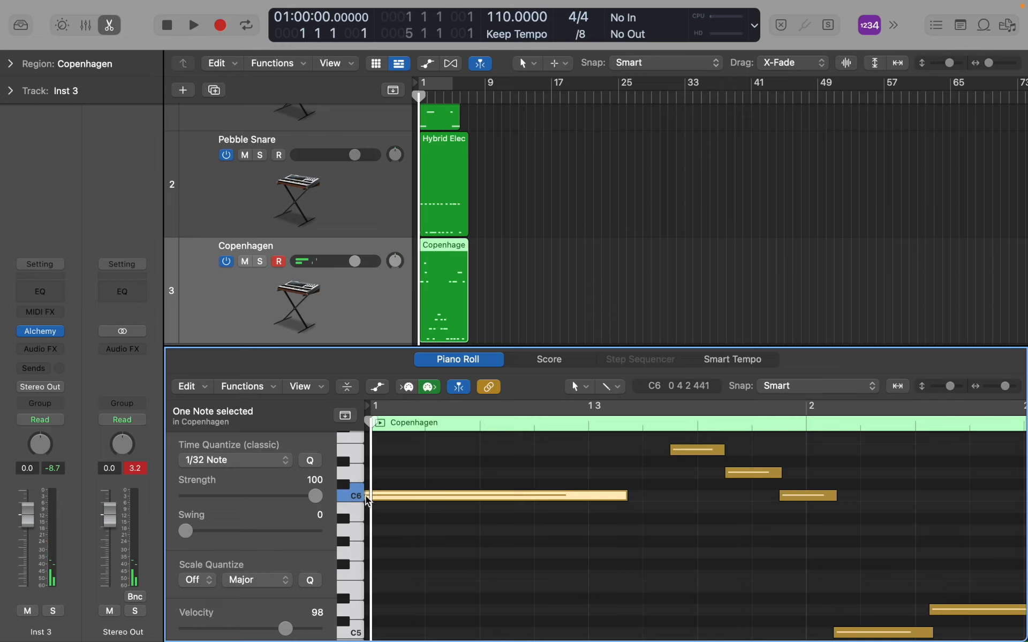
{"action": "key", "text": "space"}
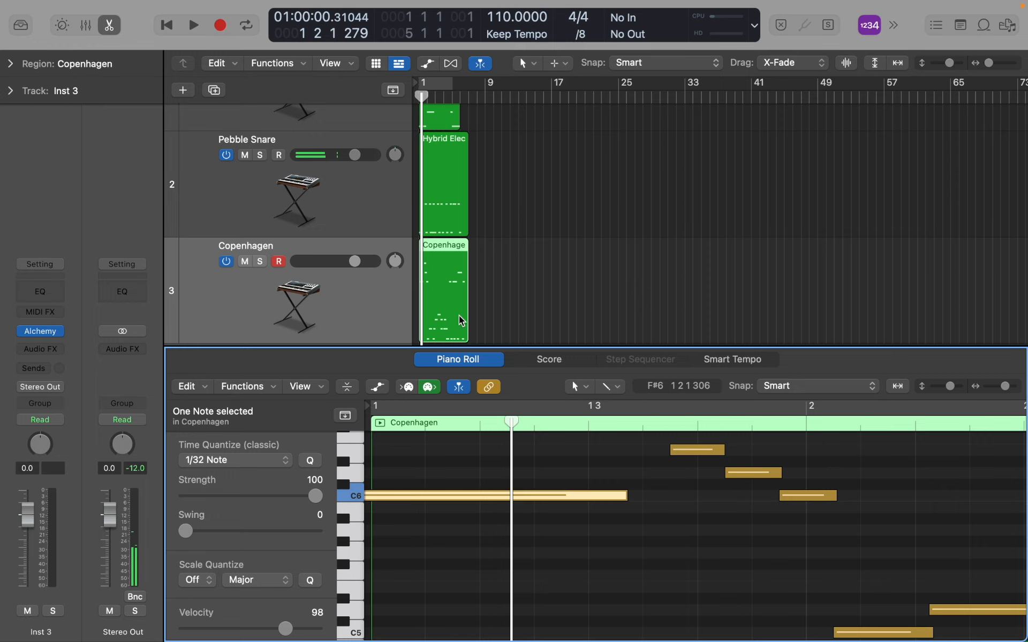
{"action": "scroll", "coordinate": [452, 303], "scroll_direction": "up", "scroll_amount": 5}
{"action": "scroll", "coordinate": [452, 297], "scroll_direction": "left", "scroll_amount": 3}
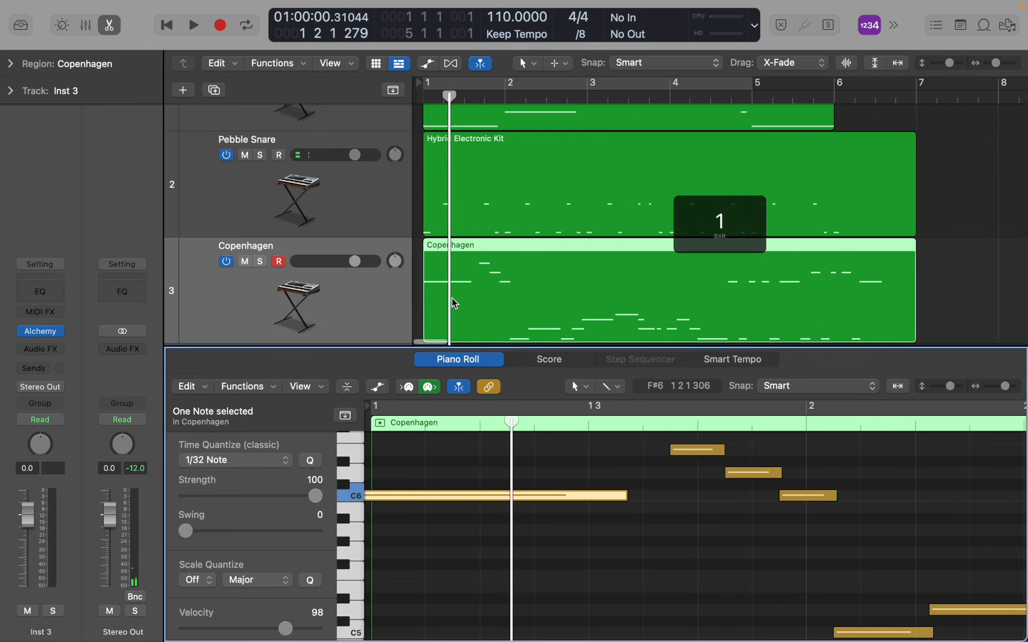
{"action": "key", "text": "space"}
{"action": "key", "text": "space"}
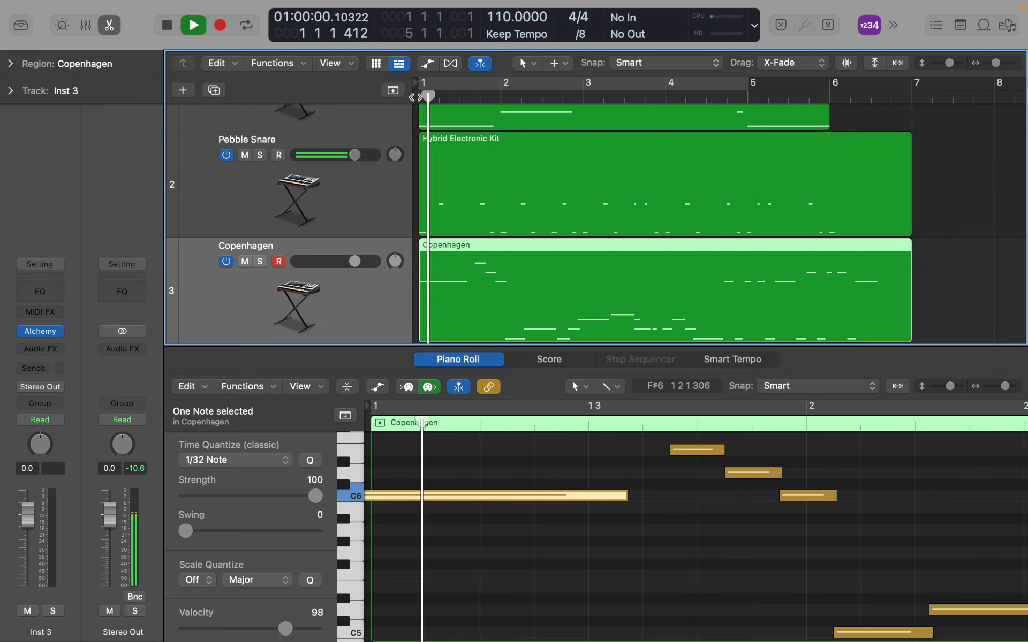
{"action": "left_click", "coordinate": [438, 496]}
{"action": "left_click_drag", "start_coordinate": [437, 495], "coordinate": [452, 495]}
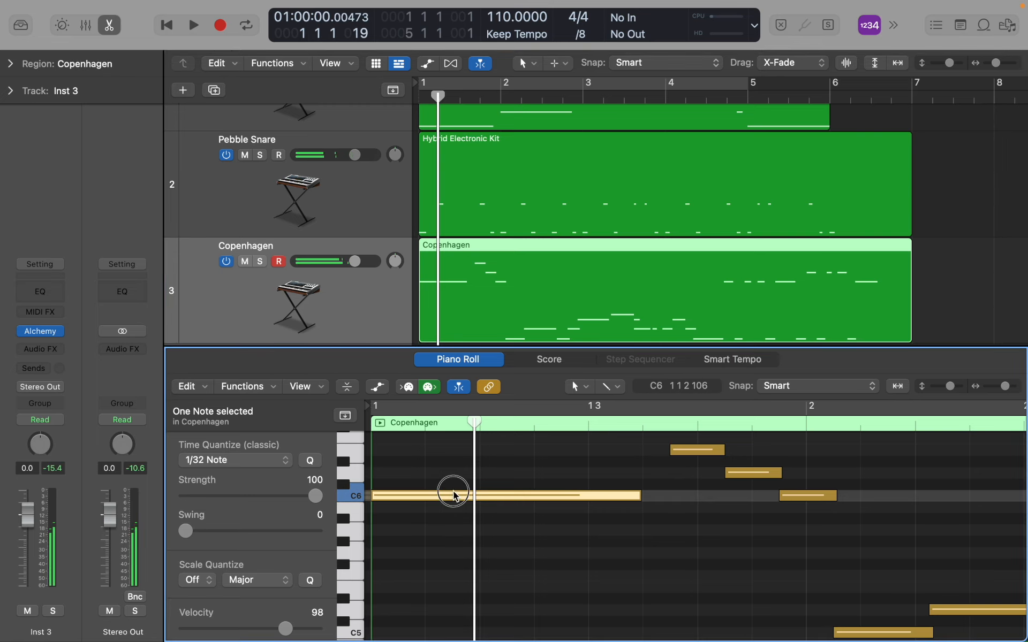
{"action": "left_click", "coordinate": [448, 534]}
Step: Play the song from bar 1, stop at the start of bar 6, and return the playhead to bar 1
{"action": "left_click", "coordinate": [410, 115]}
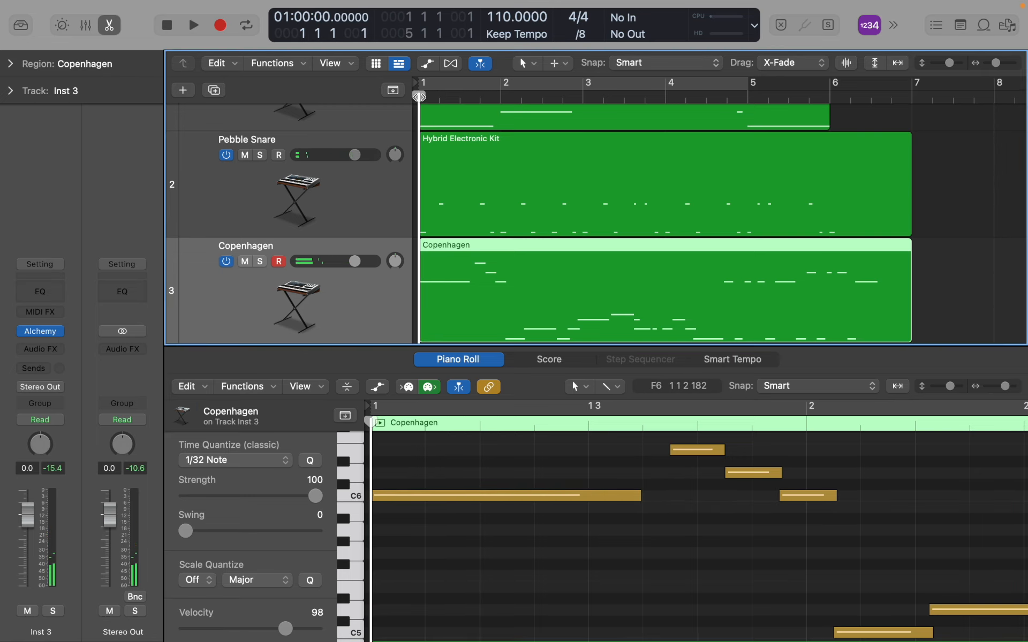
{"action": "key", "text": "space"}
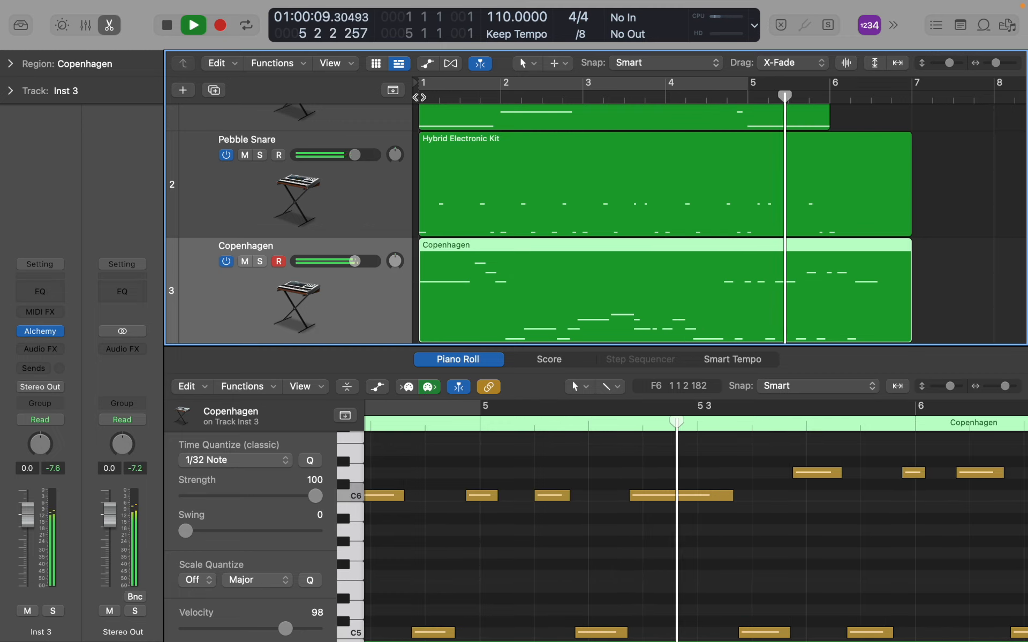
{"action": "key", "text": "space"}
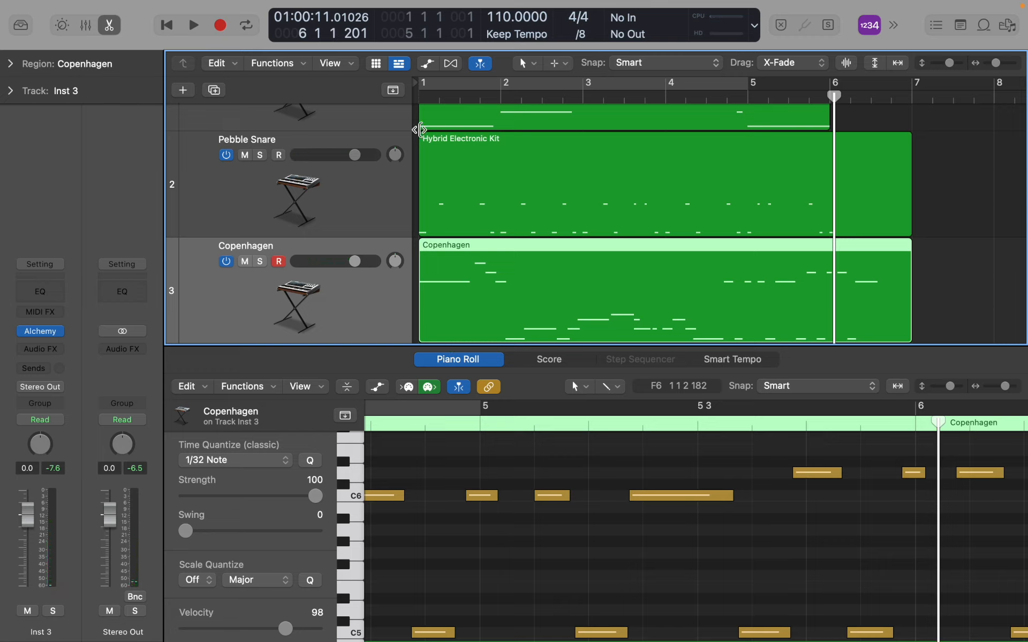
{"action": "key", "text": "Return"}
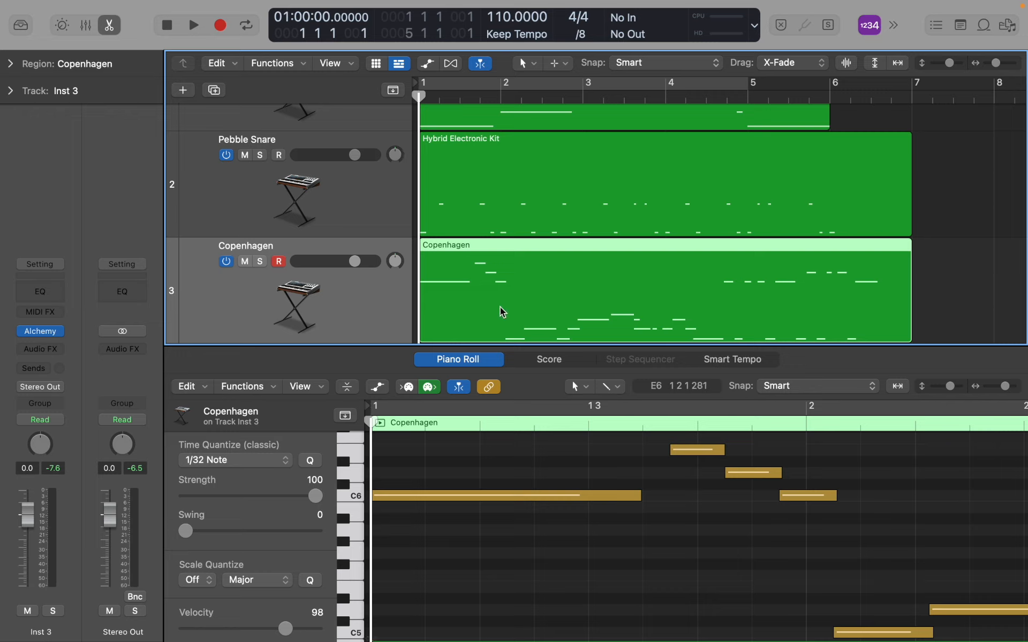
Step: Play into bar 2, shorten the first C5 note there, and shift the following D5 note earlier to begin where it ends
{"action": "key", "text": "space"}
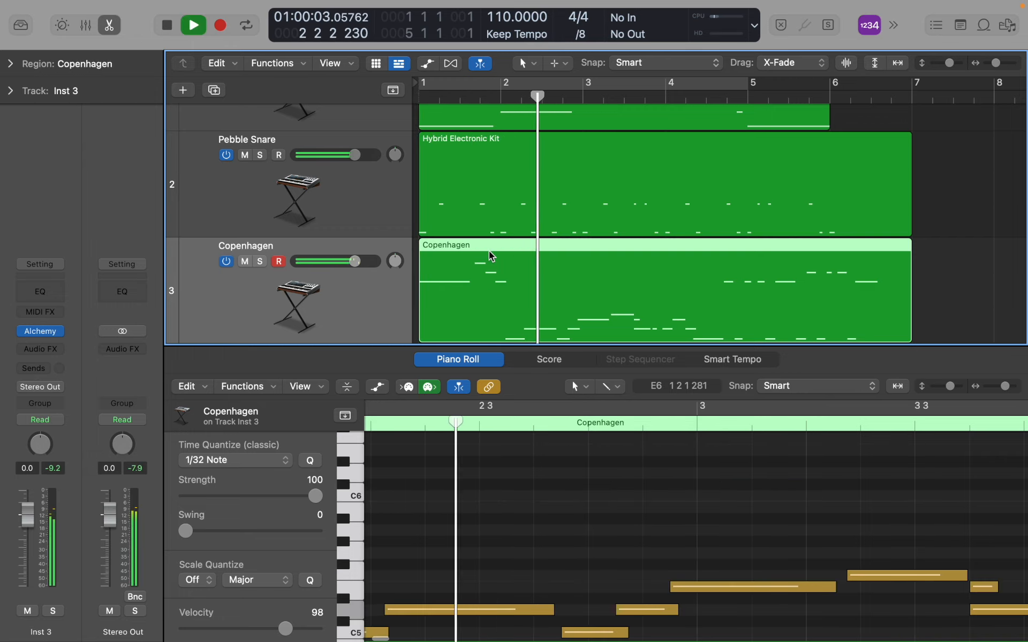
{"action": "key", "text": "space"}
{"action": "scroll", "coordinate": [494, 539], "scroll_direction": "left", "scroll_amount": 5}
{"action": "scroll", "coordinate": [589, 525], "scroll_direction": "down", "scroll_amount": 3}
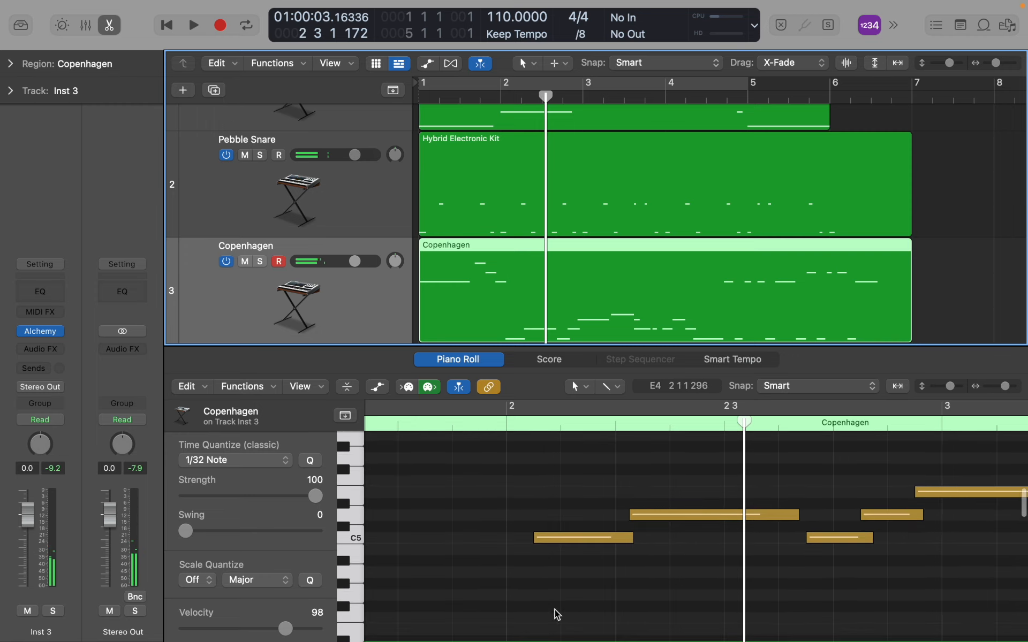
{"action": "left_click_drag", "start_coordinate": [665, 509], "coordinate": [611, 539]}
Step: Play the Copenhagen melody from bar 2, stop late in bar 3, and delete the short E5 note there that overlaps the D5 note
{"action": "double_click", "coordinate": [507, 429]}
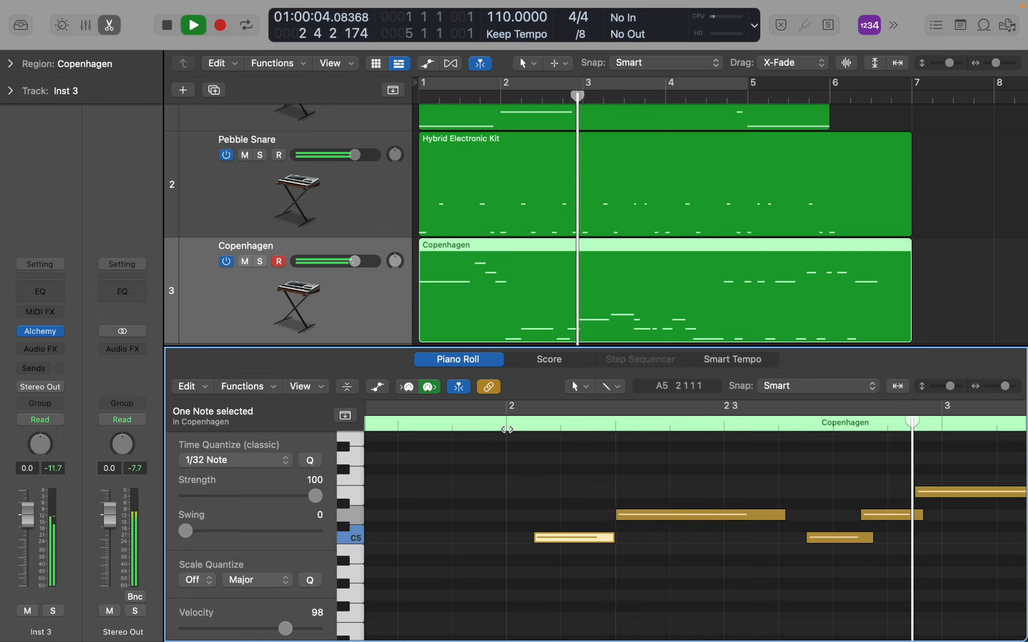
{"action": "key", "text": "space"}
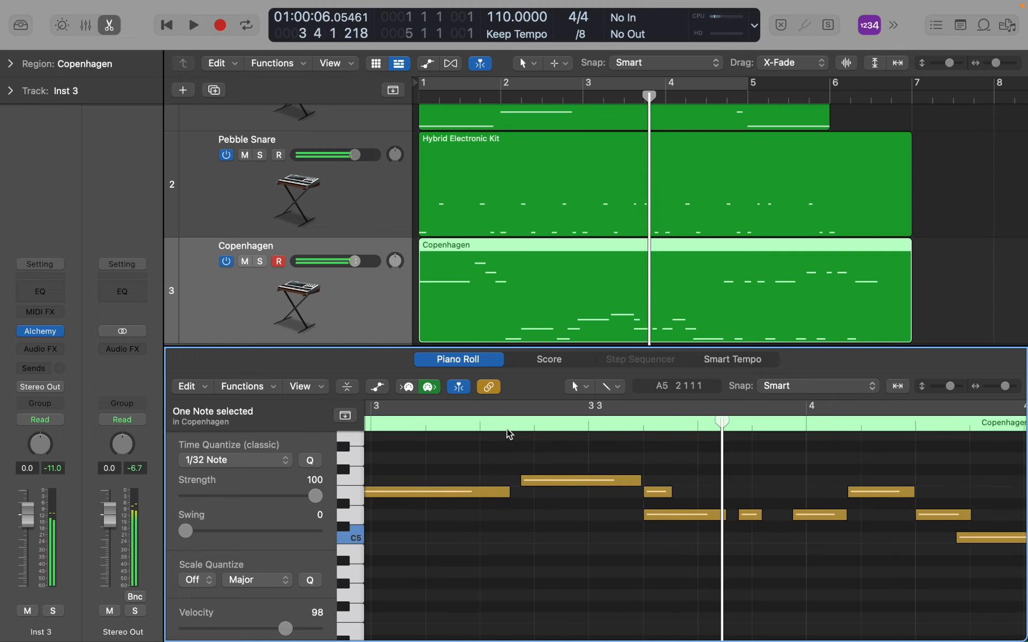
{"action": "left_click", "coordinate": [661, 491]}
{"action": "key", "text": "Delete"}
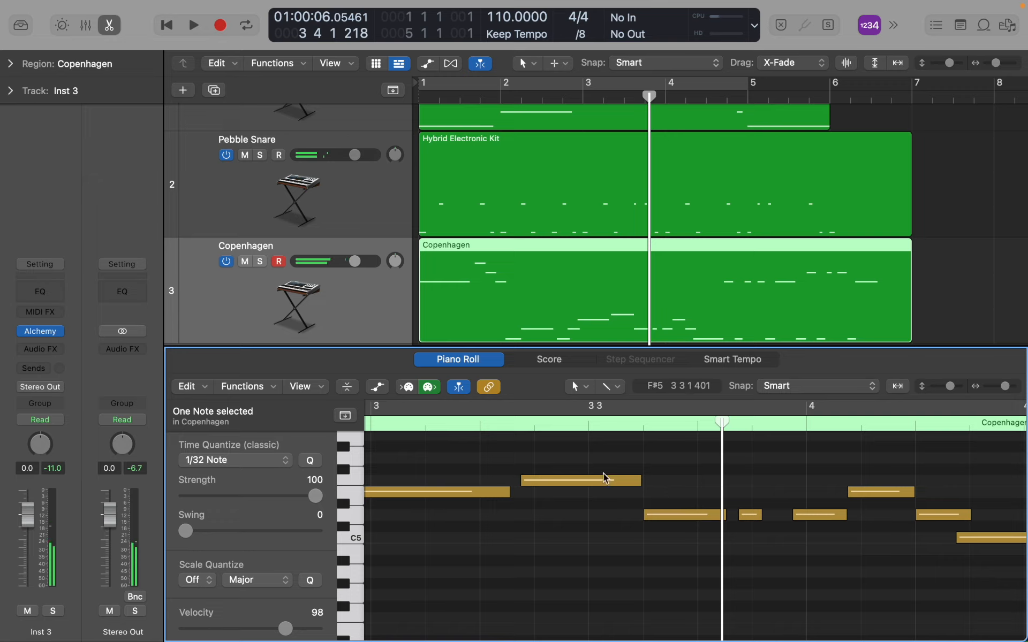
Step: Play the melody from bar 3 into bar 5, and replay the passage from late bar 4, stopping in bar 5
{"action": "double_click", "coordinate": [486, 431]}
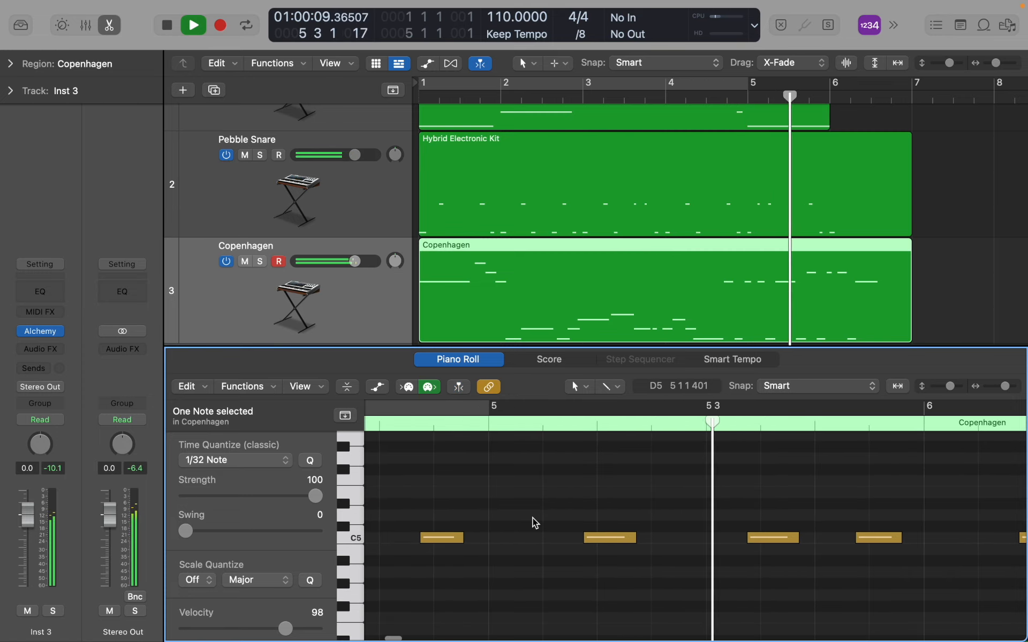
{"action": "key", "text": "space"}
{"action": "scroll", "coordinate": [532, 518], "scroll_direction": "up", "scroll_amount": 5}
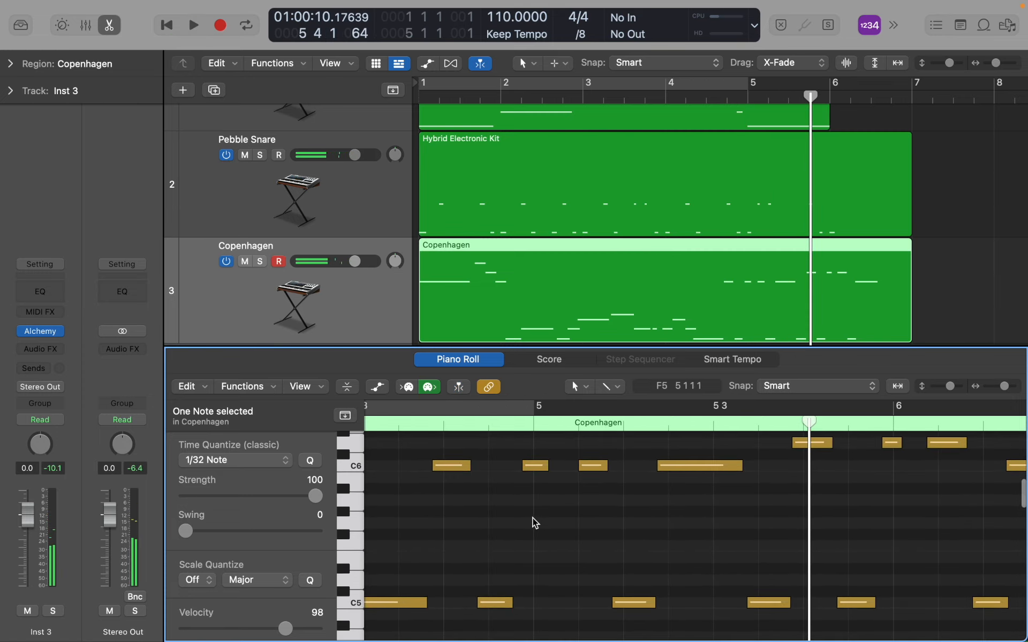
{"action": "double_click", "coordinate": [429, 425]}
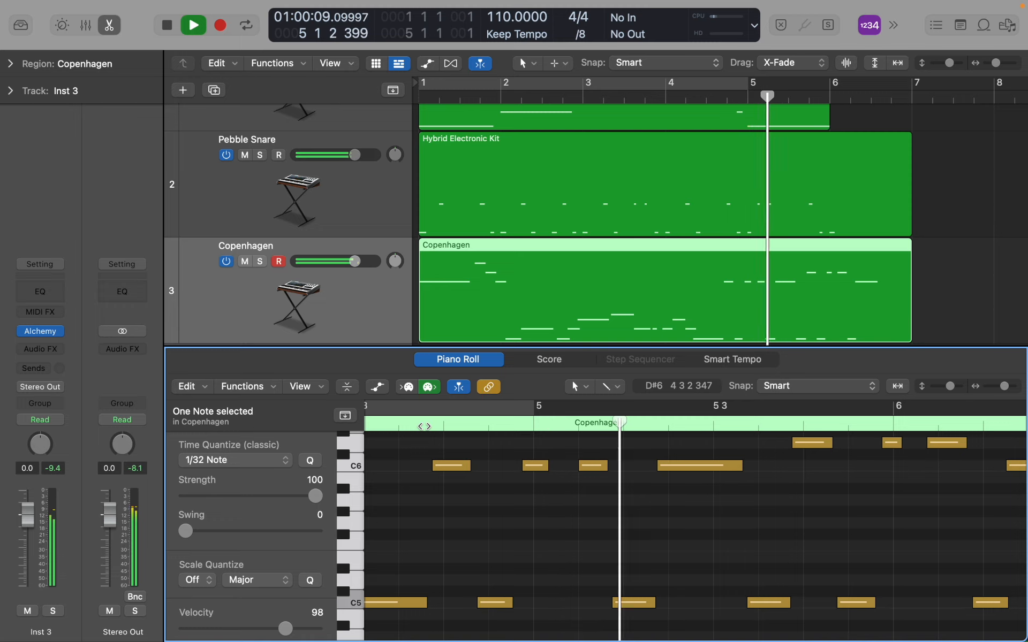
{"action": "key", "text": "space"}
Step: Shift the long C6 note in the middle of bar 5 slightly later and play the melody's ending back
{"action": "key", "text": "super+Right"}
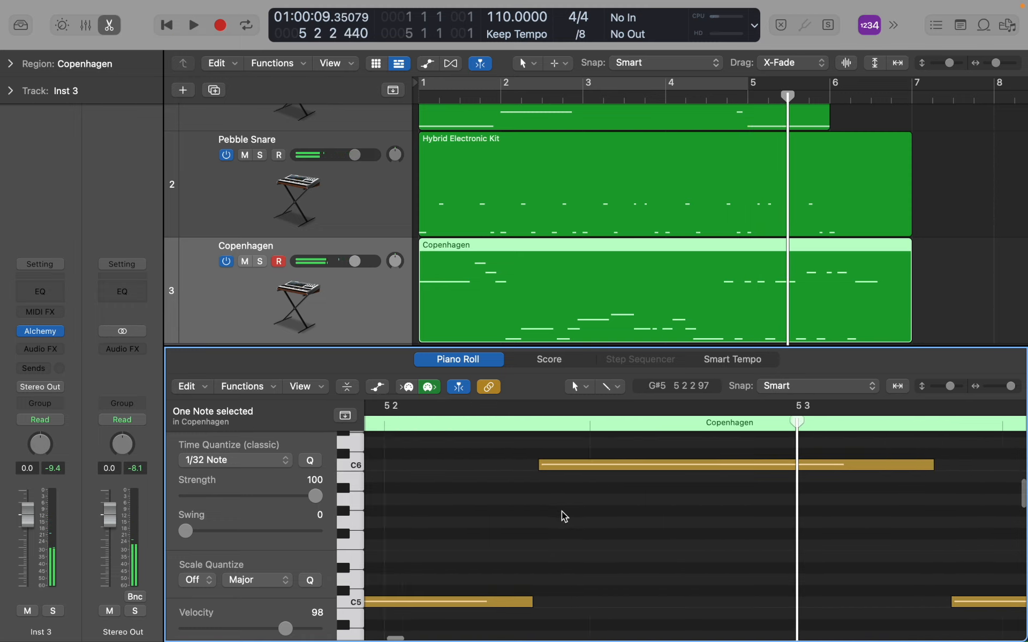
{"action": "left_click_drag", "start_coordinate": [609, 466], "coordinate": [661, 467]}
{"action": "key", "text": "space"}
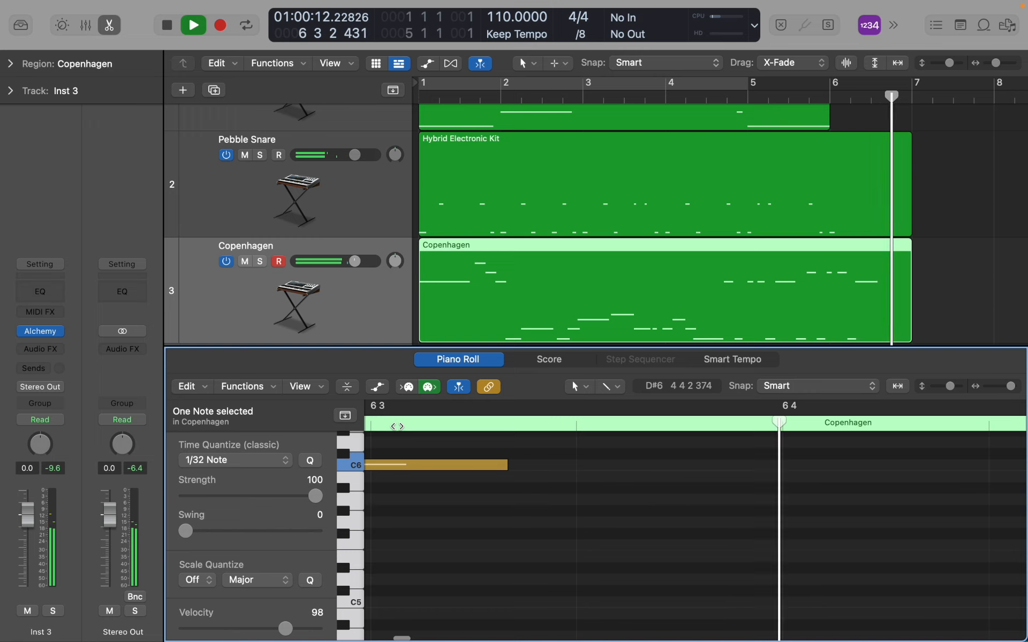
Step: Play the whole arrangement from the start of bar 1 and stop partway through bar 2
{"action": "scroll", "coordinate": [580, 188], "scroll_direction": "down", "scroll_amount": 3}
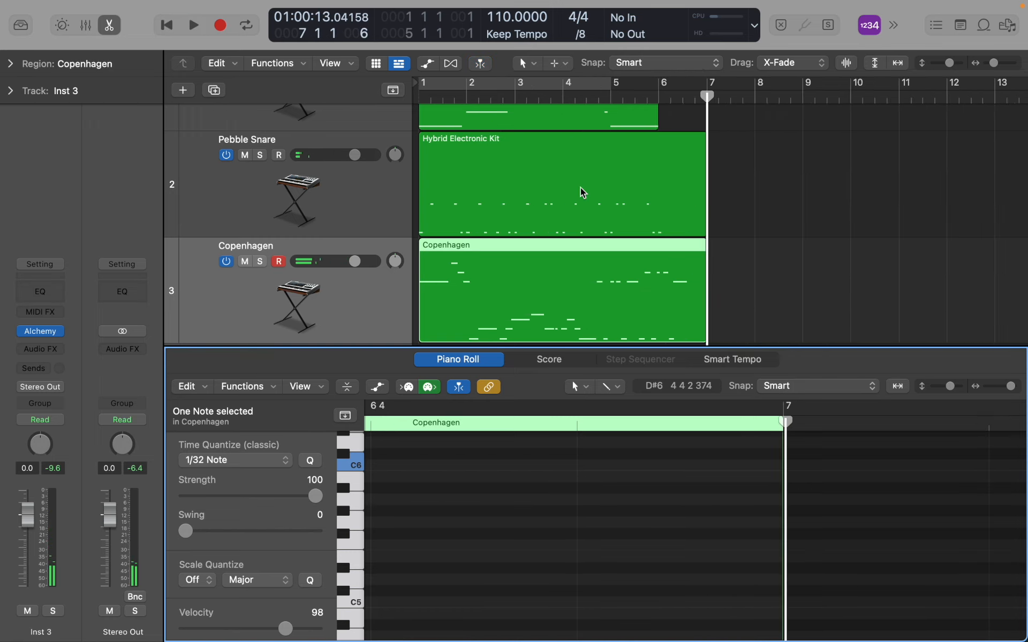
{"action": "left_click", "coordinate": [426, 103]}
{"action": "key", "text": "space"}
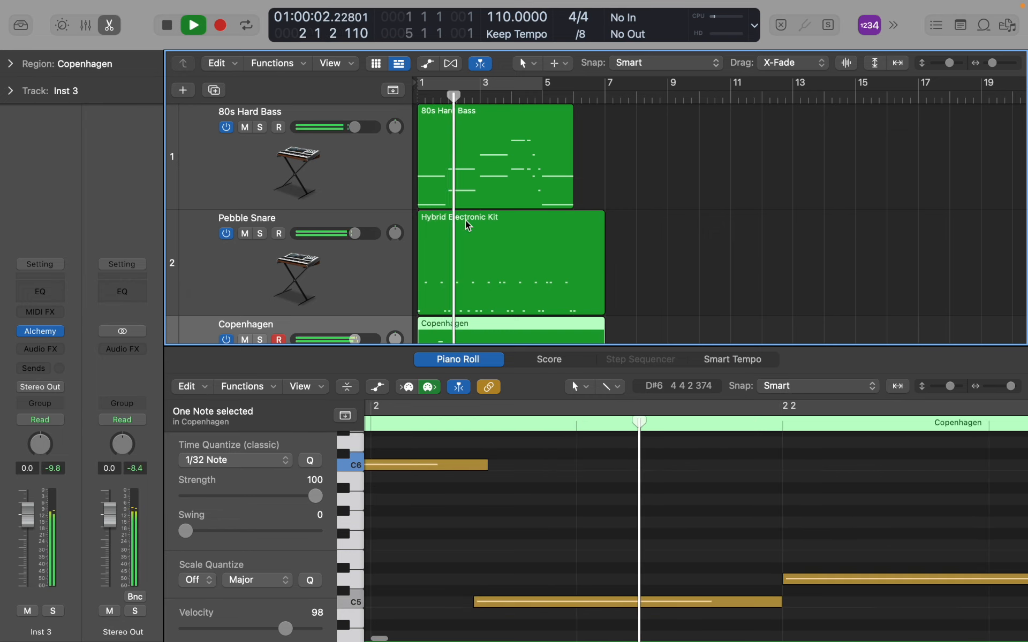
{"action": "key", "text": "space"}
{"action": "key", "text": "3"}
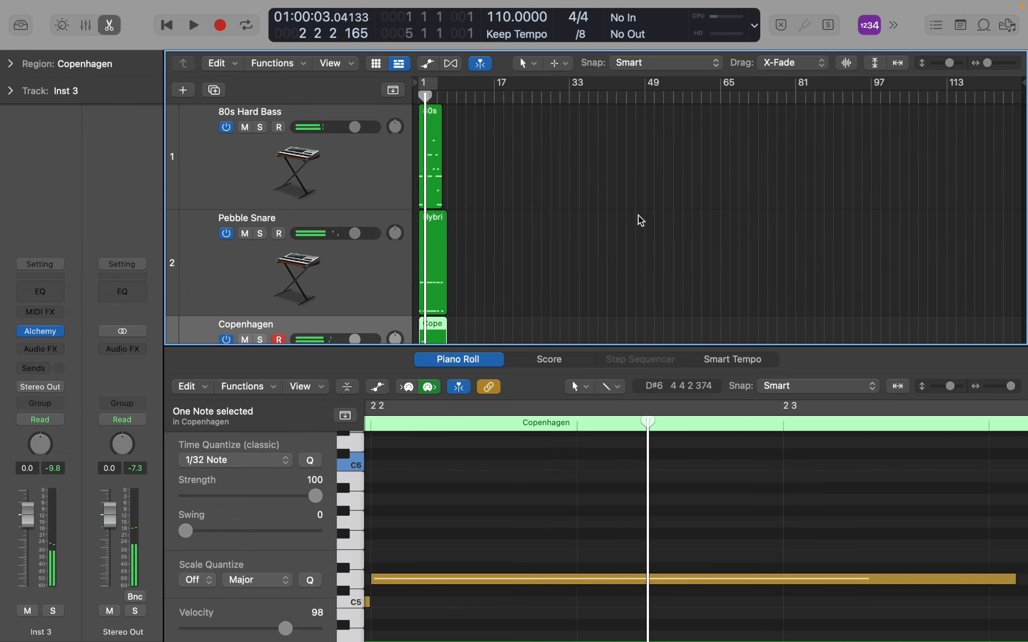
{"action": "key", "text": "3"}
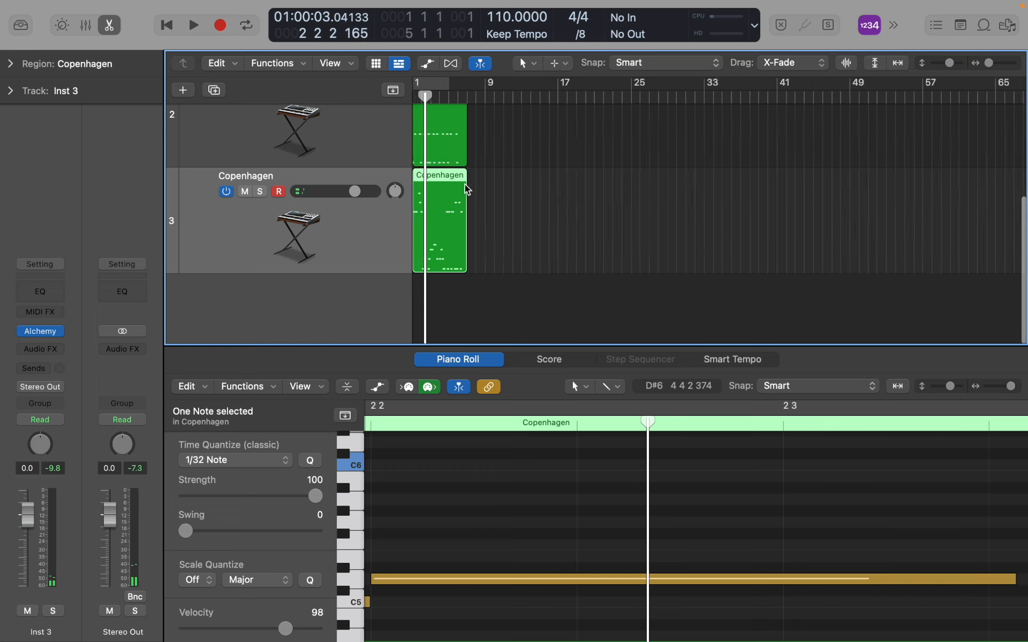
Step: Replay the opening of bar 1, deselect the Copenhagen region, and return the playhead to the start
{"action": "left_click", "coordinate": [422, 97]}
{"action": "key", "text": "space"}
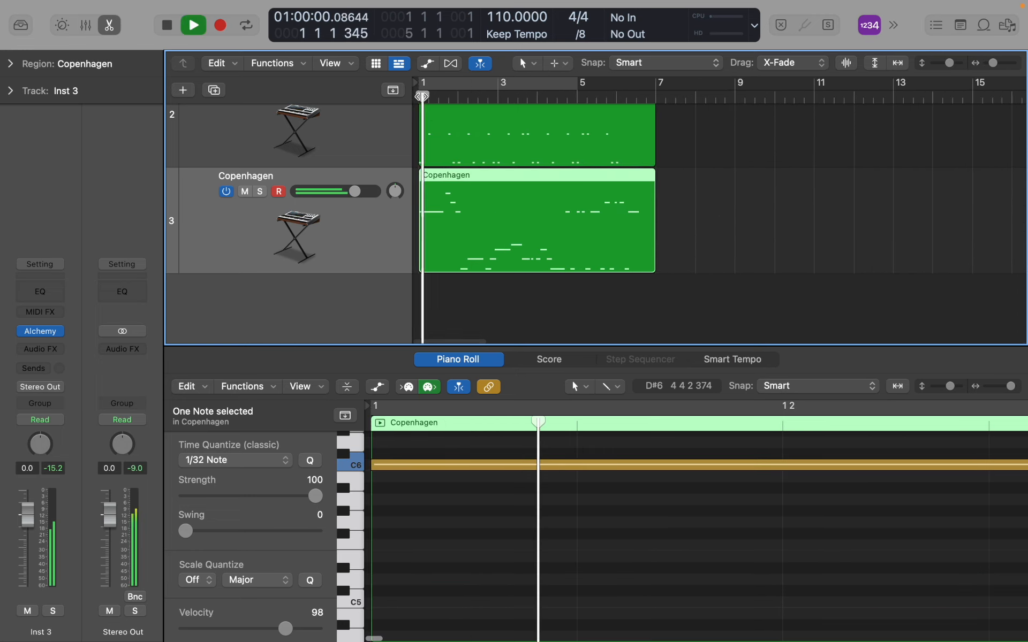
{"action": "key", "text": "space"}
{"action": "left_click", "coordinate": [475, 282]}
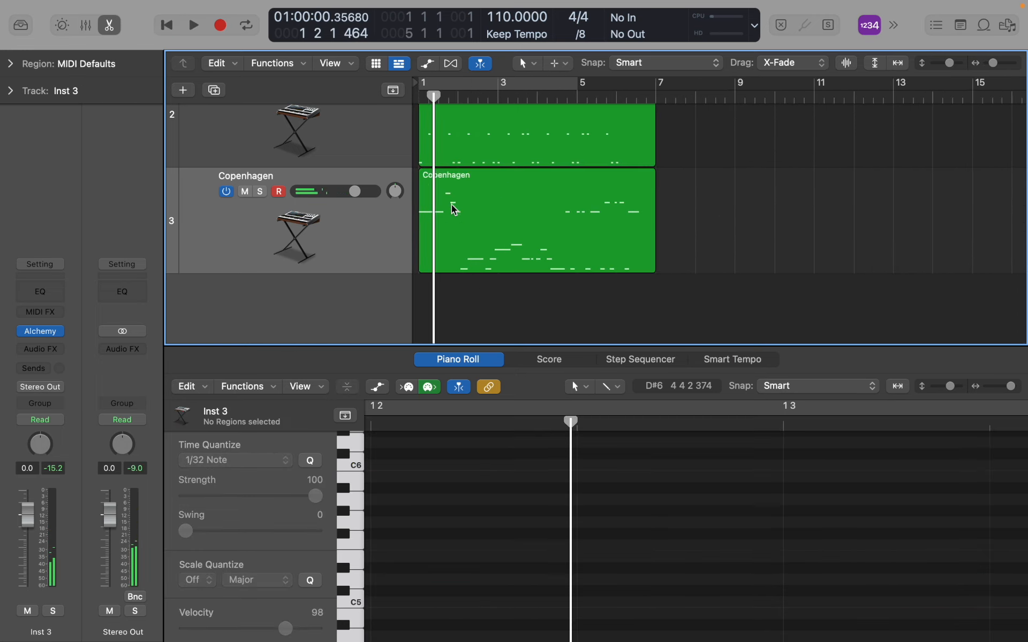
{"action": "left_click", "coordinate": [420, 97]}
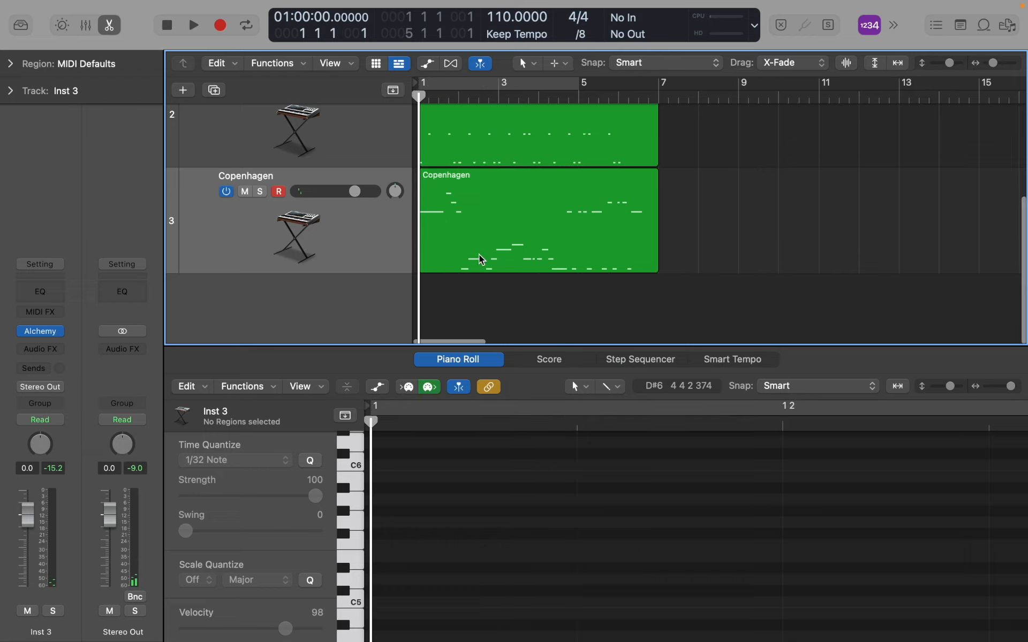
Step: Open the Copenhagen region in the Piano Roll and place the playhead at bar 5
{"action": "key", "text": "super+Right"}
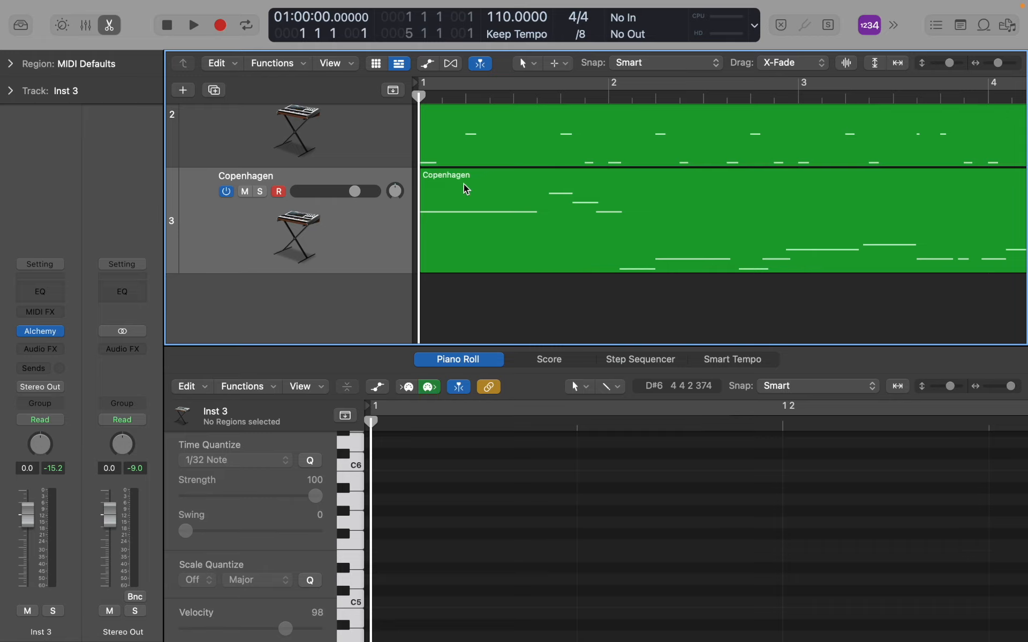
{"action": "double_click", "coordinate": [473, 224]}
{"action": "left_click", "coordinate": [482, 557]}
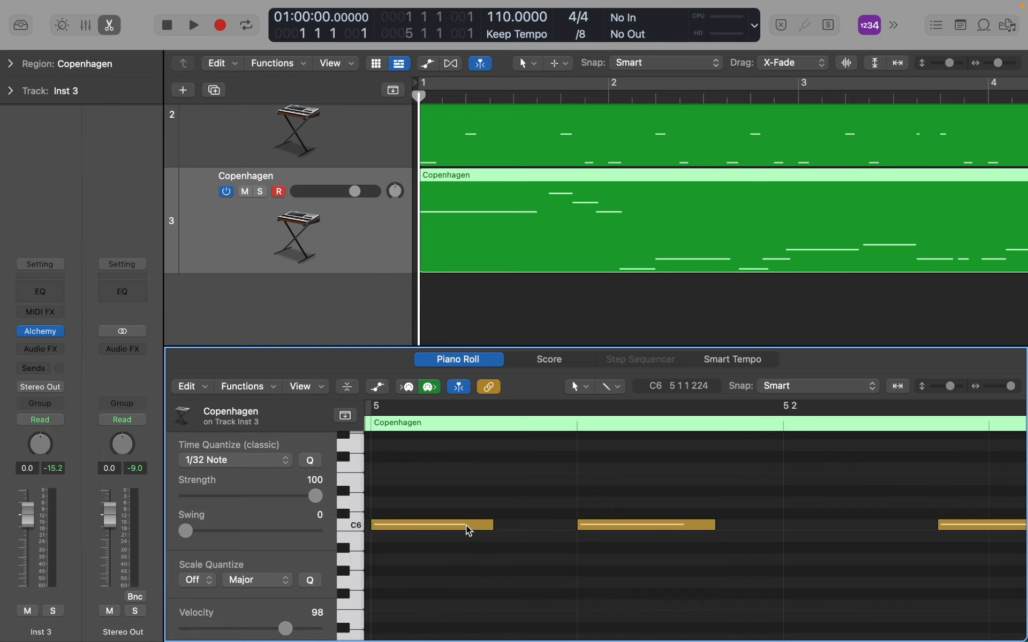
{"action": "left_click", "coordinate": [374, 423]}
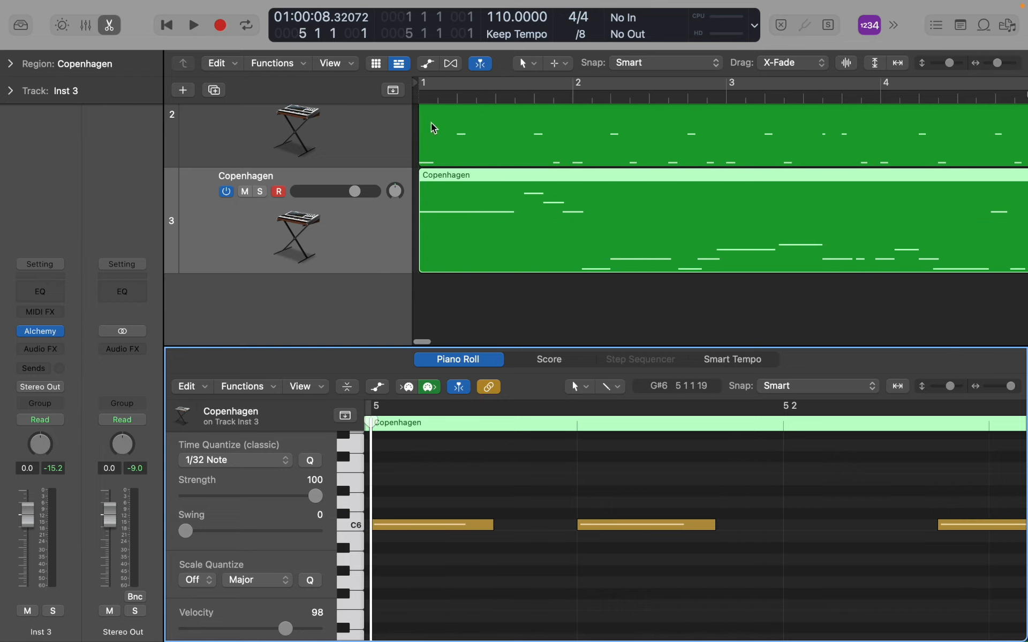
Step: Play the opening C6 note of the melody briefly from bar 1 and return the playhead to the start
{"action": "left_click", "coordinate": [418, 99]}
{"action": "key", "text": "space"}
{"action": "key", "text": "space"}
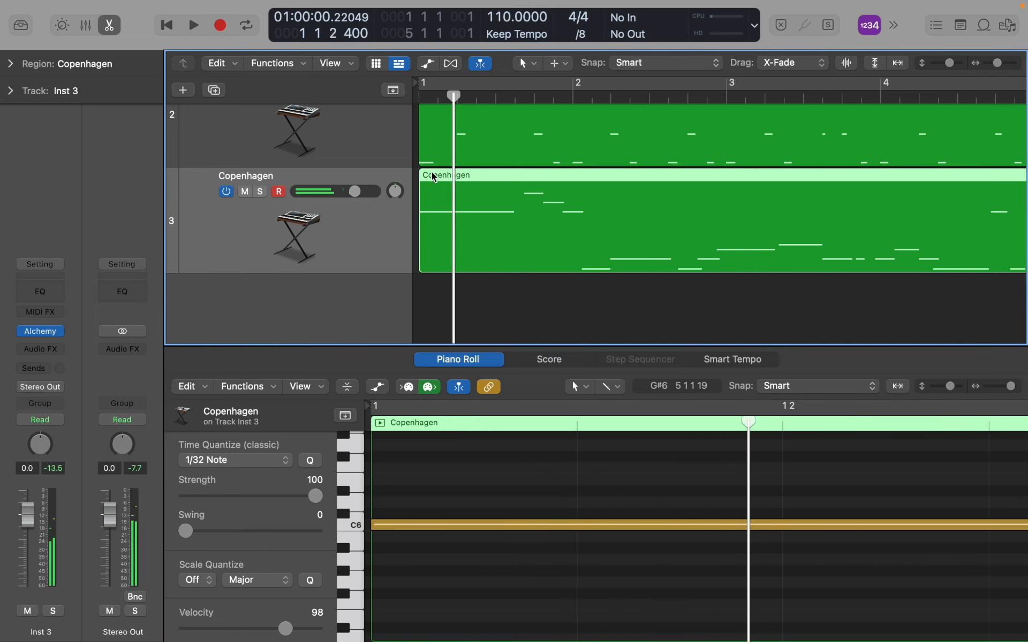
{"action": "left_click", "coordinate": [419, 97]}
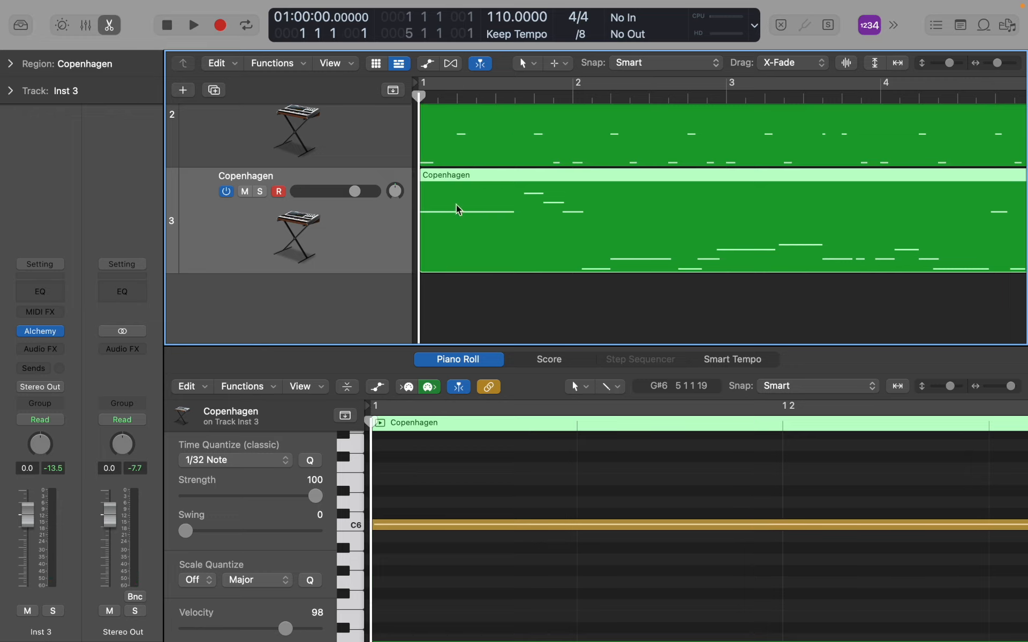
Step: Set the Copenhagen region's time quantize strength to 51 and play from bar 1 into bar 2
{"action": "left_click_drag", "start_coordinate": [315, 497], "coordinate": [248, 504]}
{"action": "key", "text": "space"}
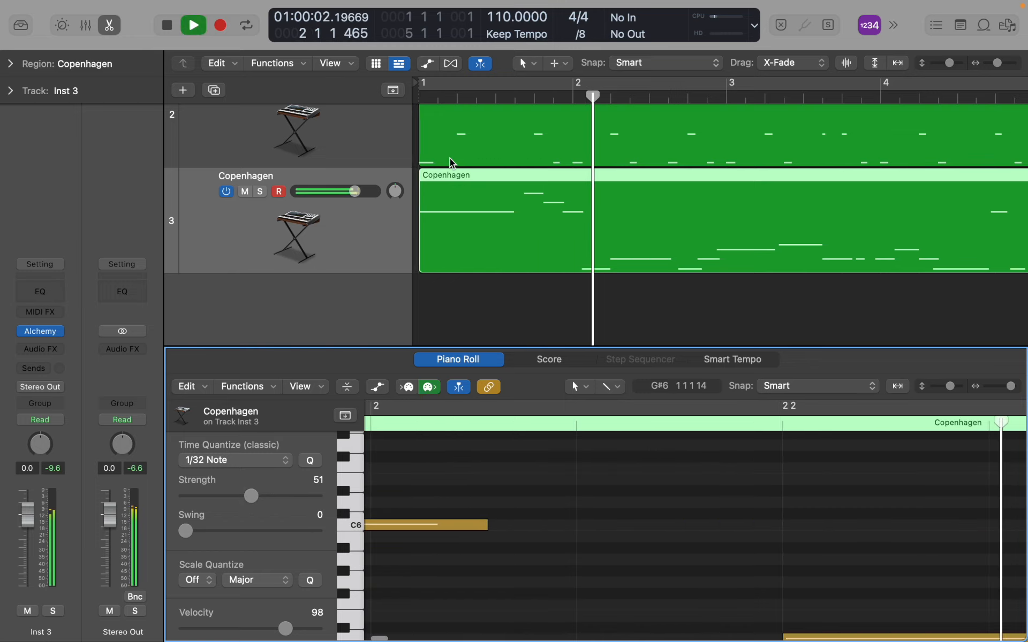
{"action": "key", "text": "space"}
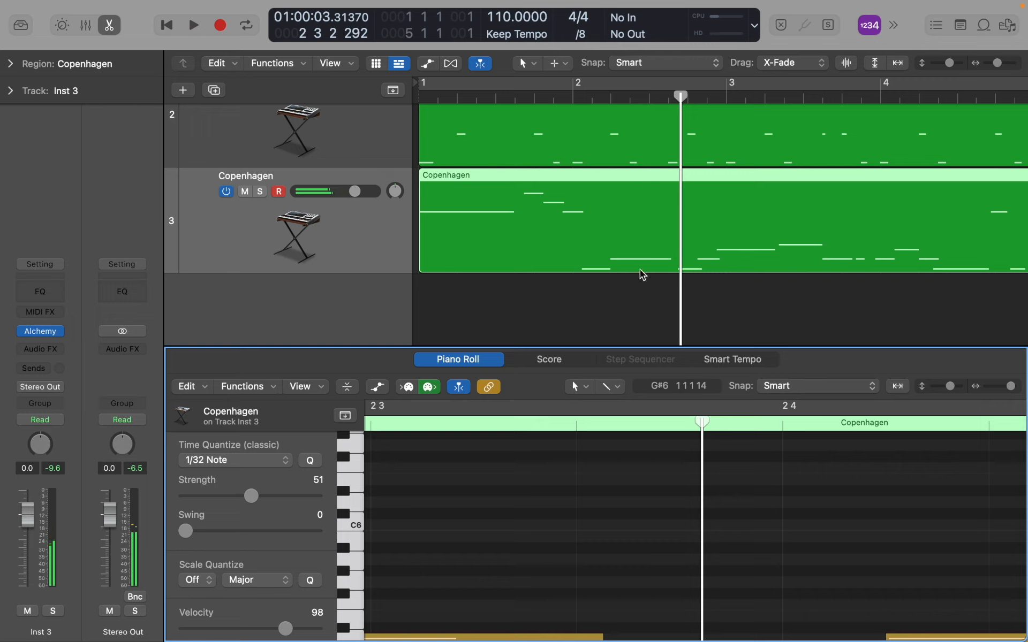
Step: Return the playhead to bar 1 and look over the bass, snare and Copenhagen regions in the arrangement
{"action": "key", "text": "super+Right"}
{"action": "key", "text": "super+Right"}
{"action": "key", "text": "super+Right"}
{"action": "key", "text": "super+Left"}
{"action": "key", "text": "super+Left"}
{"action": "key", "text": "super+Left"}
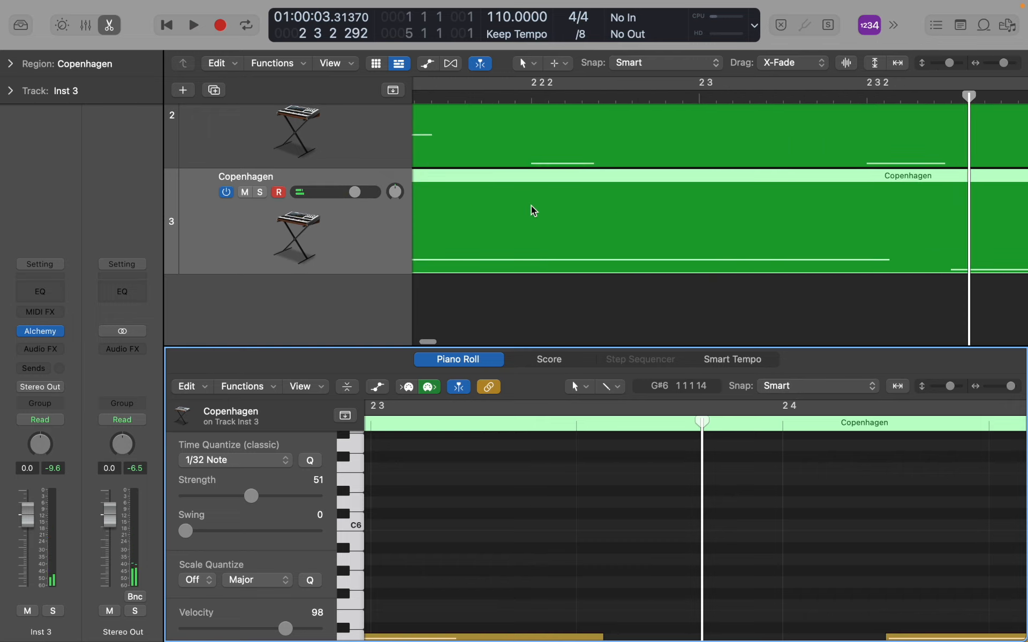
{"action": "key", "text": "super+Left"}
{"action": "key", "text": "super+Left"}
{"action": "key", "text": "super+Left"}
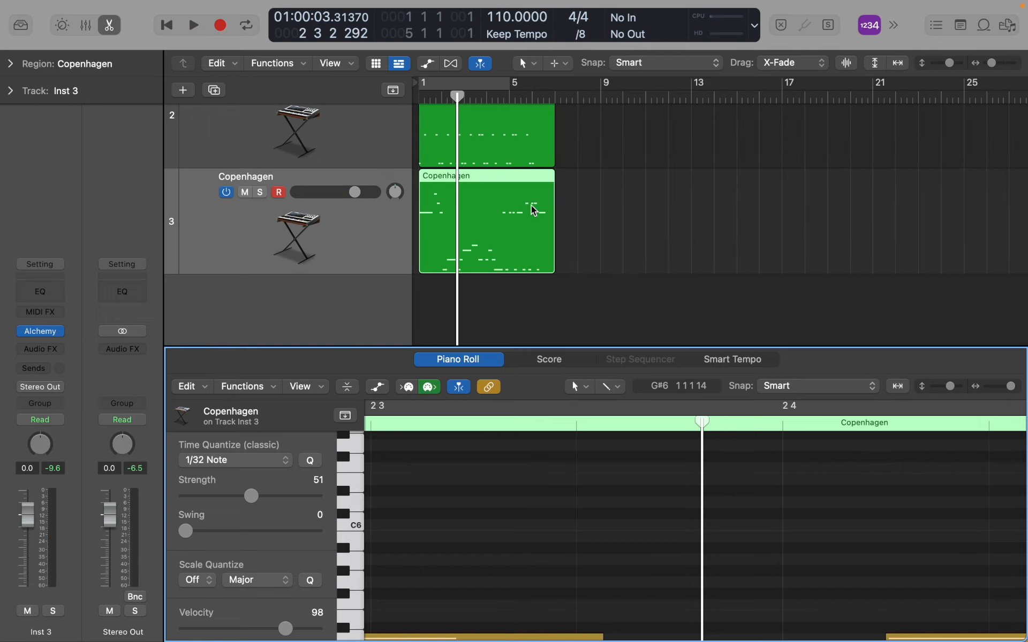
{"action": "key", "text": "Return"}
{"action": "scroll", "coordinate": [476, 240], "scroll_direction": "up", "scroll_amount": 5}
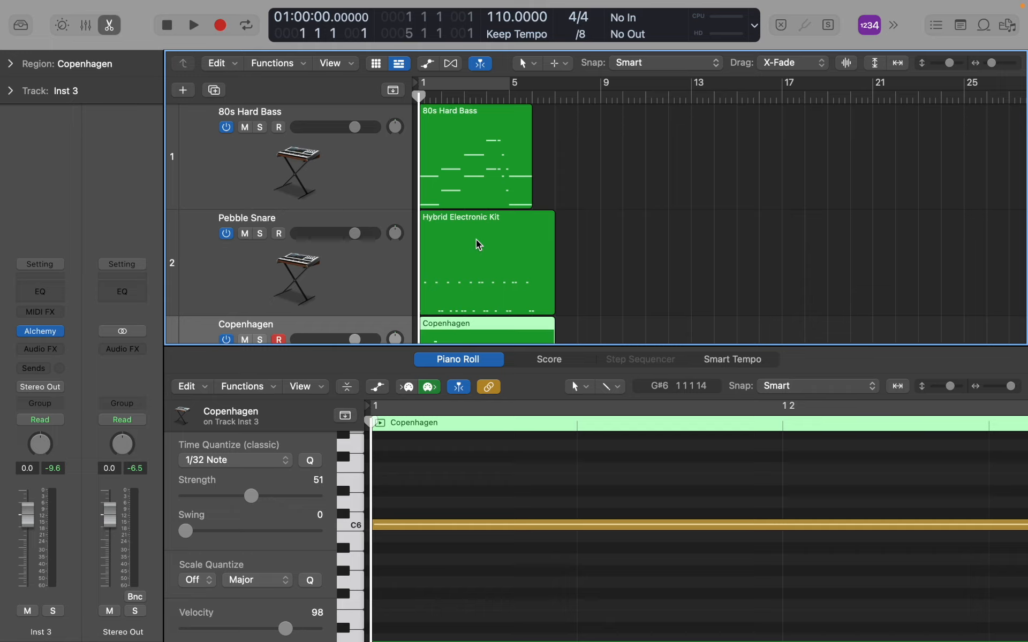
{"action": "scroll", "coordinate": [476, 240], "scroll_direction": "down", "scroll_amount": 2}
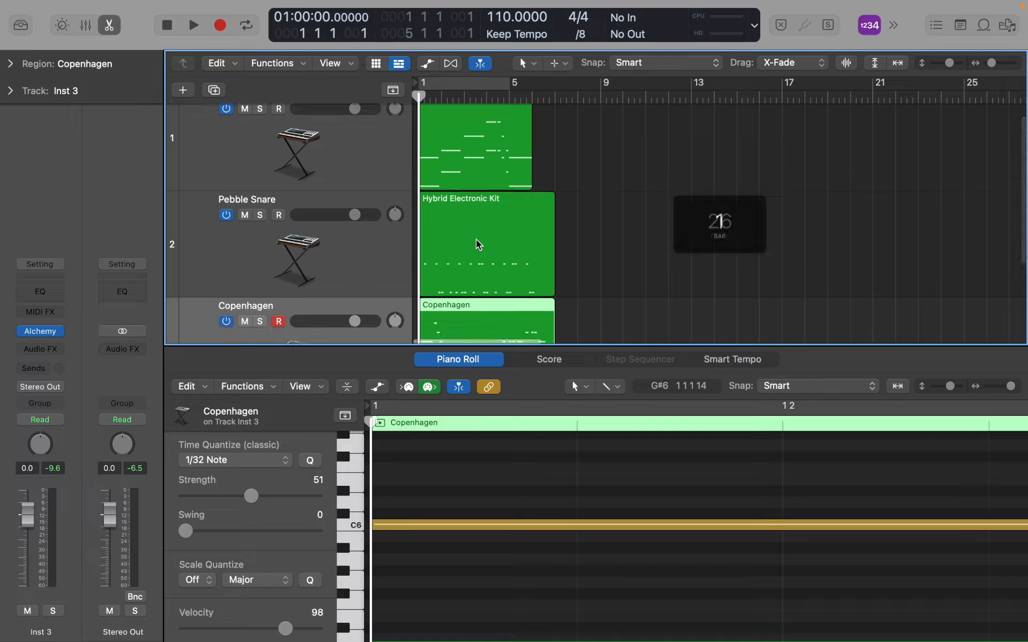